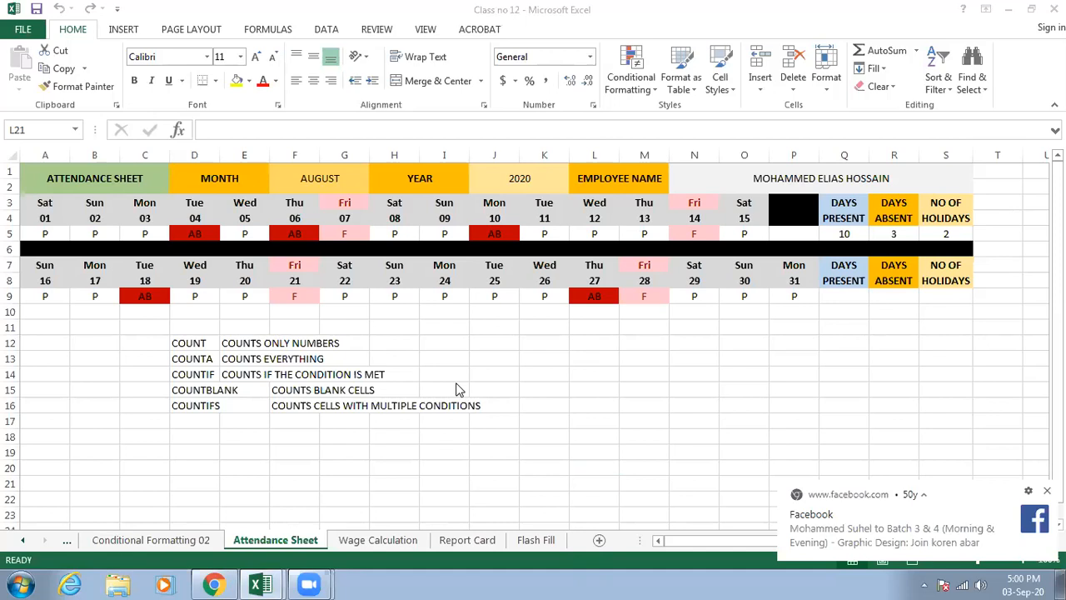
# - Enter =COUNTBLANK(I25:L25) in cell D25 to count the blank cells in that range
pyautogui.click(373, 445)
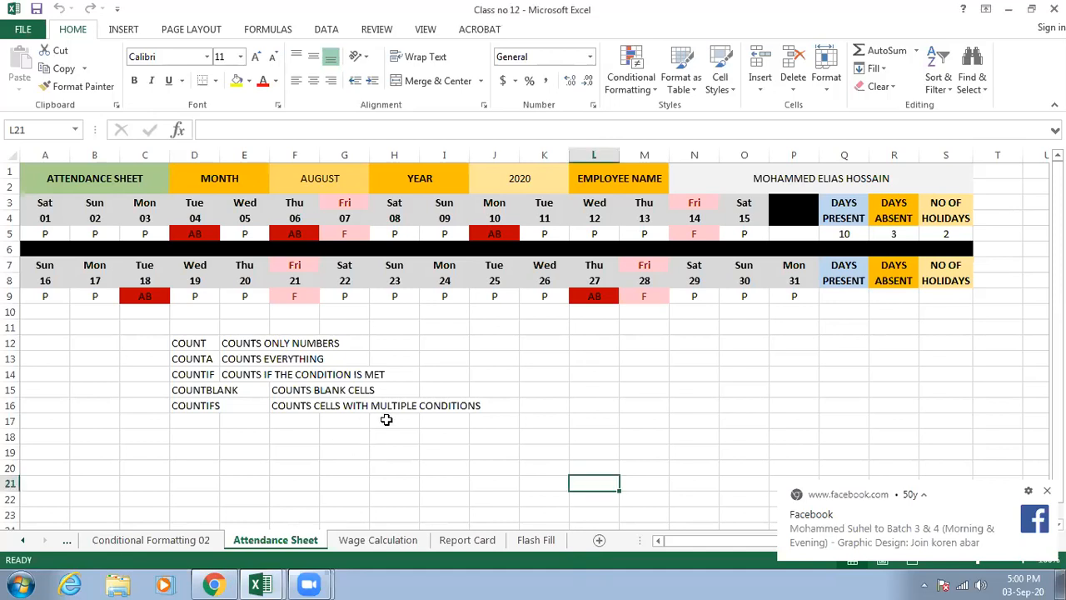
pyautogui.scroll(-6, 387, 420)
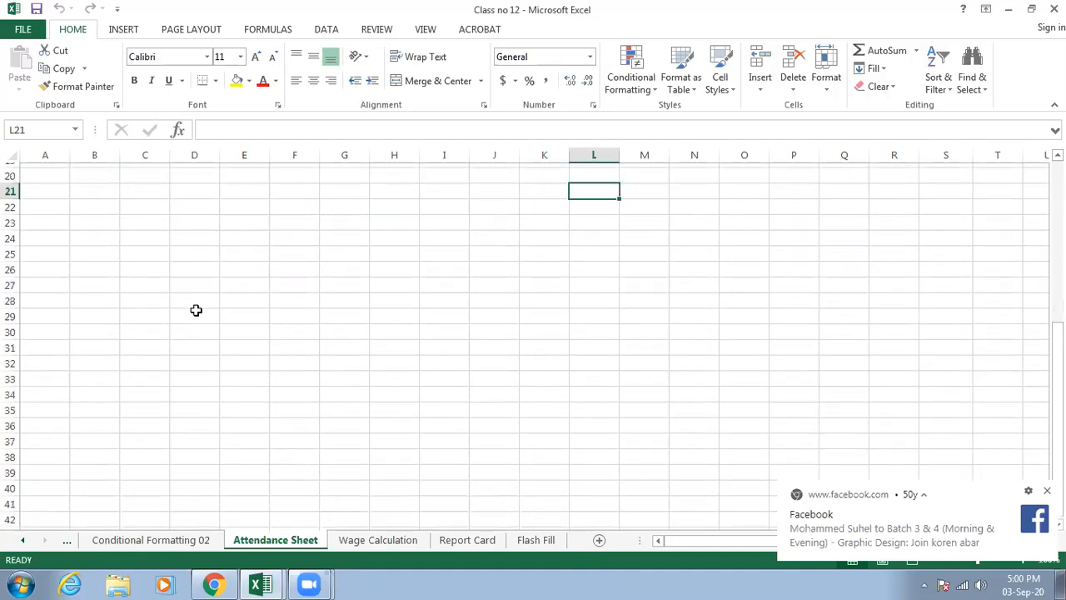
pyautogui.scroll(1, 199, 310)
pyautogui.click(195, 261)
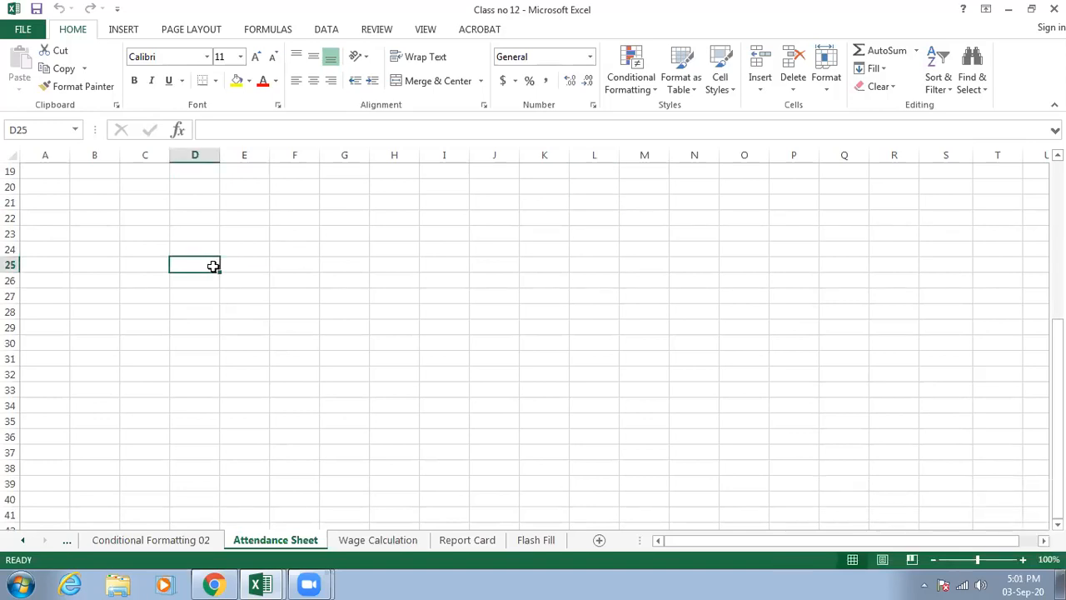
pyautogui.write('=coun')
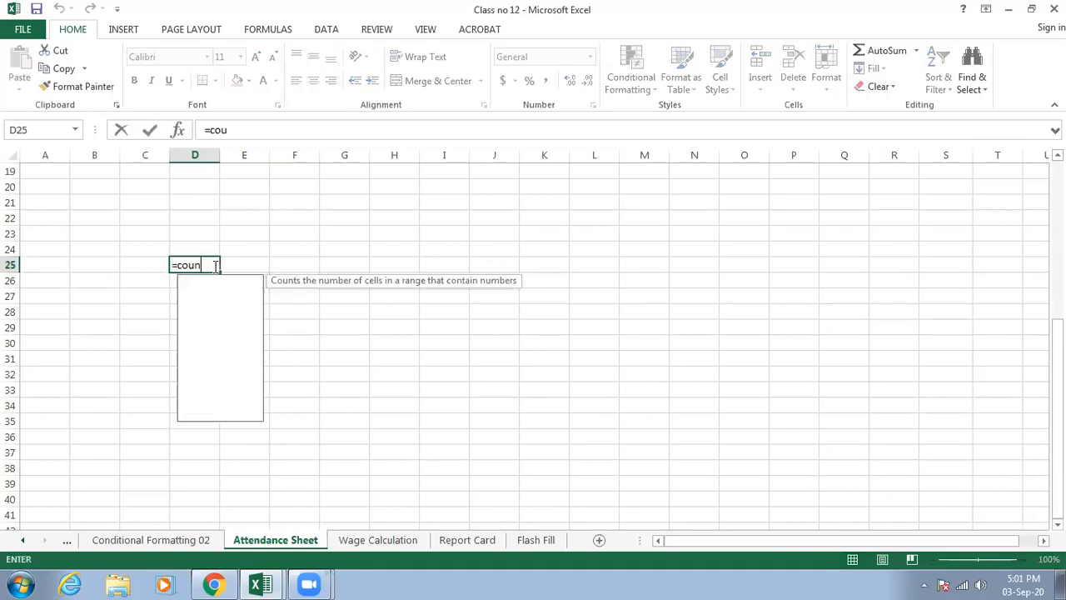
pyautogui.write('tbl')
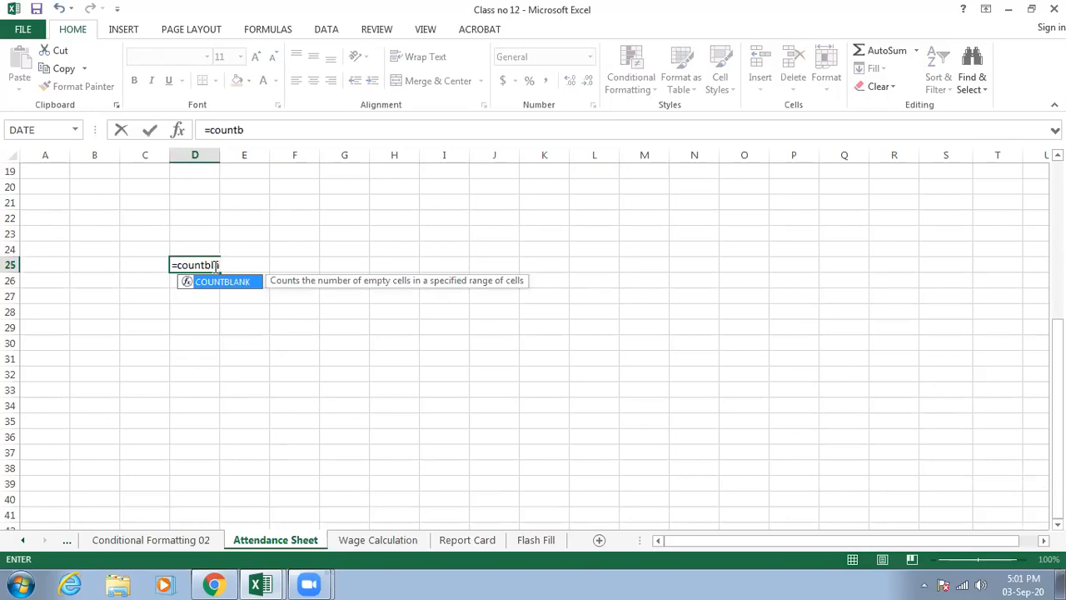
pyautogui.press('Tab')
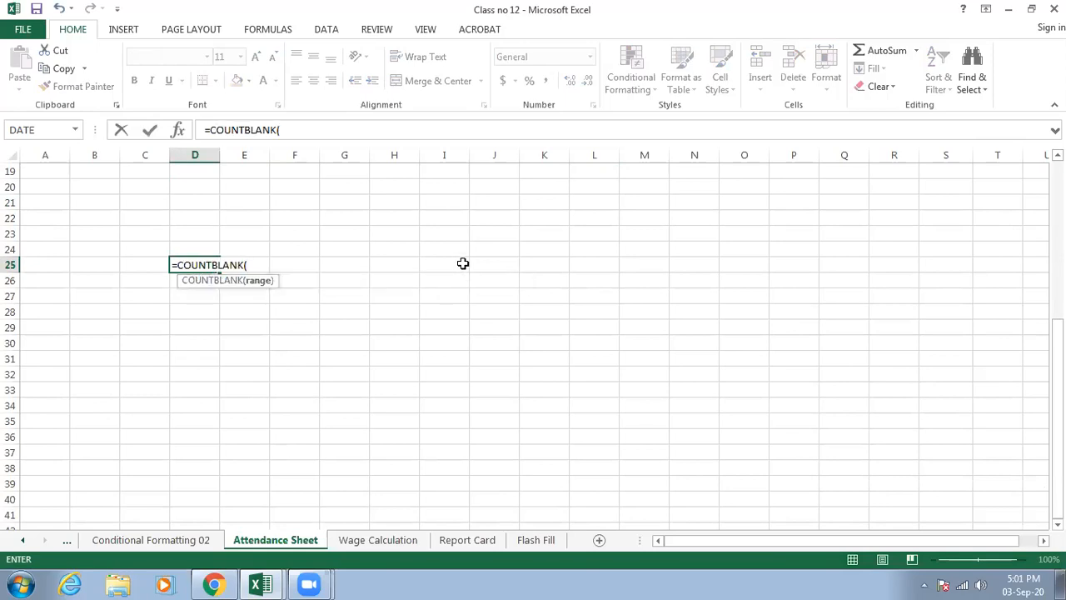
pyautogui.moveTo(462, 264); pyautogui.dragTo(602, 262)
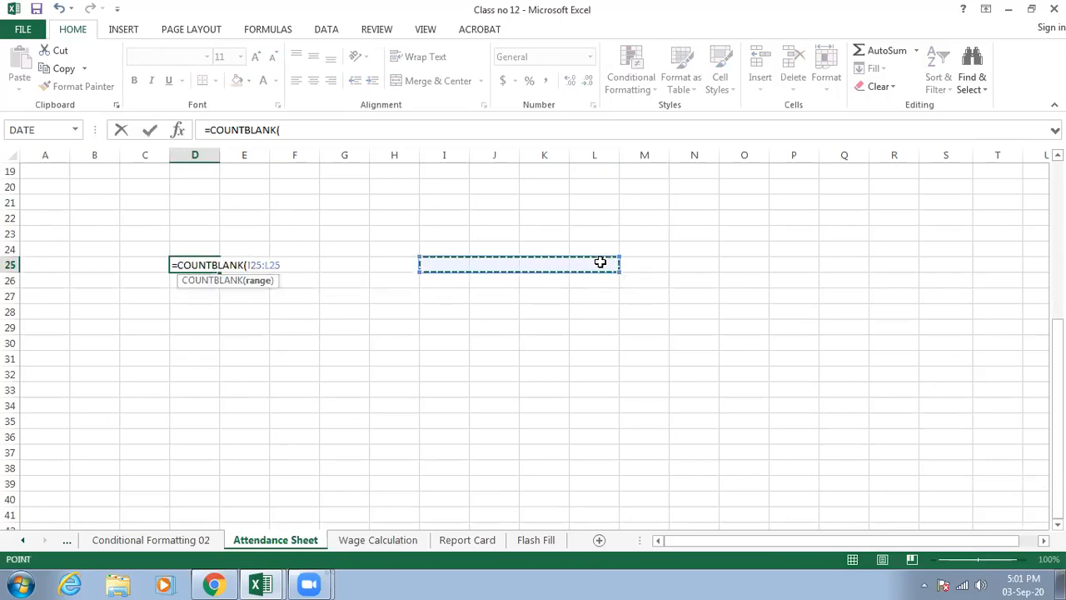
pyautogui.write(')')
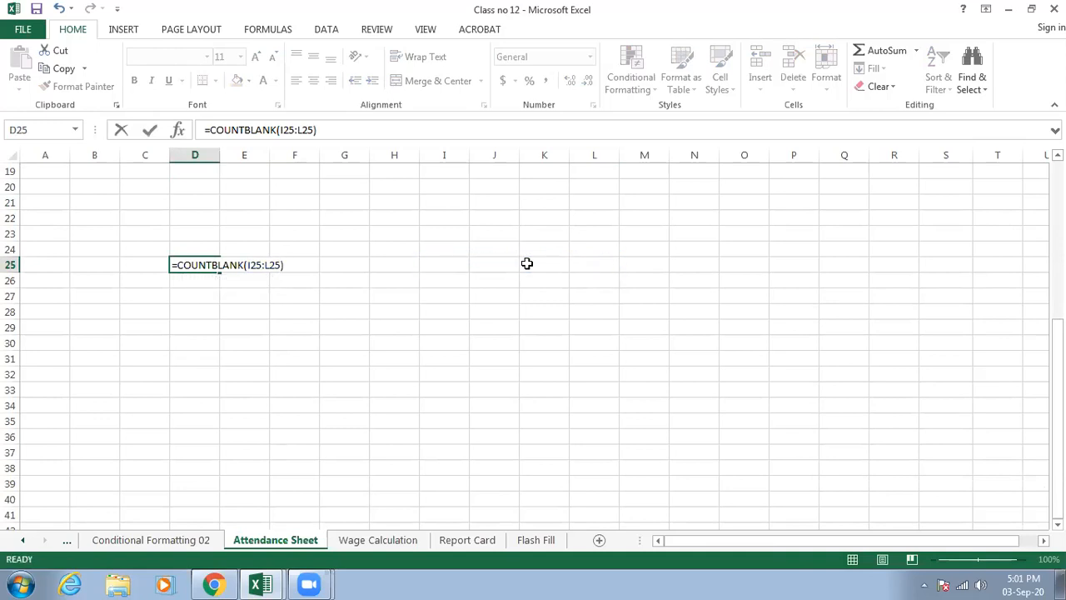
pyautogui.press('Return')
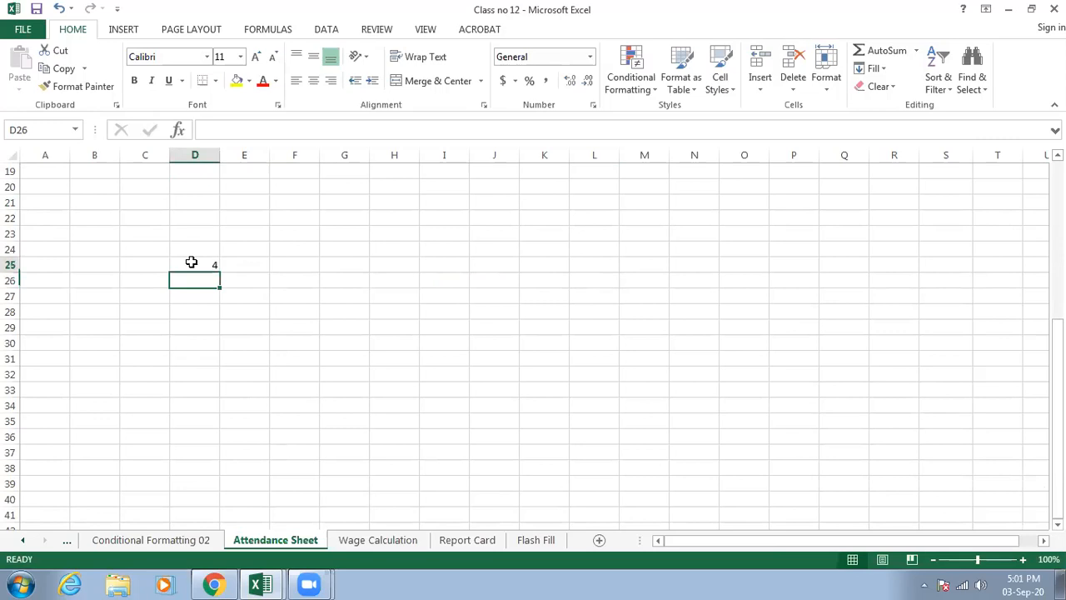
# - Delete the COUNTBLANK formula from cell D25
pyautogui.click(192, 262)
pyautogui.press('Delete')
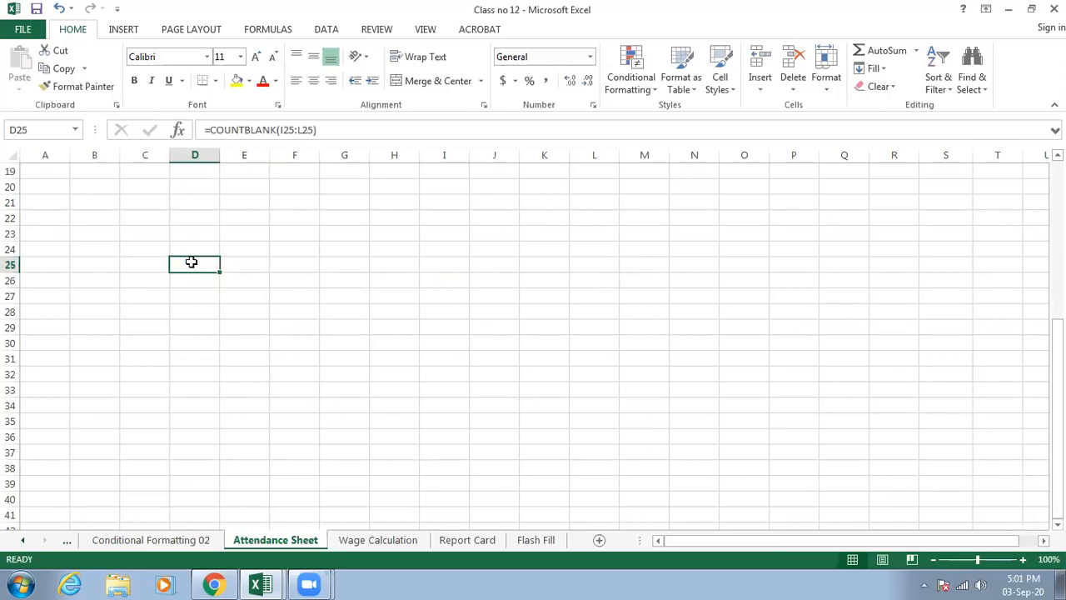
pyautogui.click(238, 264)
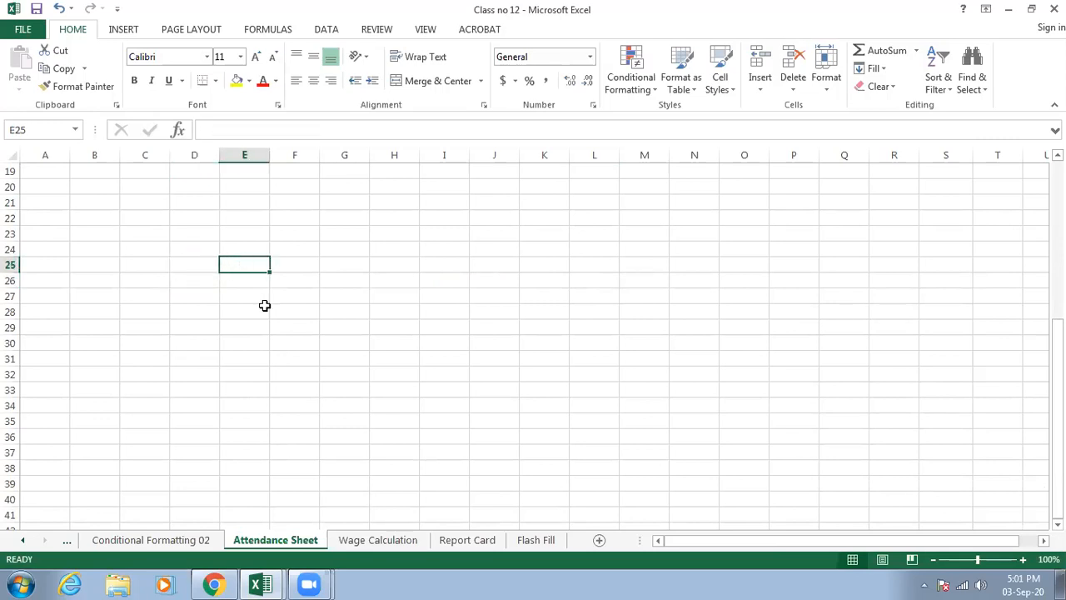
# - Review the first half-month's attendance marks and totals across A5:S5
pyautogui.scroll(4, 273, 323)
pyautogui.scroll(2, 273, 322)
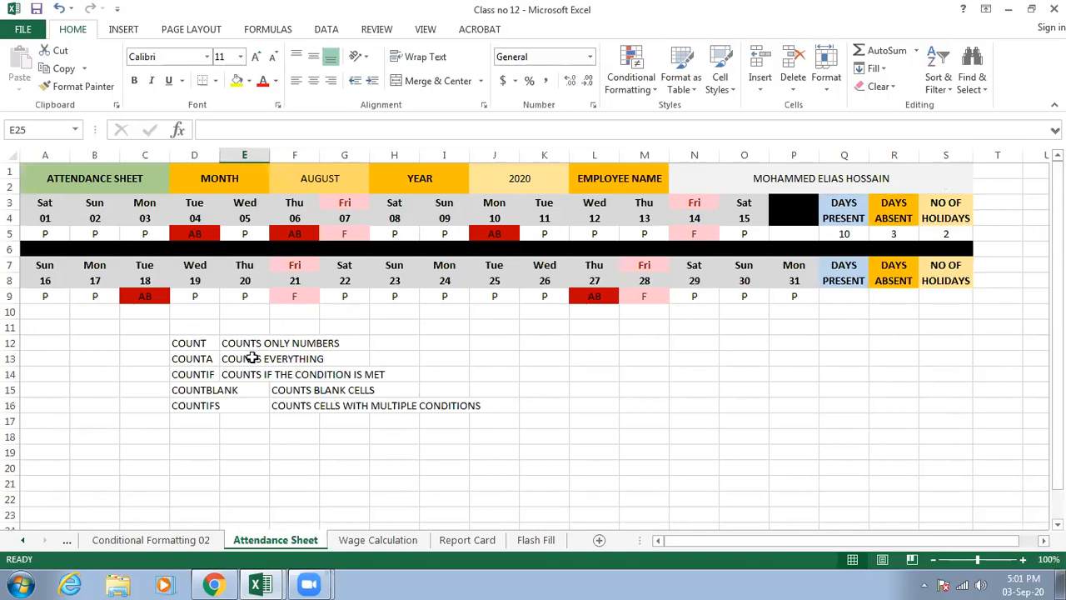
pyautogui.click(42, 204)
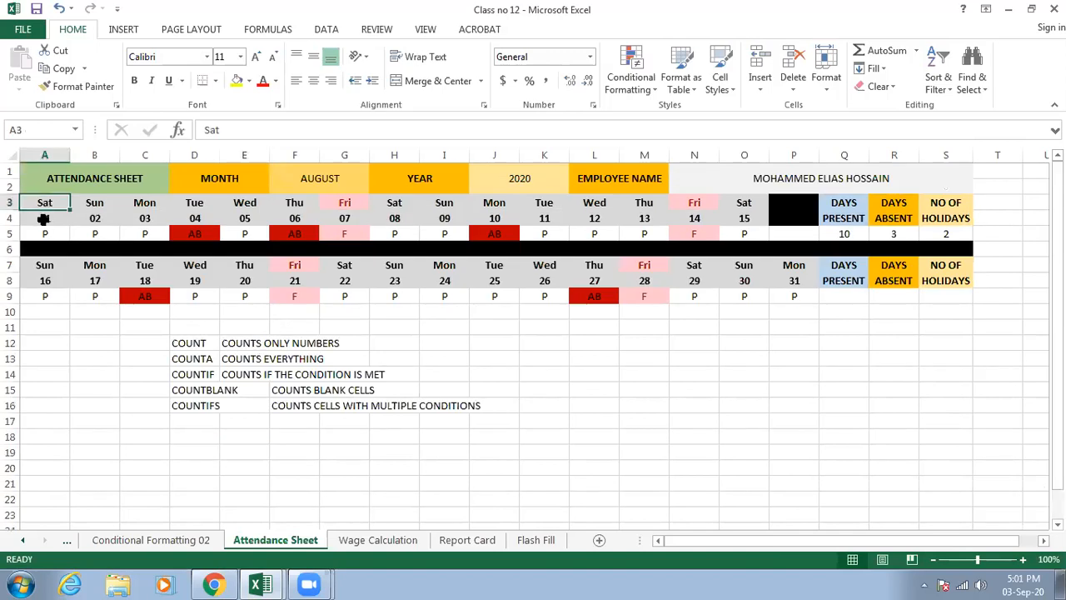
pyautogui.click(42, 231)
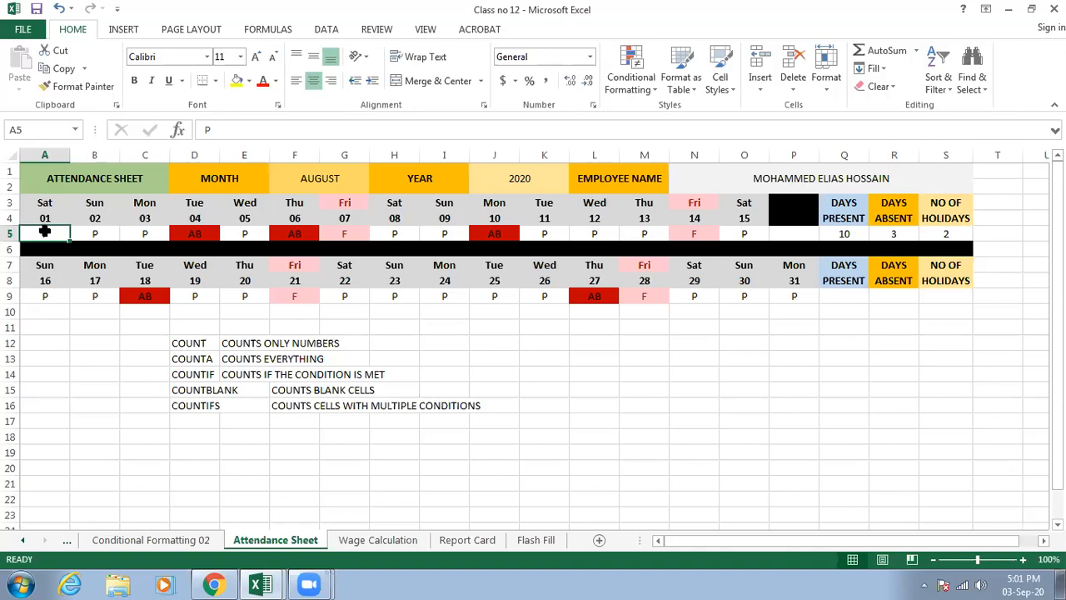
pyautogui.moveTo(44, 231); pyautogui.dragTo(952, 233)
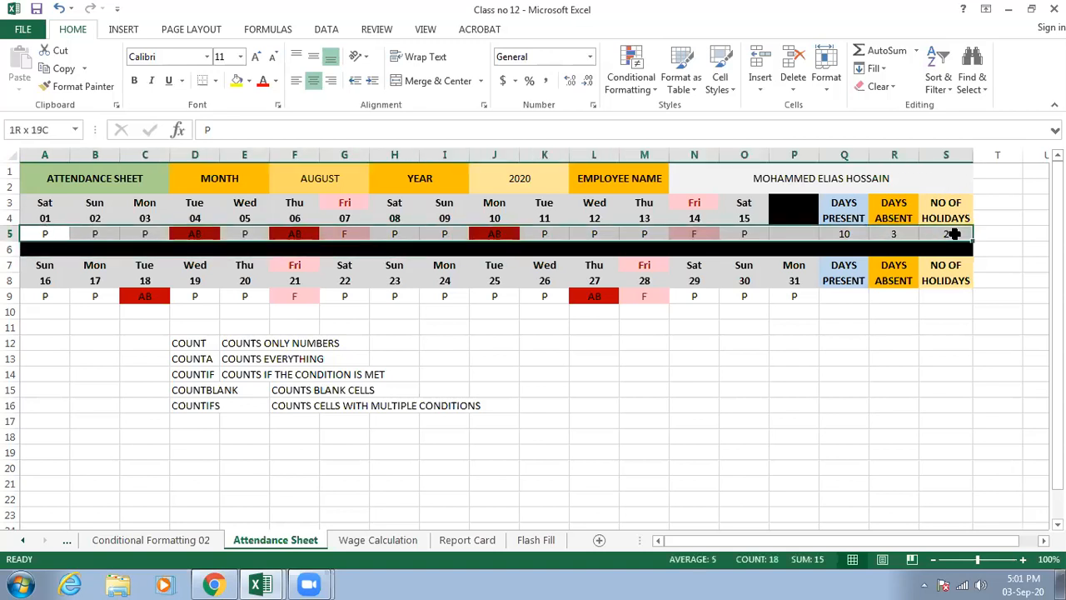
pyautogui.click(671, 419)
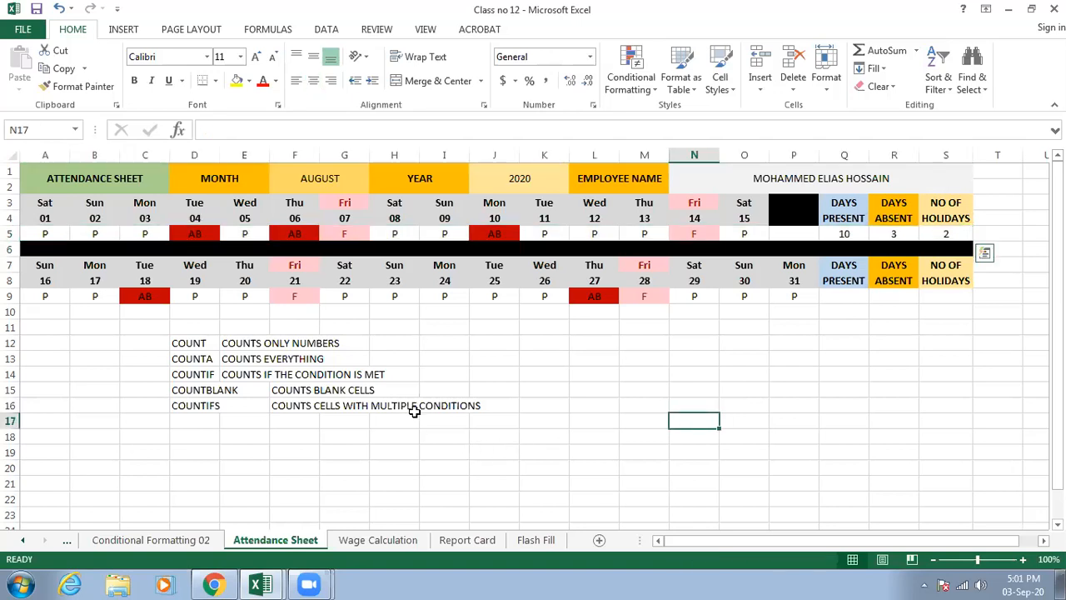
pyautogui.scroll(-6, 409, 426)
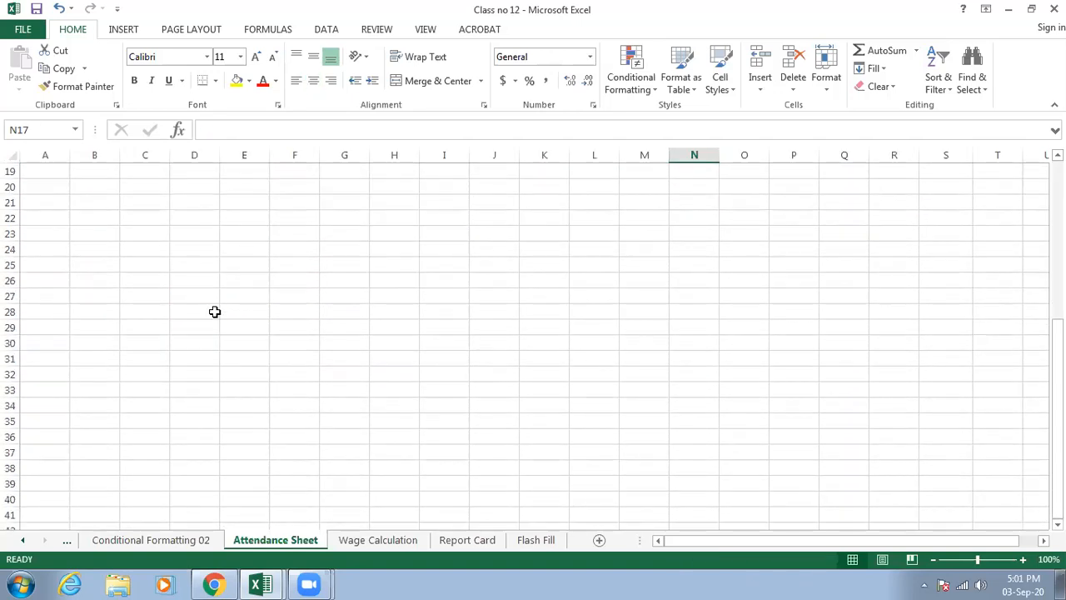
pyautogui.click(197, 233)
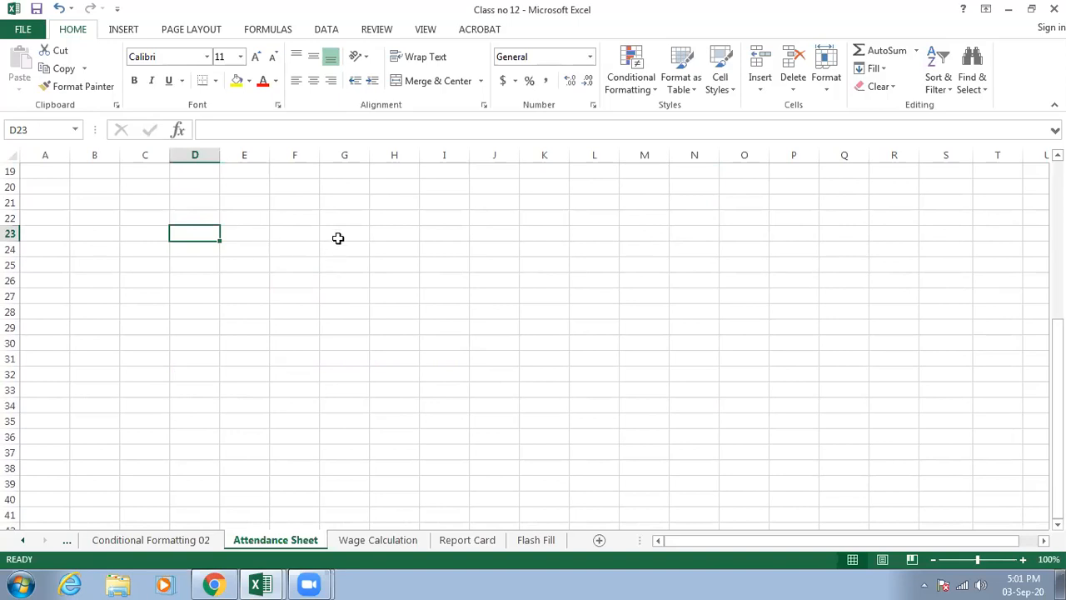
pyautogui.scroll(6, 338, 238)
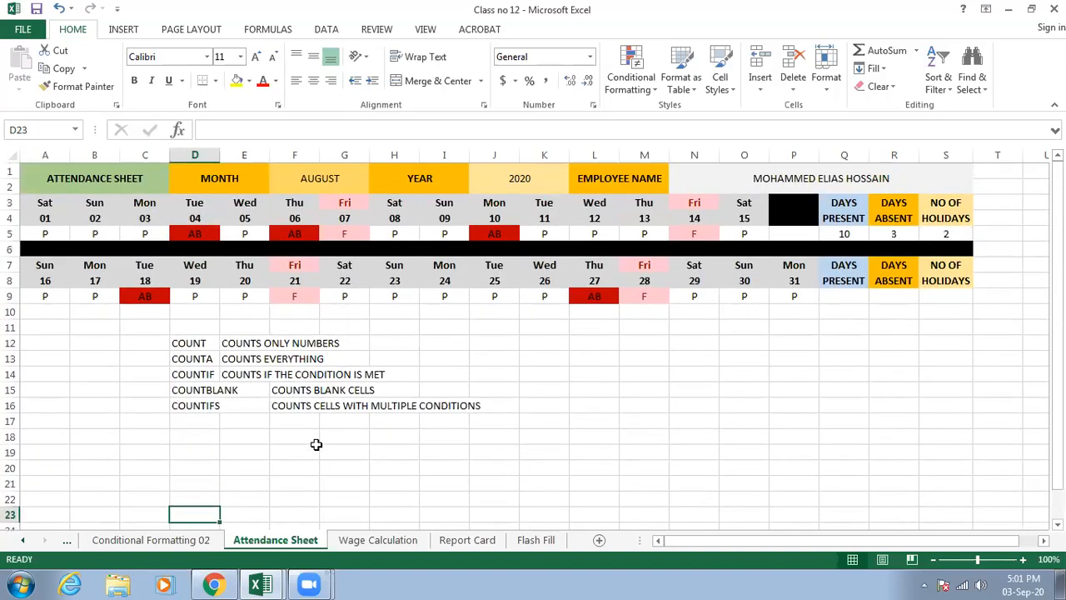
pyautogui.click(325, 452)
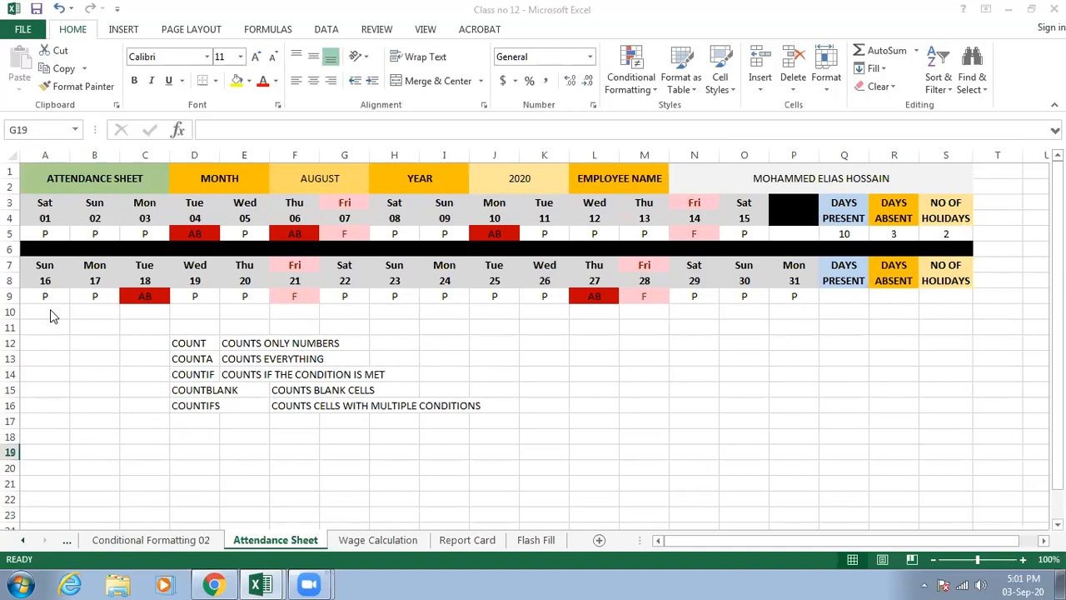
# - Examine the attendance marks for the 1st to the 15th and the COUNTIF formula behind their days present in Q5
pyautogui.click(146, 208)
pyautogui.click(147, 221)
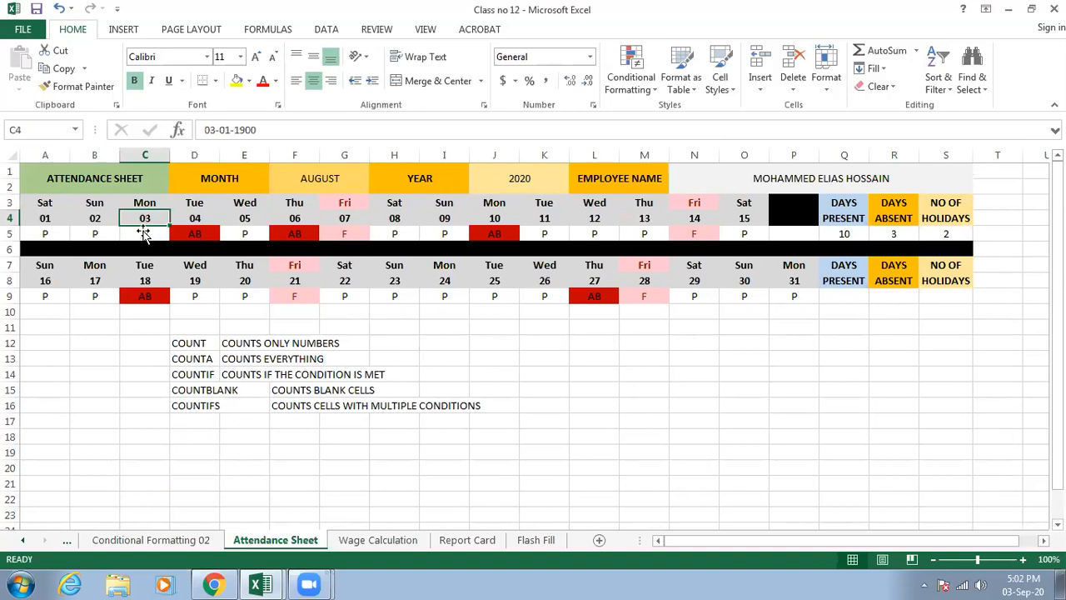
pyautogui.click(146, 235)
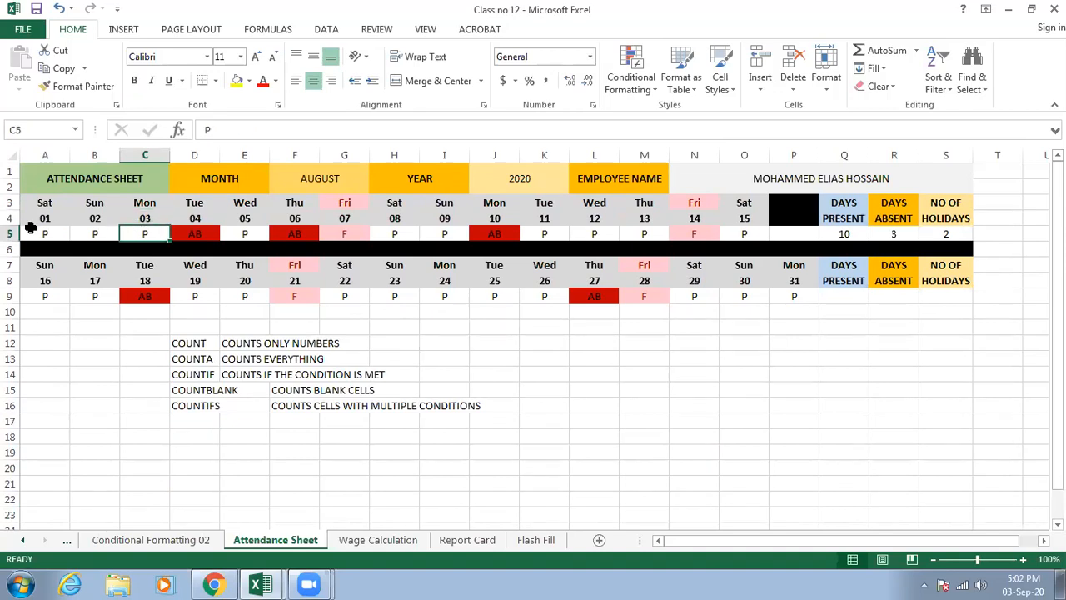
pyautogui.click(33, 233)
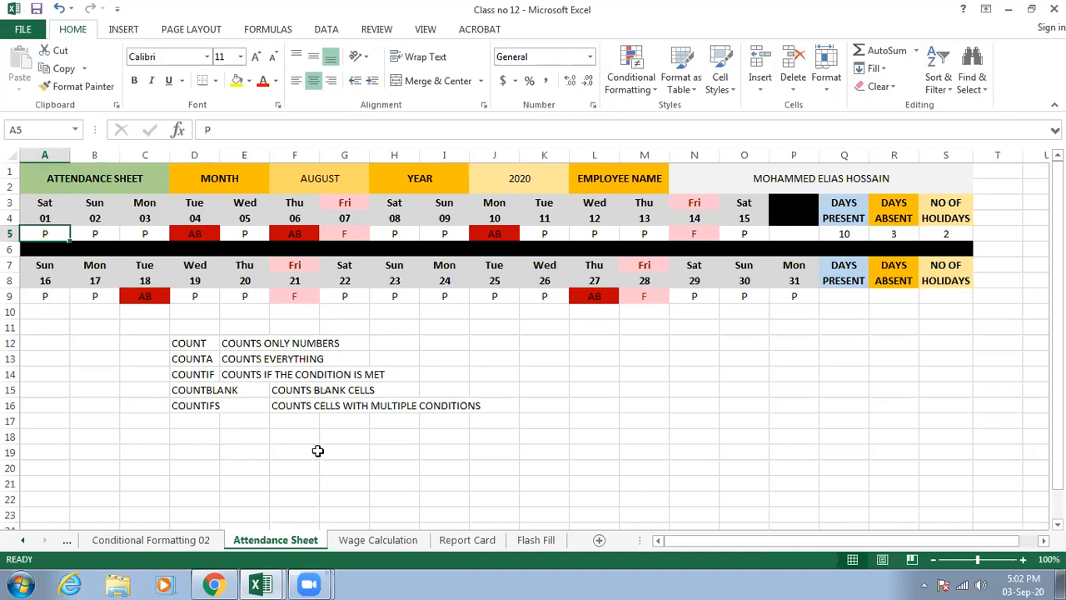
pyautogui.click(843, 300)
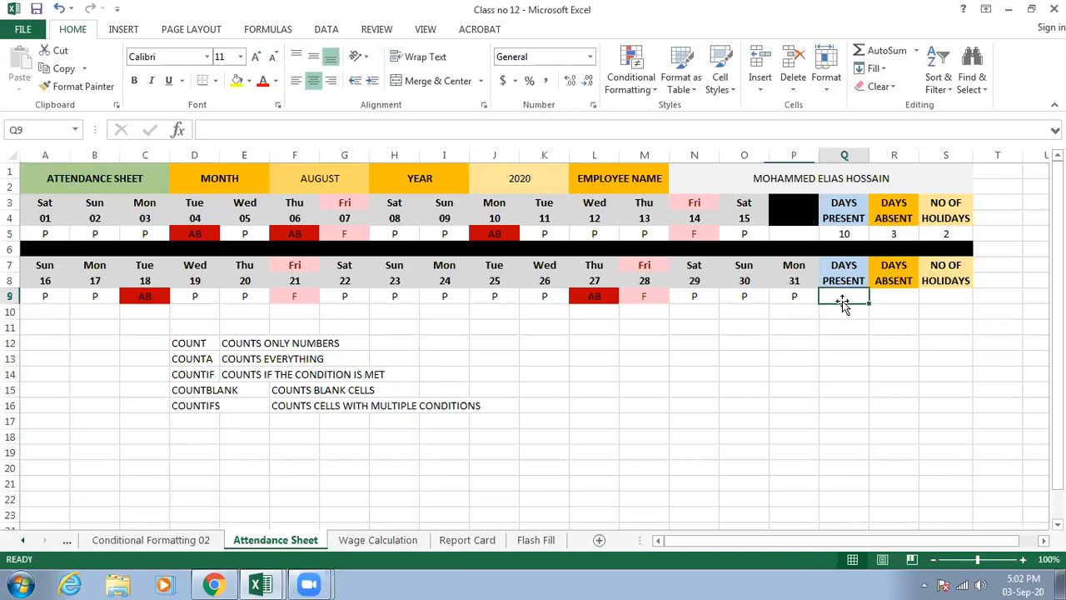
pyautogui.doubleClick(845, 237)
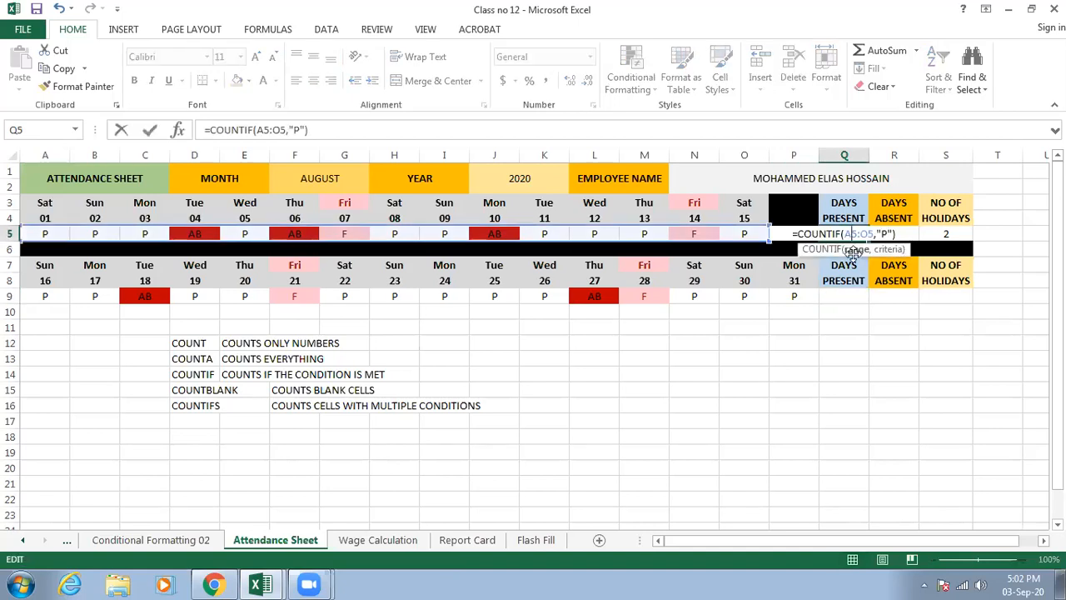
pyautogui.press('Escape')
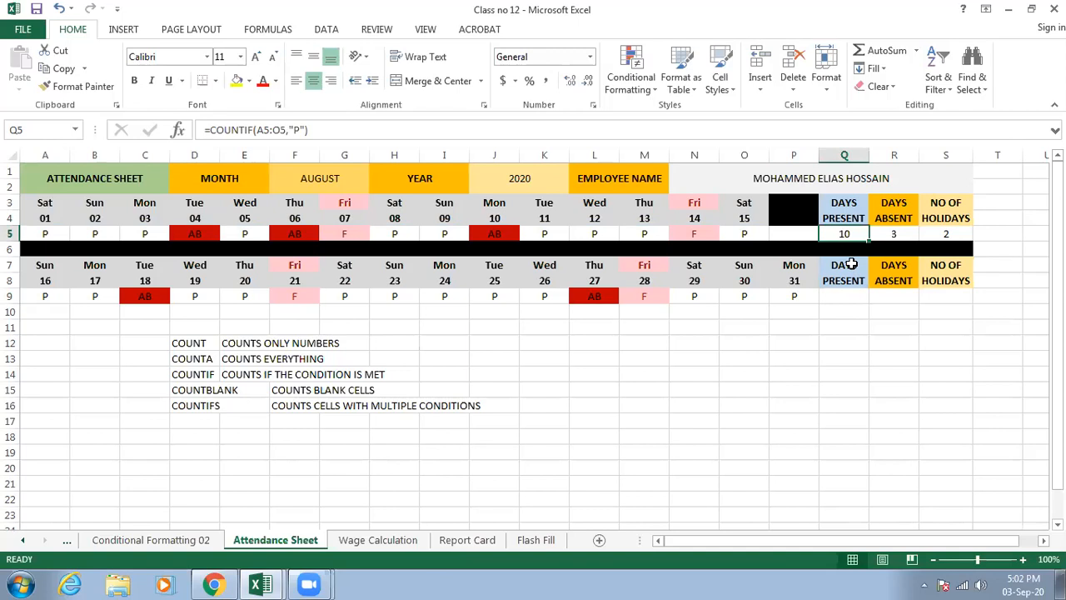
pyautogui.doubleClick(847, 233)
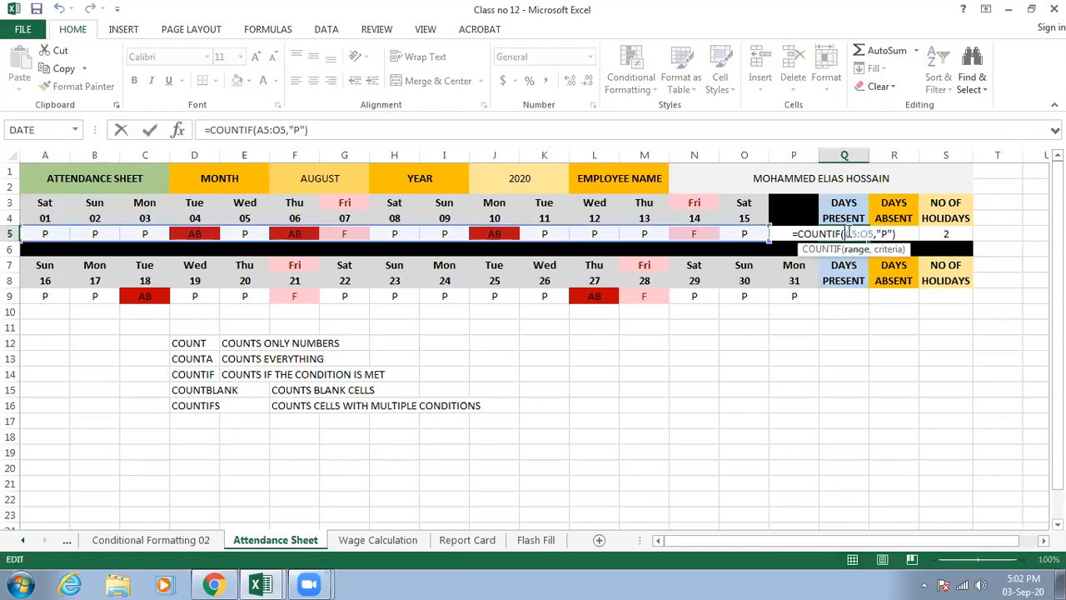
pyautogui.press('Escape')
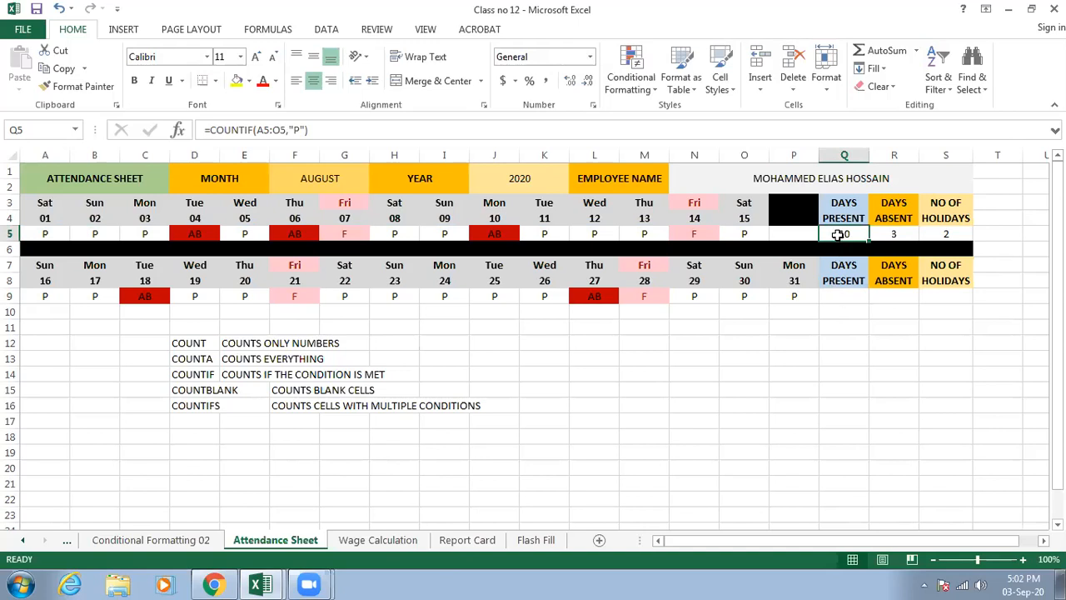
# - Enter =COUNTIF(A9:P9,"p") in Q9 to count the days present from the 16th to the 31st
pyautogui.click(834, 295)
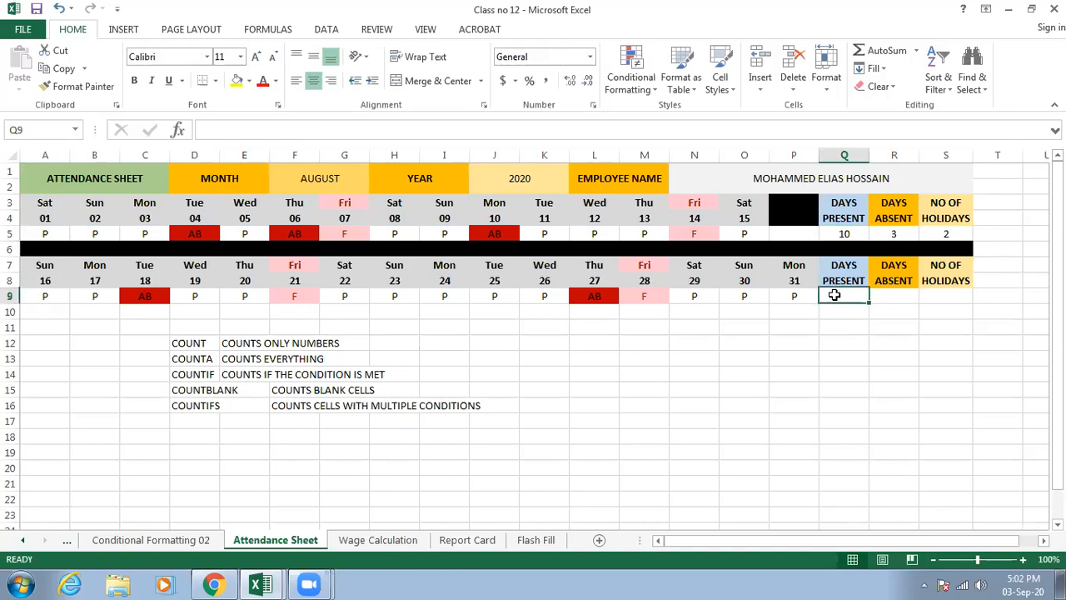
pyautogui.write('=counti')
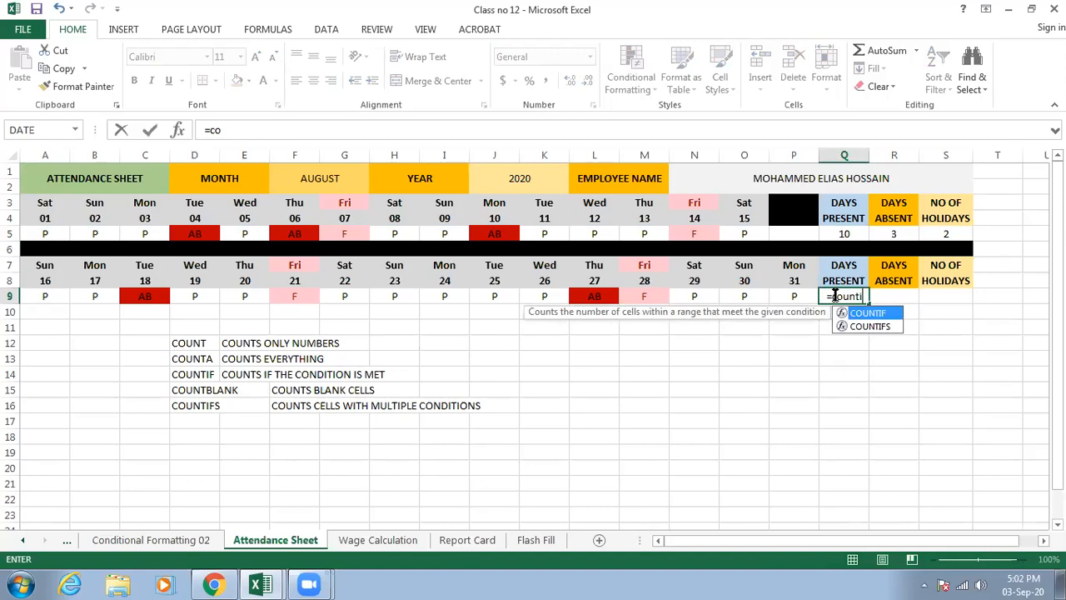
pyautogui.write('f')
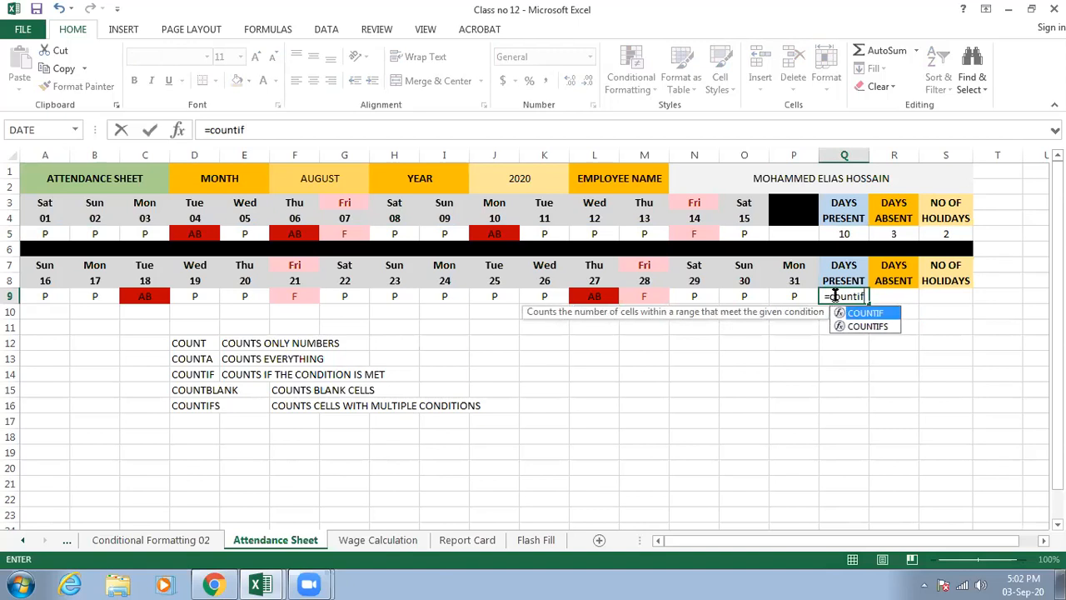
pyautogui.press('Tab')
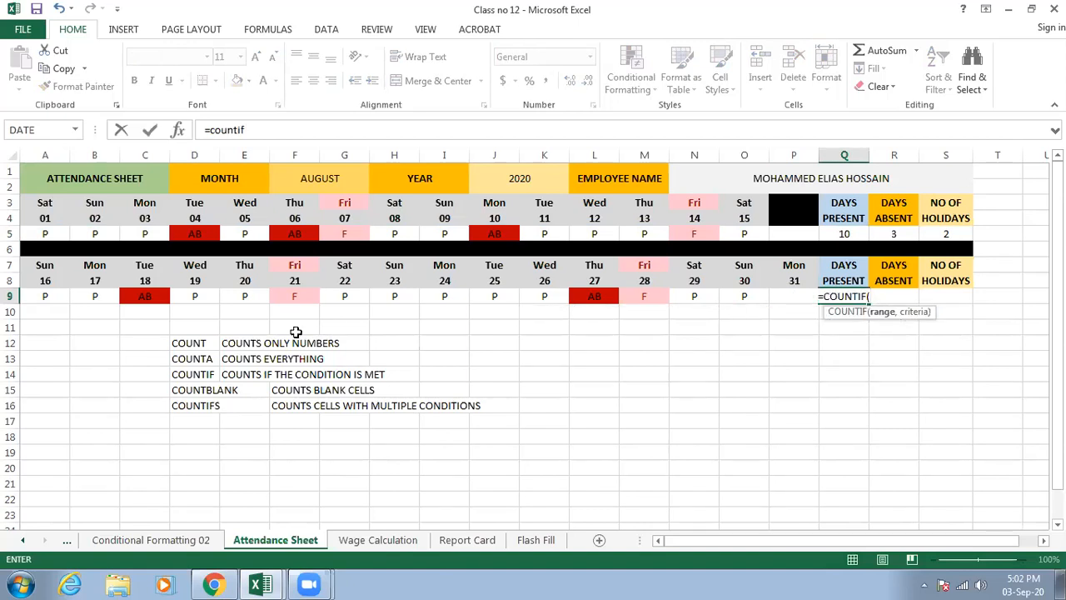
pyautogui.moveTo(51, 298); pyautogui.dragTo(784, 301)
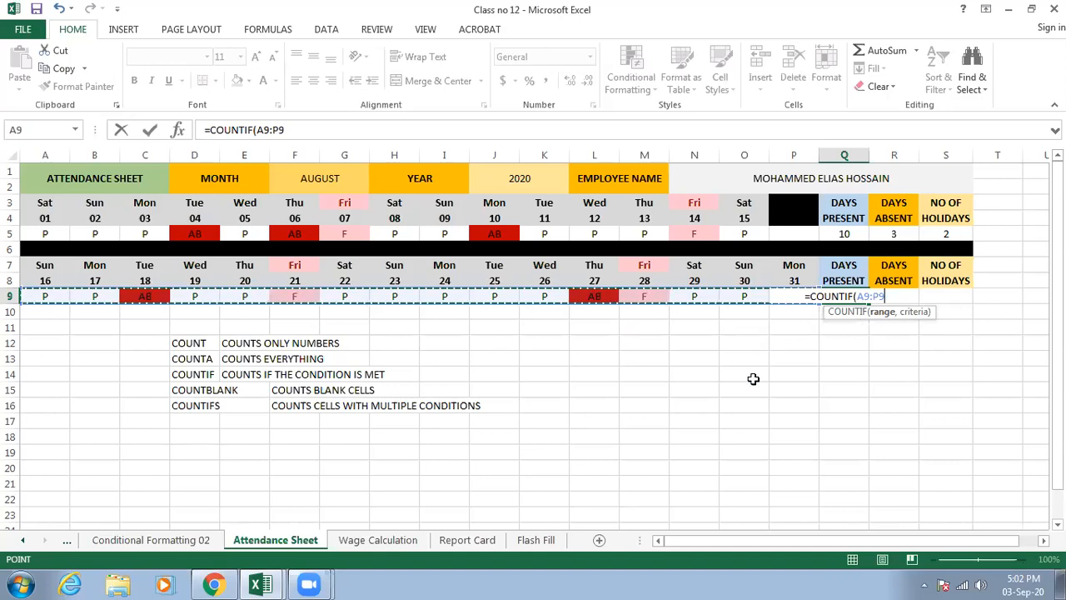
pyautogui.write(',"p"')
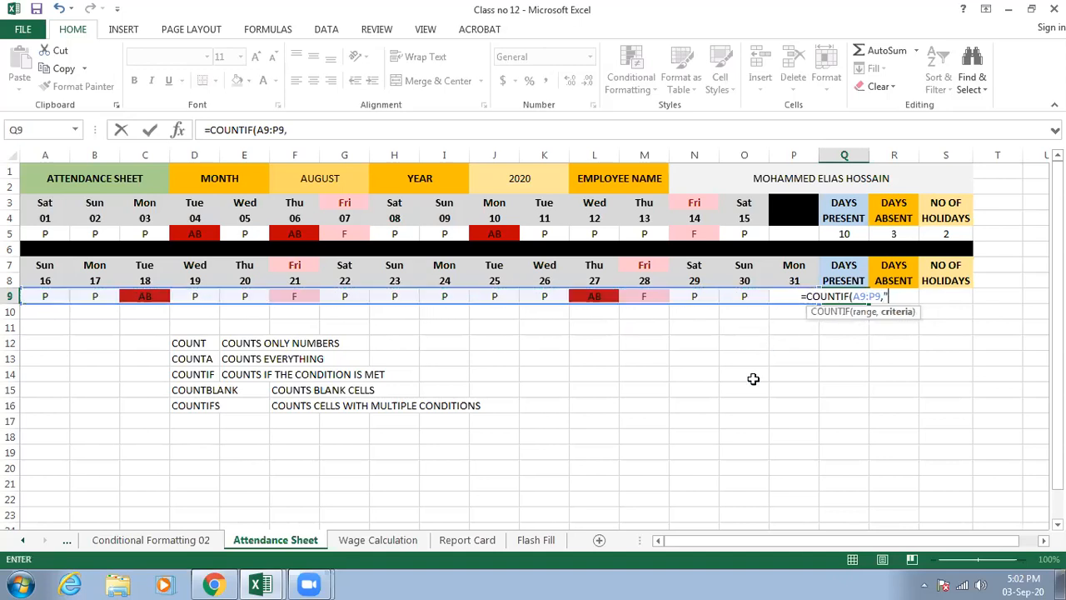
pyautogui.write(')')
pyautogui.press('Return')
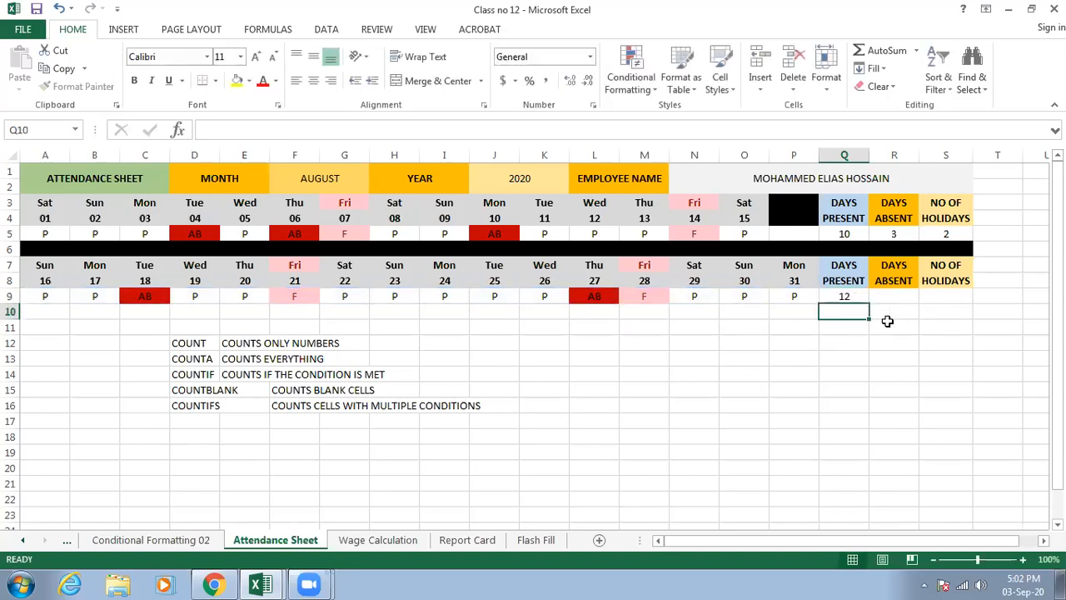
# - Enter =COUNTIF(A9:P9,"ab") in R9 to count the days absent from the 16th to the 31st
pyautogui.click(898, 295)
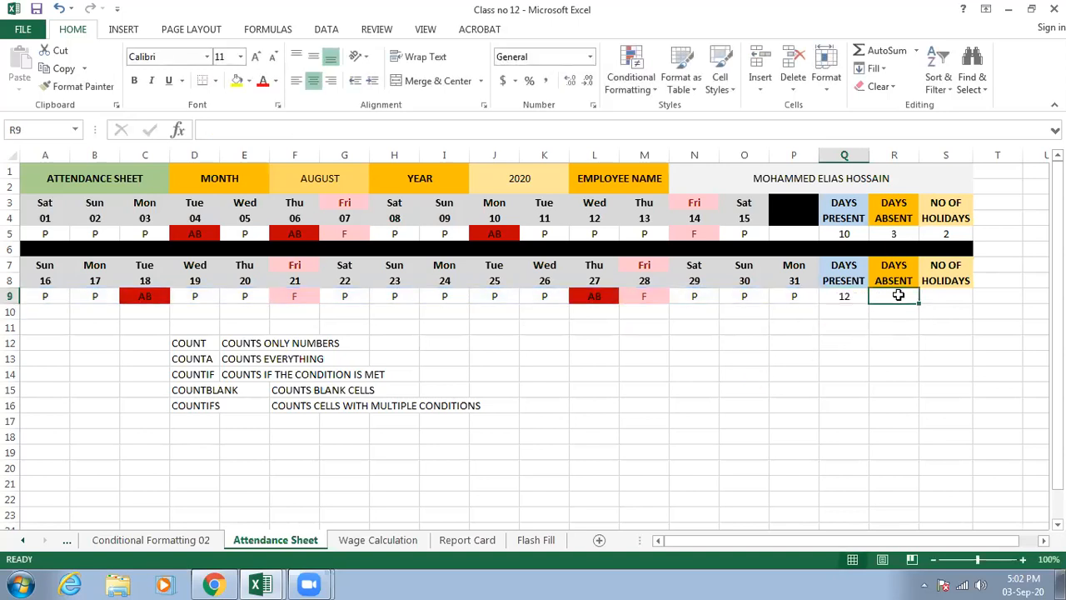
pyautogui.write('=countif')
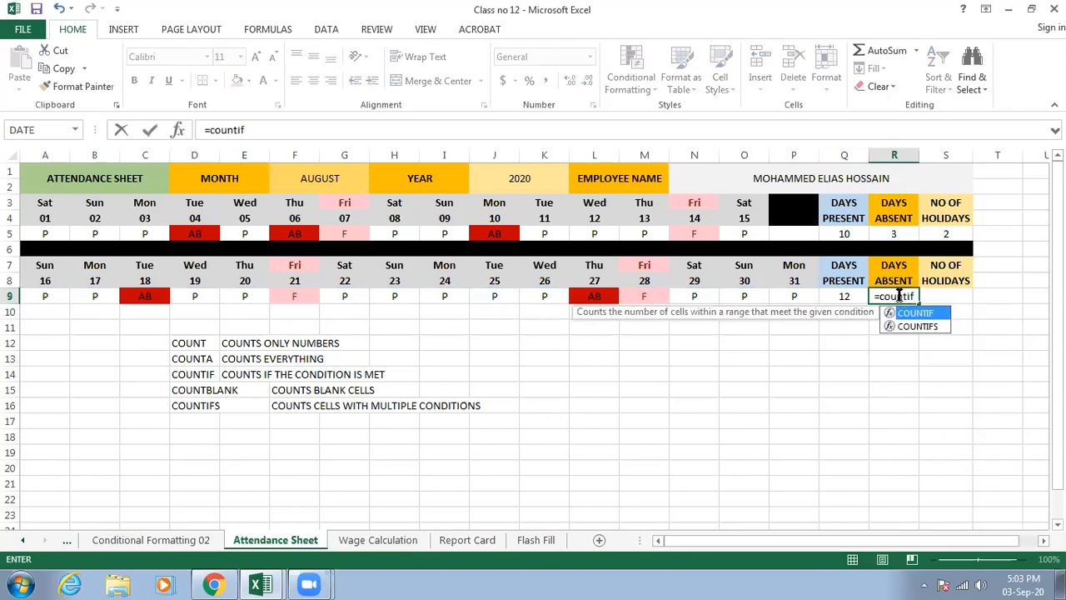
pyautogui.write('(')
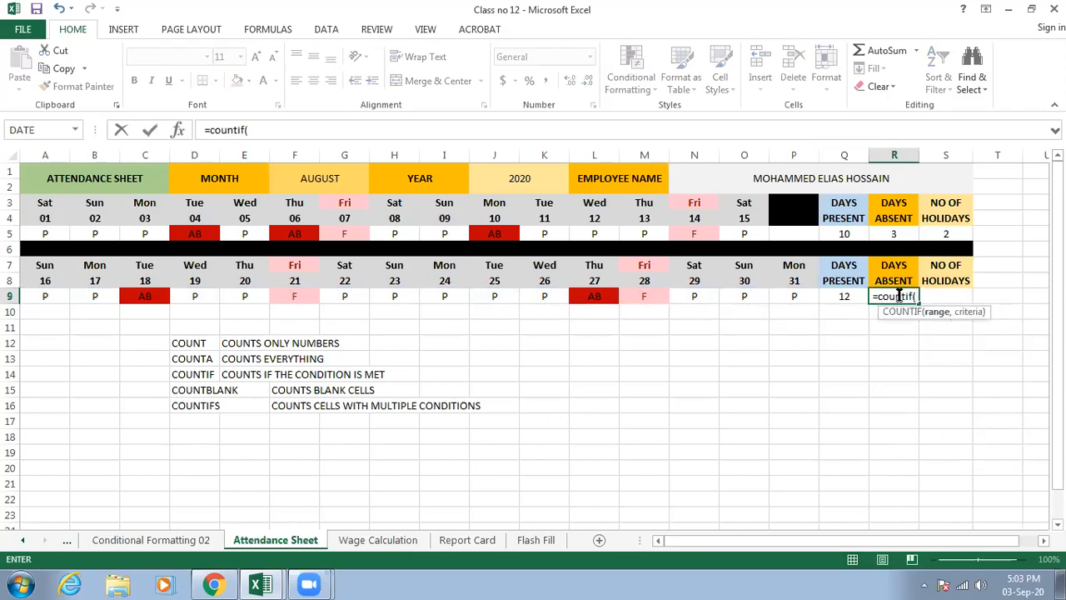
pyautogui.moveTo(42, 298); pyautogui.dragTo(805, 298)
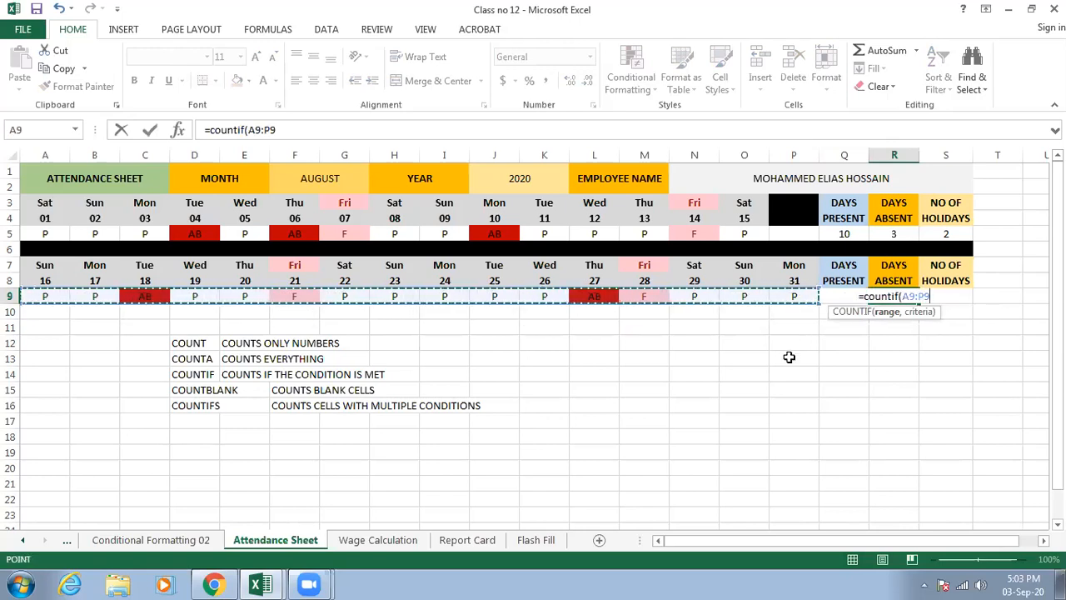
pyautogui.write(',"a')
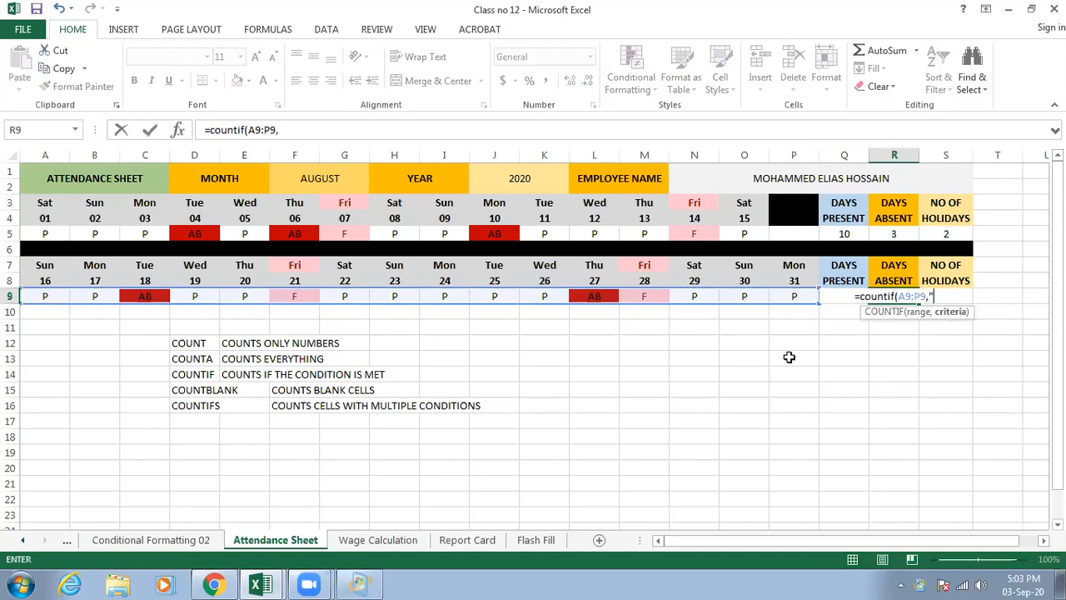
pyautogui.write('b"')
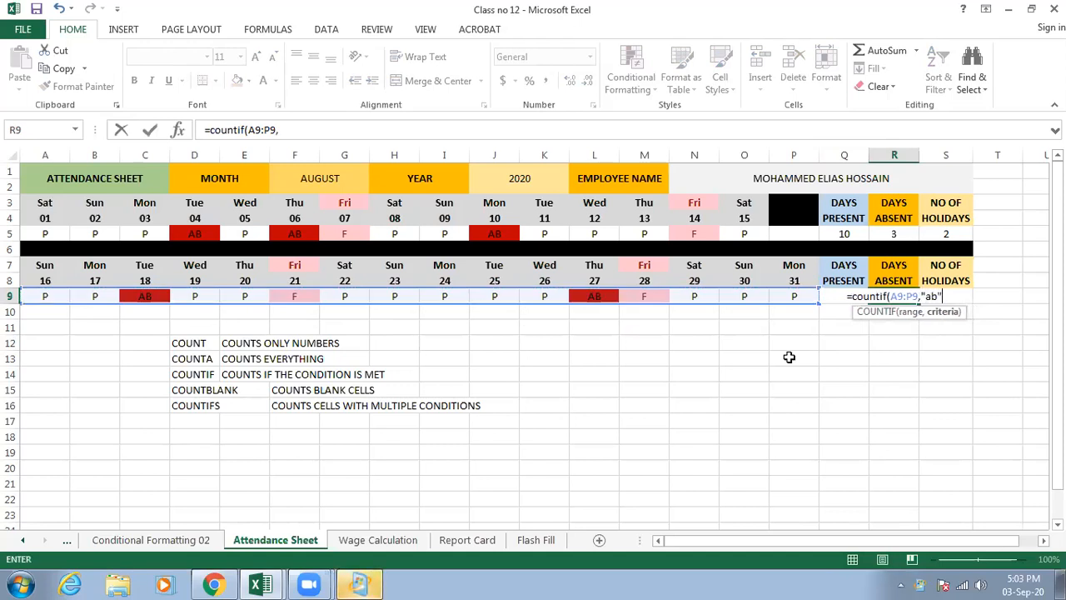
pyautogui.press('Return')
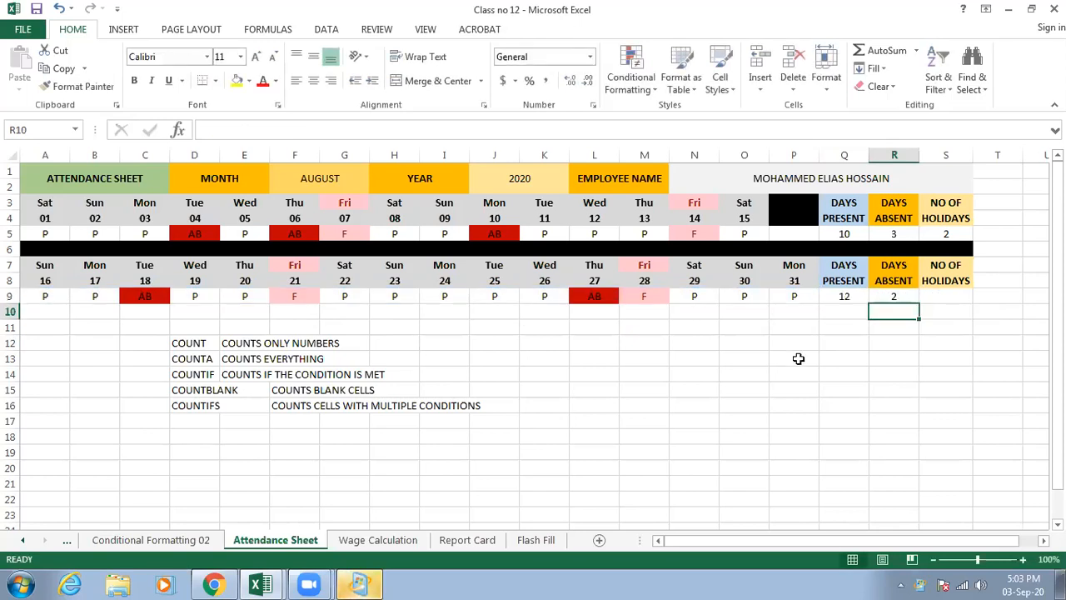
# - Enter =COUNTIF(A9:Q9,"f") in S9 to count the holidays in the second half of the month
pyautogui.click(932, 297)
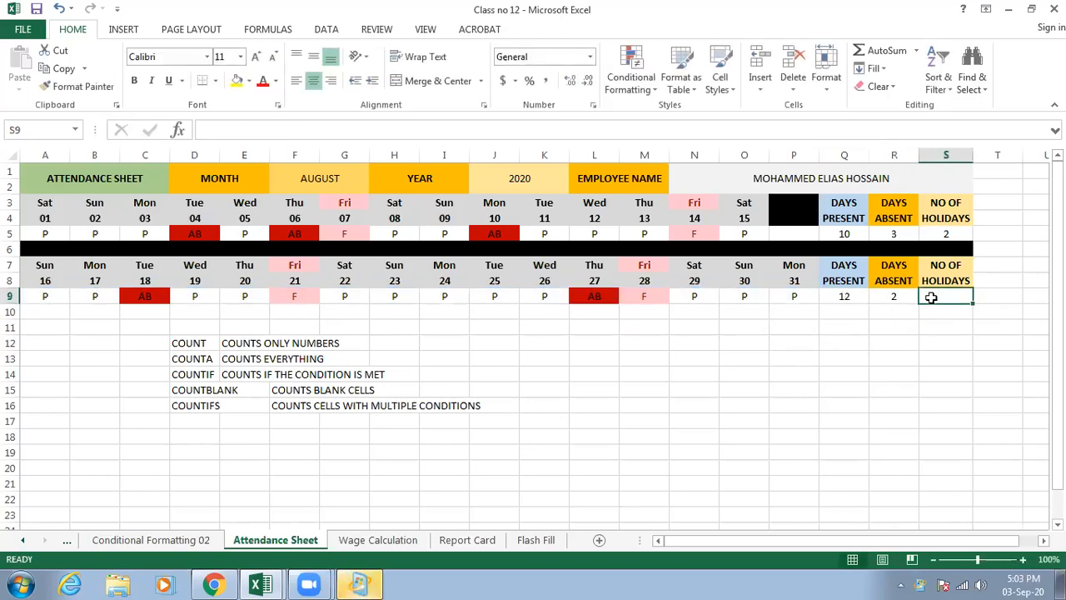
pyautogui.write('=countif(')
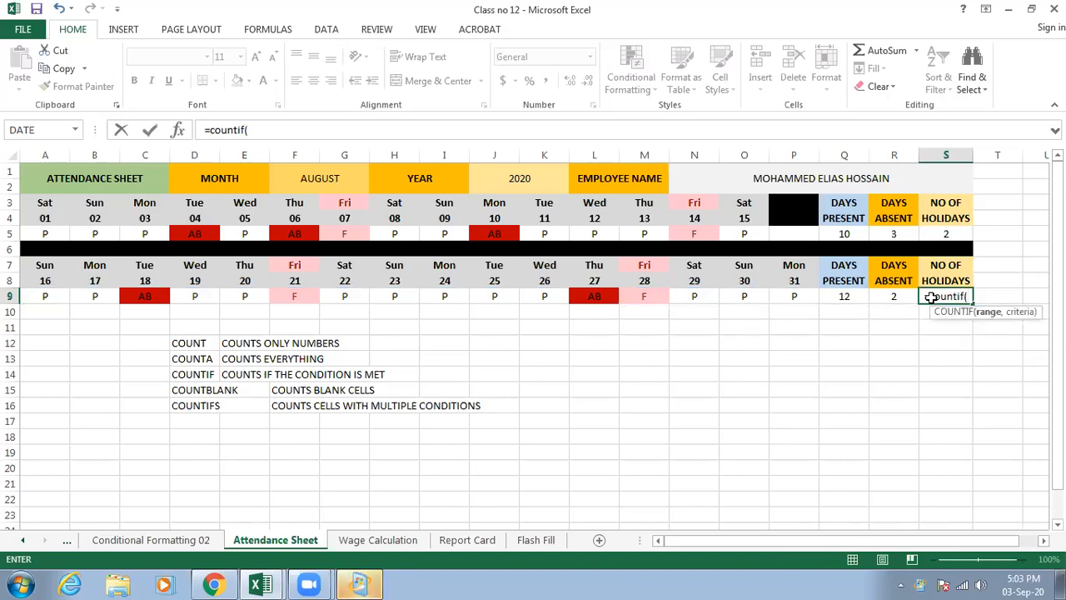
pyautogui.moveTo(45, 289); pyautogui.dragTo(847, 300)
pyautogui.write(',')
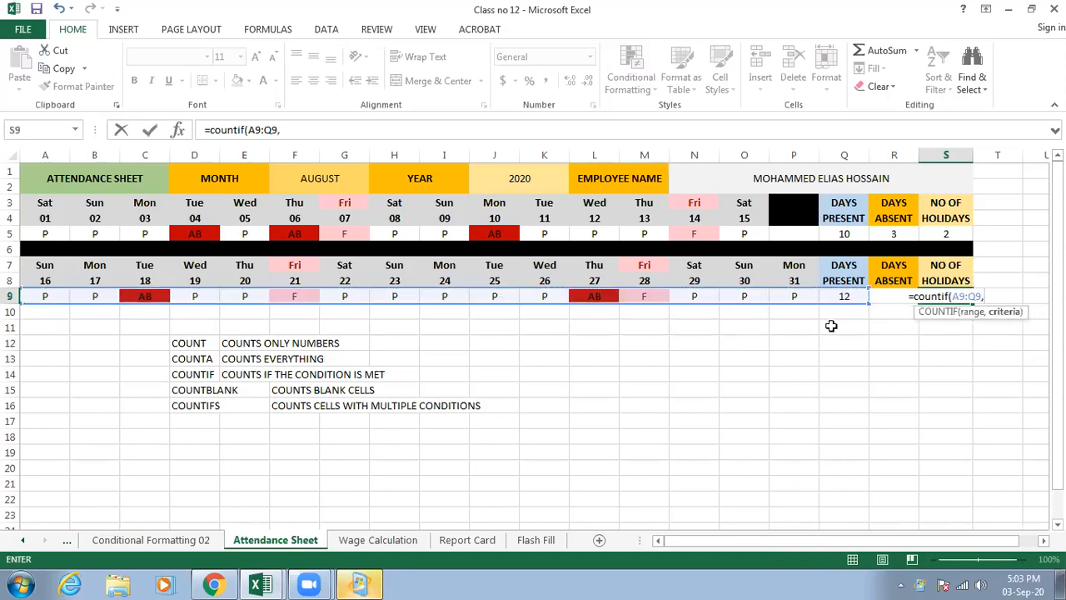
pyautogui.write('"f"')
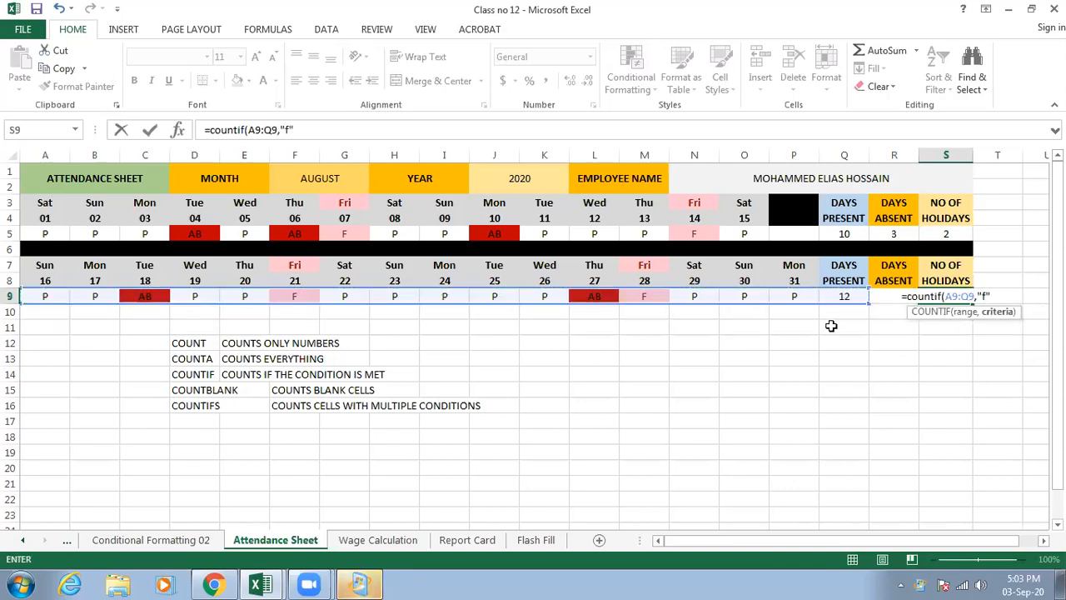
pyautogui.write(')')
pyautogui.press('Return')
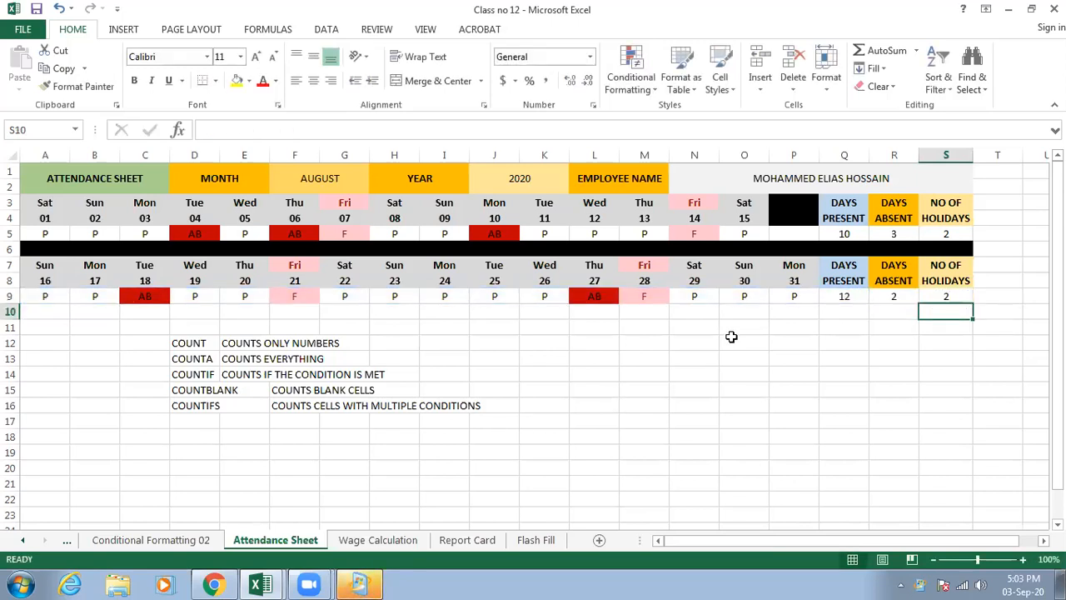
# - Enter the label TOTAL NO OF DAYS PRESENT in cell N12
pyautogui.click(687, 348)
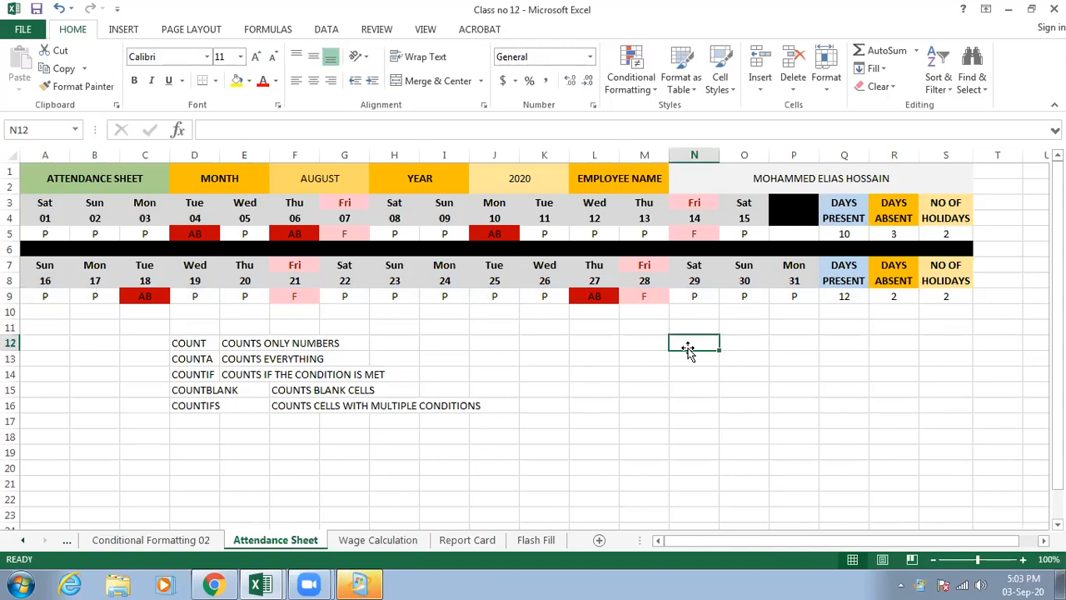
pyautogui.write('TOTAL NO OF DA')
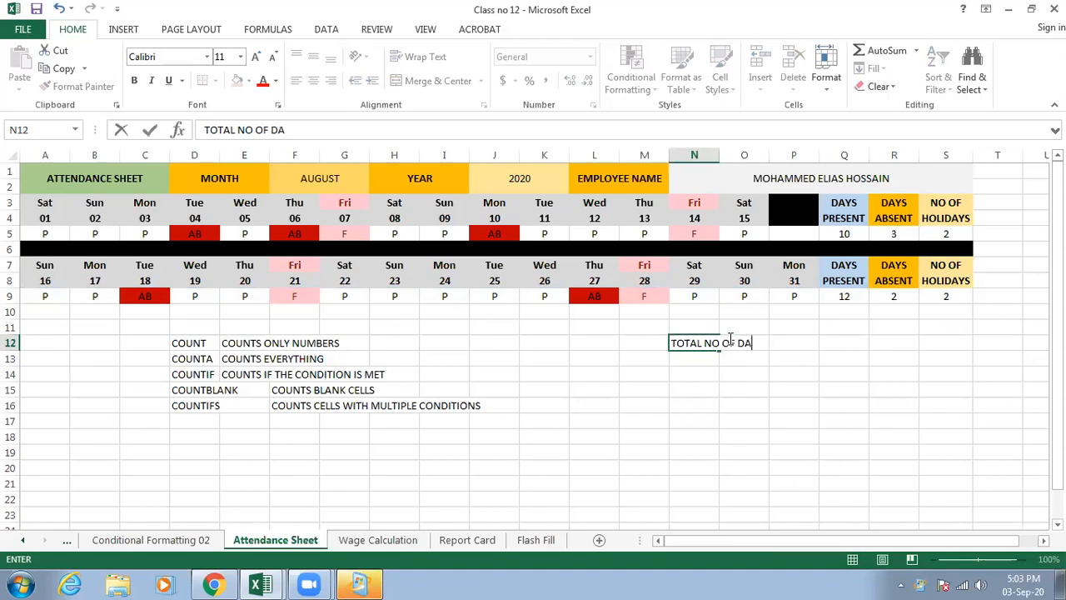
pyautogui.write('YS PRESENT')
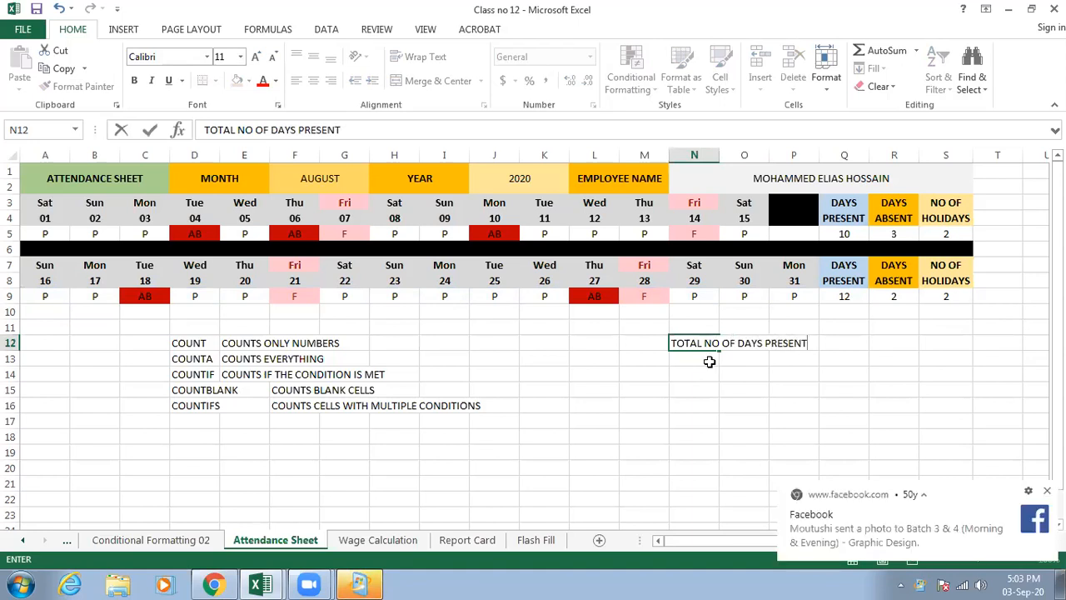
# - Enter the label TOTAL NO OF DAYS ABSENT in cell N13
pyautogui.click(705, 359)
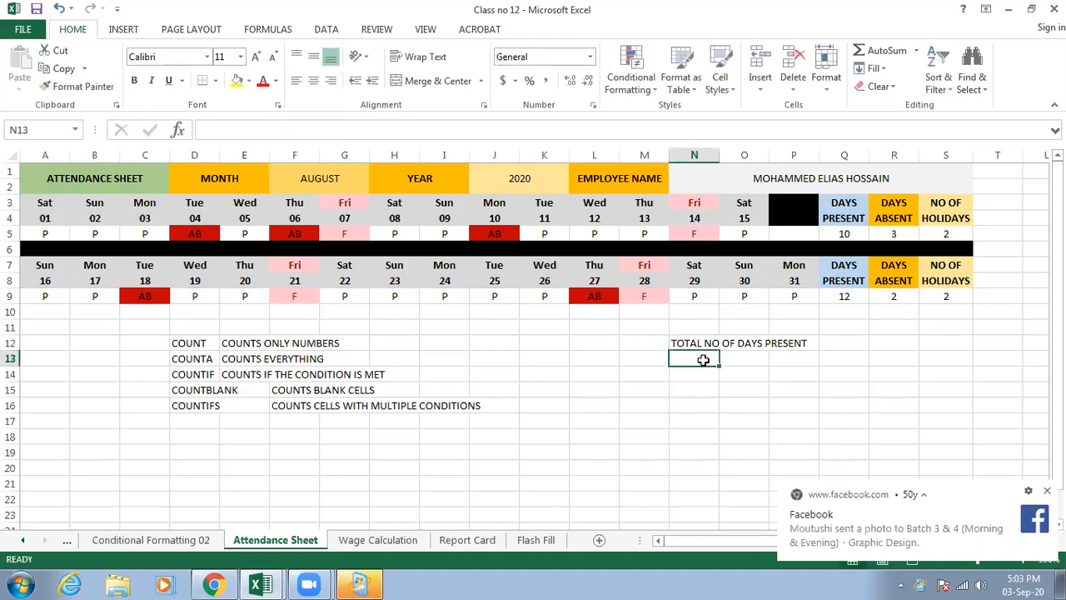
pyautogui.write('TOTAL NO OF')
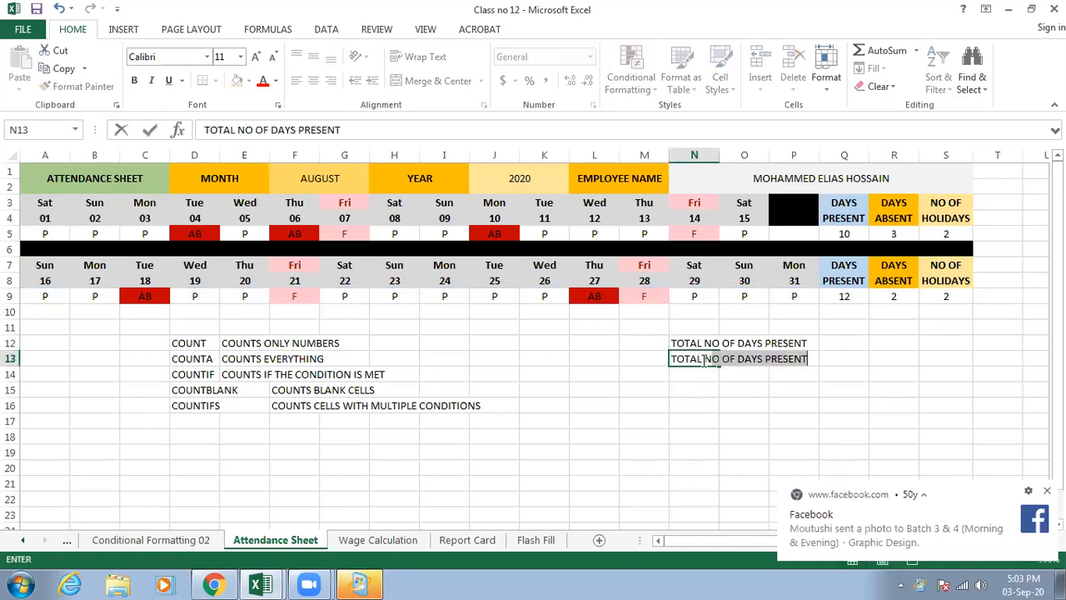
pyautogui.write('TS')
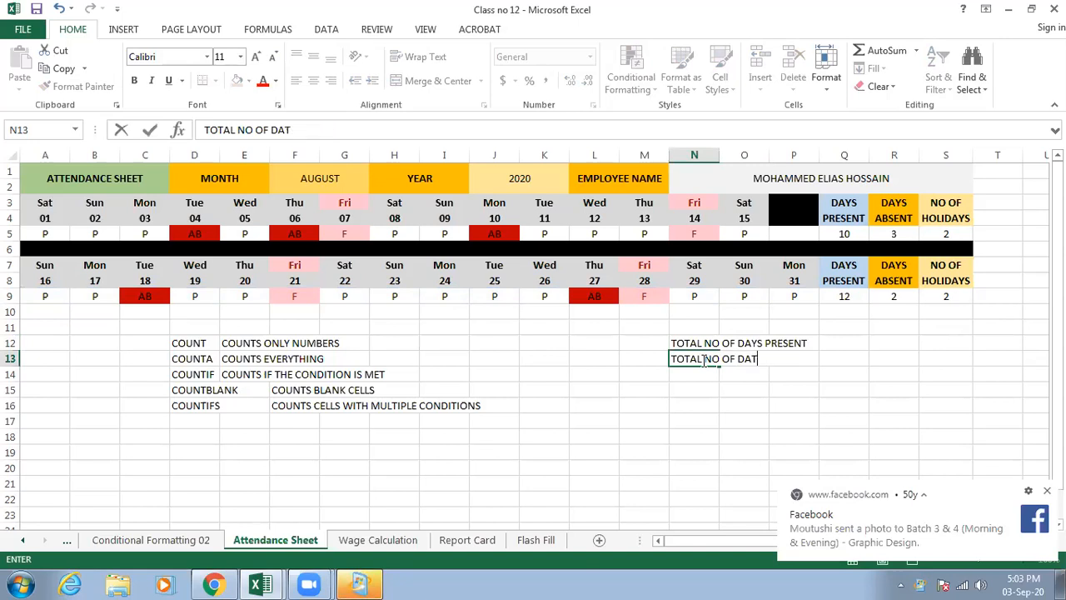
pyautogui.press('BackSpace')
pyautogui.press('BackSpace')
pyautogui.write('YS')
pyautogui.press('BackSpace')
pyautogui.write('ABSENT')
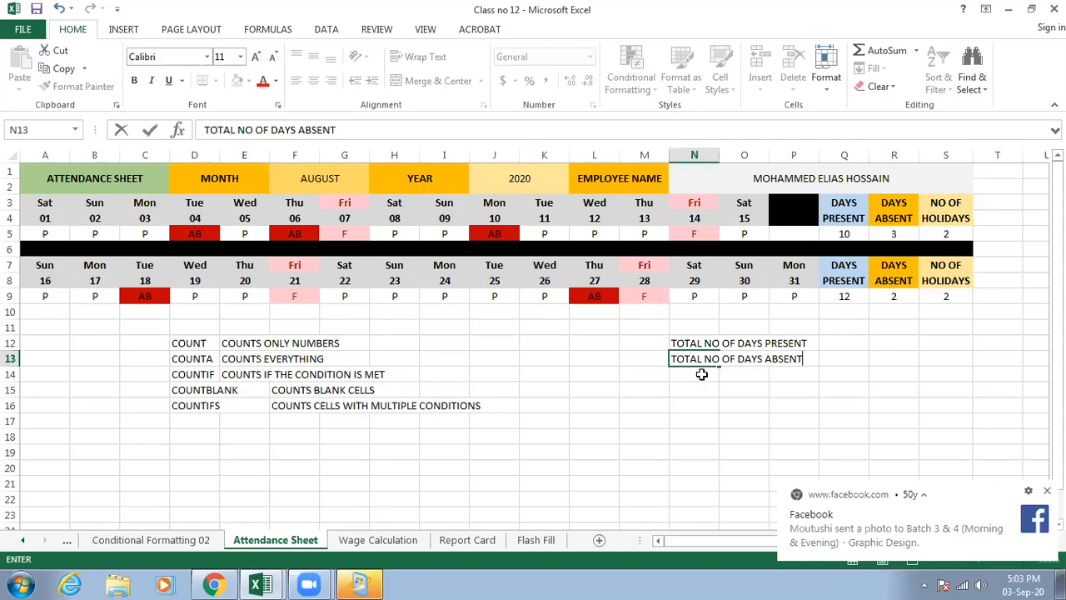
pyautogui.press('Return')
# - Enter the label TOTAL NO OF HOLIDAYS in cell N14
pyautogui.write('TOTAL')
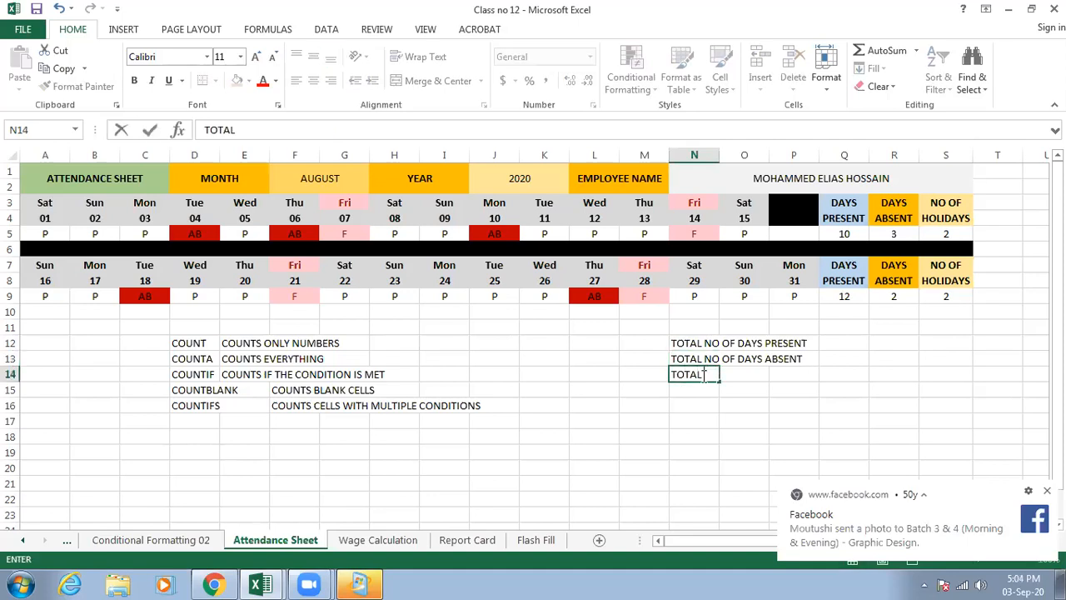
pyautogui.write(' NO OF HOLIDAYS')
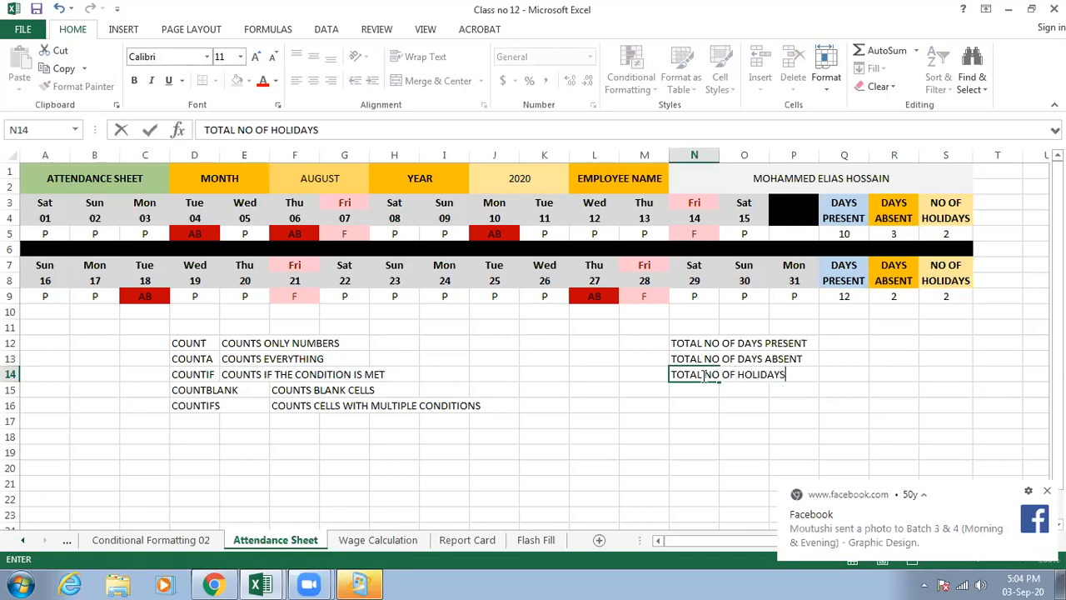
pyautogui.click(841, 344)
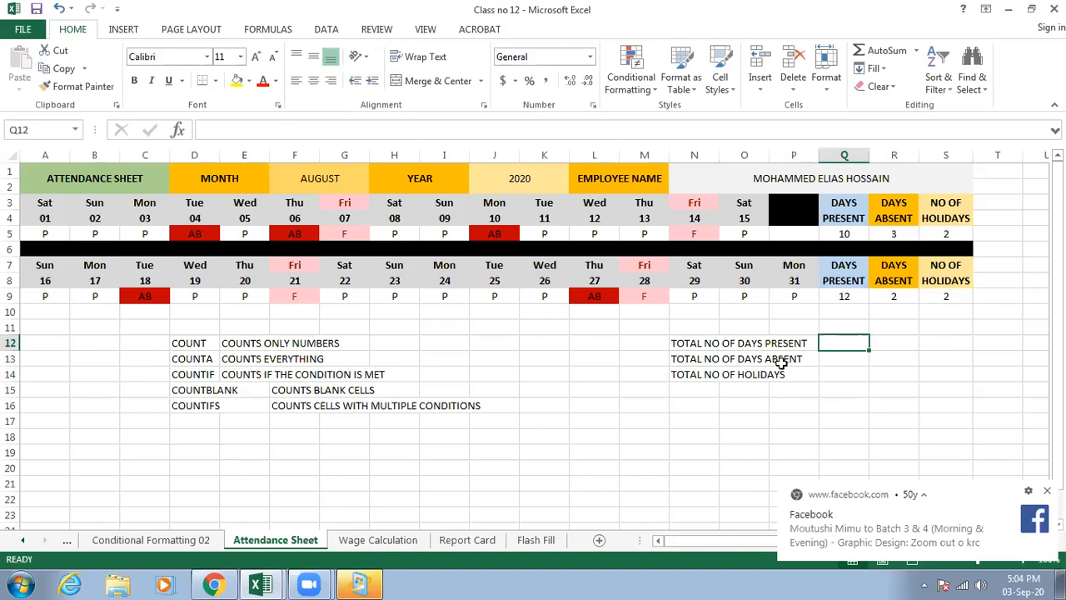
# - Enter =SUM(Q5,Q9) in Q12 to total the days present across both halves of the month
pyautogui.click(780, 364)
pyautogui.press('Down')
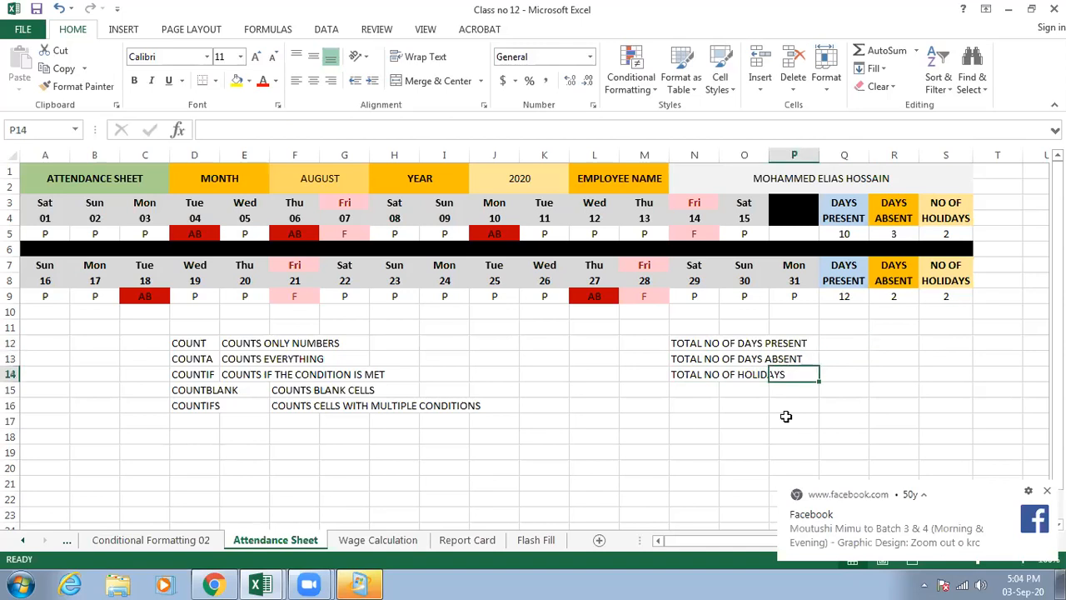
pyautogui.click(844, 342)
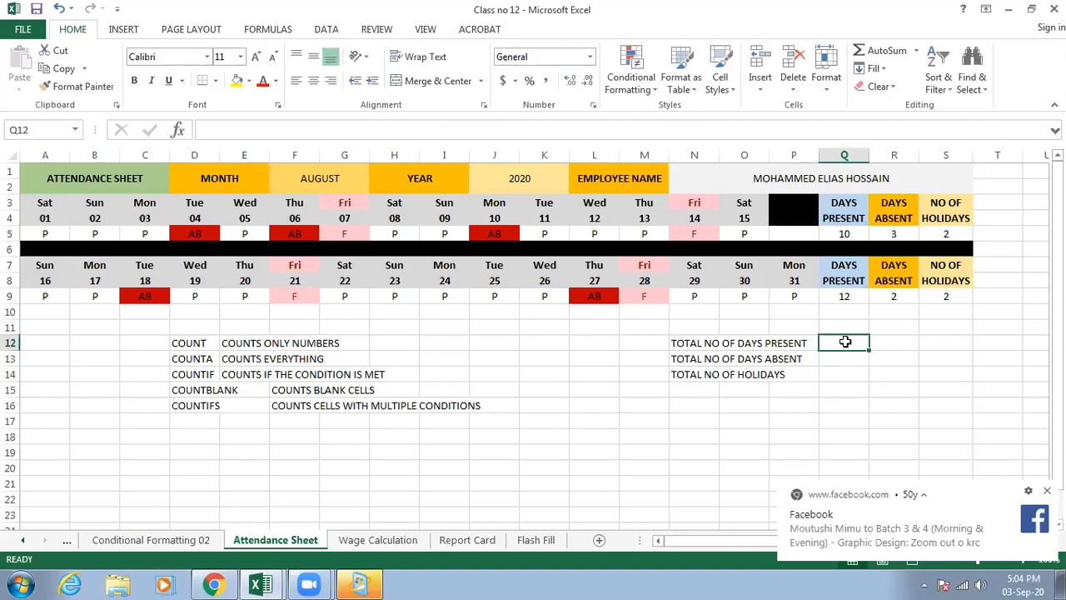
pyautogui.write('=')
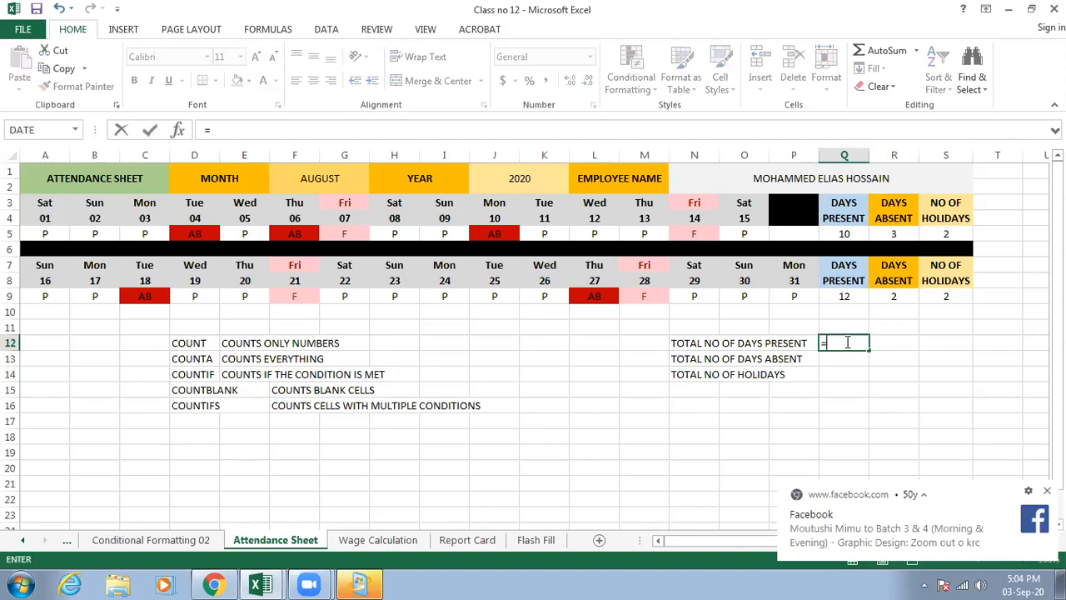
pyautogui.write('SUM')
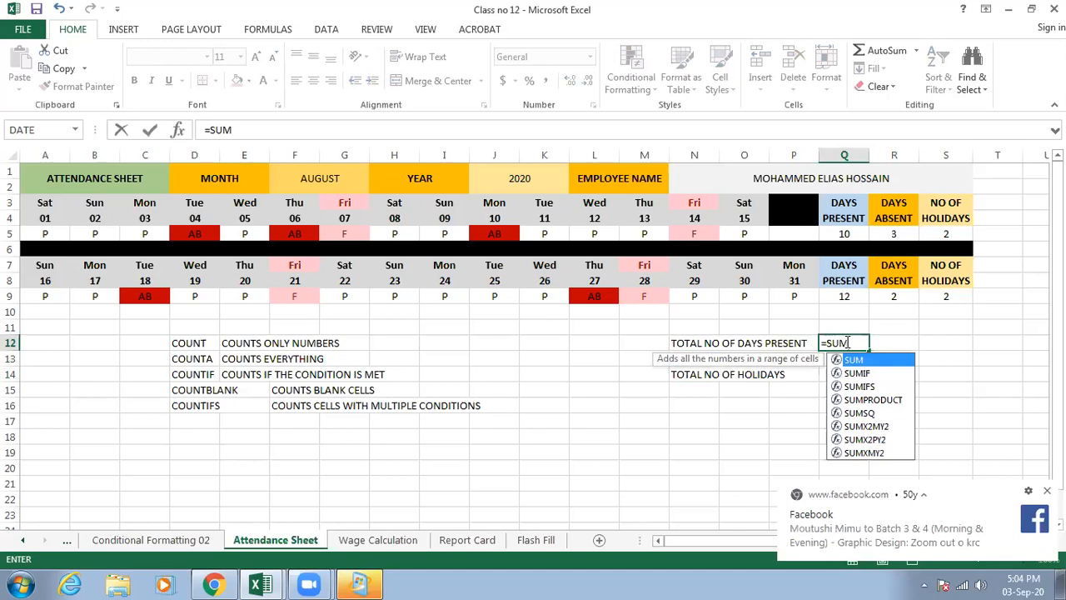
pyautogui.write('(')
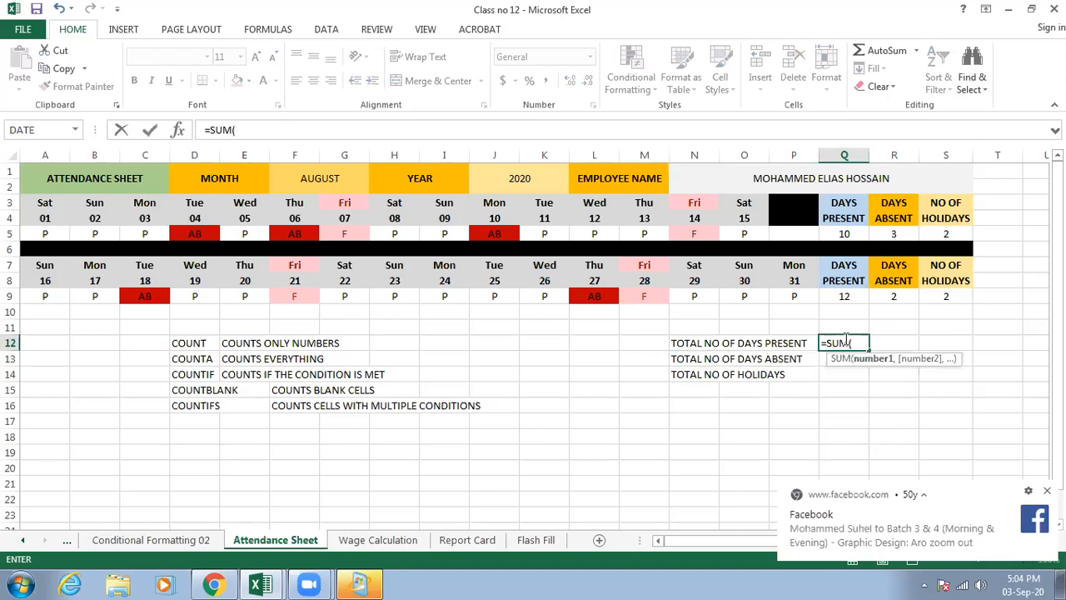
pyautogui.click(842, 234)
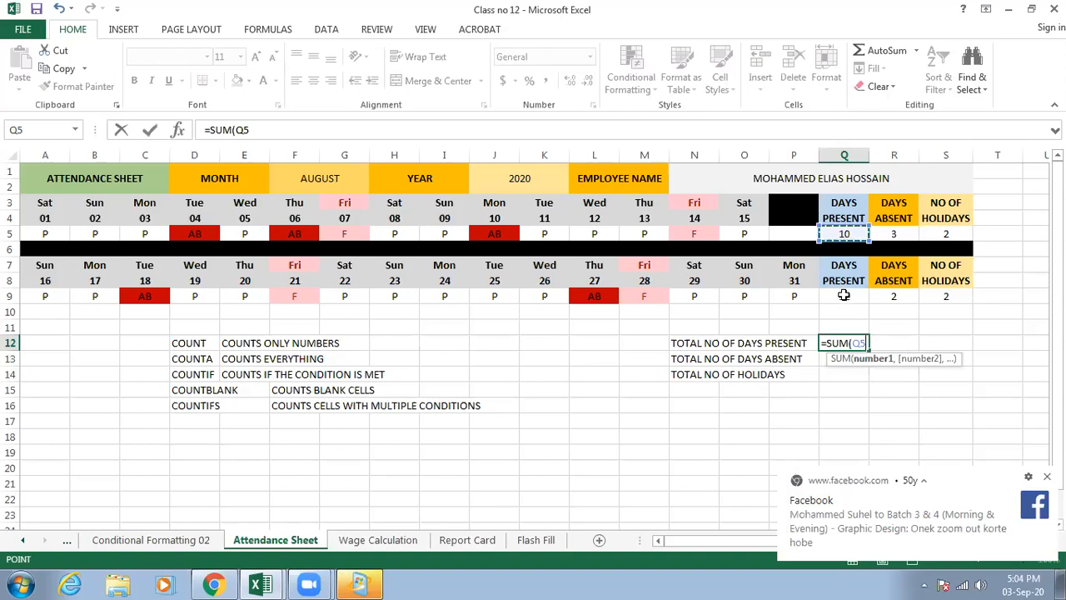
pyautogui.keyDown('ctrl'); pyautogui.click(844, 296); pyautogui.keyUp('ctrl')
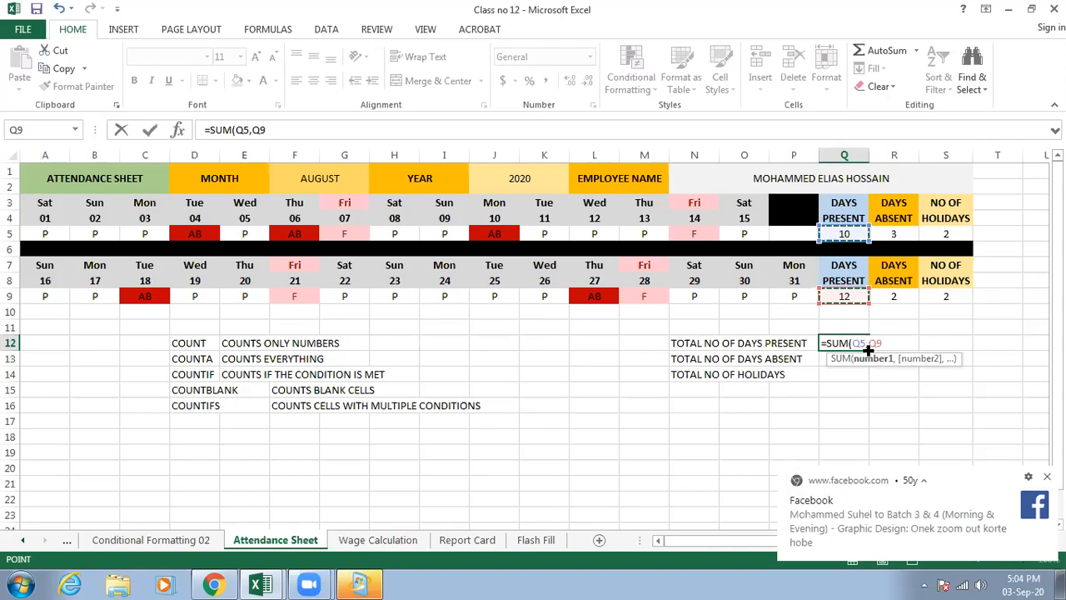
pyautogui.write(')')
pyautogui.press('Return')
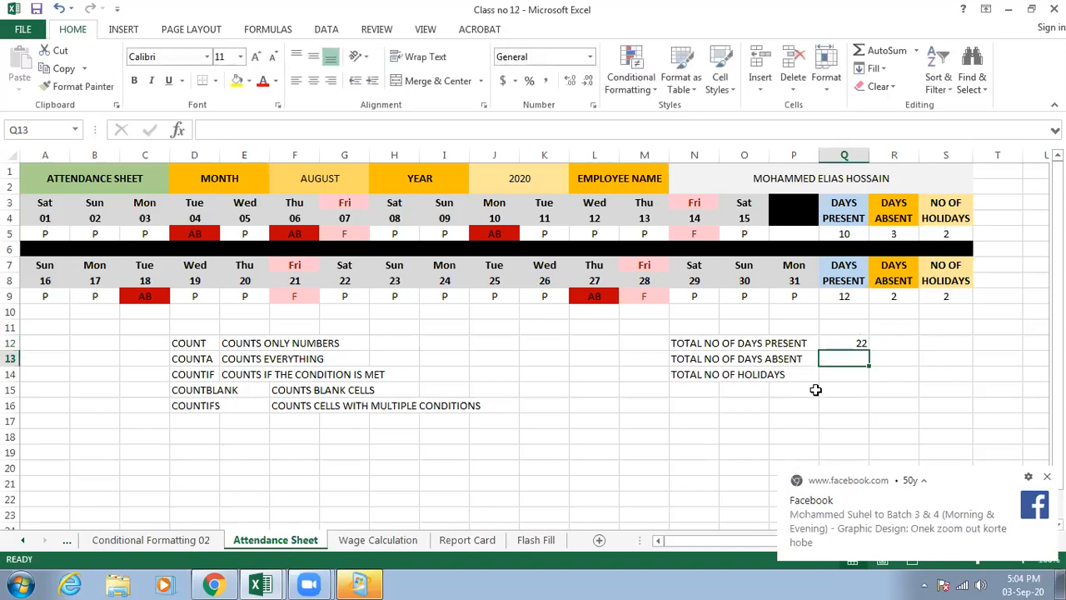
# - Enter =SUM(R5,R9) in Q13 to total the days absent across both halves of the month
pyautogui.write('=')
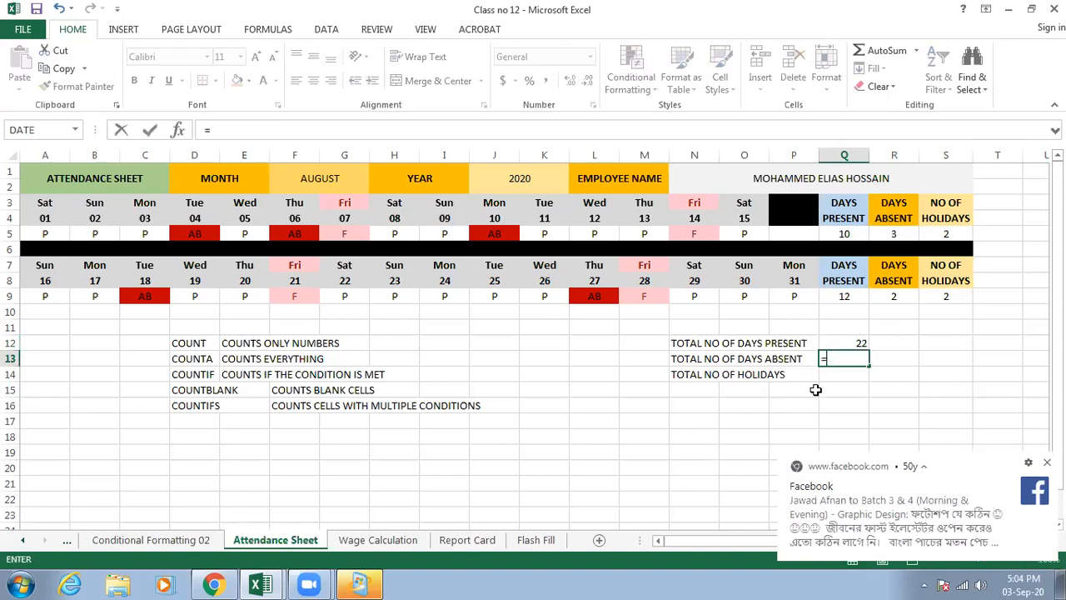
pyautogui.write('SUM')
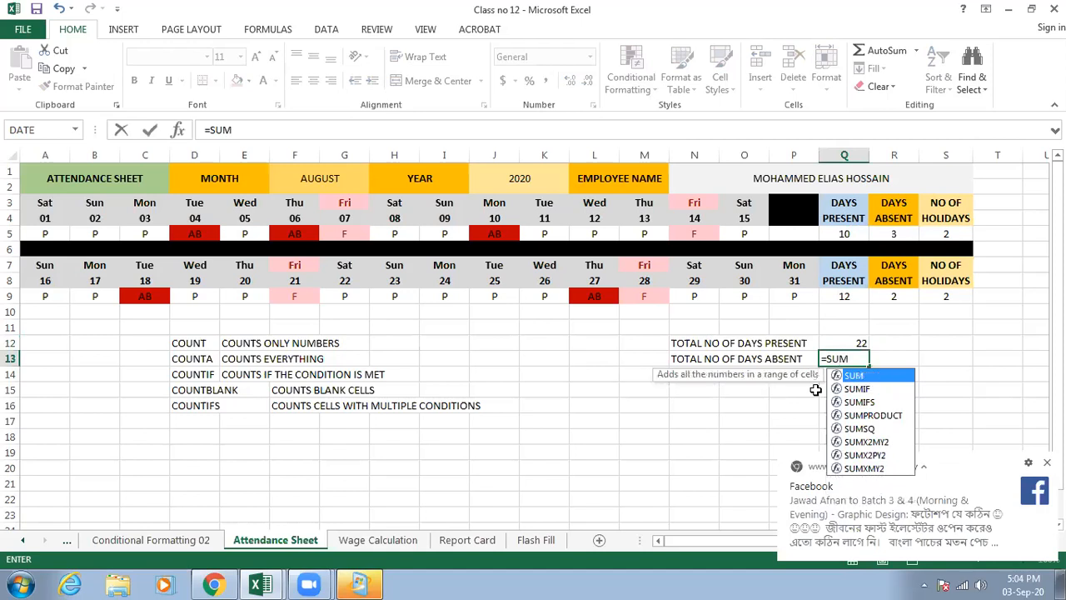
pyautogui.write('(')
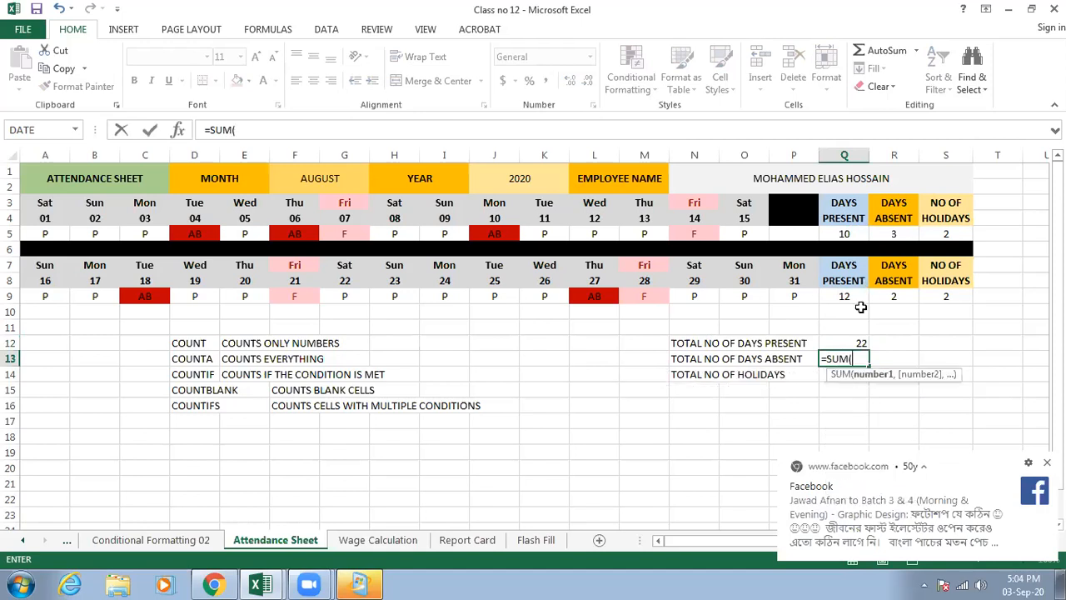
pyautogui.click(895, 233)
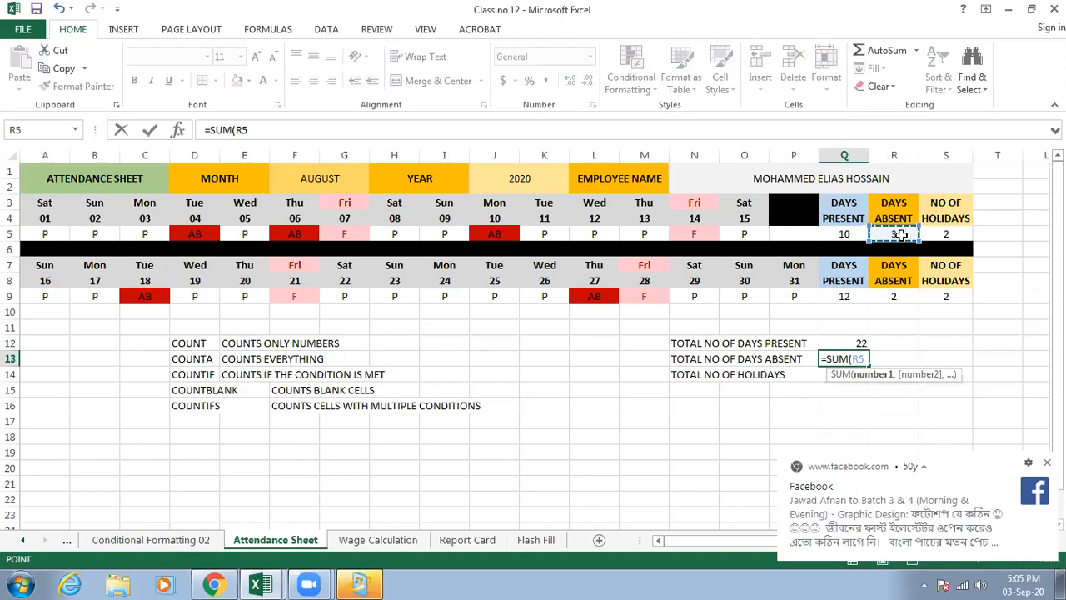
pyautogui.keyDown('ctrl'); pyautogui.click(893, 295); pyautogui.keyUp('ctrl')
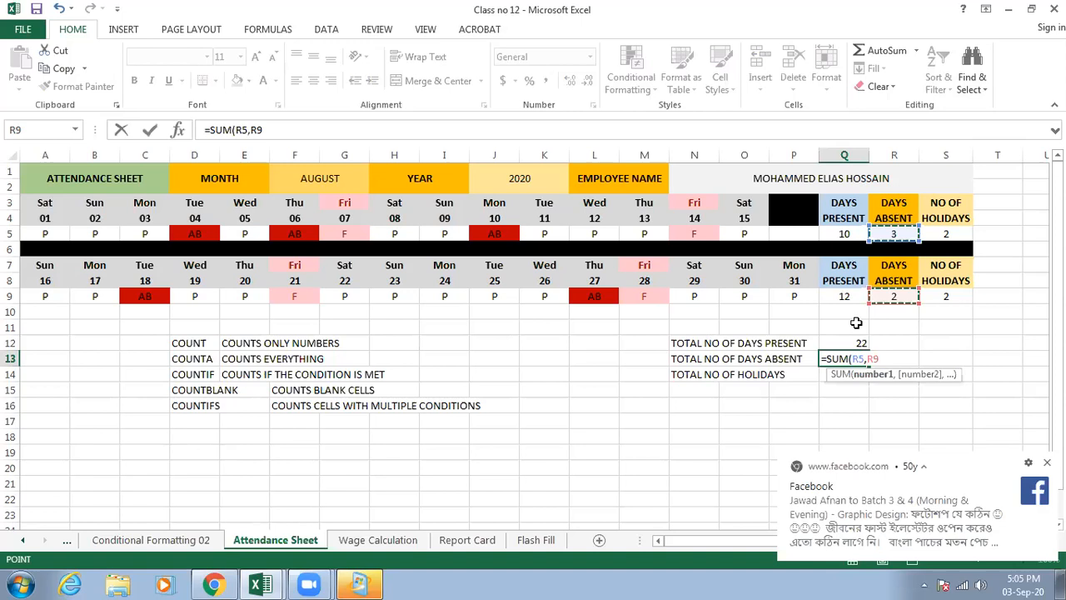
pyautogui.write(')')
pyautogui.press('Return')
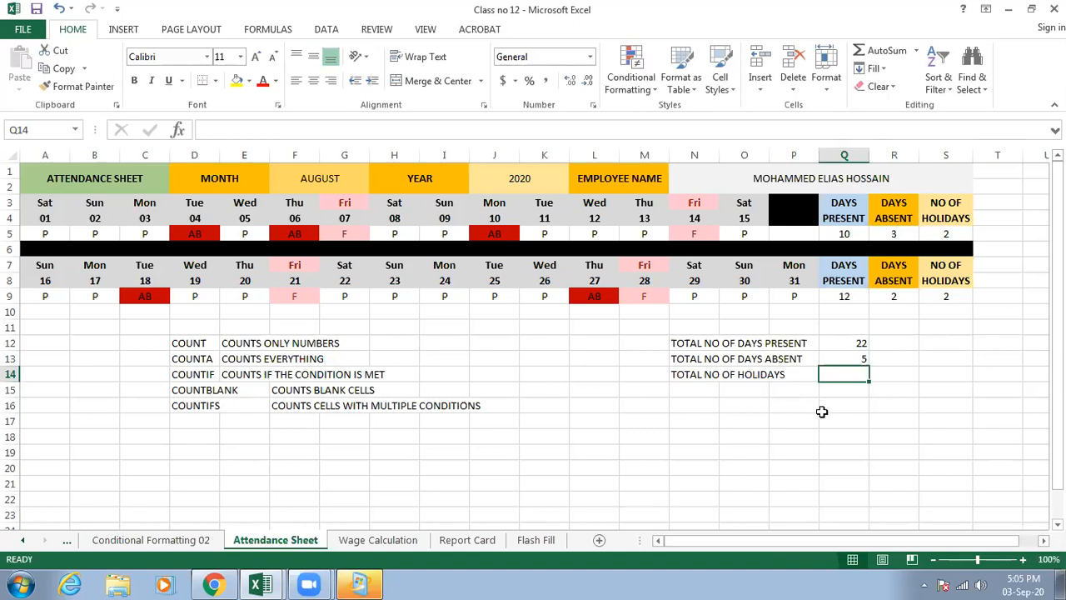
# - Enter =SUM(S5,S9) in Q14 to total the holidays across both halves of the month
pyautogui.write('=sum')
pyautogui.press('Tab')
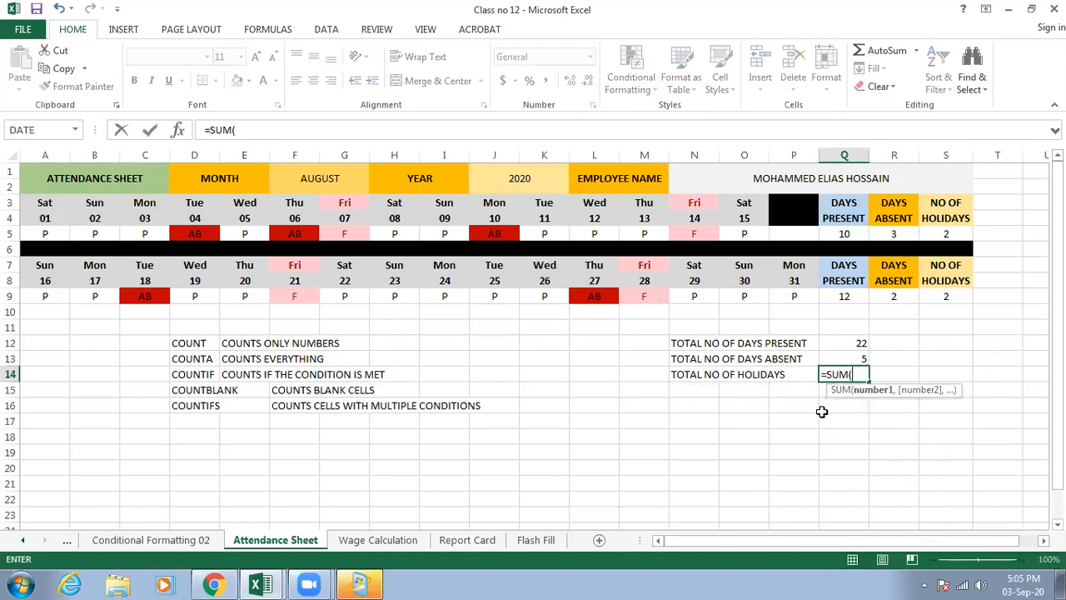
pyautogui.click(945, 234)
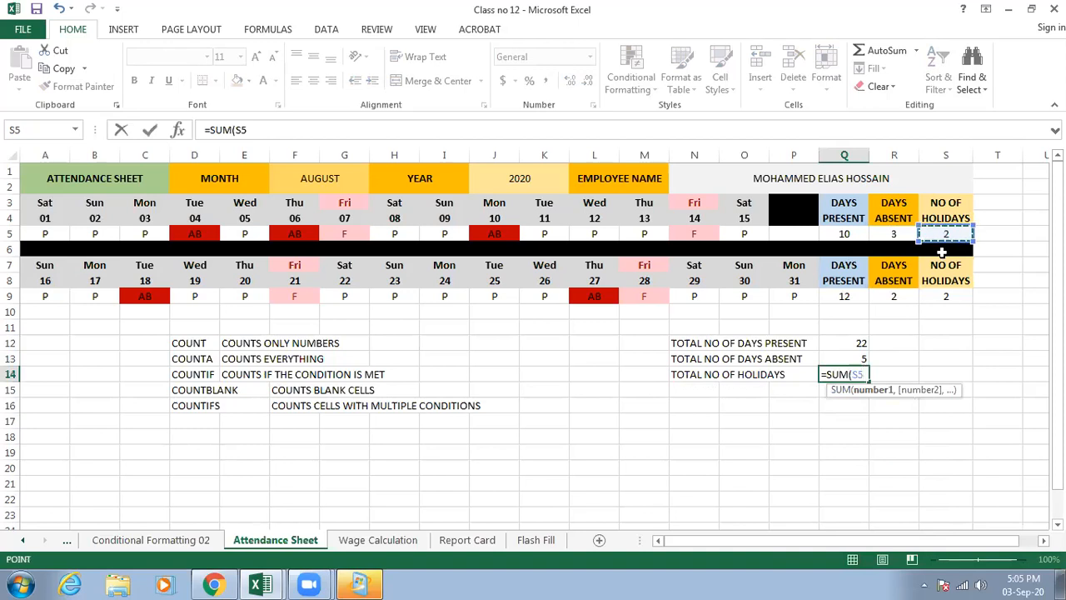
pyautogui.write(',')
pyautogui.click(947, 296)
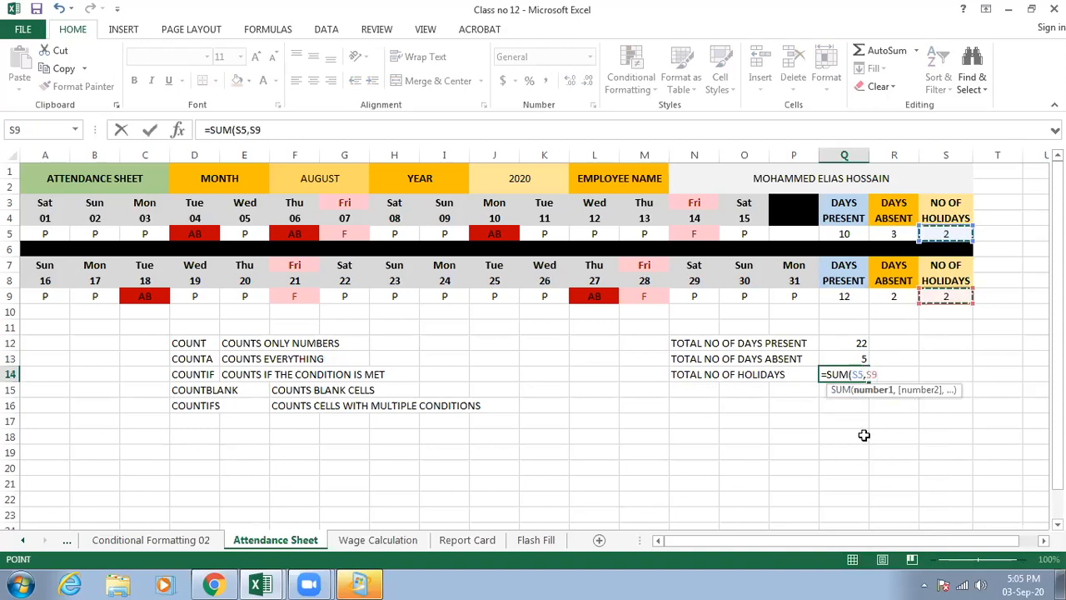
pyautogui.write(')')
pyautogui.press('Return')
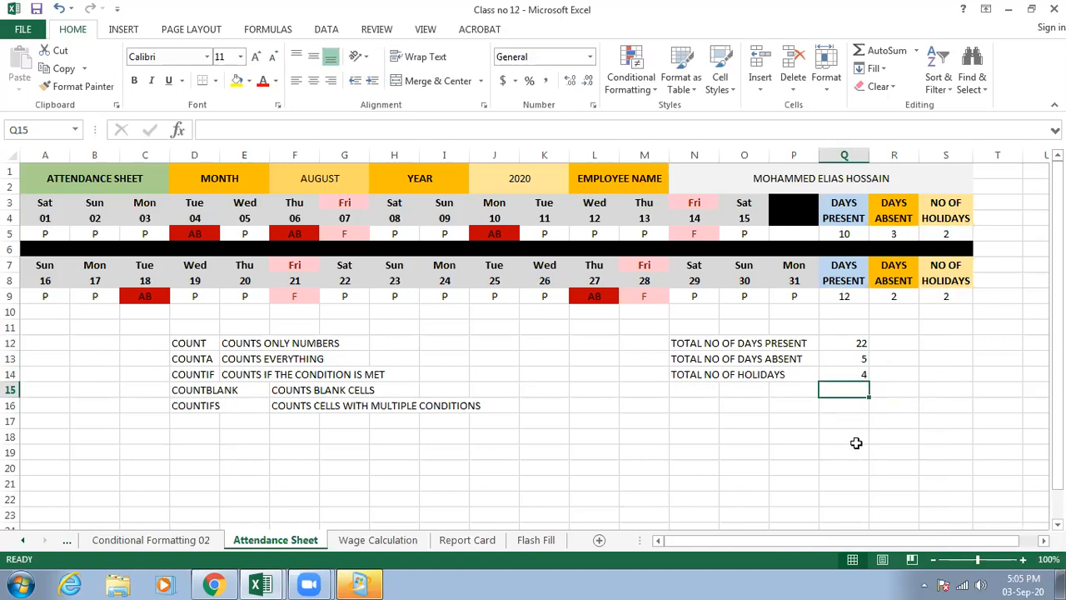
pyautogui.click(894, 344)
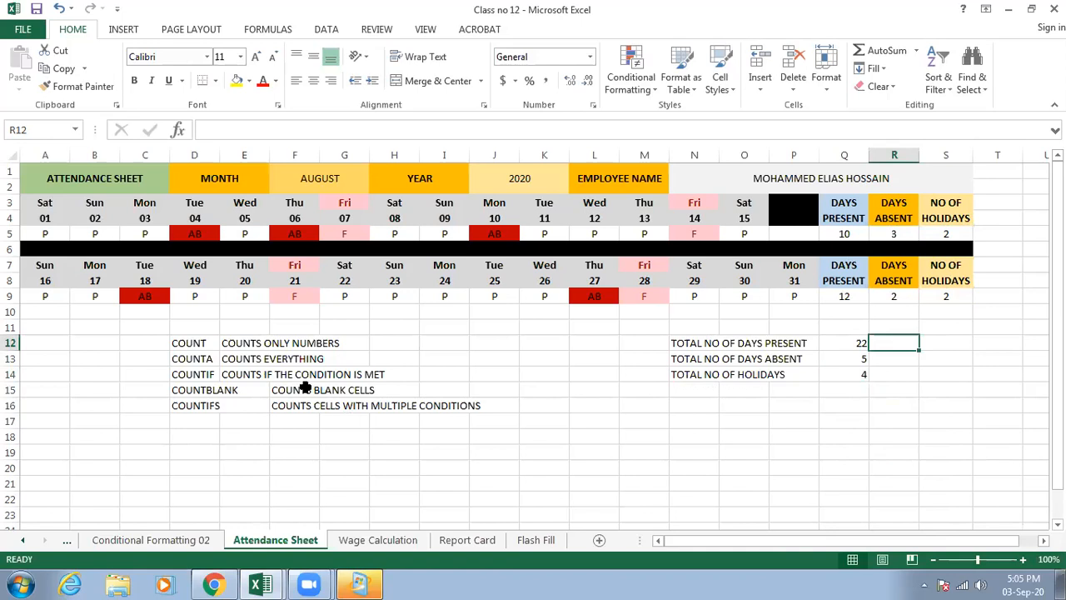
# - On the Wage Calculation sheet, enter the date numbers 1 in F1 and 2 in G1
pyautogui.hotkey('ctrl', 'pagedown')
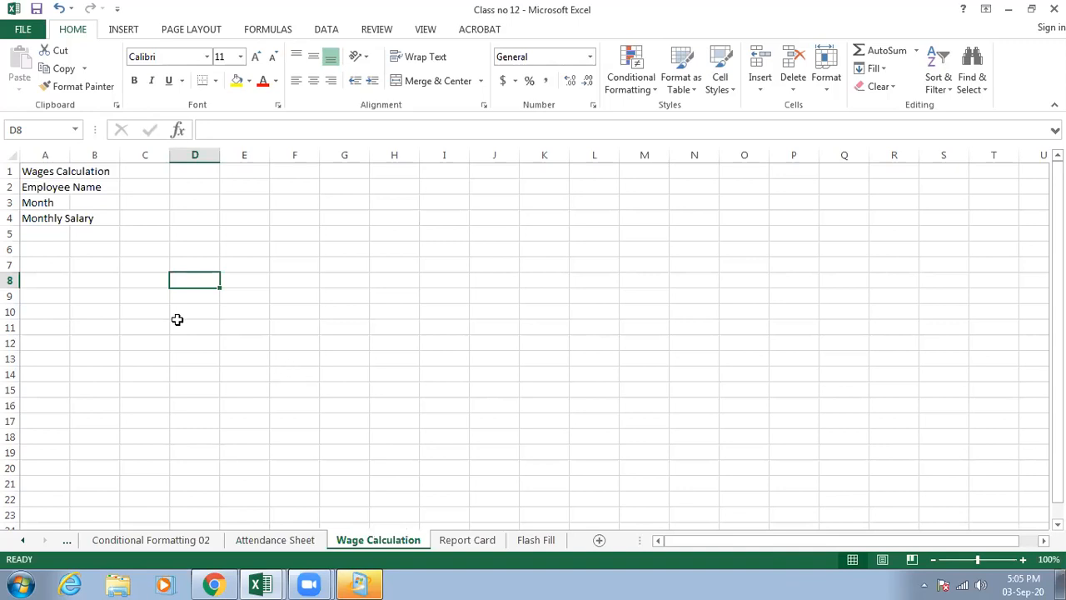
pyautogui.click(205, 174)
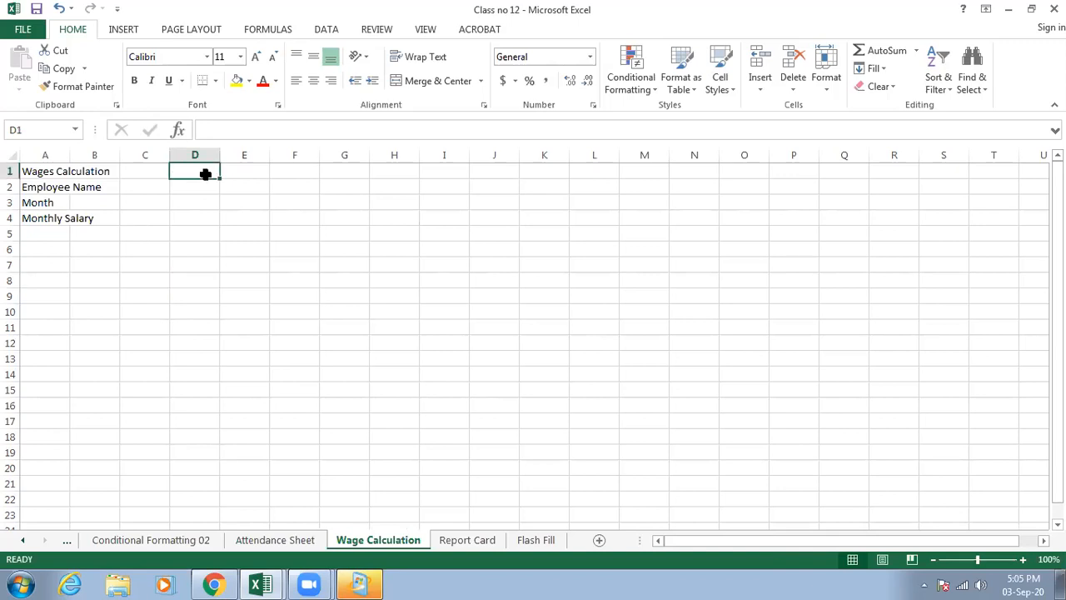
pyautogui.click(304, 170)
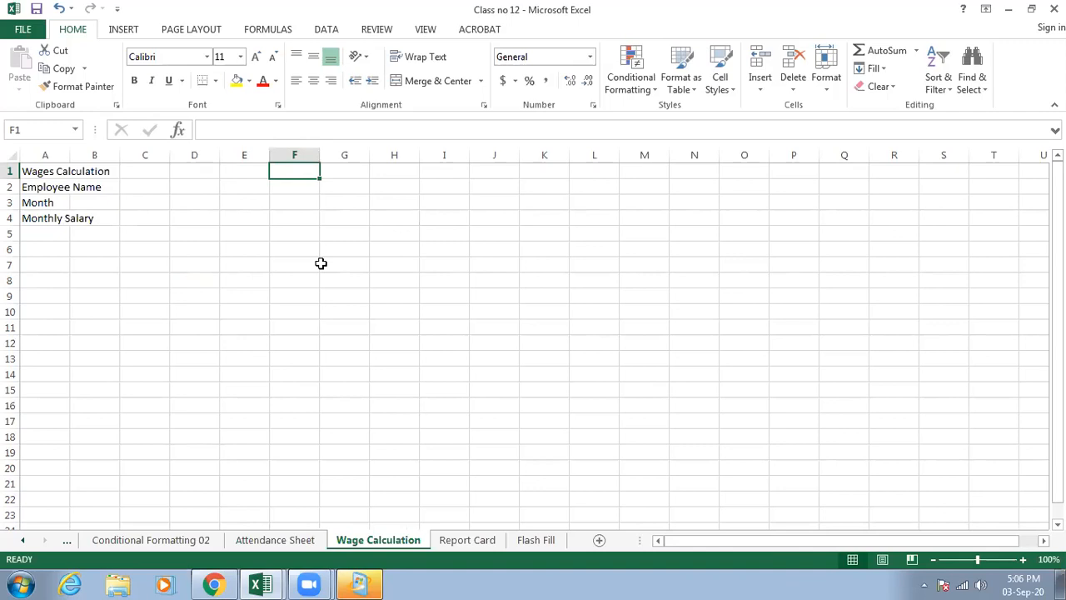
pyautogui.write('01')
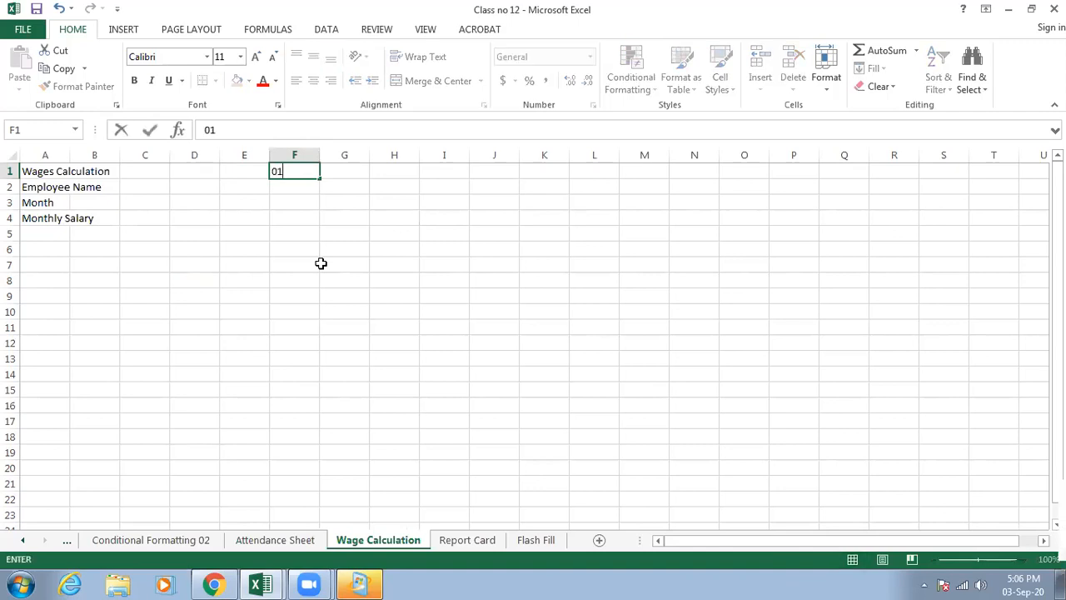
pyautogui.press('BackSpace')
pyautogui.press('Tab')
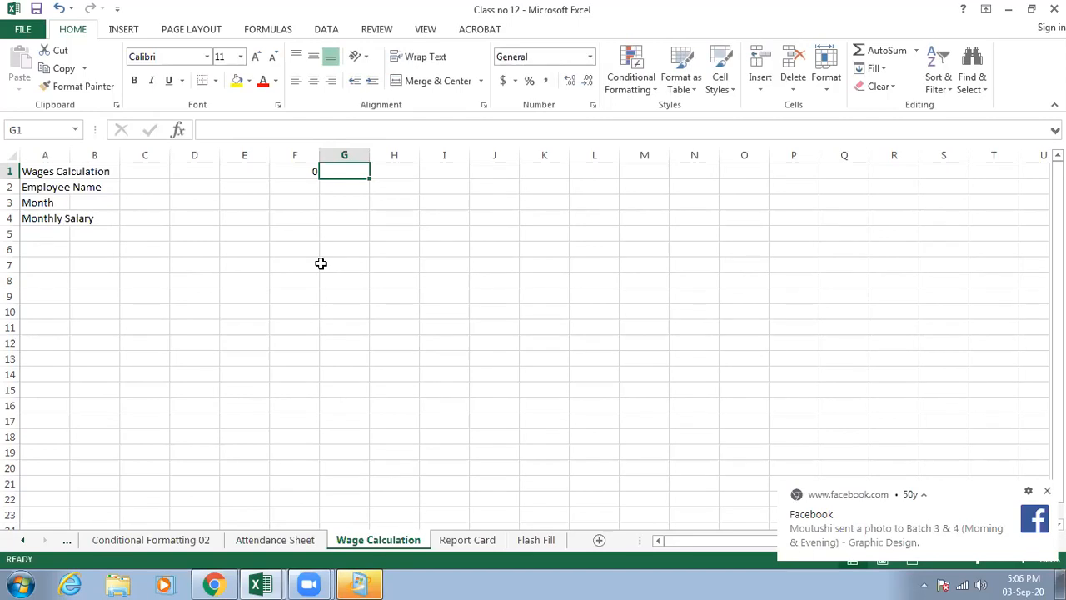
pyautogui.click(314, 166)
pyautogui.write('1')
pyautogui.press('Tab')
pyautogui.write('2')
pyautogui.press('Tab')
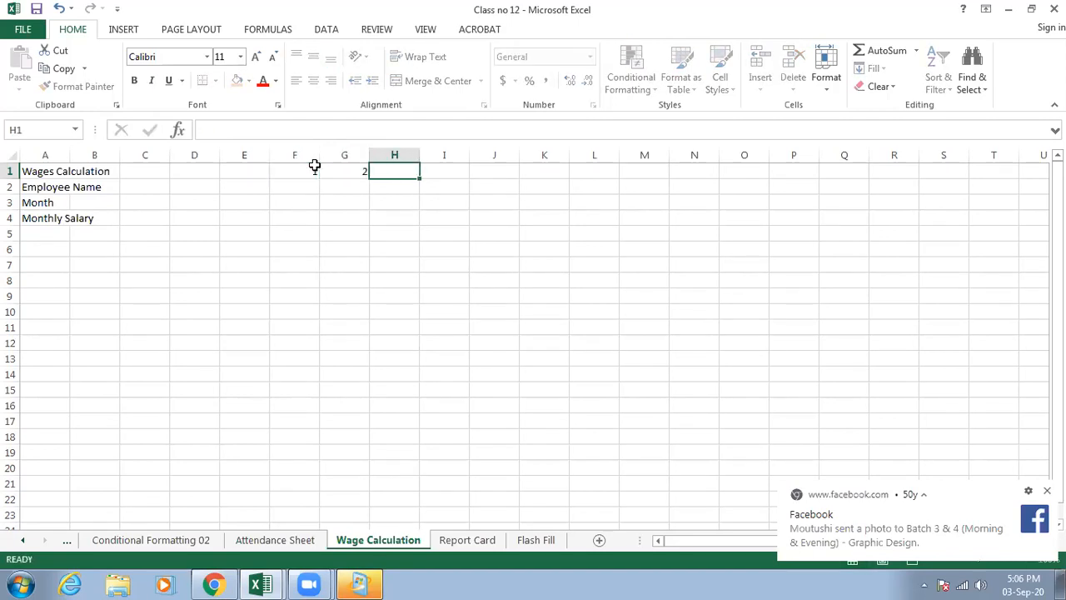
# - Enter the weekdays SAT in F2 and SUN in G2 beneath the date numbers
pyautogui.click(309, 188)
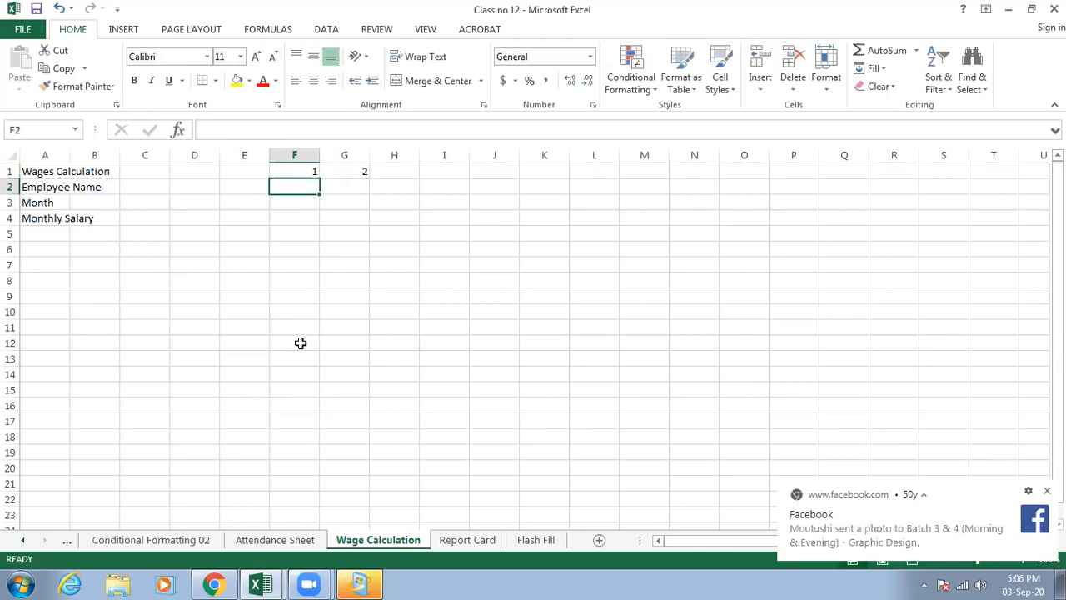
pyautogui.write('SAT')
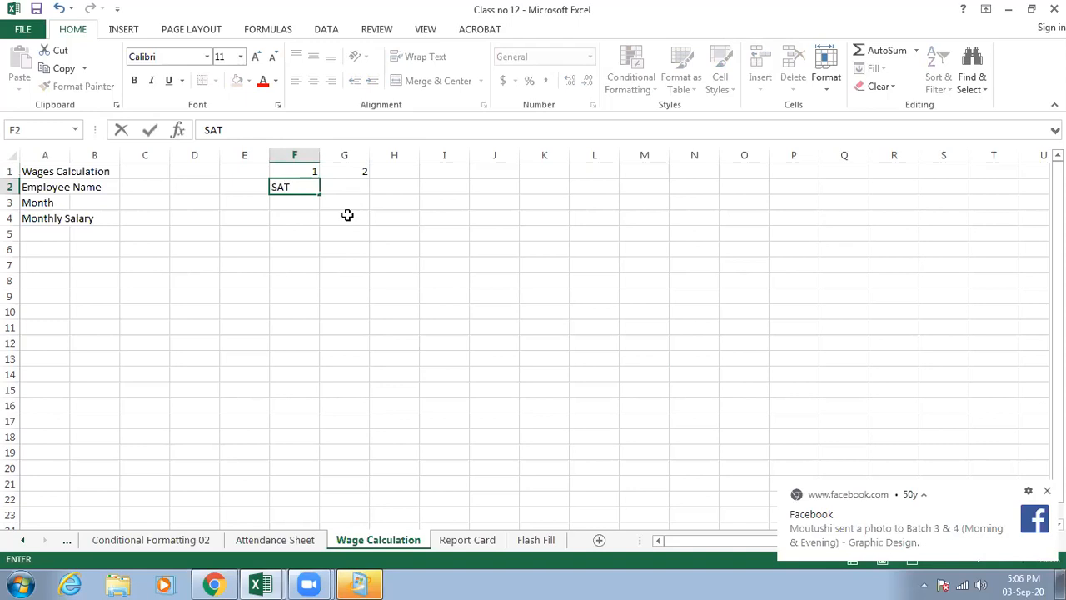
pyautogui.press('Tab')
pyautogui.write('SUN')
pyautogui.click(348, 215)
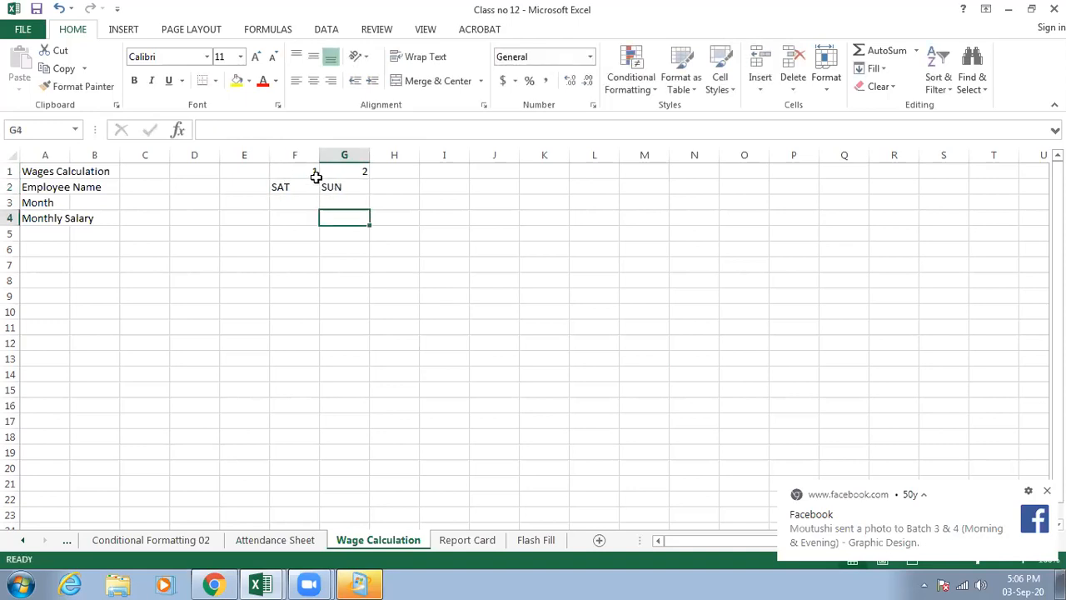
# - Fill the date and weekday series from F1:G2 across to day 15 in column T, and make it centred and bold
pyautogui.click(316, 174)
pyautogui.moveTo(350, 187)
pyautogui.mouseDown()
pyautogui.moveTo(404, 204)
pyautogui.moveTo(1002, 181)
pyautogui.mouseUp()
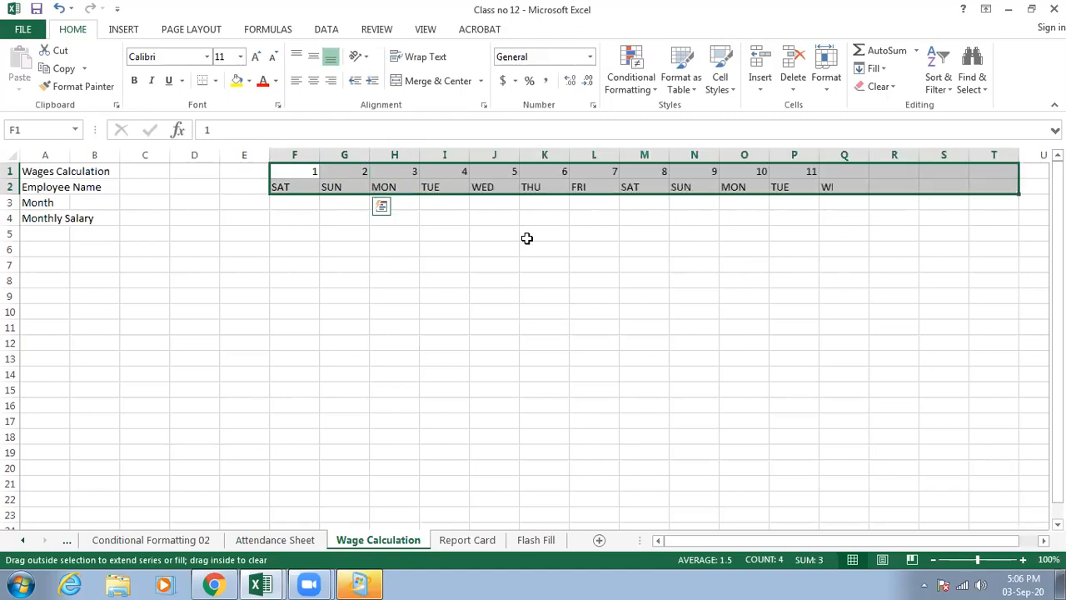
pyautogui.click(313, 81)
pyautogui.click(134, 81)
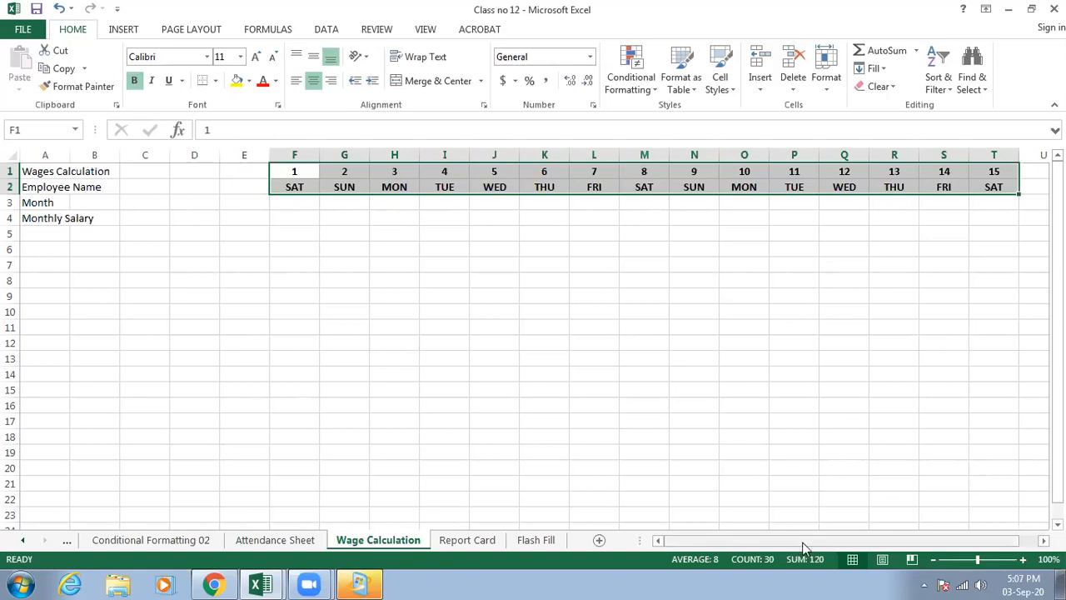
# - Extend the date and weekday series to day 31 in column AJ and check the weekdays against the system calendar
pyautogui.moveTo(919, 546); pyautogui.dragTo(998, 550)
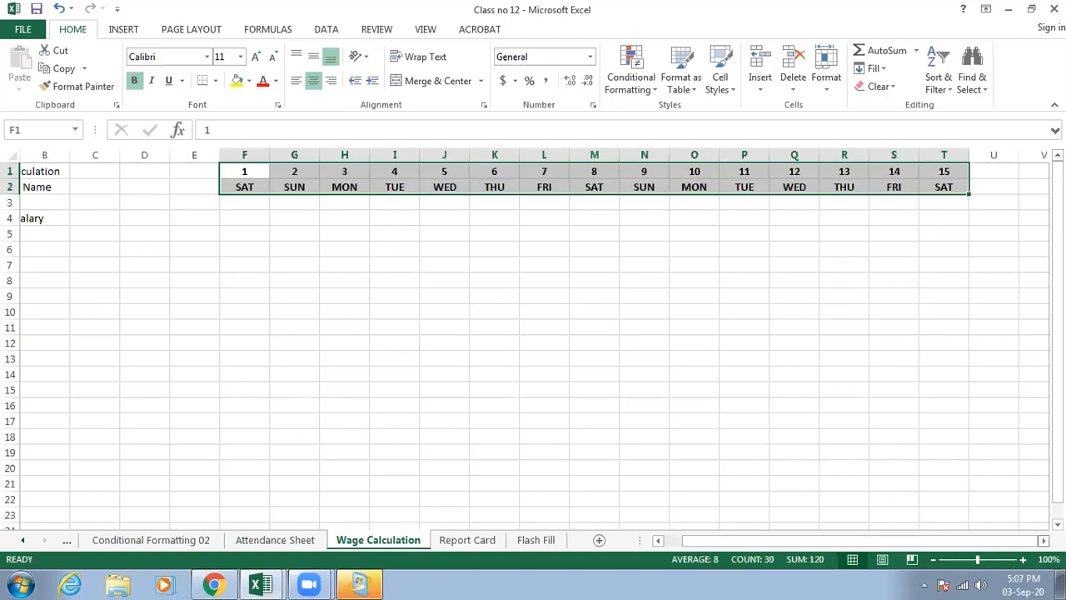
pyautogui.click(1044, 541)
pyautogui.click(1043, 542)
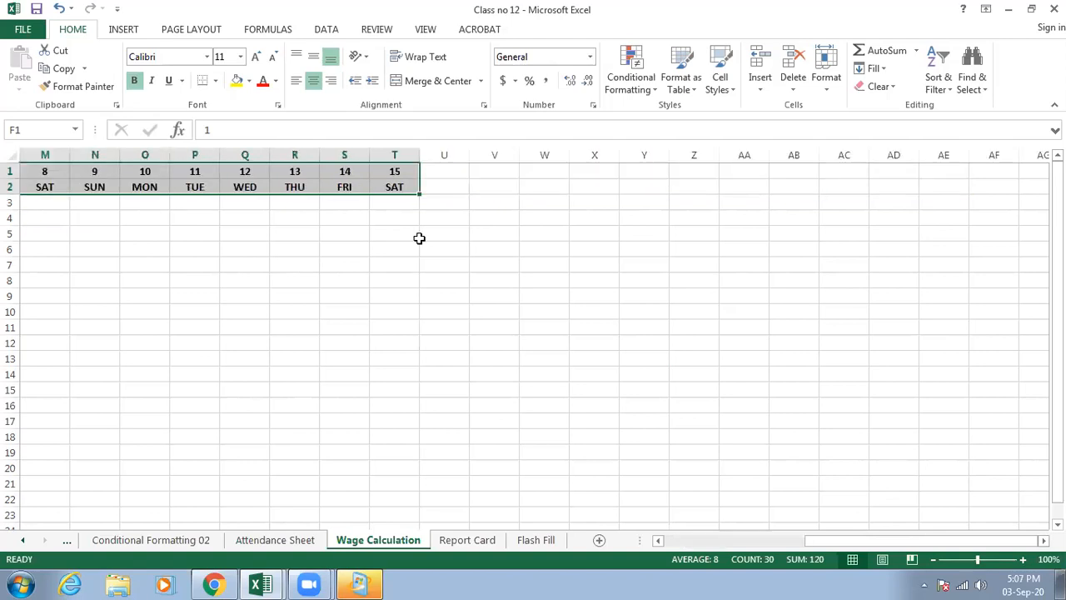
pyautogui.moveTo(420, 194); pyautogui.dragTo(646, 202)
pyautogui.moveTo(810, 207); pyautogui.dragTo(704, 200)
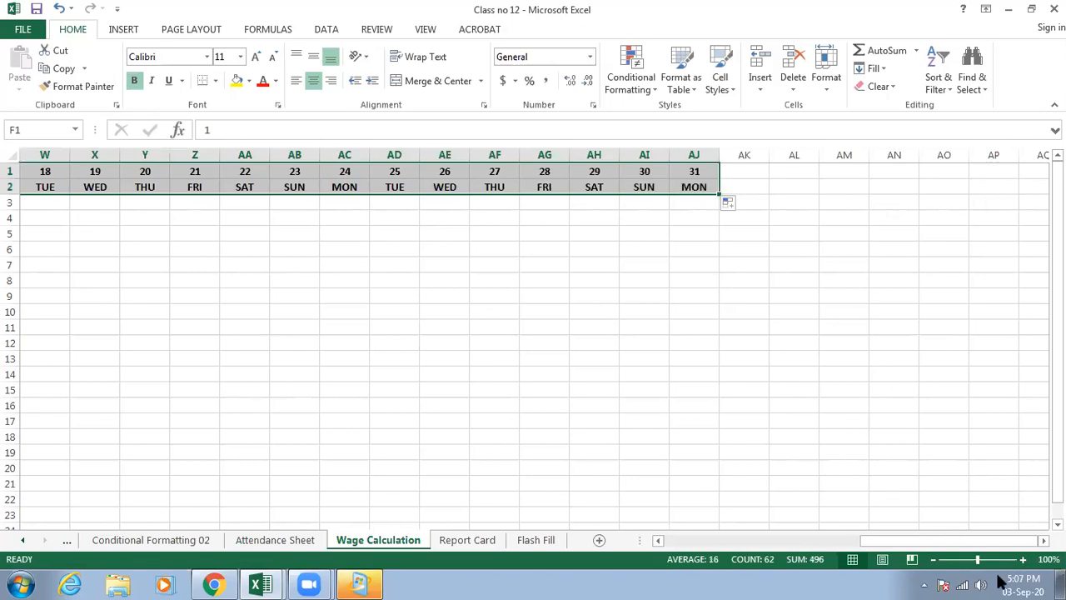
pyautogui.click(1023, 582)
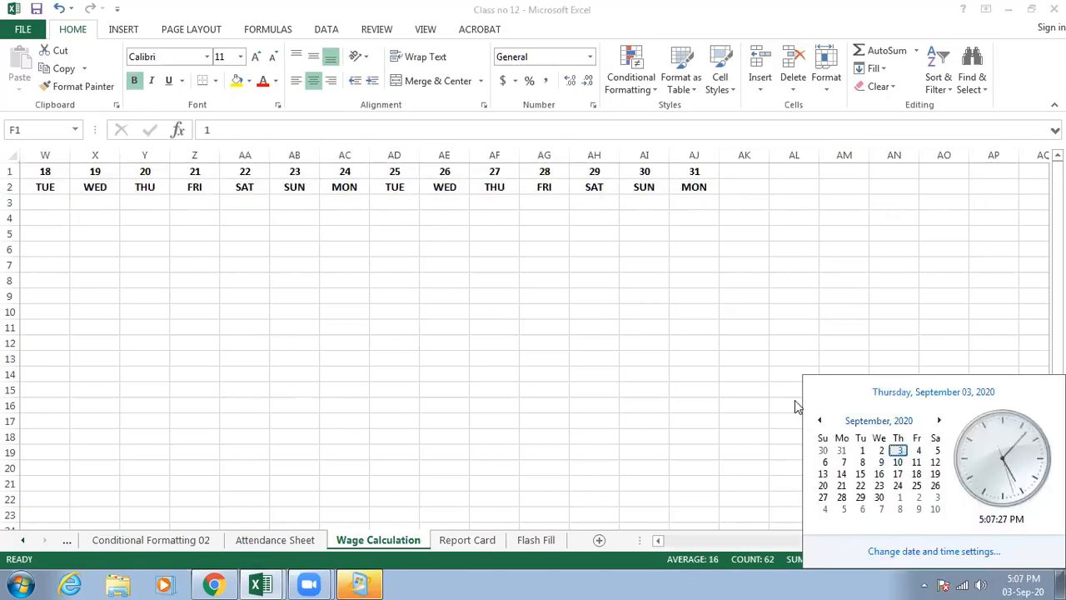
pyautogui.click(799, 472)
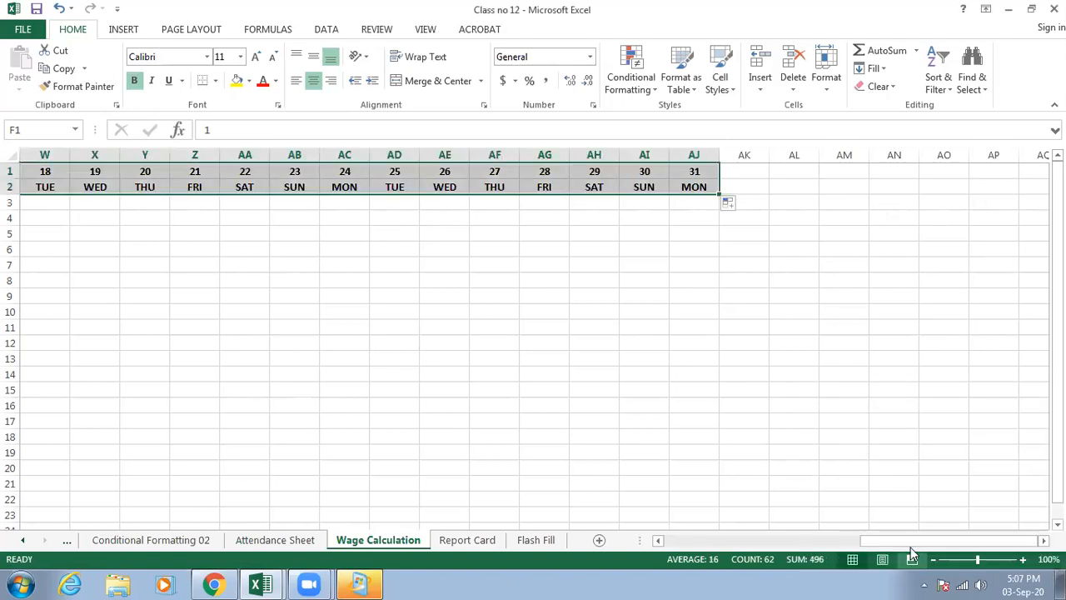
# - Enter the row label DATE in E1, in front of the date numbers
pyautogui.moveTo(915, 546); pyautogui.dragTo(283, 204)
pyautogui.click(284, 204)
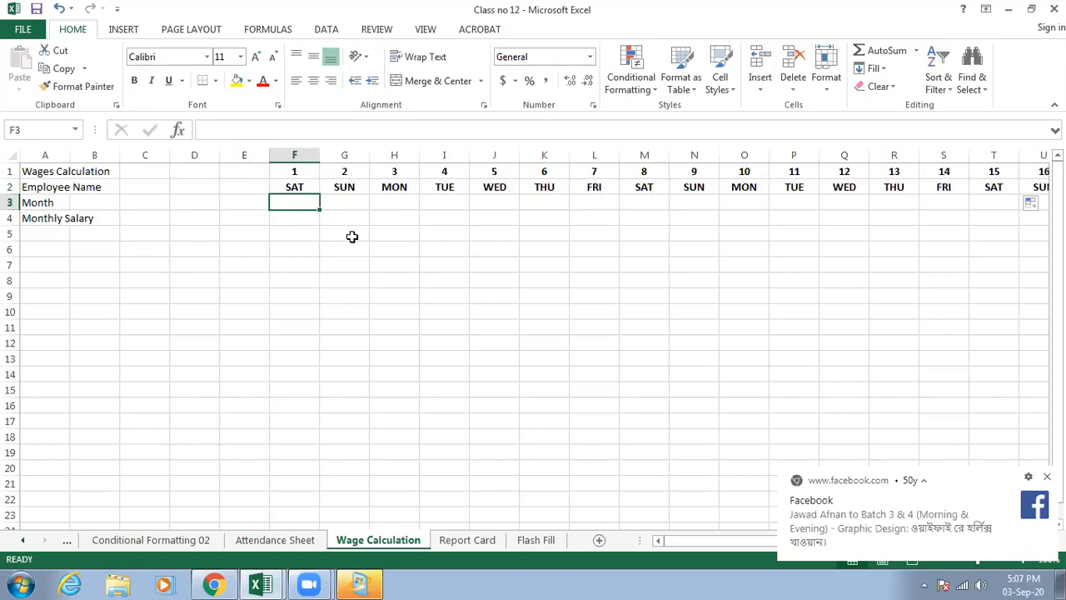
pyautogui.click(255, 171)
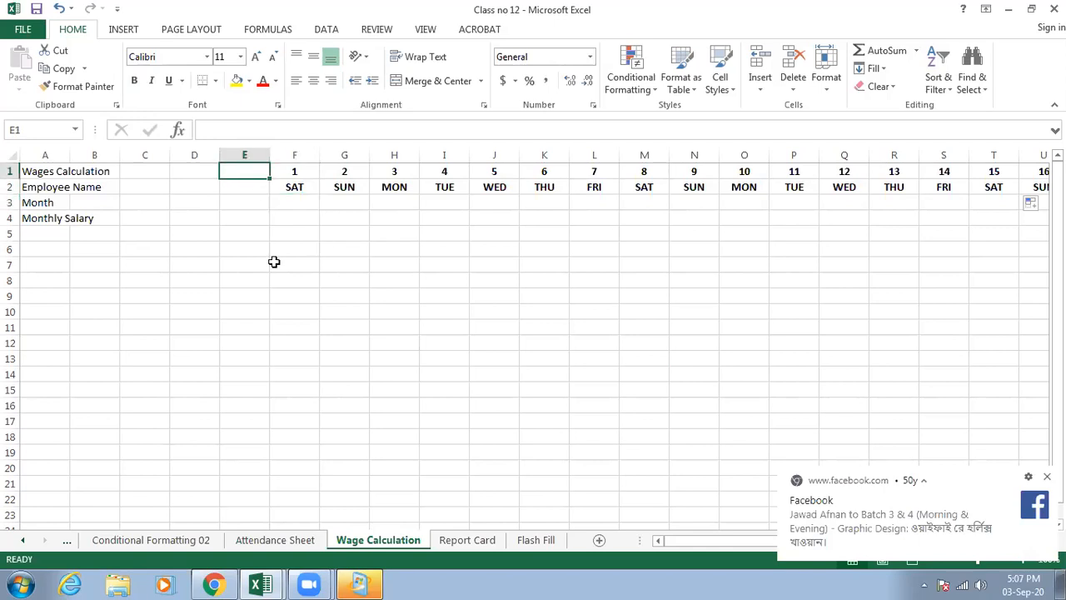
pyautogui.write('DATE')
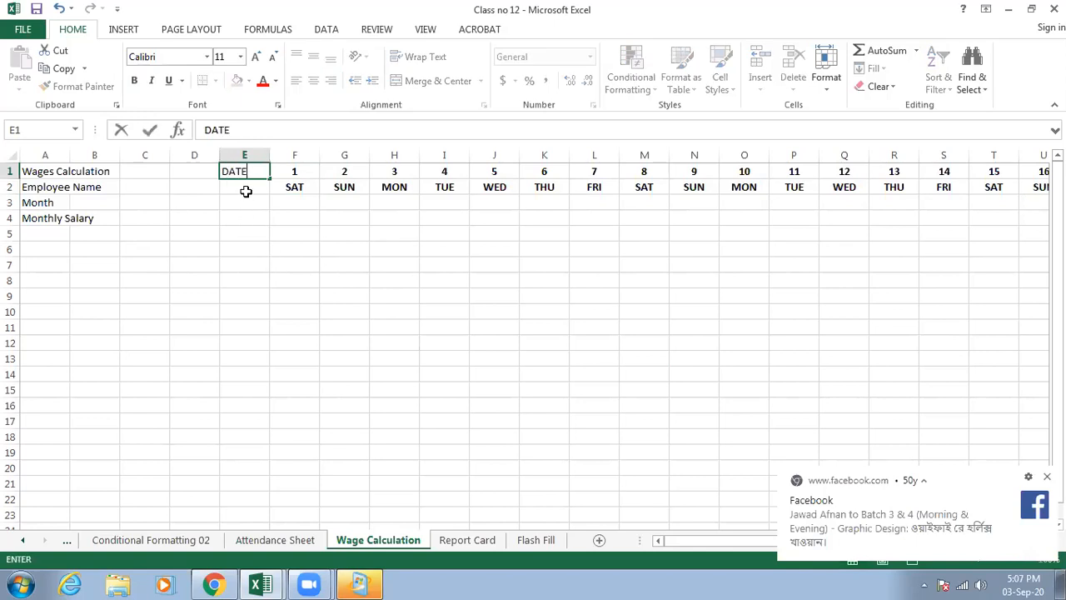
pyautogui.press('Return')
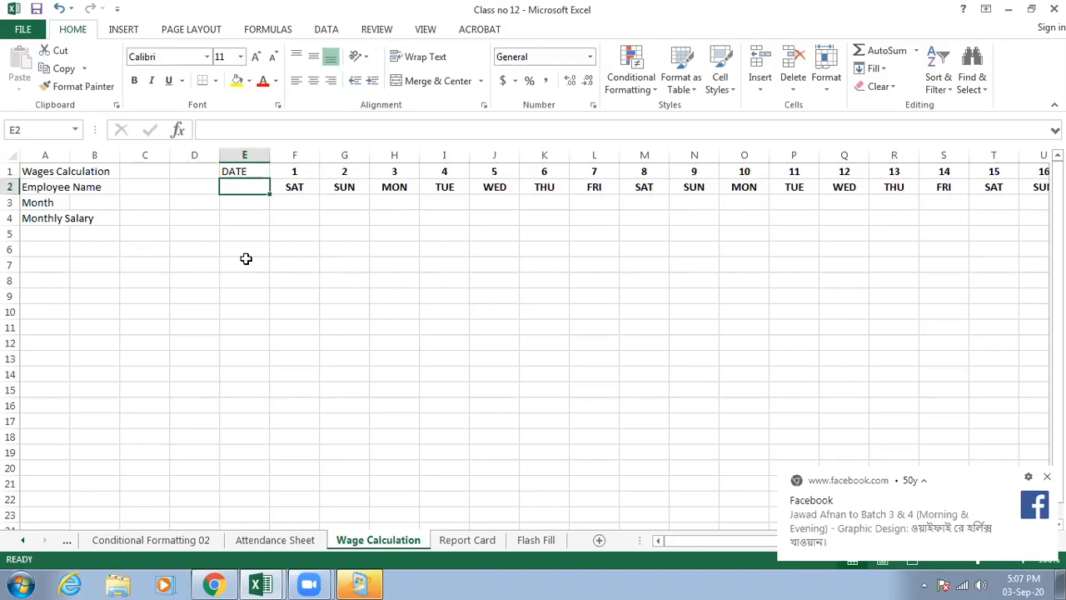
# - Enter the row label DAYS in E2, in front of the weekdays
pyautogui.write('d')
pyautogui.press('BackSpace')
pyautogui.write('DAYS')
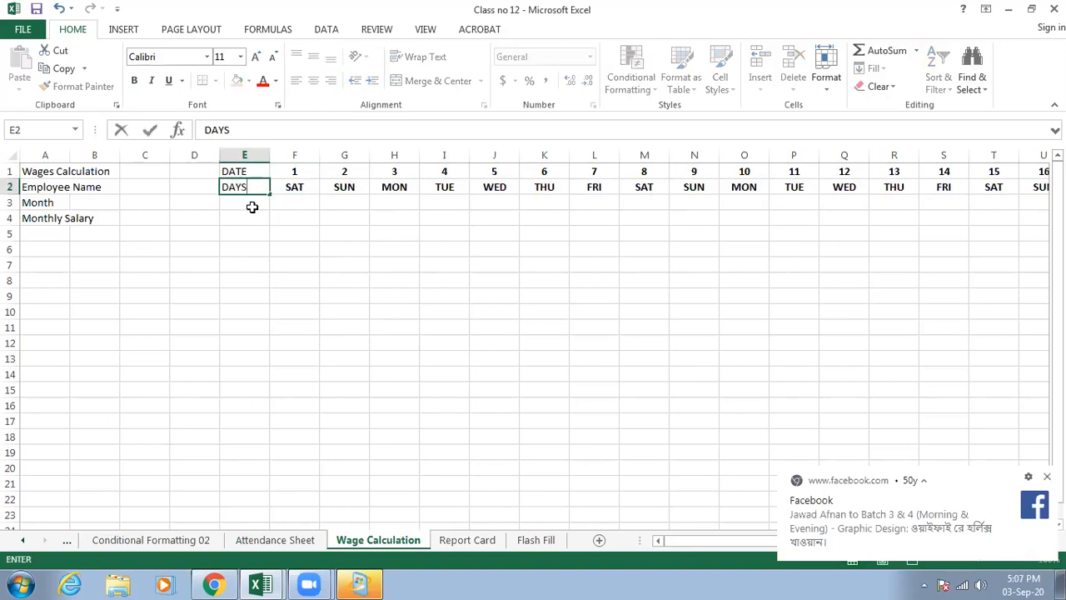
pyautogui.press('Return')
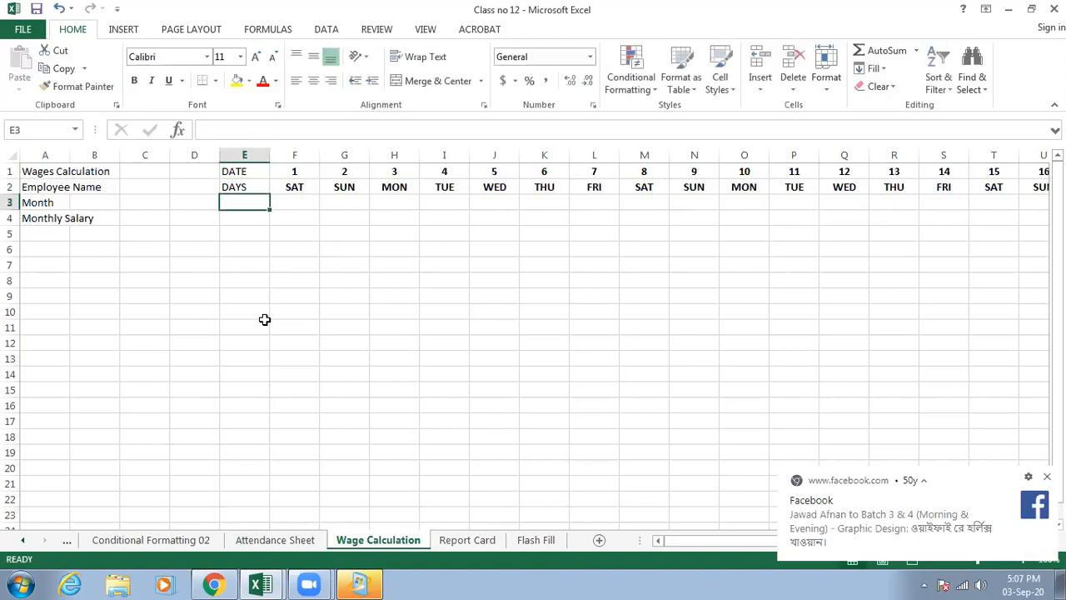
# - Enter the row label WORKING HOURS in E3 and wrap its text within the cell
pyautogui.write('WORKING HOURS')
pyautogui.click(255, 294)
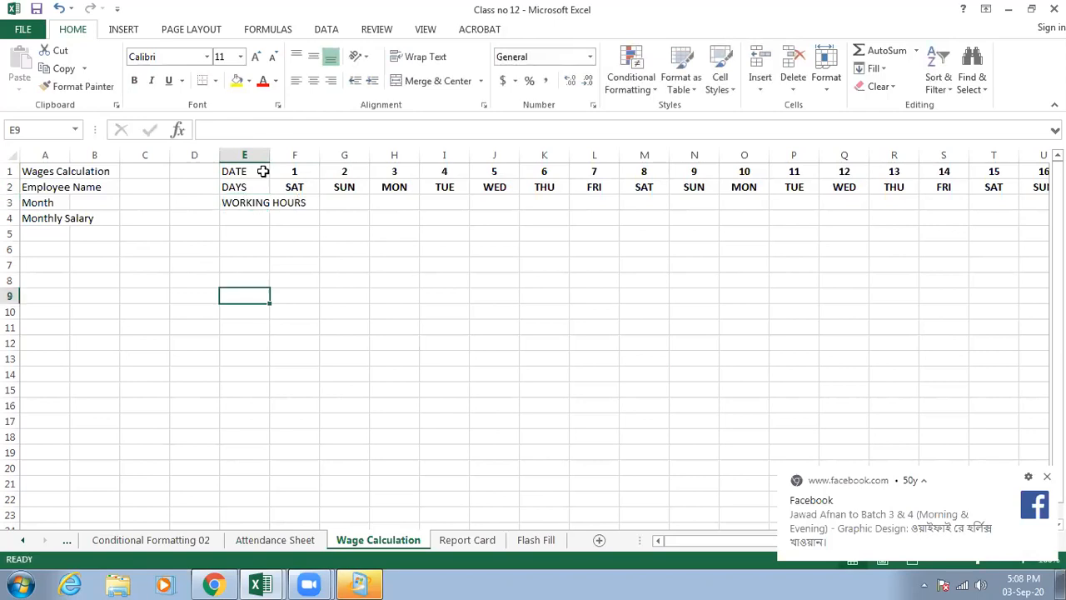
pyautogui.click(249, 202)
pyautogui.click(436, 56)
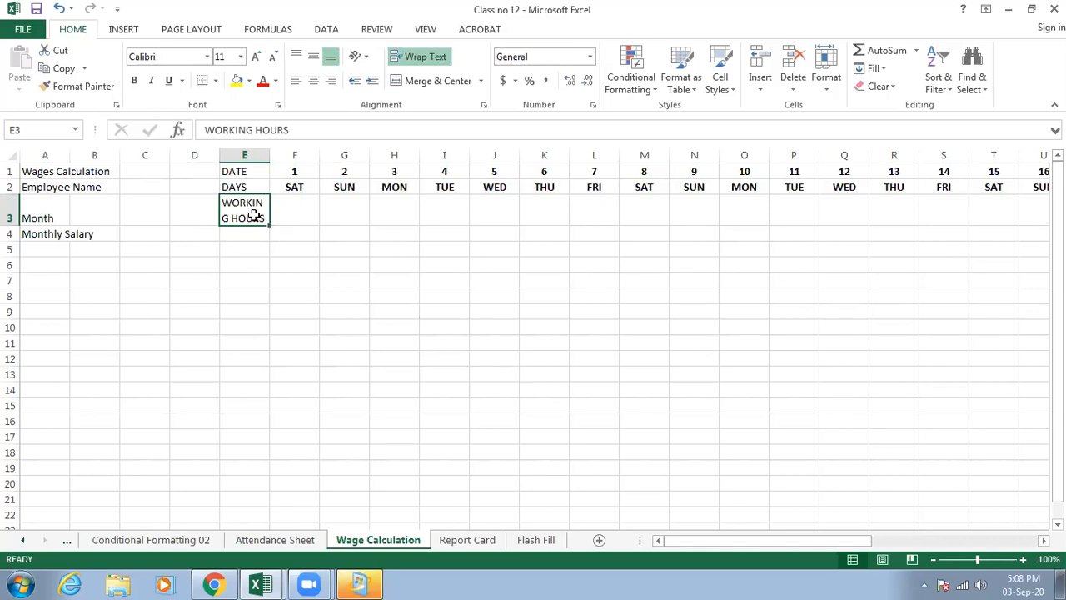
# - Widen column E to fit its labels, then centre cells E1:E3 and fill them with light grey
pyautogui.moveTo(274, 151); pyautogui.dragTo(241, 218)
pyautogui.click(313, 81)
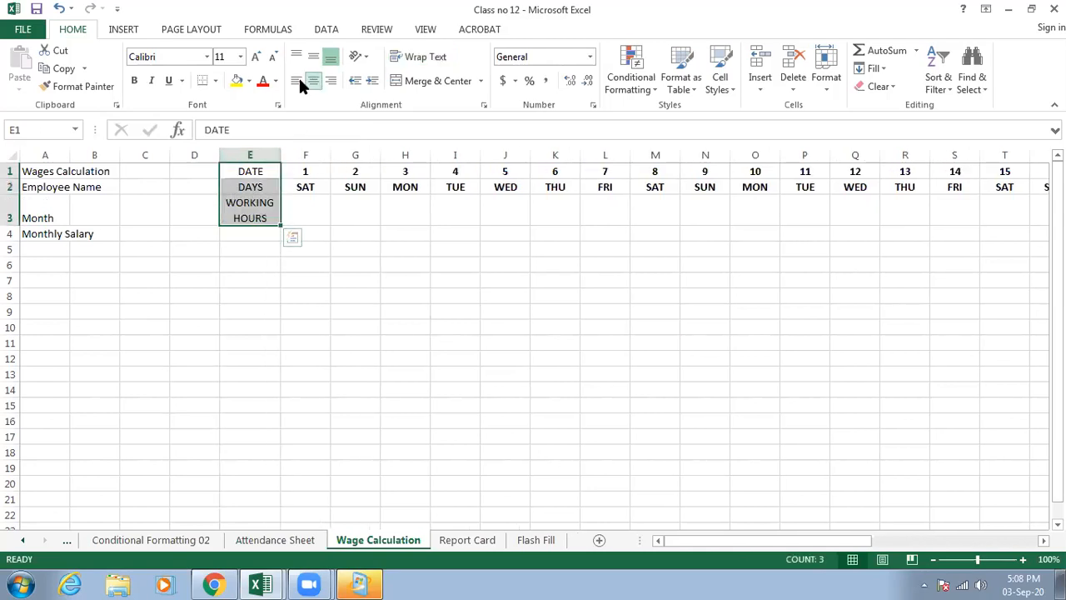
pyautogui.click(249, 81)
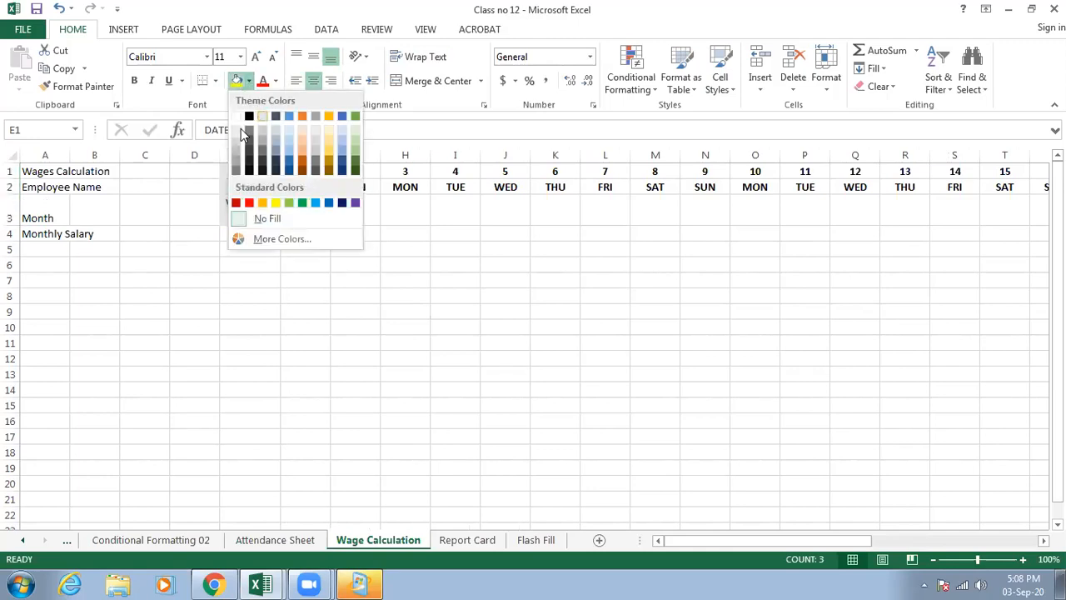
pyautogui.click(239, 134)
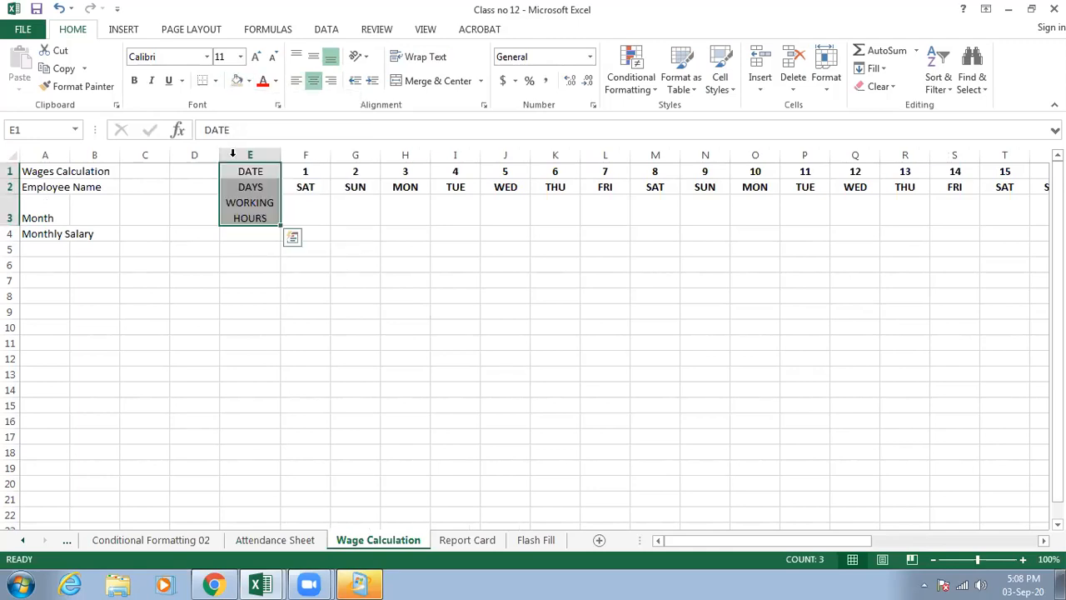
pyautogui.click(364, 222)
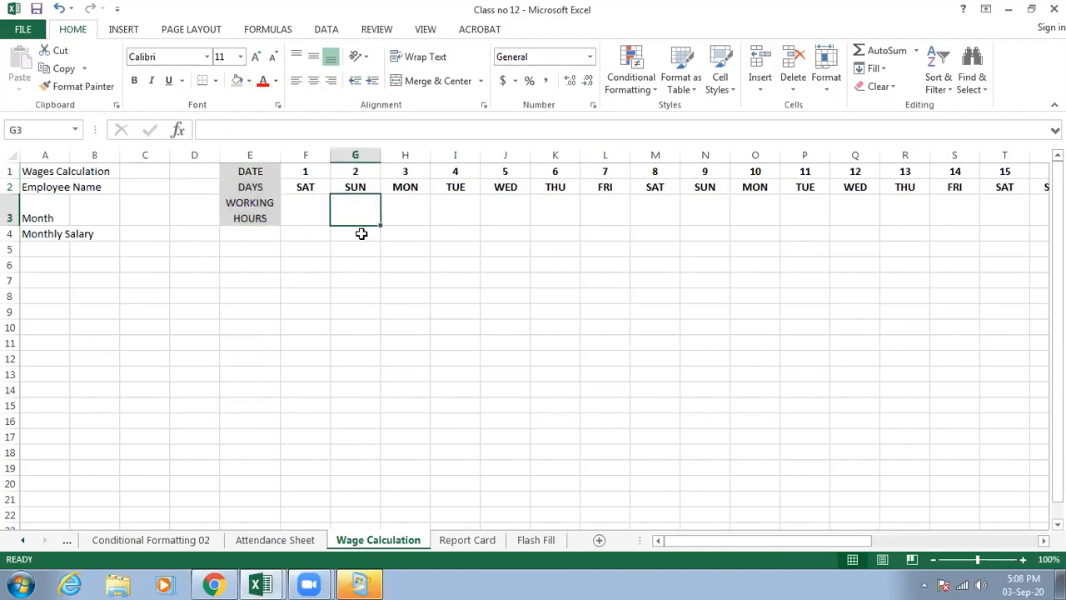
# - Enter working hours of 8, 10, 12 and 8 in row 3 for dates 1 to 4
pyautogui.click(305, 214)
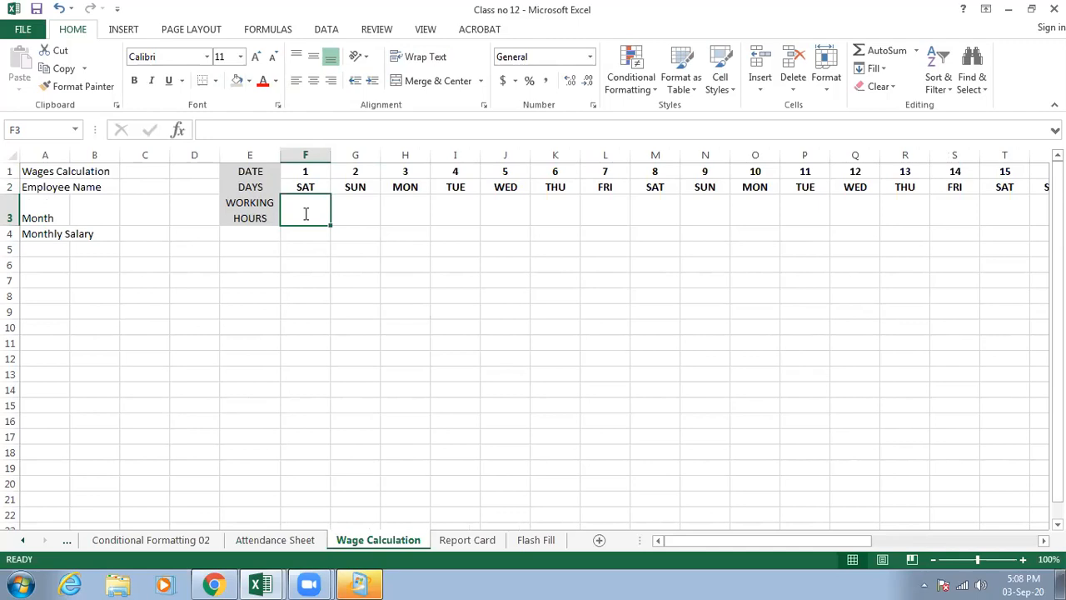
pyautogui.write('8')
pyautogui.press('Tab')
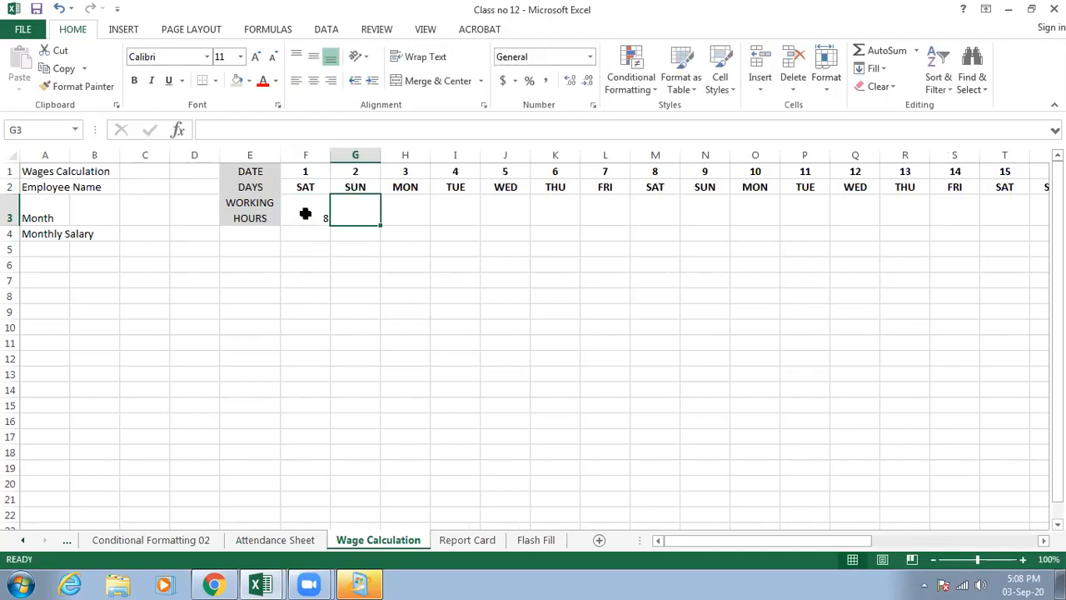
pyautogui.write('10')
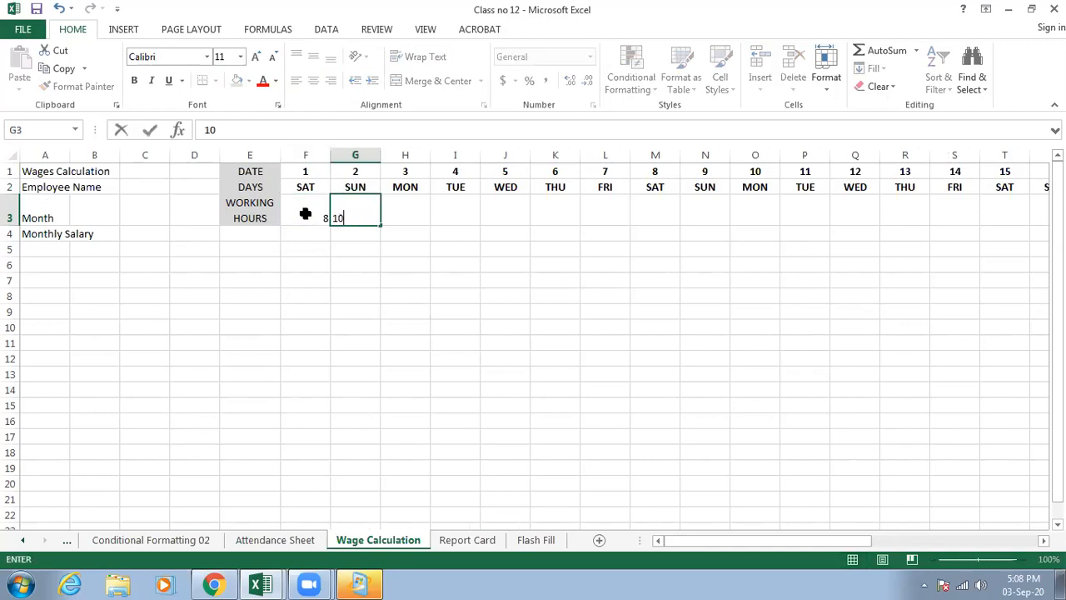
pyautogui.press('Tab')
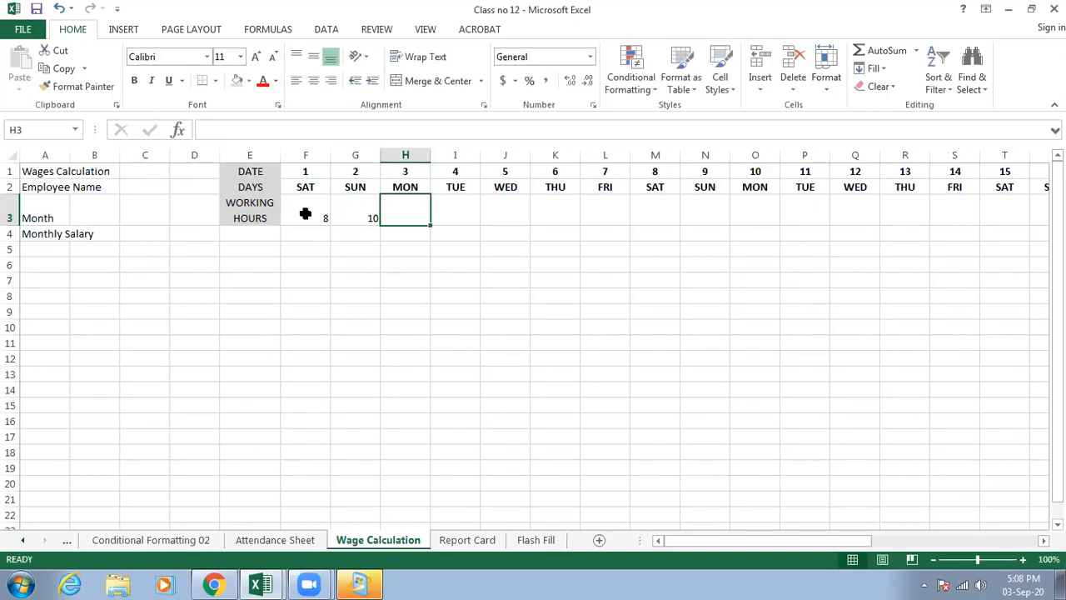
pyautogui.write('12')
pyautogui.press('Tab')
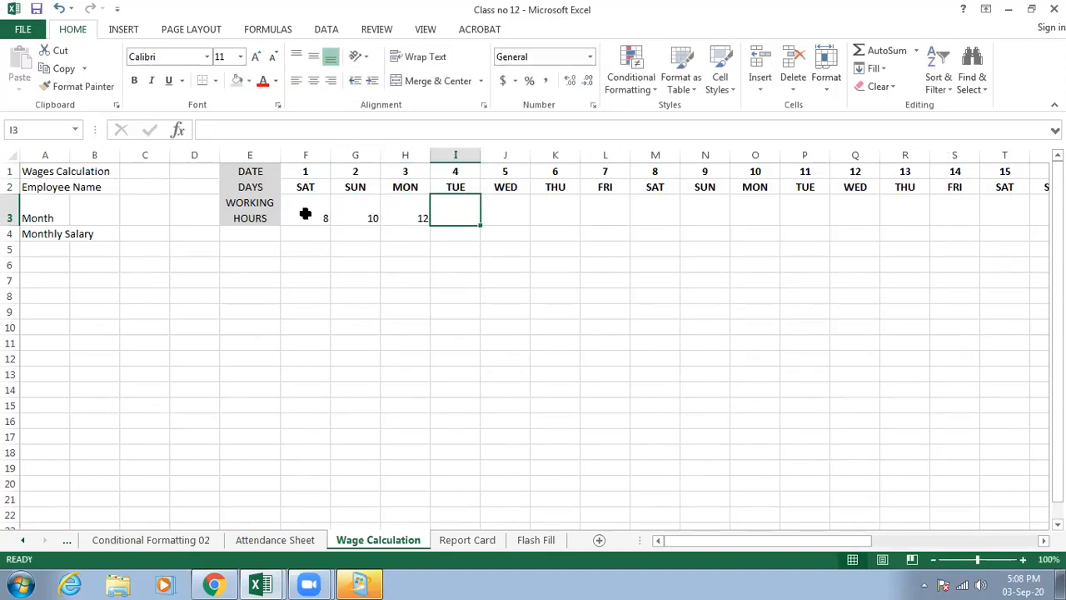
pyautogui.write('8')
pyautogui.press('Tab')
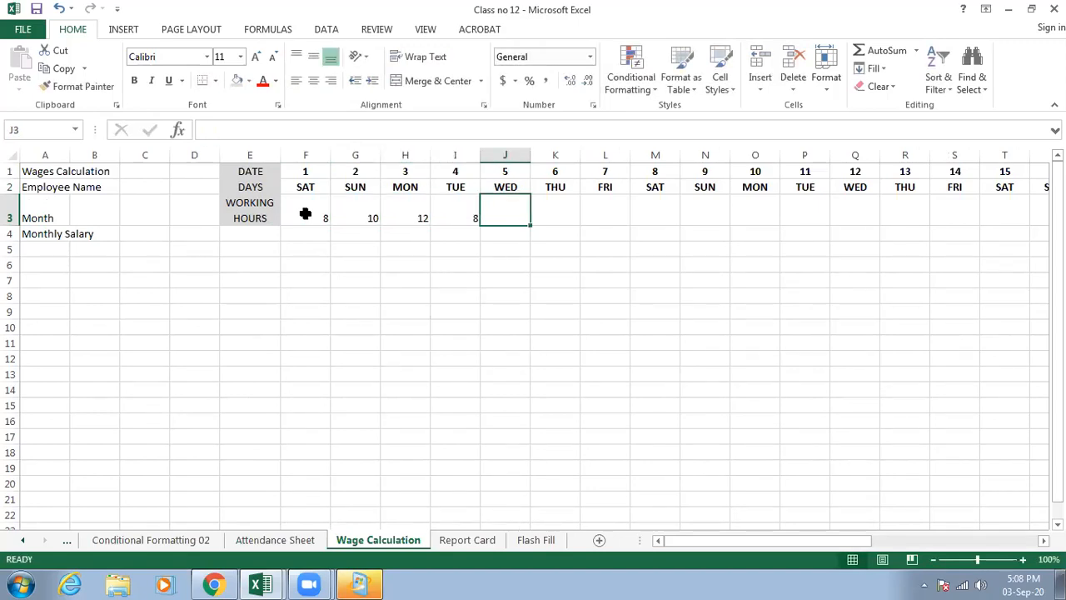
# - Enter 8 working hours for dates 5 and 6, and 0 for Friday the 7th
pyautogui.write('7')
pyautogui.press('BackSpace')
pyautogui.write('8')
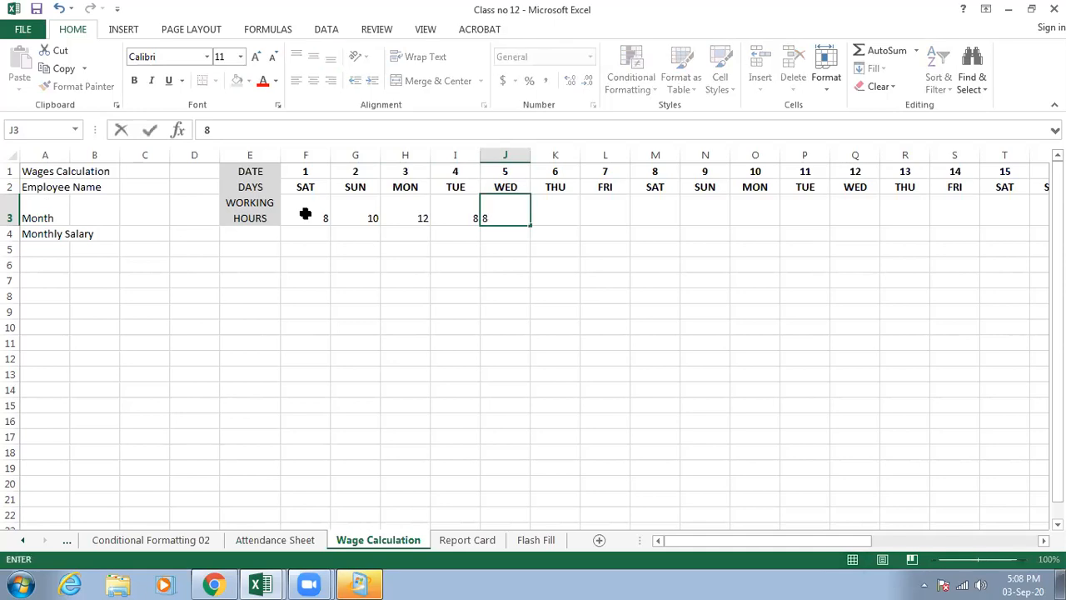
pyautogui.press('Tab')
pyautogui.click(517, 217)
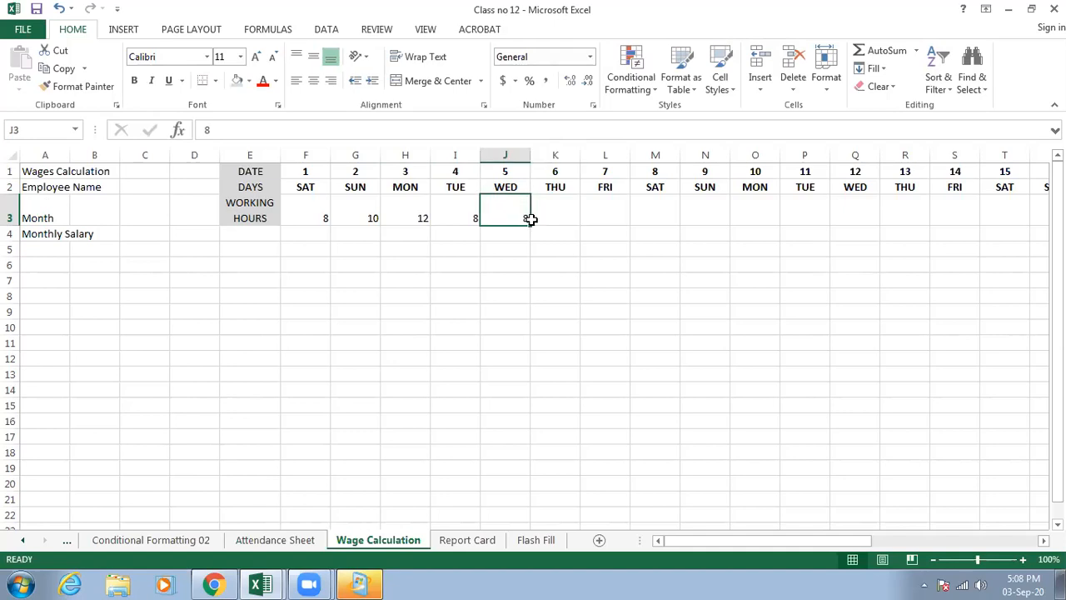
pyautogui.moveTo(534, 226); pyautogui.dragTo(597, 212)
pyautogui.click(598, 211)
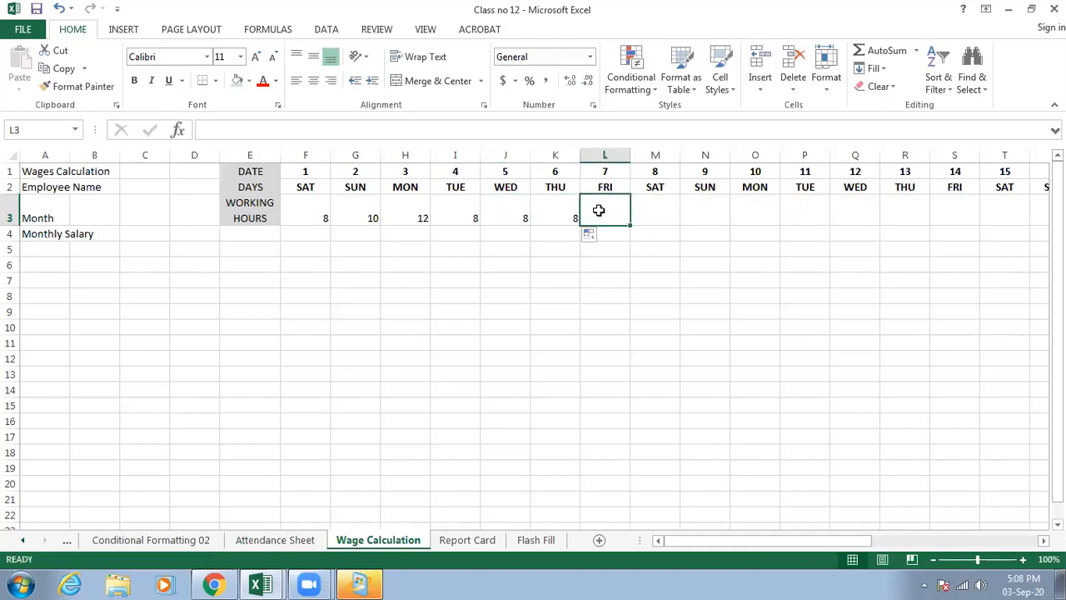
pyautogui.write('0')
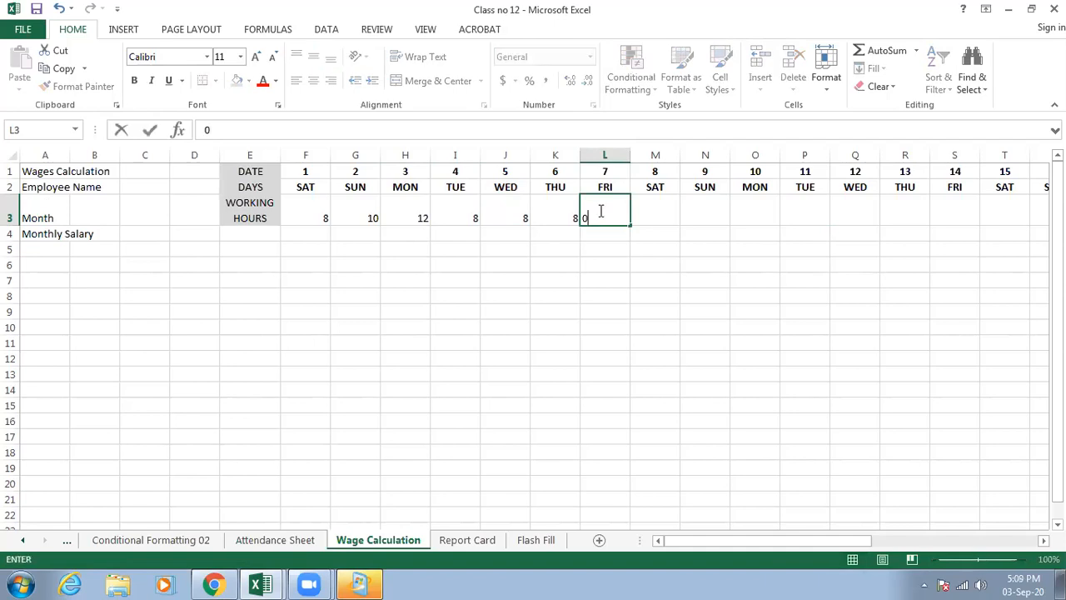
# - Enter working hours of 10, 12, 8 and 8 in row 3 for dates 8 to 11
pyautogui.click(663, 213)
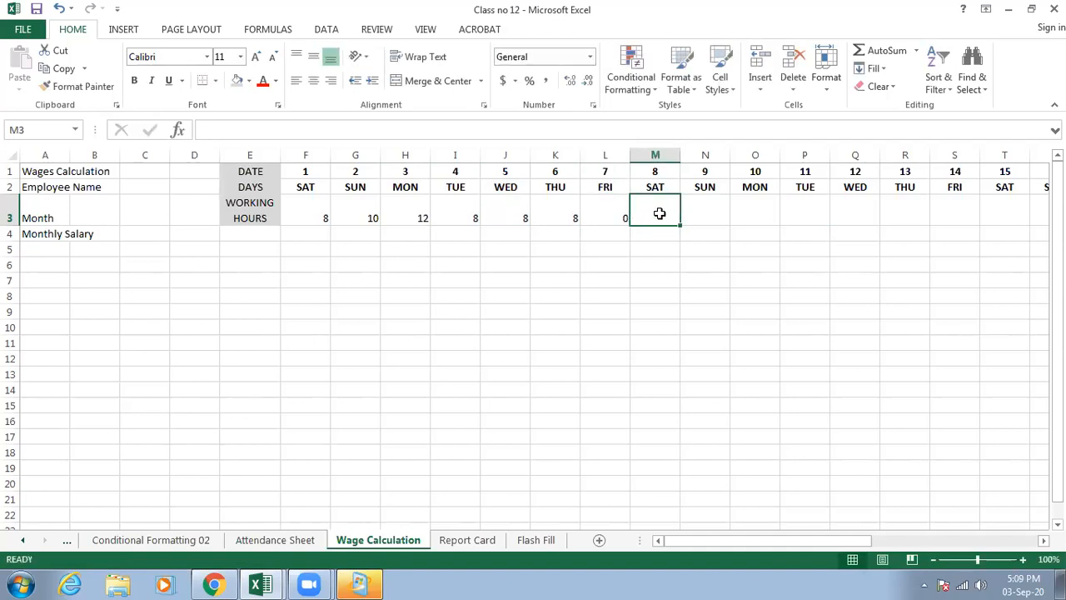
pyautogui.write('10')
pyautogui.click(700, 210)
pyautogui.write('12')
pyautogui.click(745, 209)
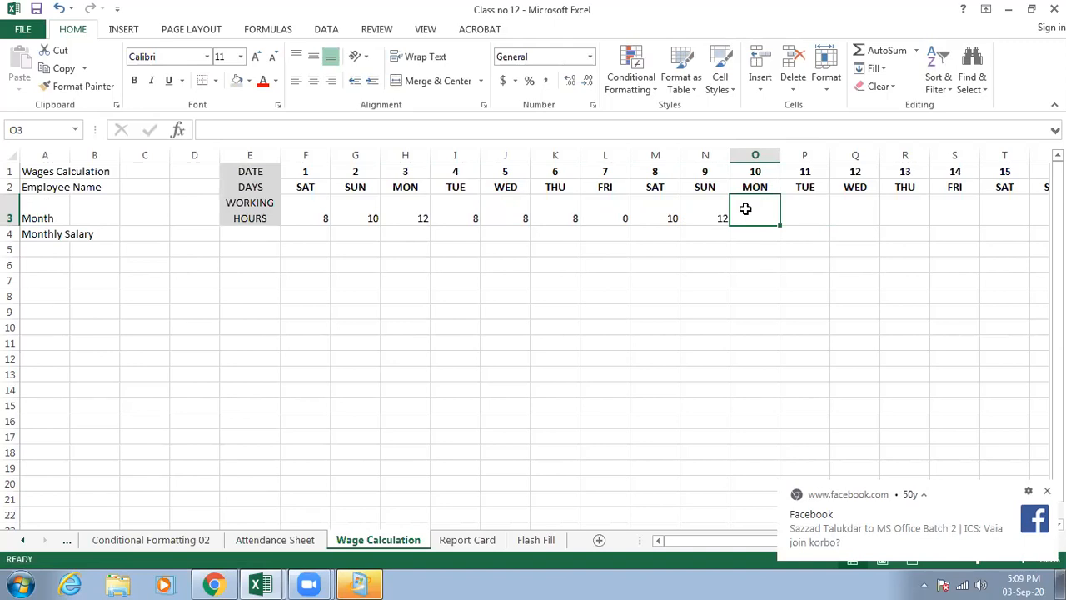
pyautogui.write('8')
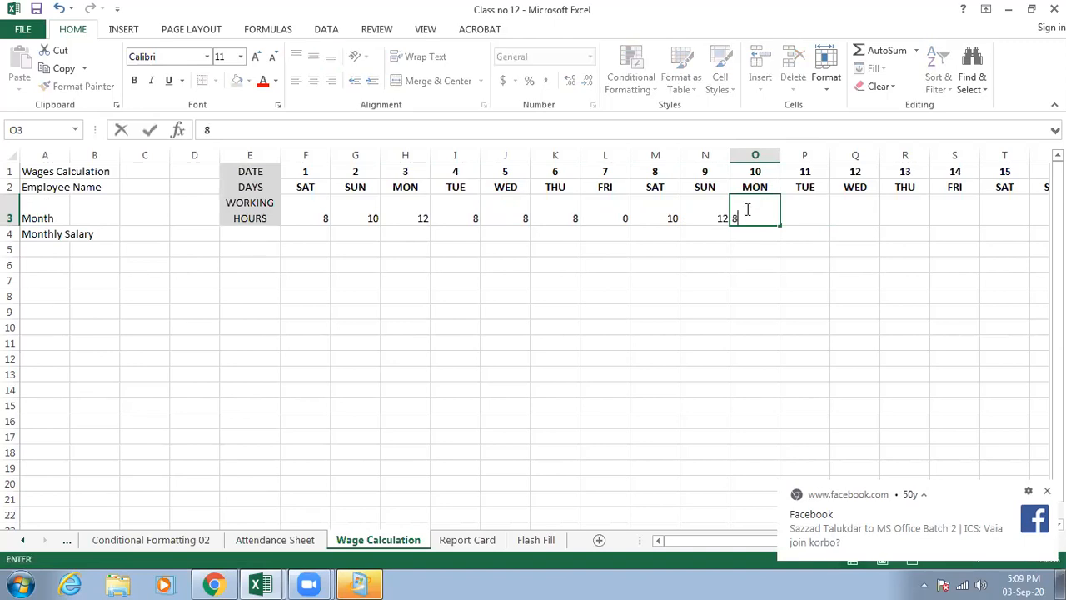
pyautogui.press('Tab')
pyautogui.write('8')
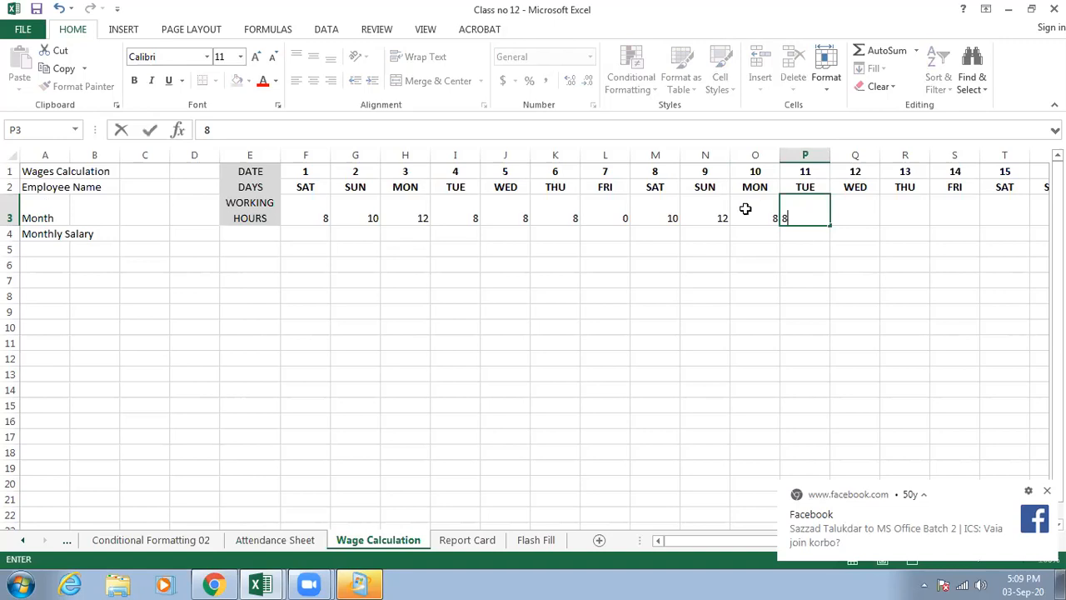
pyautogui.click(849, 212)
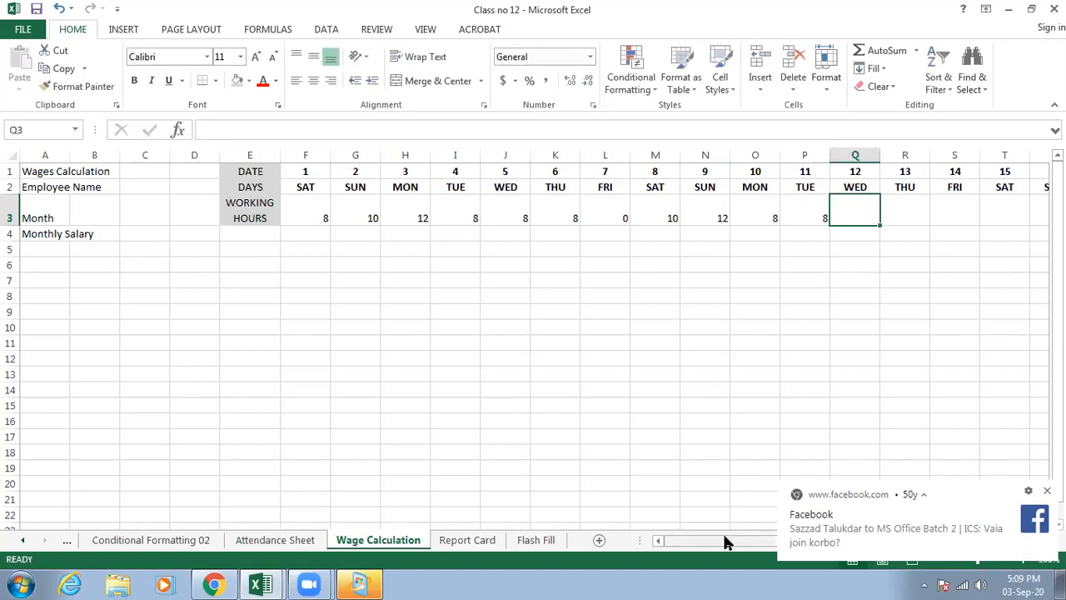
# - Copy the 8 hours of date 11 across to dates 12 and 13, and enter 4 for Friday the 14th
pyautogui.moveTo(725, 541); pyautogui.dragTo(862, 542)
pyautogui.click(212, 212)
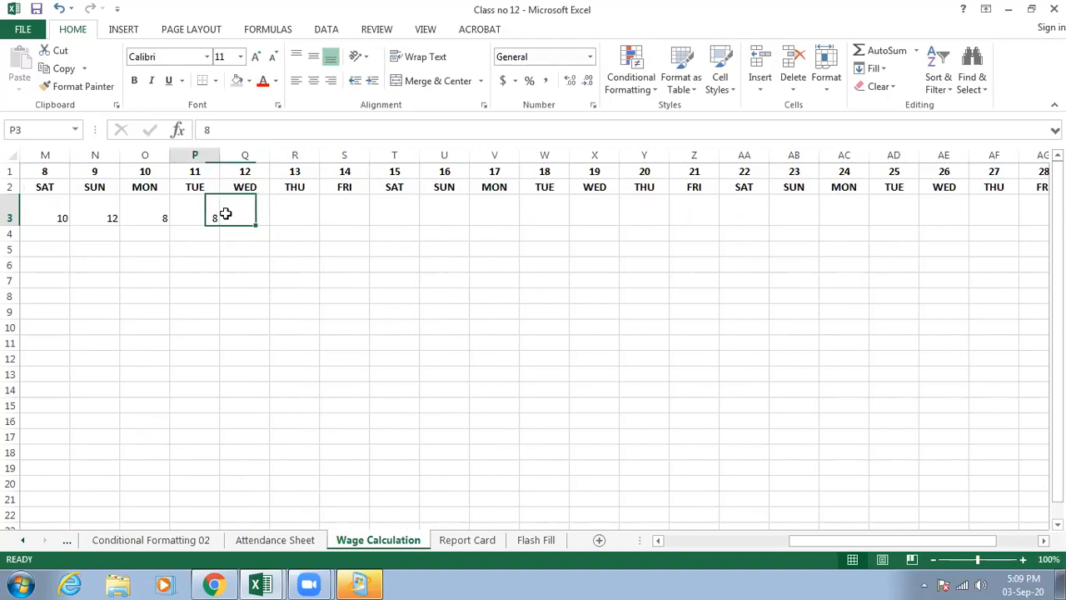
pyautogui.moveTo(219, 224); pyautogui.dragTo(316, 211)
pyautogui.click(326, 207)
pyautogui.write('4')
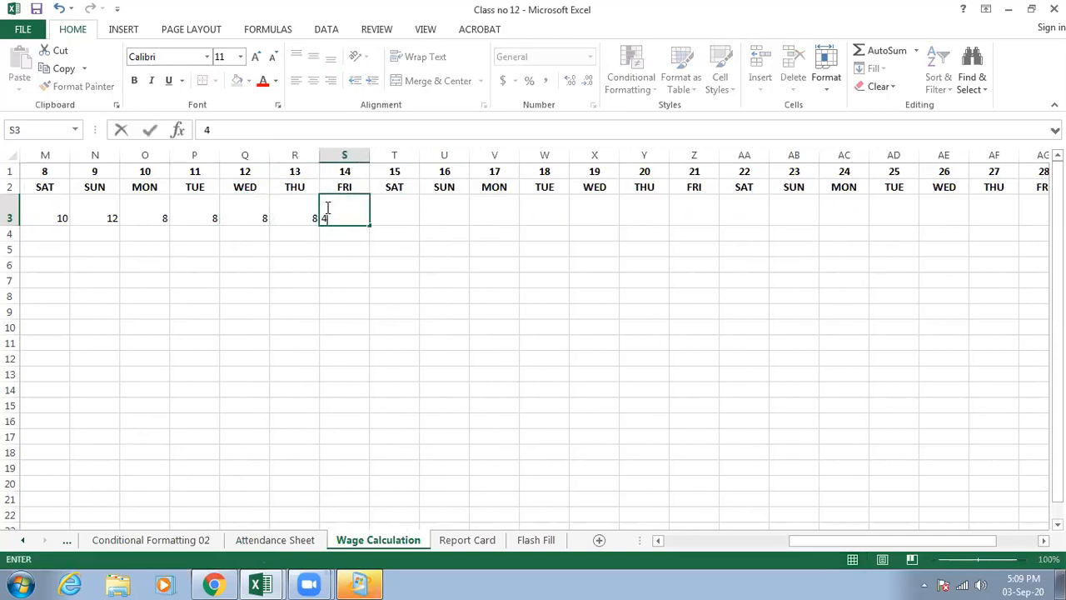
# - Enter working hours of 8, 10, 12 and 14 in row 3 for dates 15 to 18
pyautogui.click(394, 210)
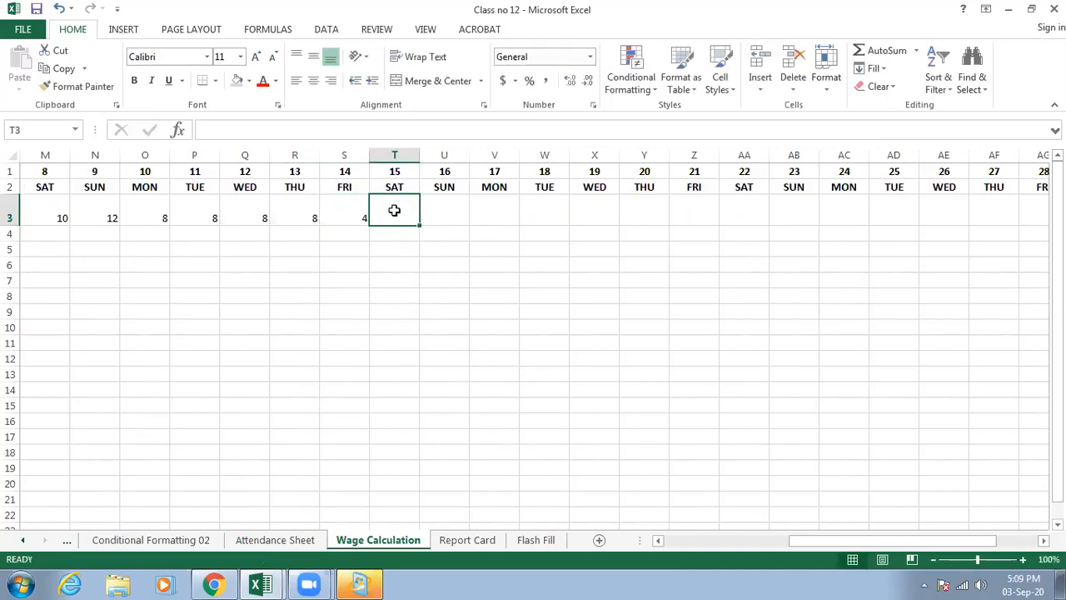
pyautogui.write('8')
pyautogui.press('Tab')
pyautogui.write('10')
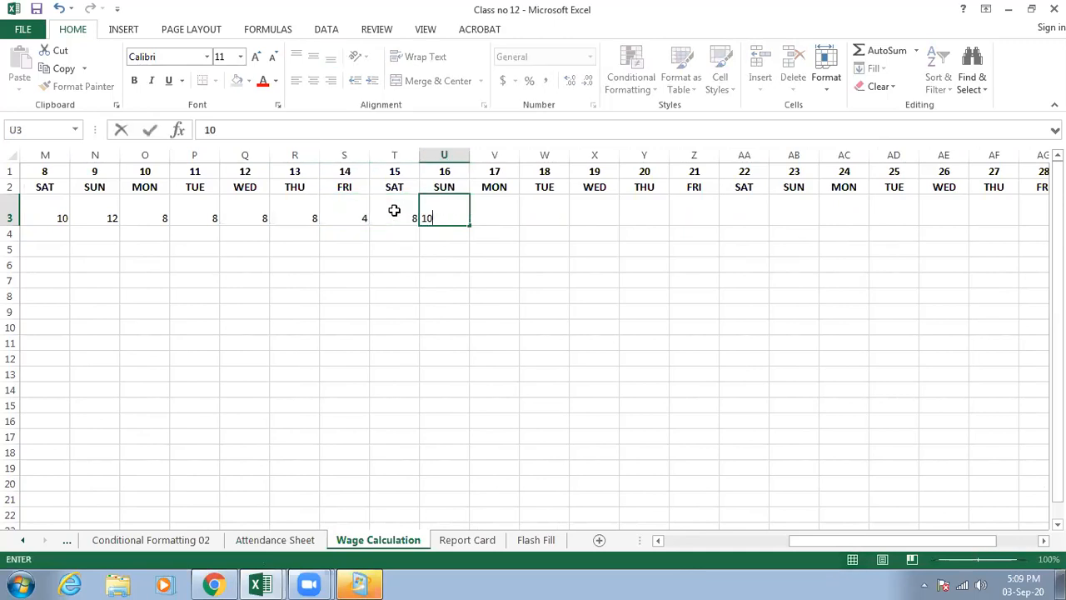
pyautogui.press('Tab')
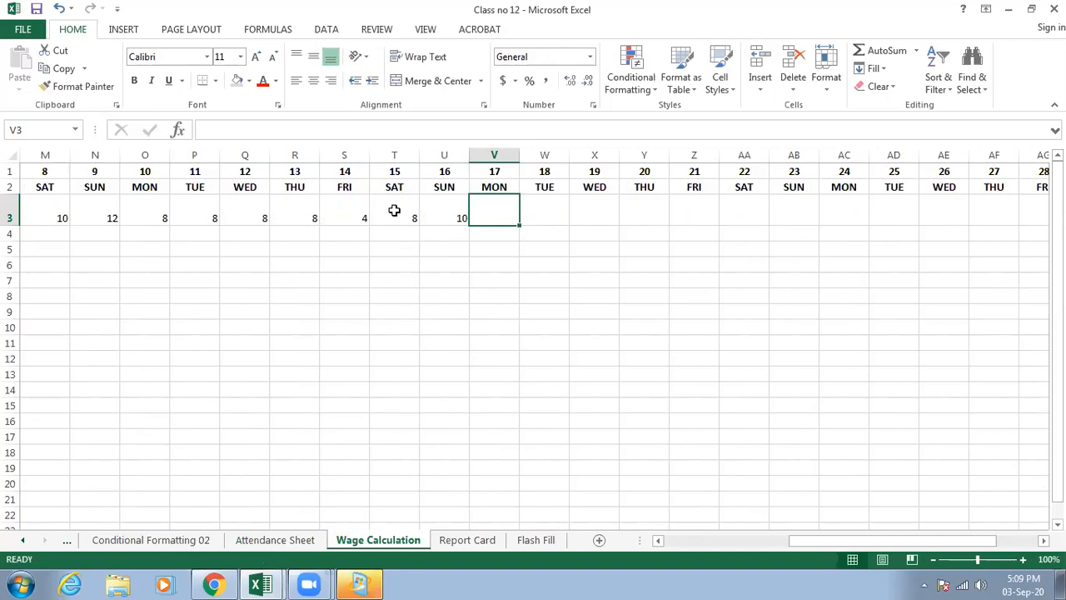
pyautogui.write('12')
pyautogui.press('Tab')
pyautogui.write('14')
pyautogui.press('Tab')
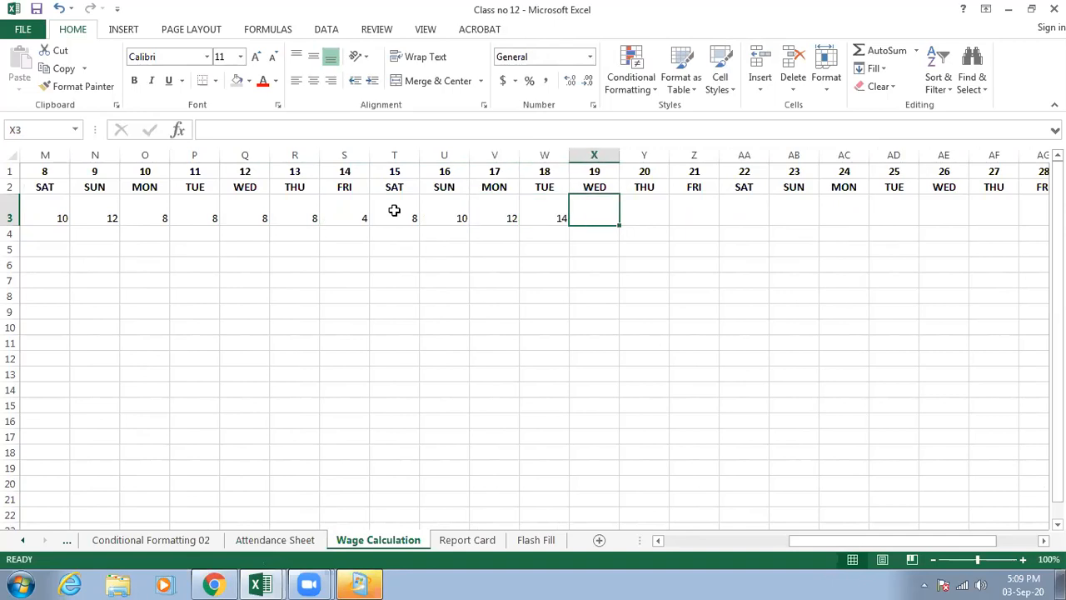
# - Enter 8 working hours for dates 19 and 20, and 0 for Friday the 21st
pyautogui.press('Tab')
pyautogui.click(613, 221)
pyautogui.moveTo(618, 225); pyautogui.dragTo(654, 219)
pyautogui.click(679, 208)
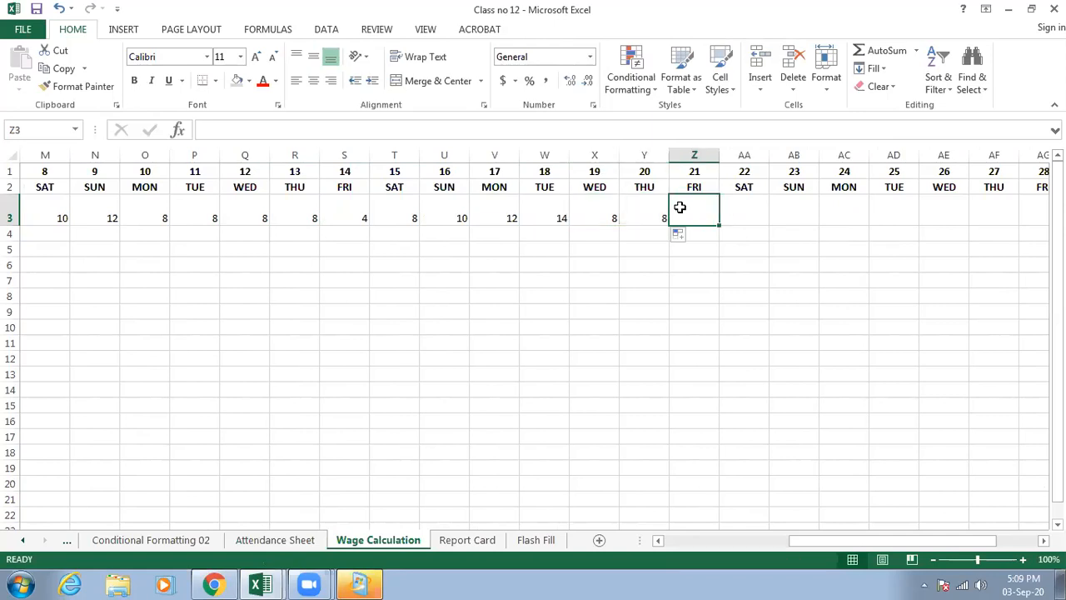
pyautogui.write('0')
# - Fill 8 working hours across dates 22 to 27 and enter 0 for Friday the 28th
pyautogui.click(732, 212)
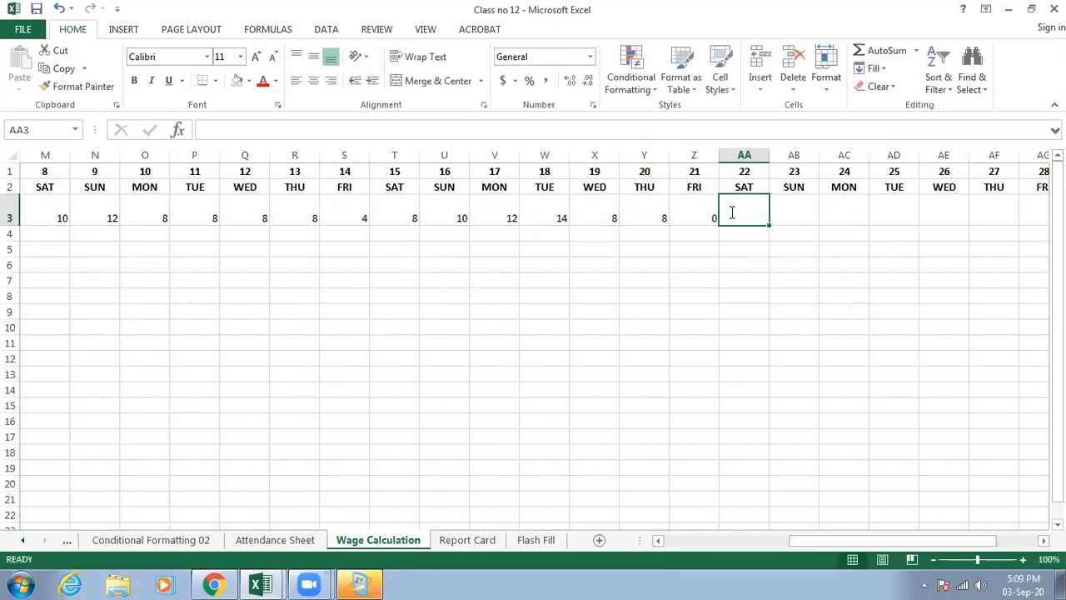
pyautogui.write('8')
pyautogui.moveTo(770, 224); pyautogui.dragTo(1013, 222)
pyautogui.click(1042, 217)
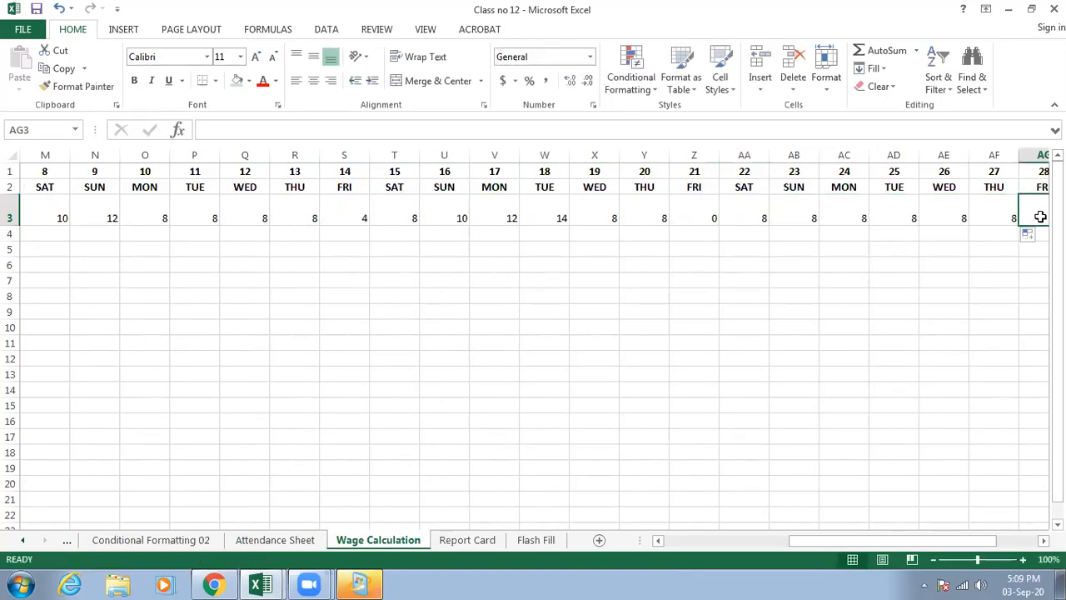
pyautogui.write('0')
pyautogui.click(1042, 217)
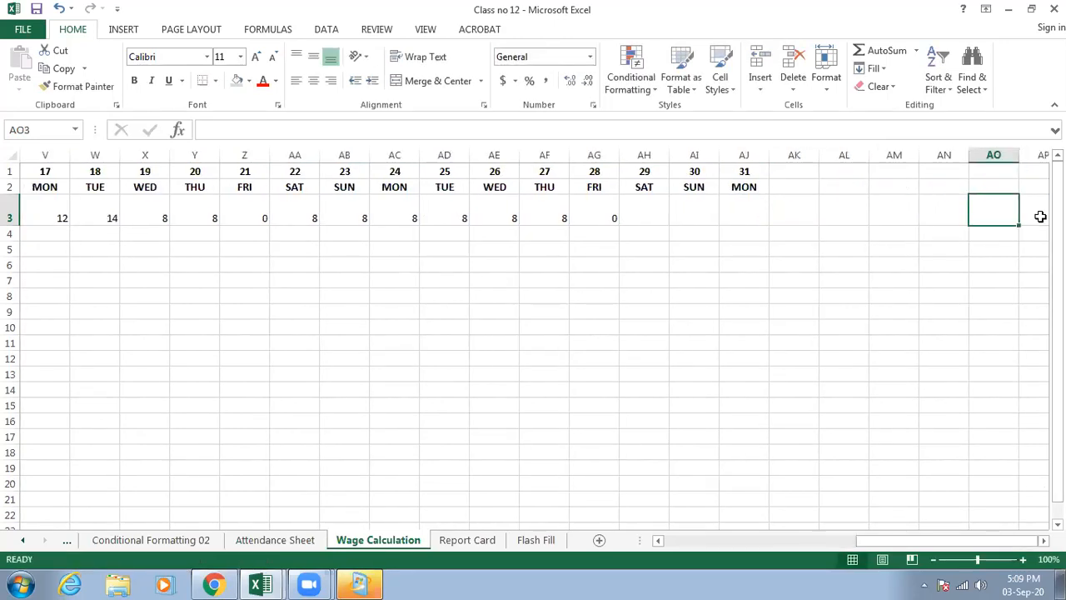
# - Enter 8 working hours for date 29 and copy the value across to dates 30 and 31
pyautogui.click(656, 200)
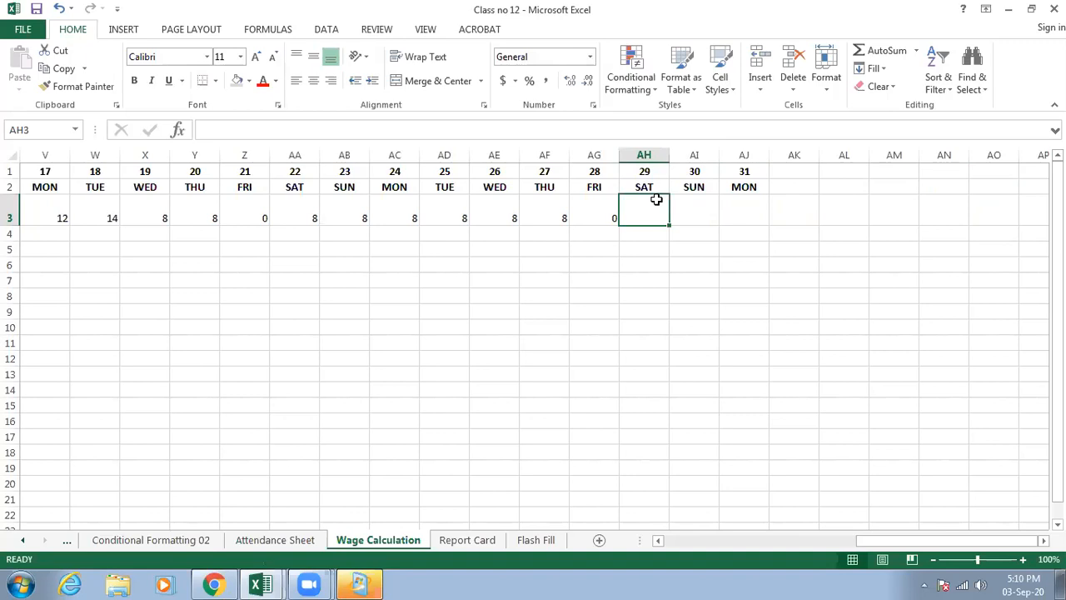
pyautogui.write('8')
pyautogui.click(714, 229)
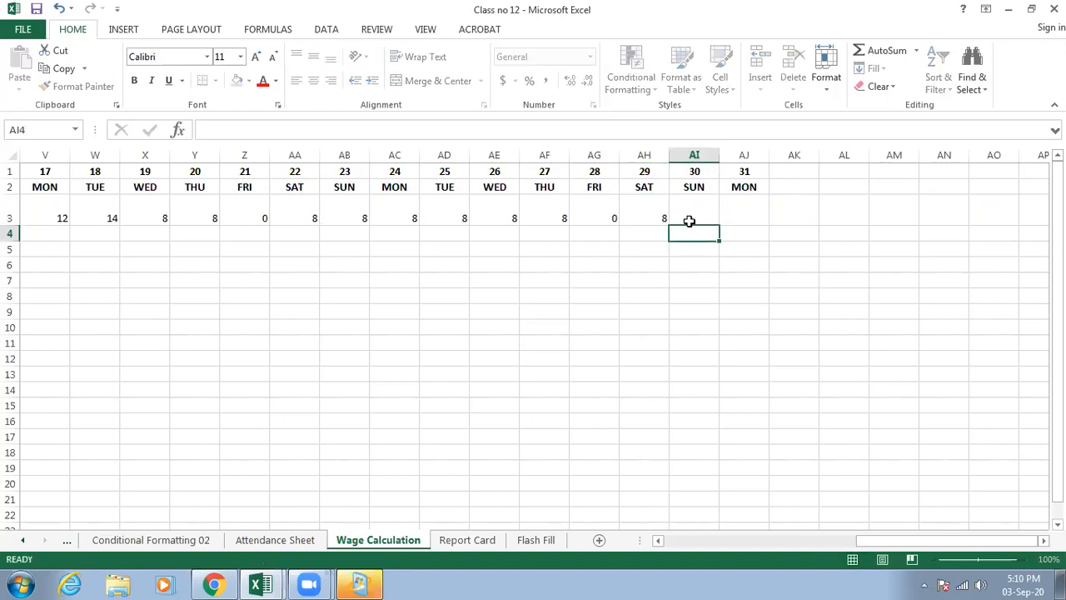
pyautogui.click(665, 218)
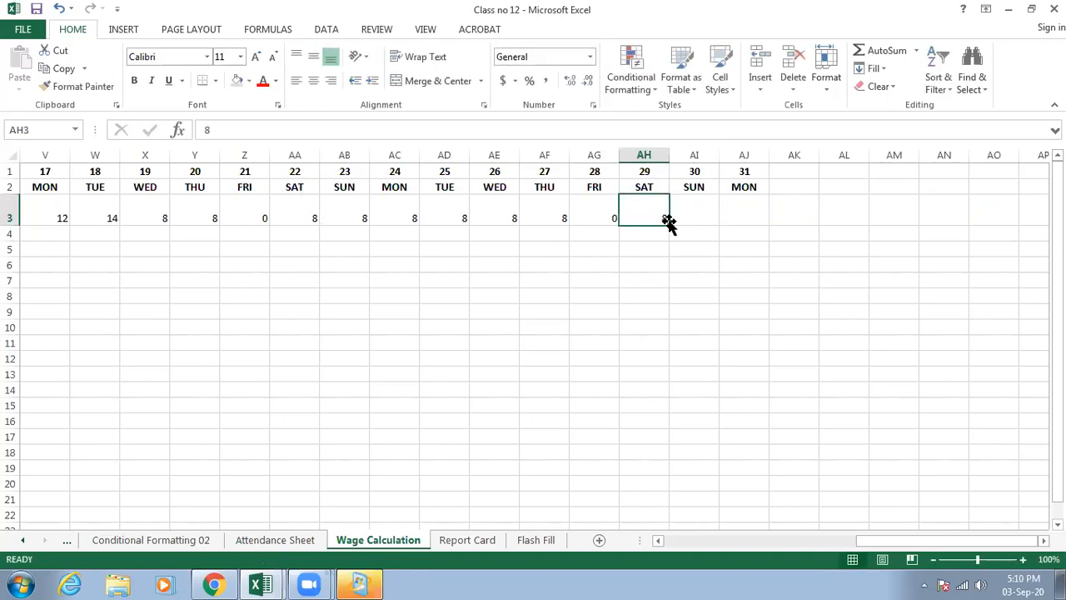
pyautogui.moveTo(668, 223); pyautogui.dragTo(754, 228)
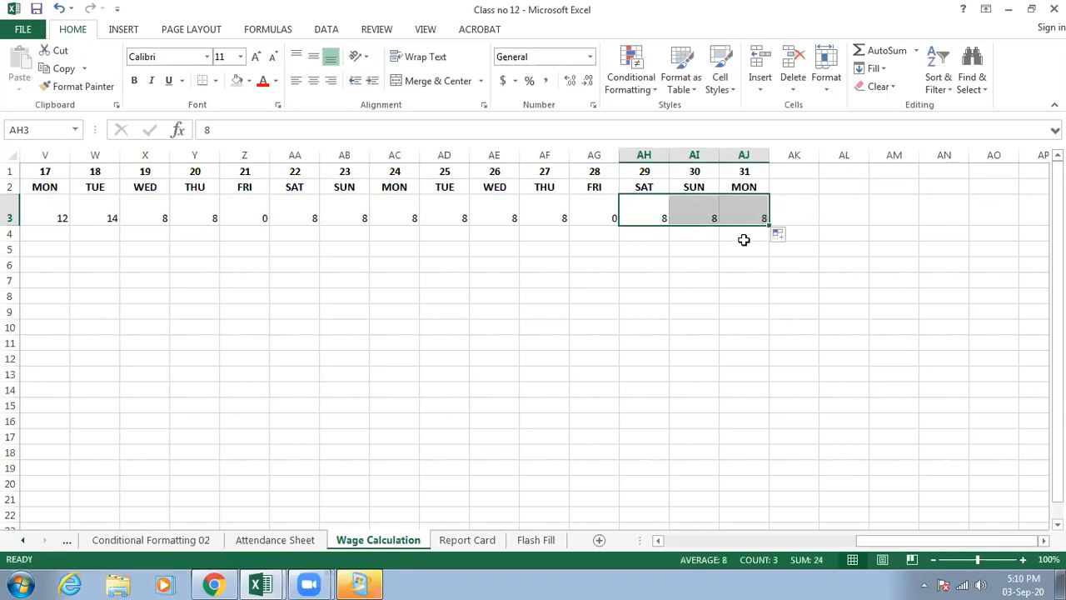
# - Centre the working hours in row 3 for all dates, F3 to AJ3
pyautogui.click(744, 237)
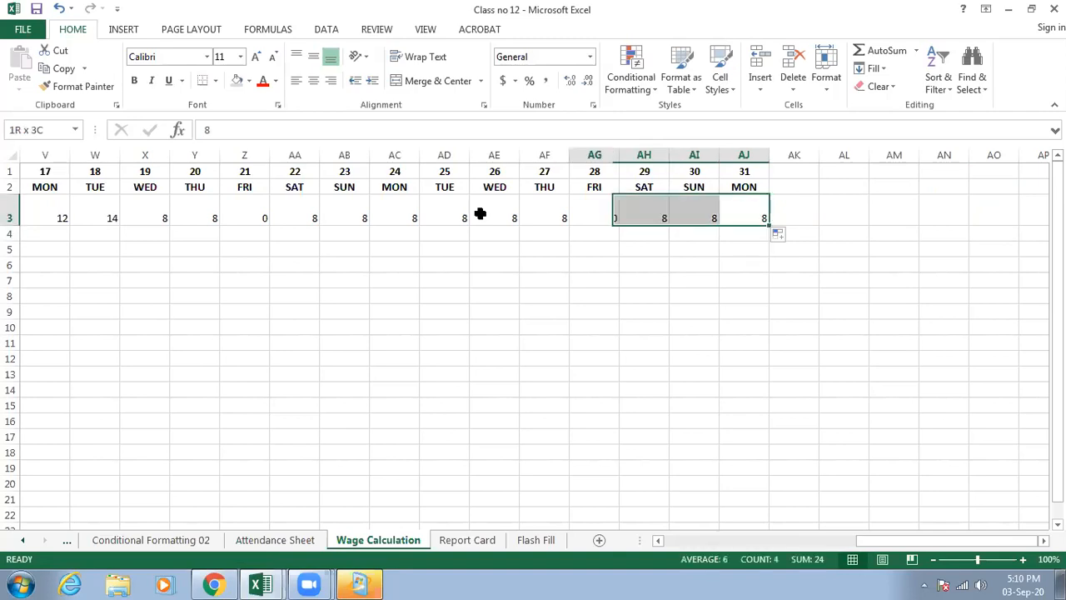
pyautogui.click(7, 220)
pyautogui.moveTo(7, 229); pyautogui.dragTo(164, 200)
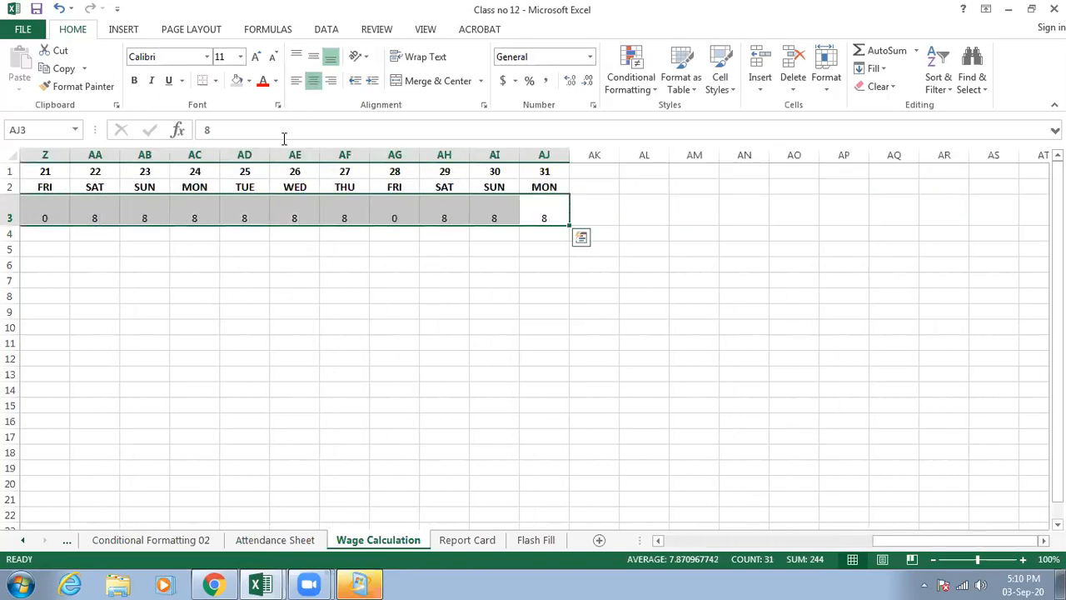
# - Set the width of date columns F to AJ to 2
pyautogui.moveTo(905, 545); pyautogui.dragTo(617, 533)
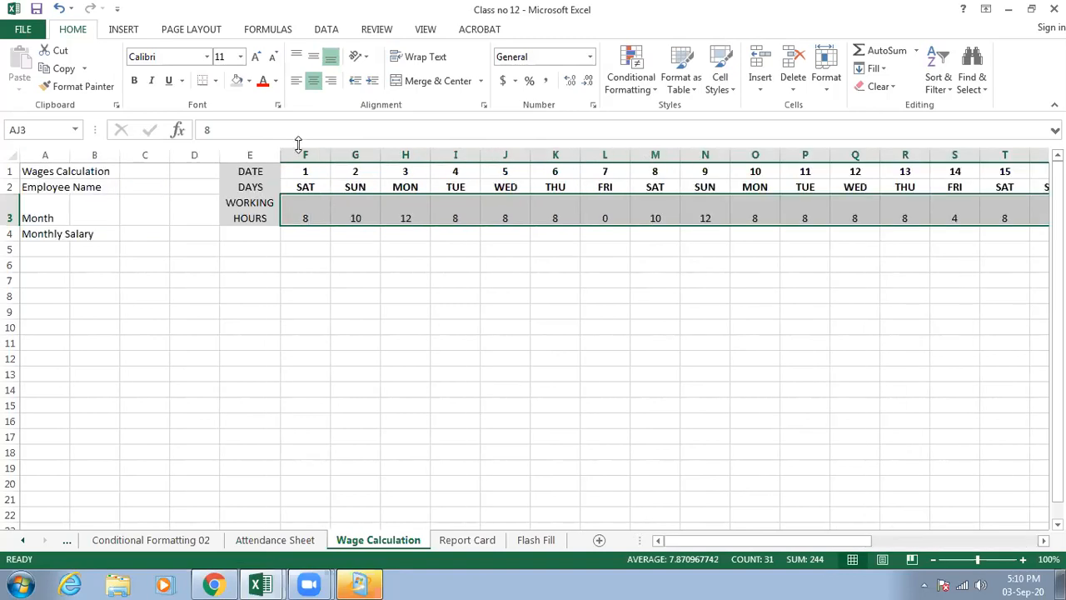
pyautogui.moveTo(299, 153); pyautogui.dragTo(895, 192)
pyautogui.moveTo(892, 181); pyautogui.dragTo(908, 171)
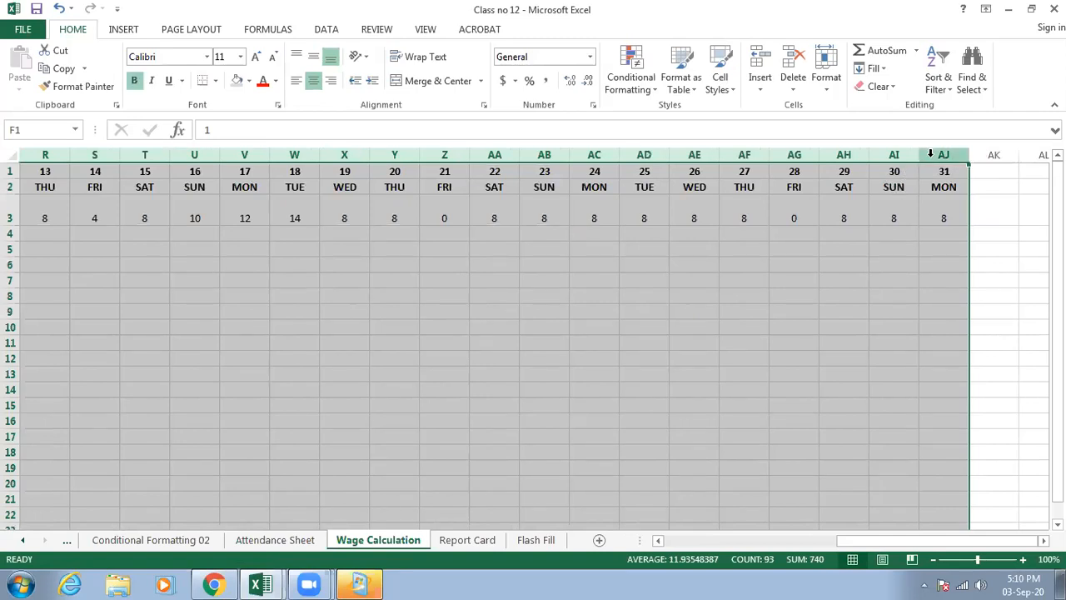
pyautogui.rightClick(932, 154)
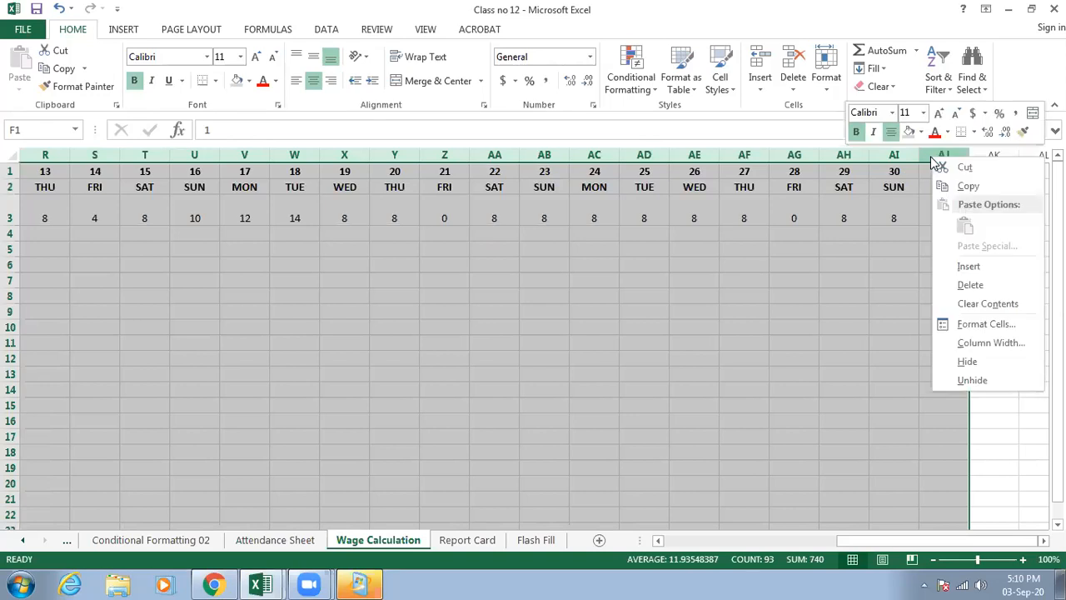
pyautogui.click(982, 340)
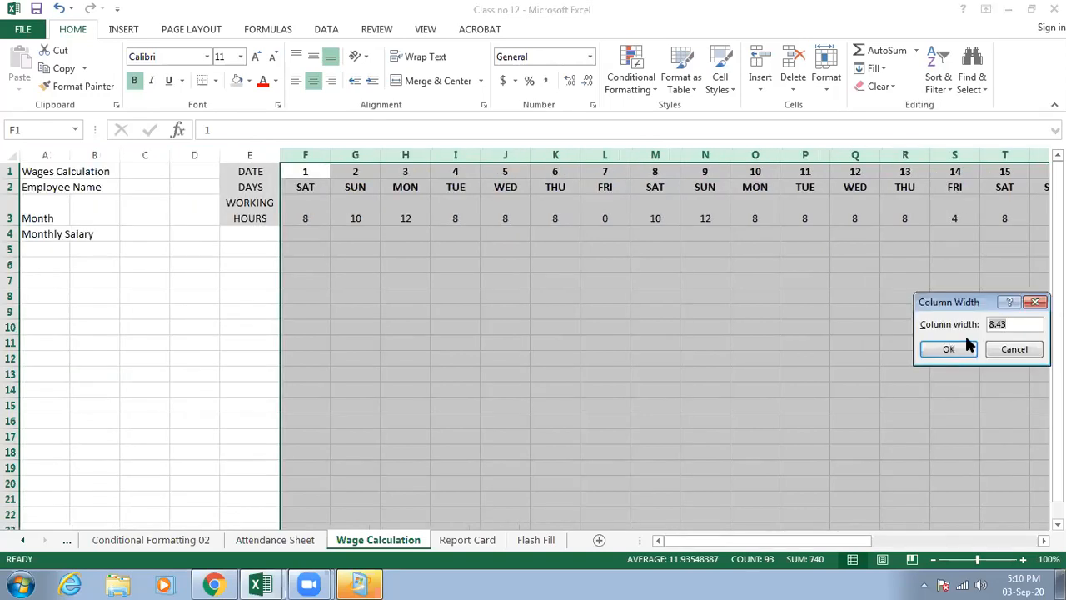
pyautogui.moveTo(971, 308); pyautogui.dragTo(459, 267)
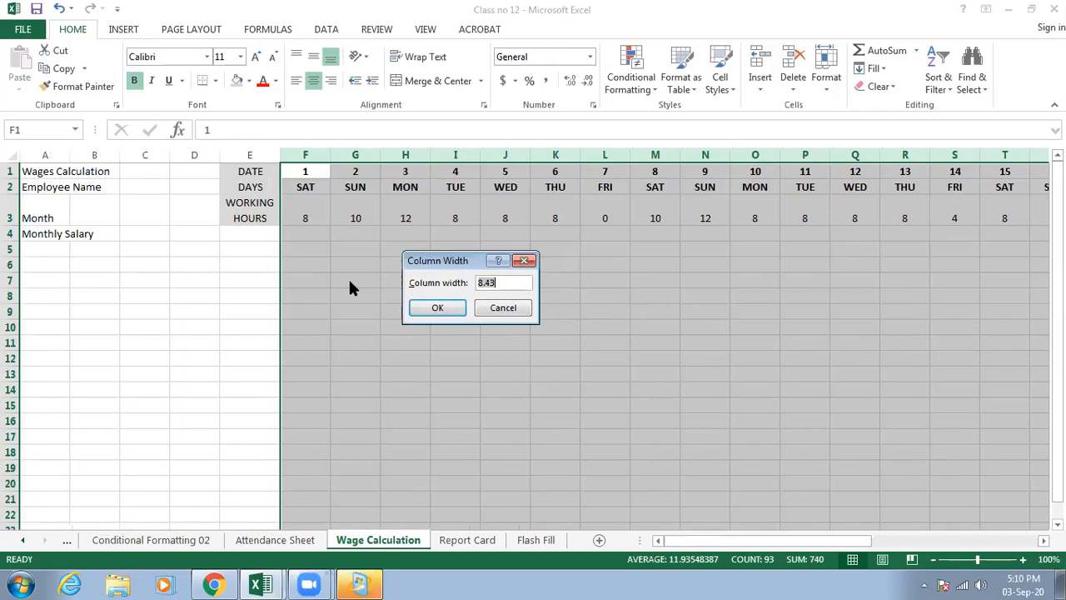
pyautogui.write('2')
pyautogui.press('Return')
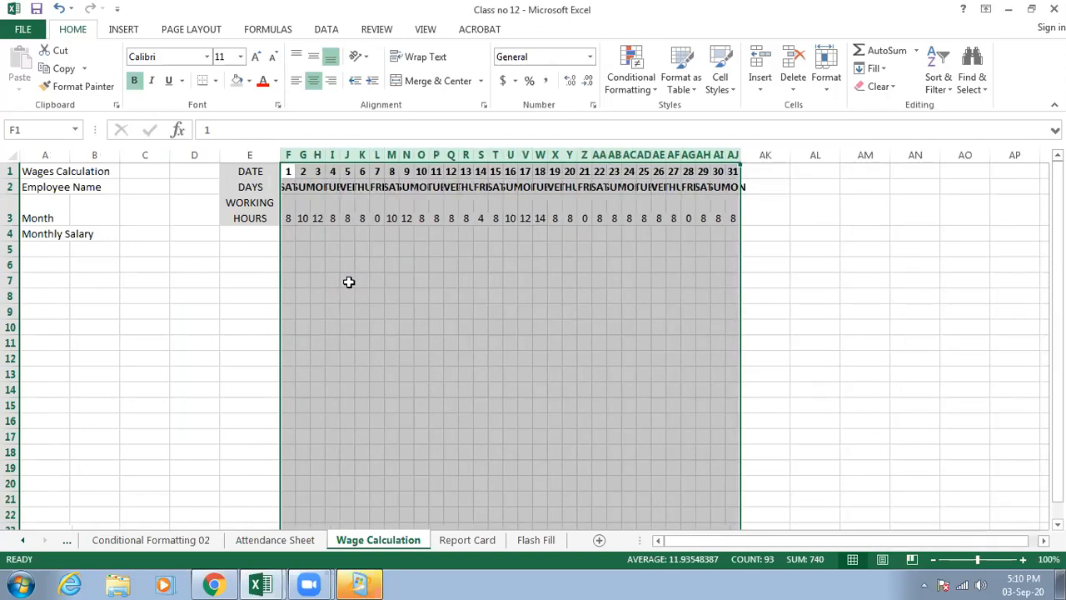
pyautogui.rightClick(290, 156)
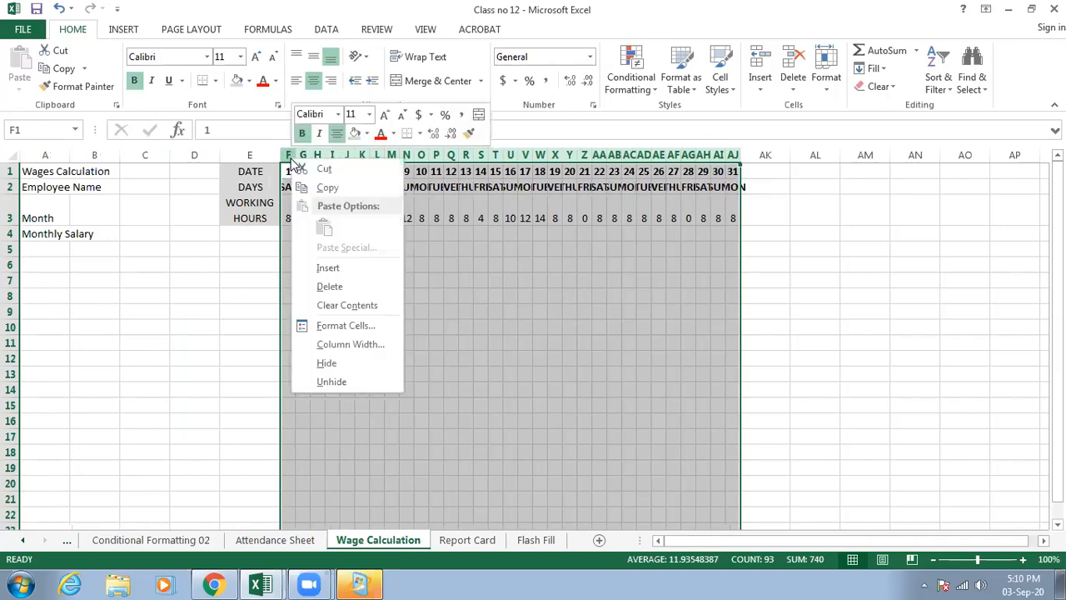
pyautogui.click(333, 327)
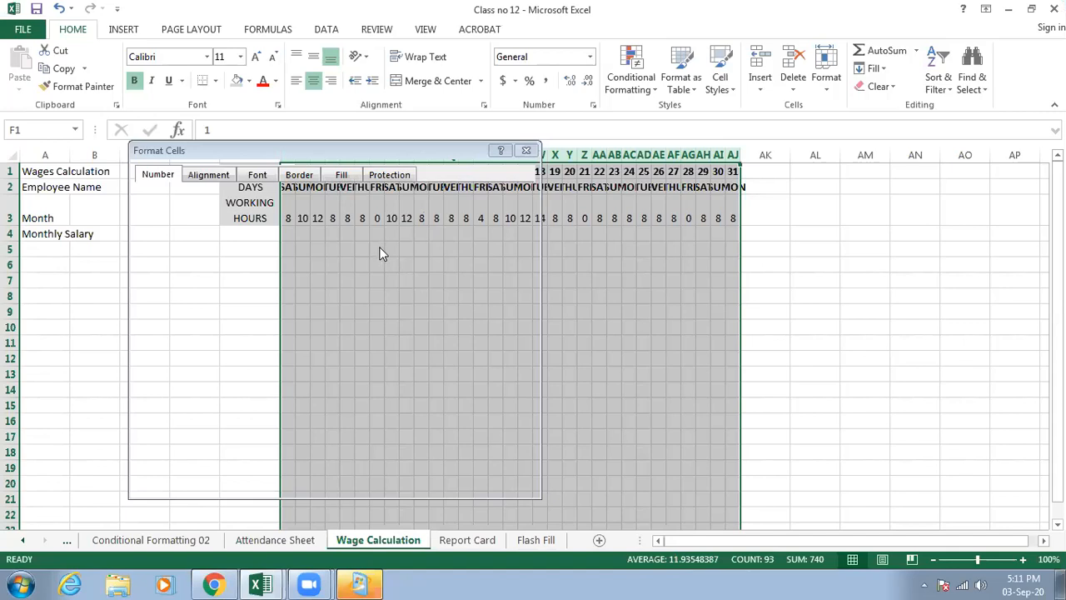
pyautogui.click(527, 152)
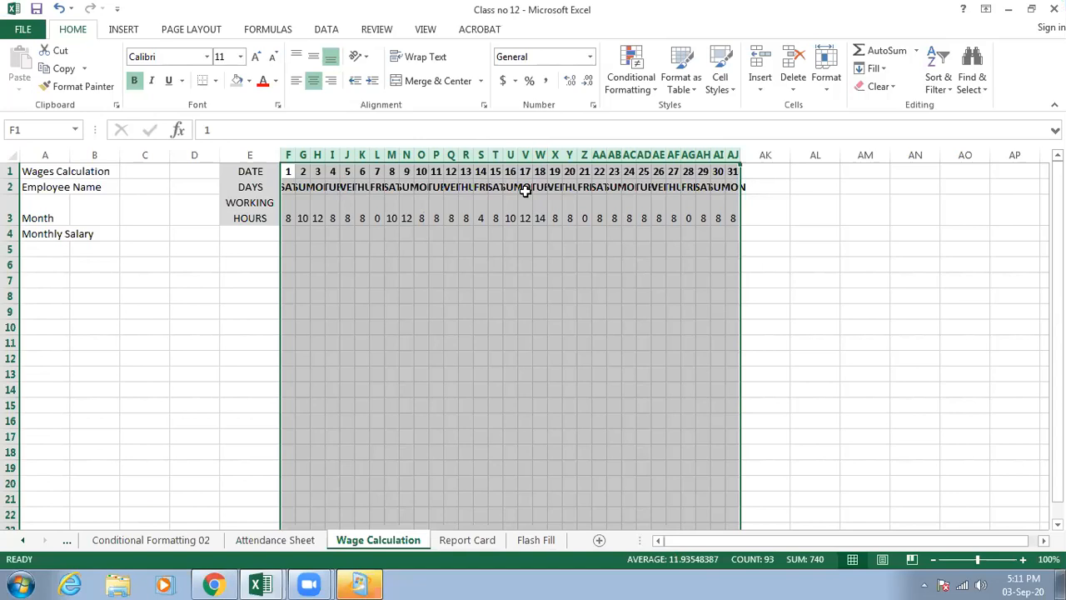
# - Set a column width for date columns F to AJ that is just wide enough for the three-letter weekday names
pyautogui.rightClick(317, 154)
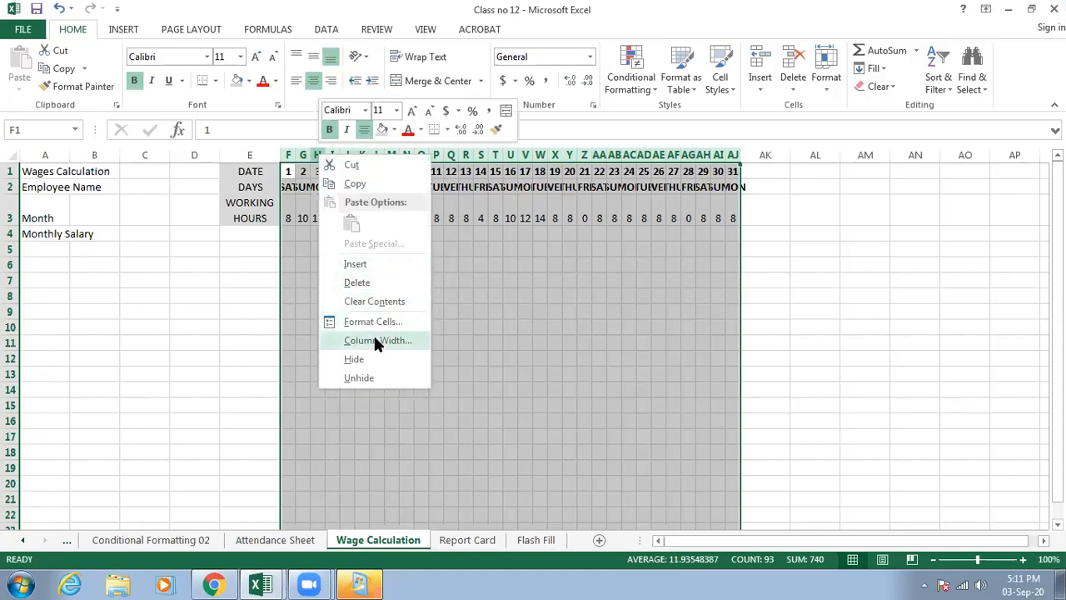
pyautogui.click(373, 340)
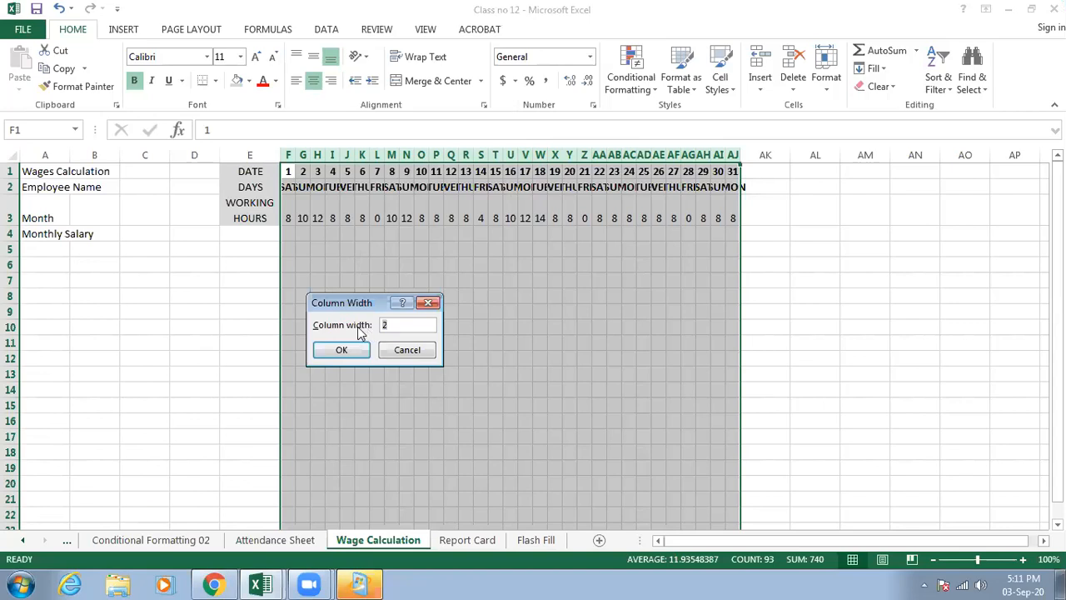
pyautogui.press('Return')
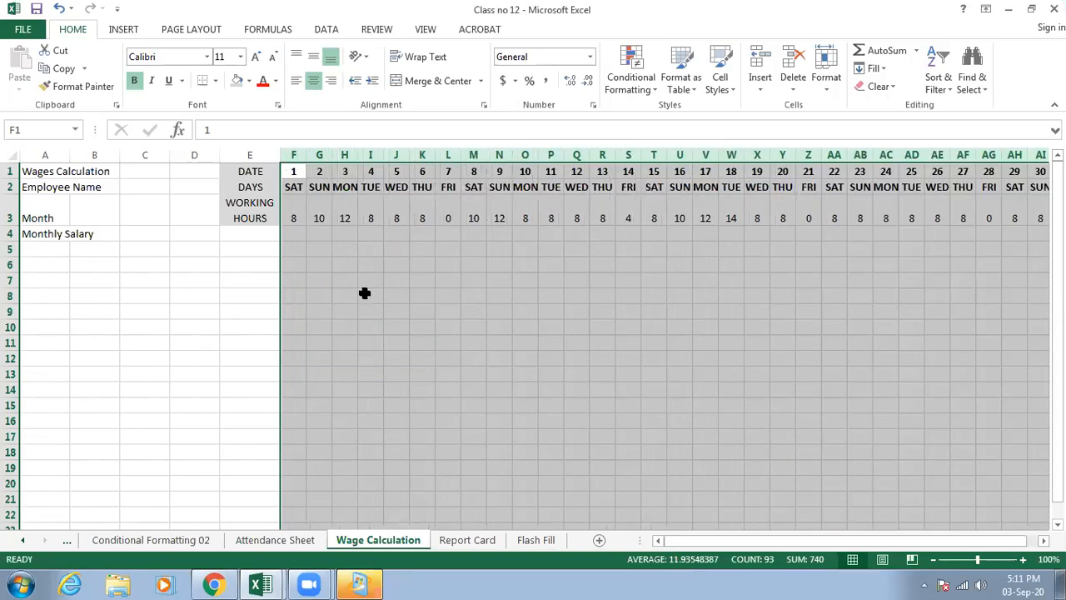
pyautogui.click(364, 293)
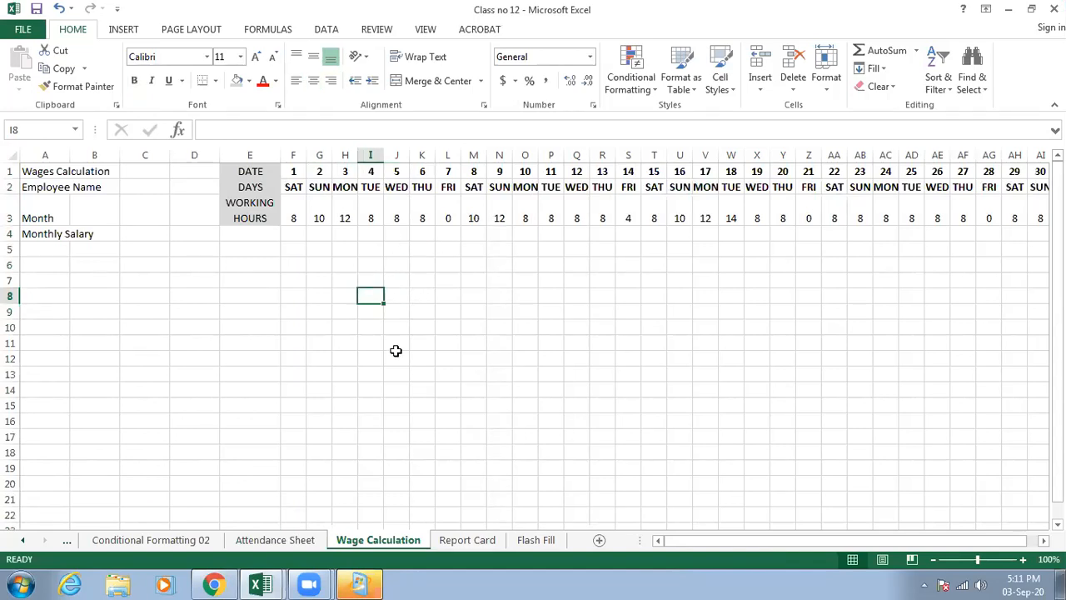
# - Apply the grey fill to the dates and weekdays in F1:AJ2
pyautogui.moveTo(707, 541); pyautogui.dragTo(708, 543)
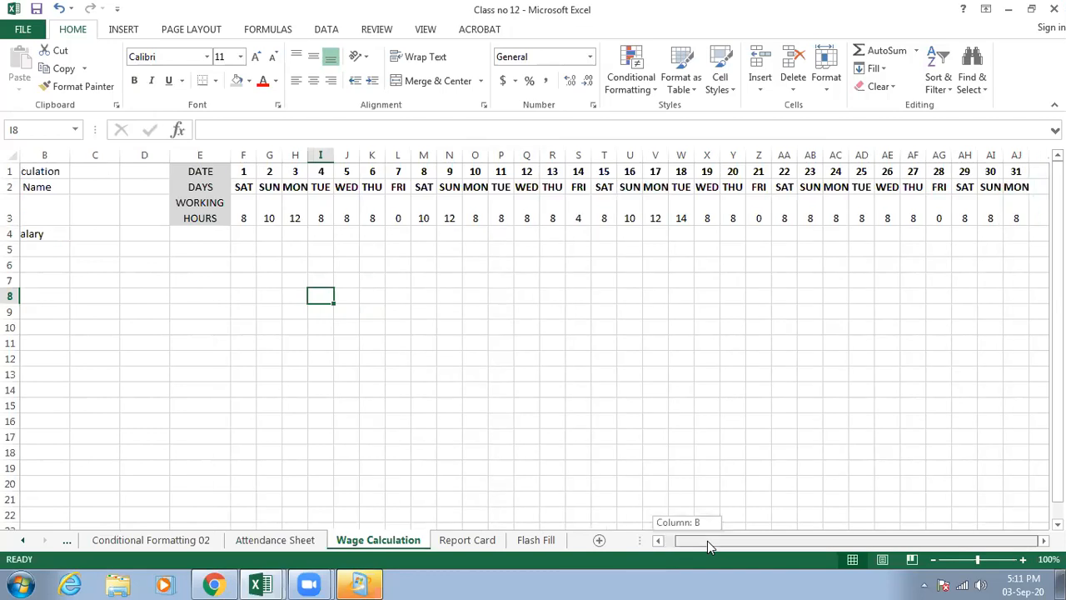
pyautogui.moveTo(707, 541); pyautogui.dragTo(775, 542)
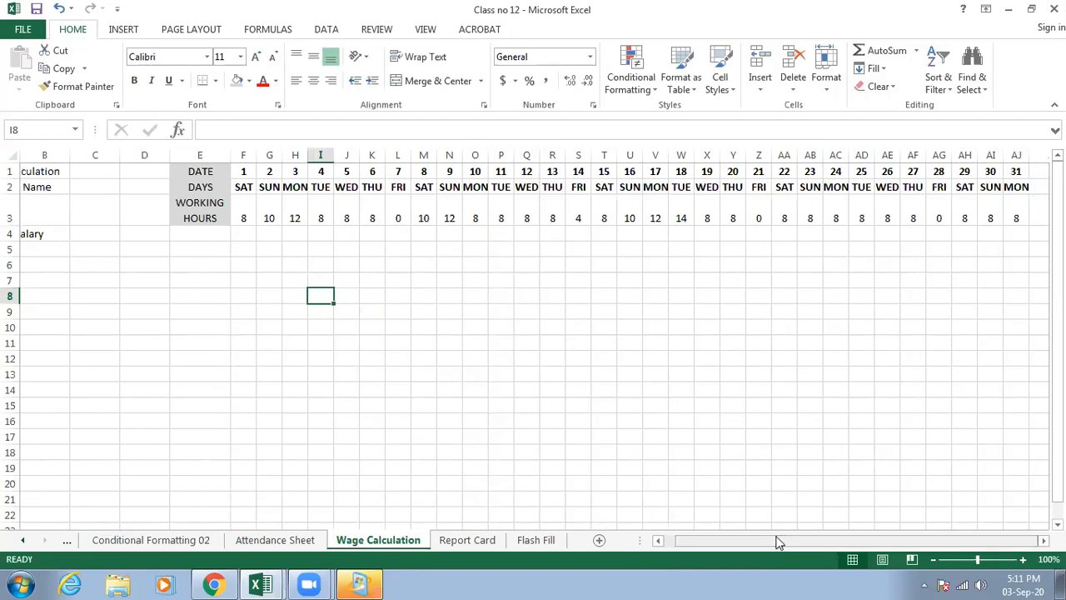
pyautogui.moveTo(236, 172); pyautogui.dragTo(1022, 187)
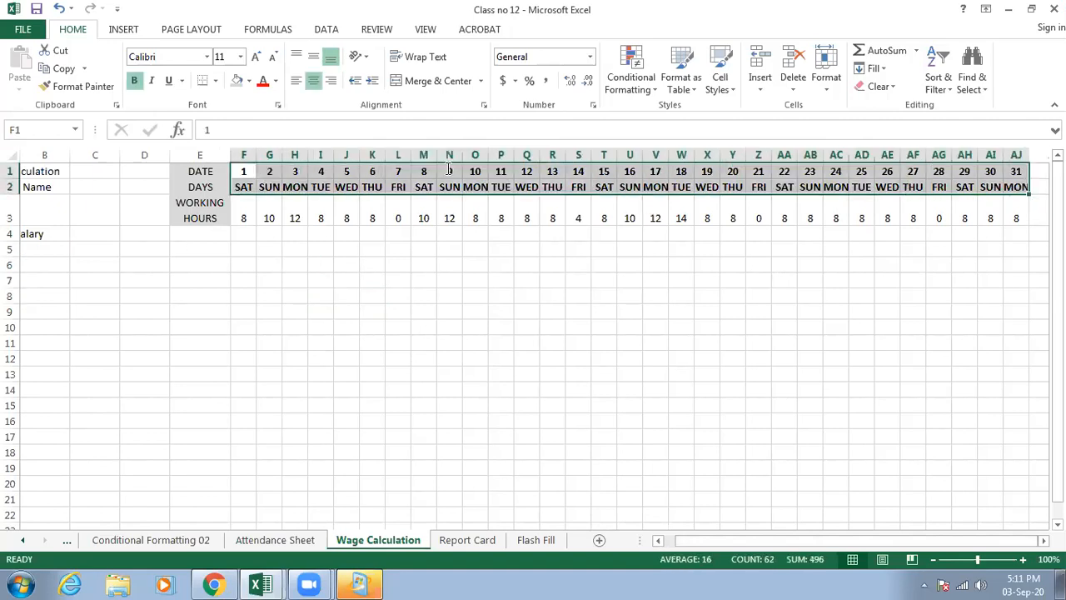
pyautogui.click(237, 82)
pyautogui.click(320, 291)
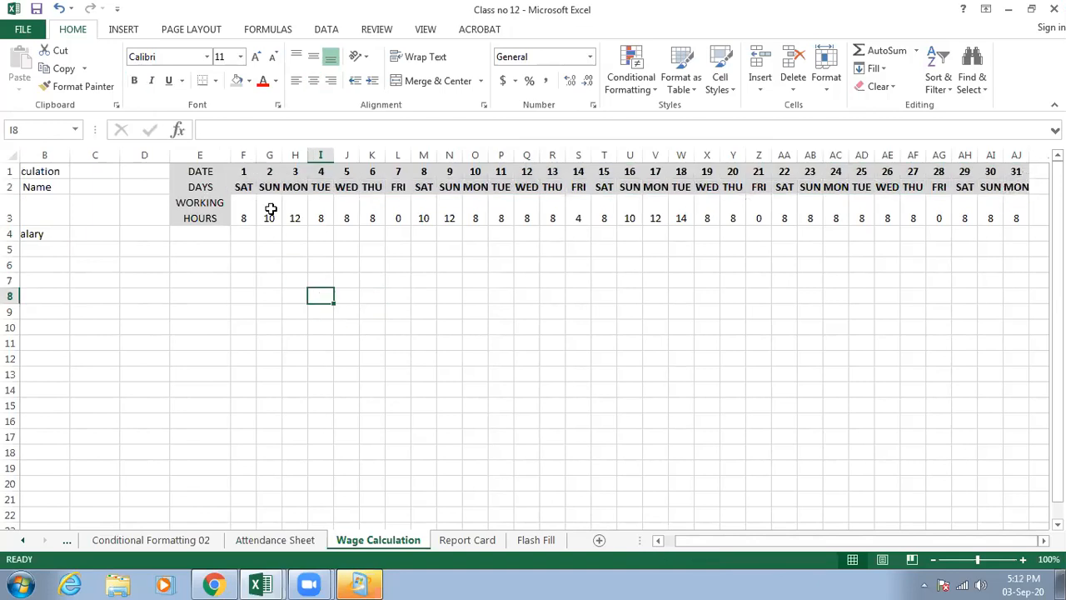
pyautogui.click(242, 217)
pyautogui.click(269, 217)
pyautogui.click(295, 217)
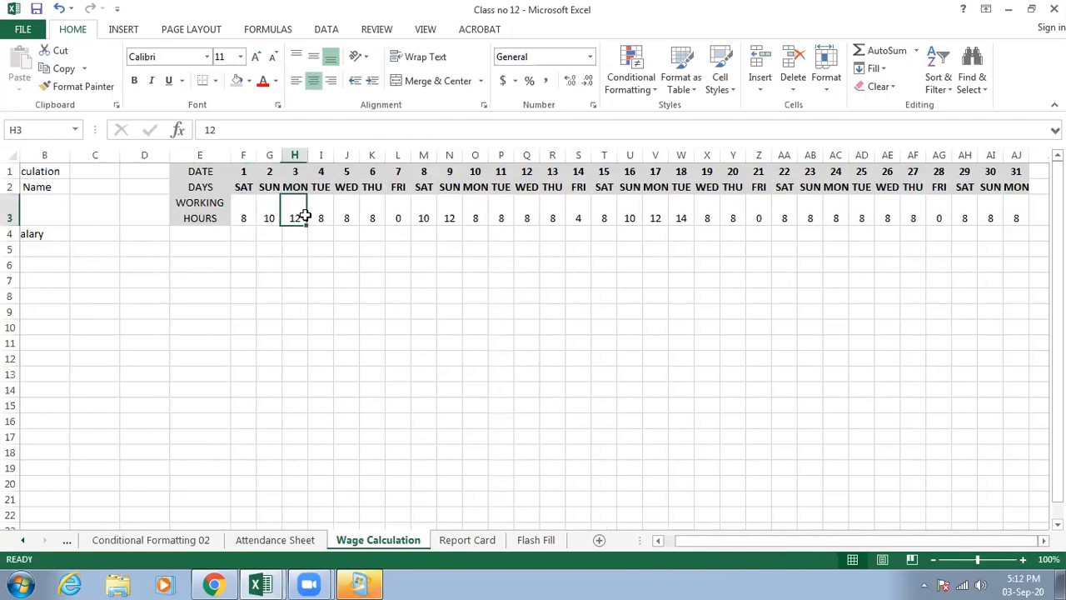
pyautogui.click(346, 218)
# - Set the font size of the "Wages Calculation" title in row 1 to 14
pyautogui.moveTo(709, 540); pyautogui.dragTo(619, 540)
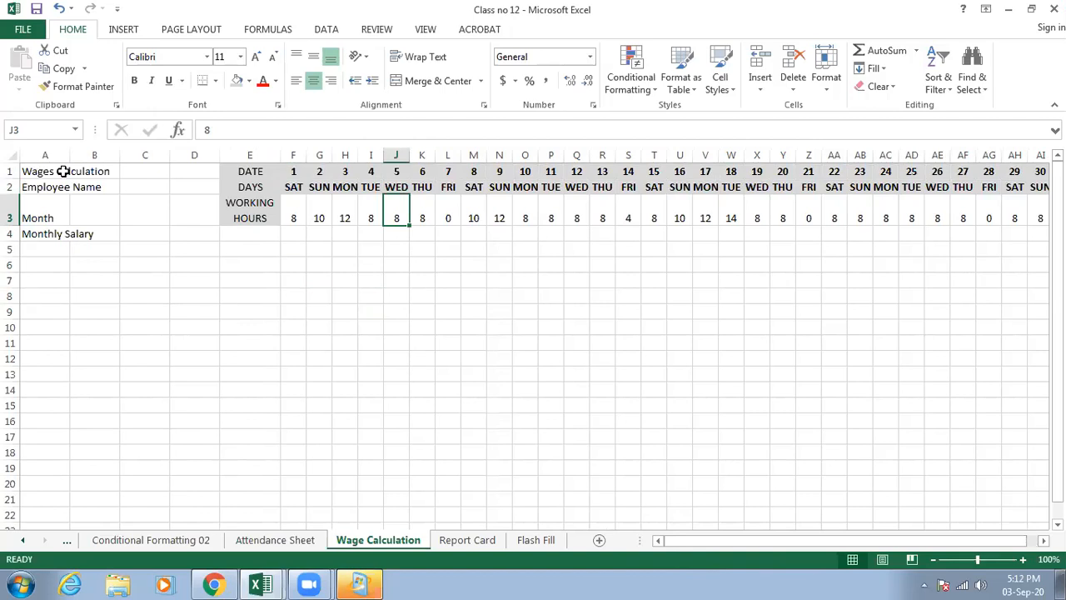
pyautogui.moveTo(59, 170); pyautogui.dragTo(99, 171)
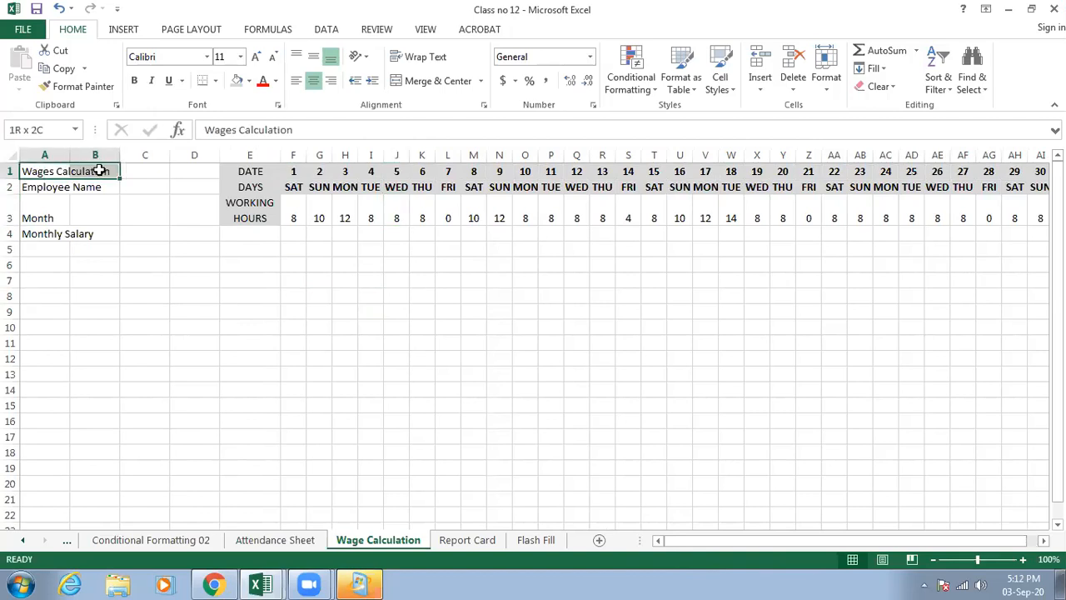
pyautogui.moveTo(99, 171); pyautogui.dragTo(99, 170)
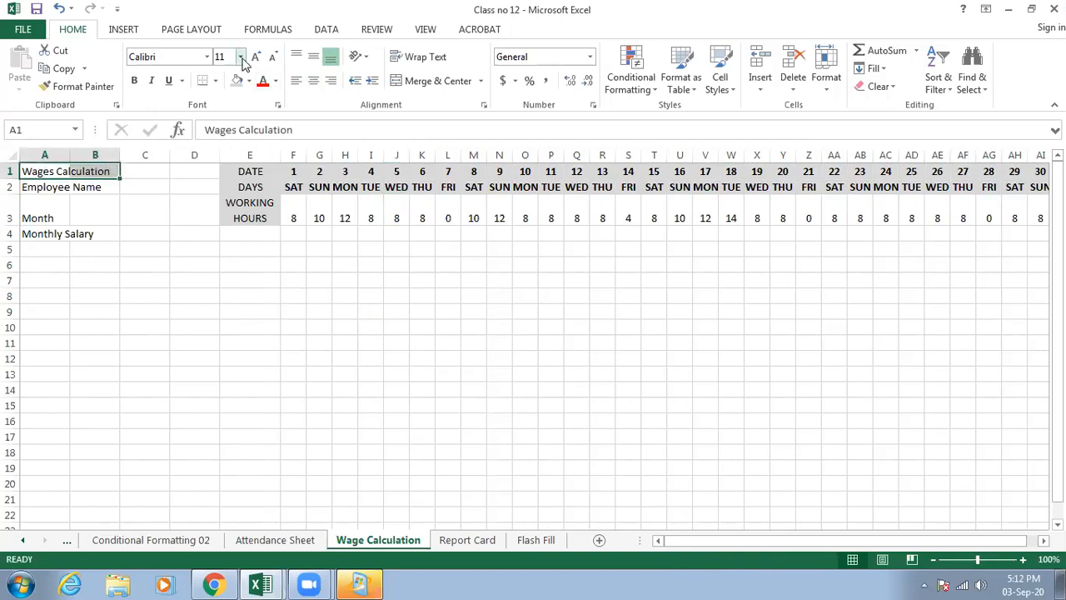
pyautogui.click(240, 56)
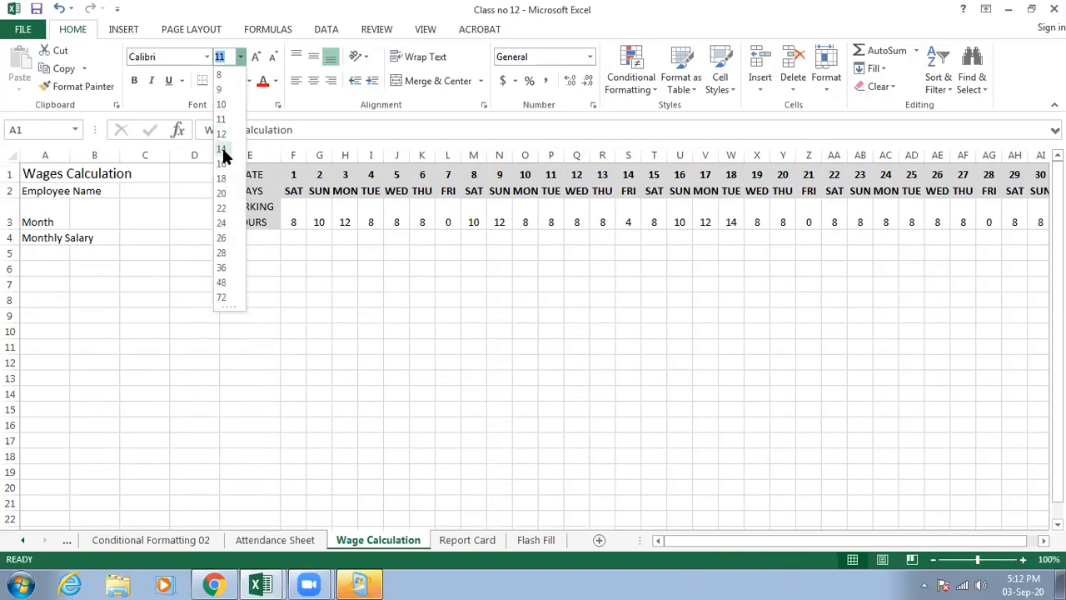
pyautogui.click(223, 150)
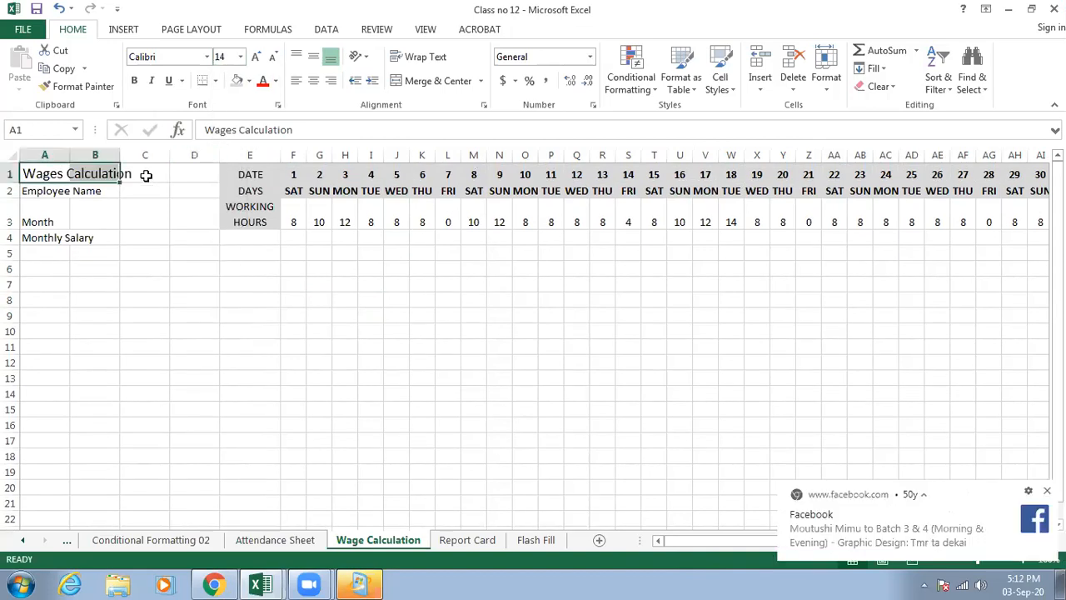
pyautogui.click(125, 193)
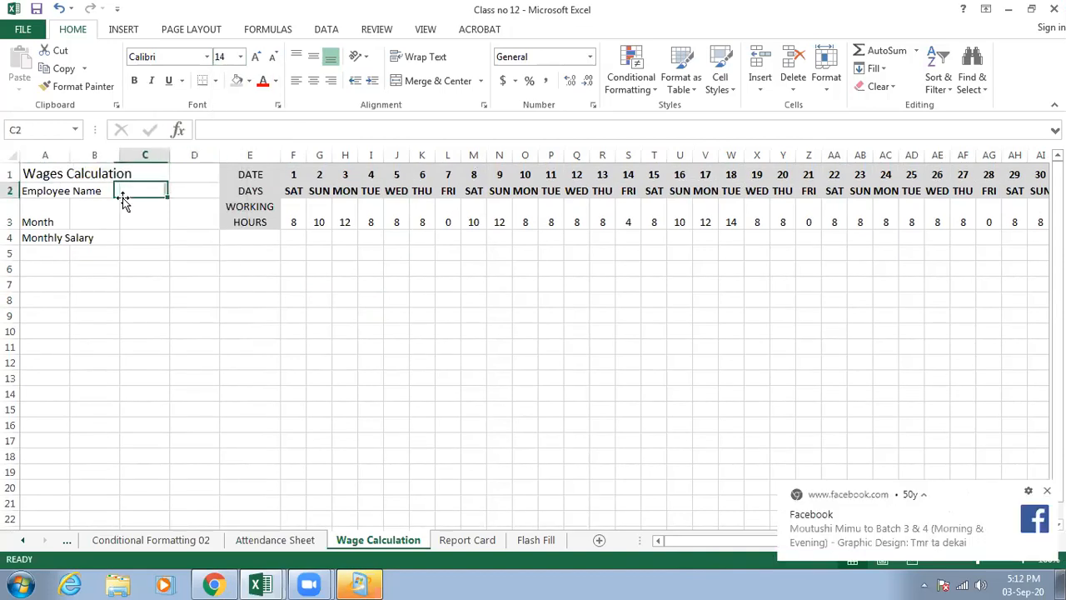
# - Set the font size of the "Employee Name" label in A2 and the "Month" label in A3 to 14
pyautogui.moveTo(52, 192); pyautogui.dragTo(94, 190)
pyautogui.click(240, 56)
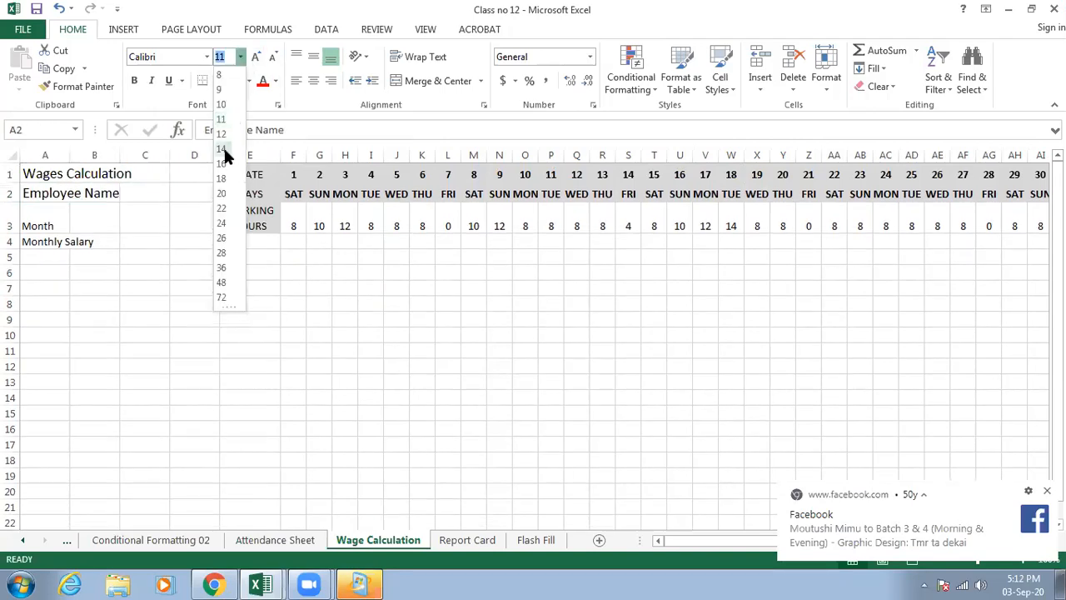
pyautogui.click(224, 149)
pyautogui.click(171, 257)
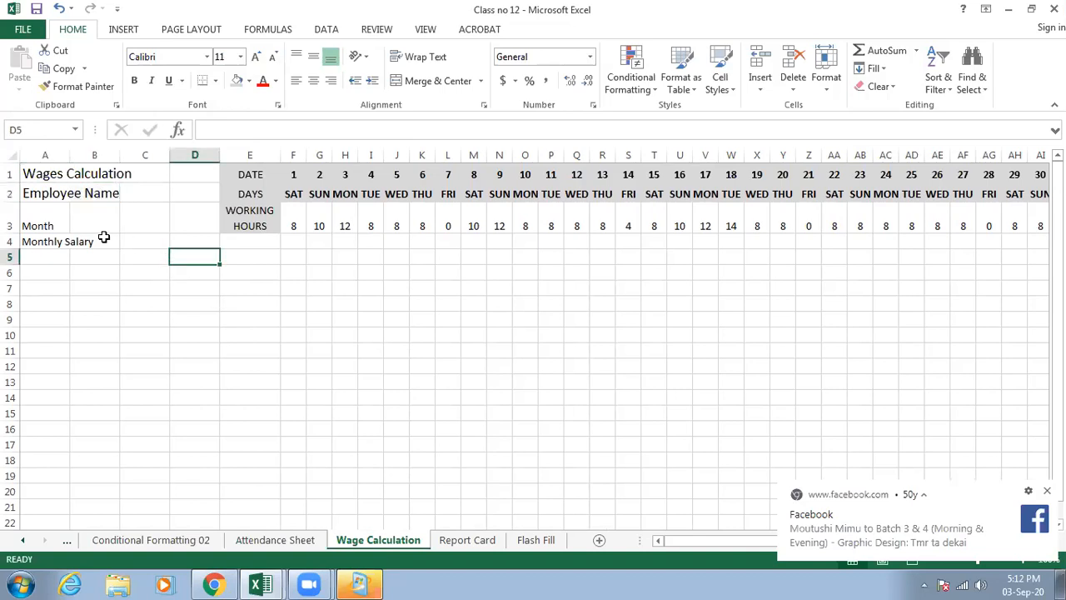
pyautogui.click(49, 225)
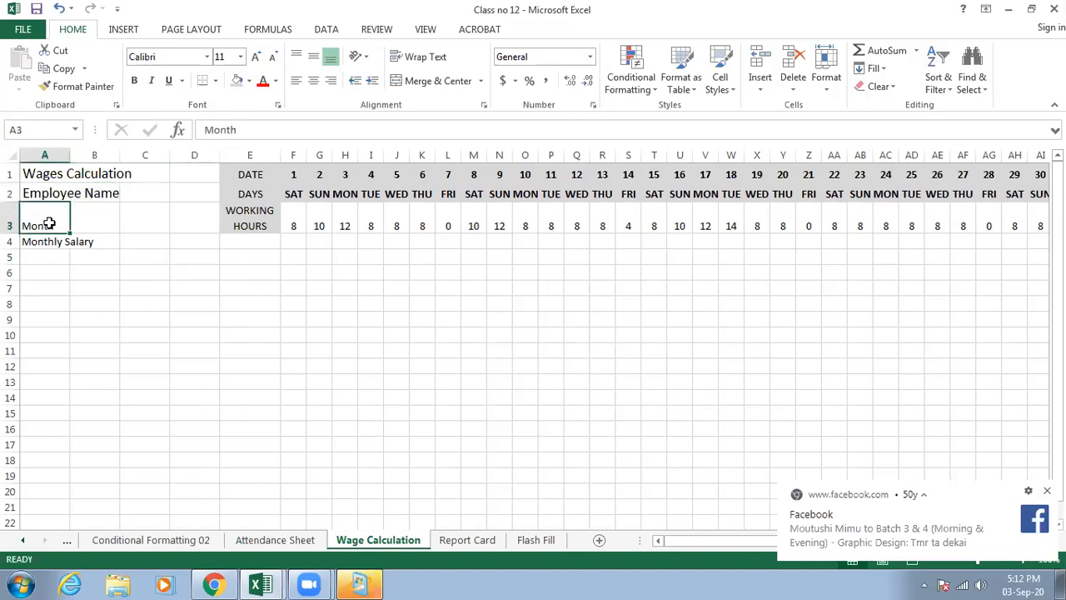
pyautogui.click(242, 56)
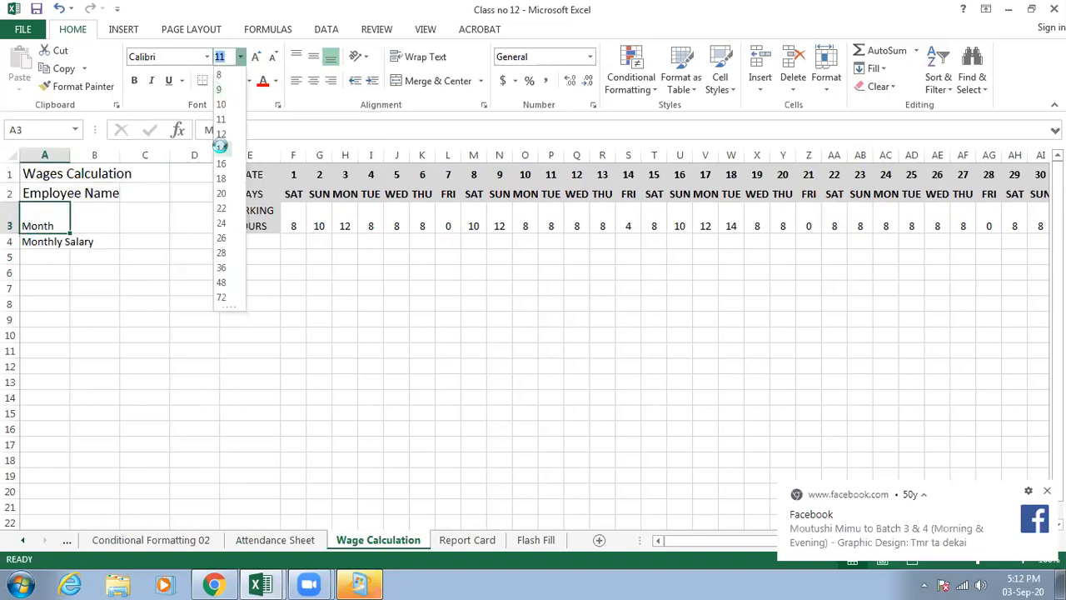
pyautogui.click(221, 149)
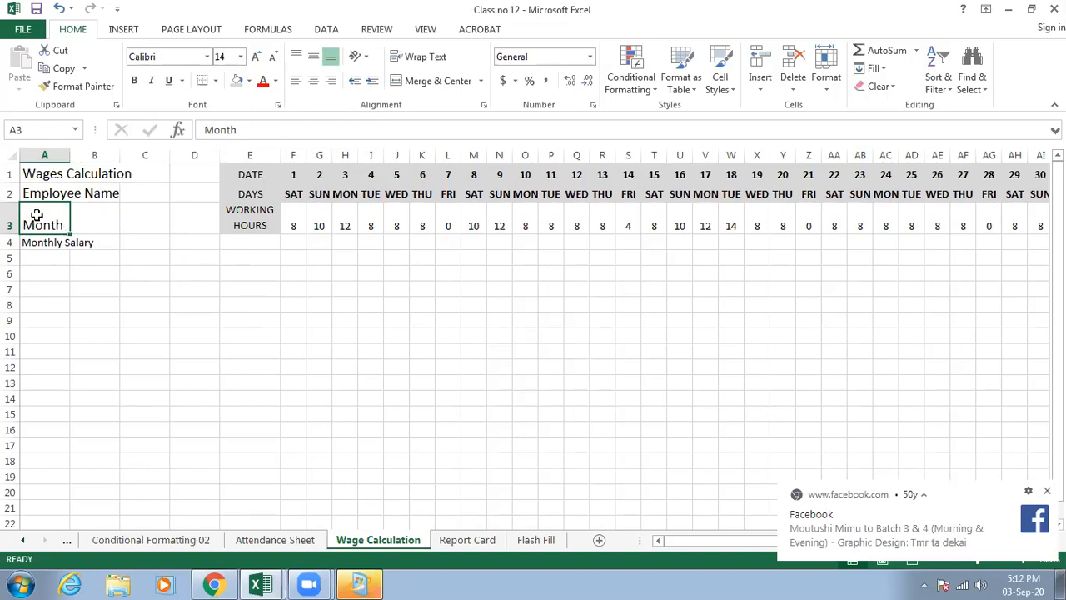
# - Widen column D to roughly three times its width, making room beside the employee labels
pyautogui.moveTo(38, 221); pyautogui.dragTo(91, 237)
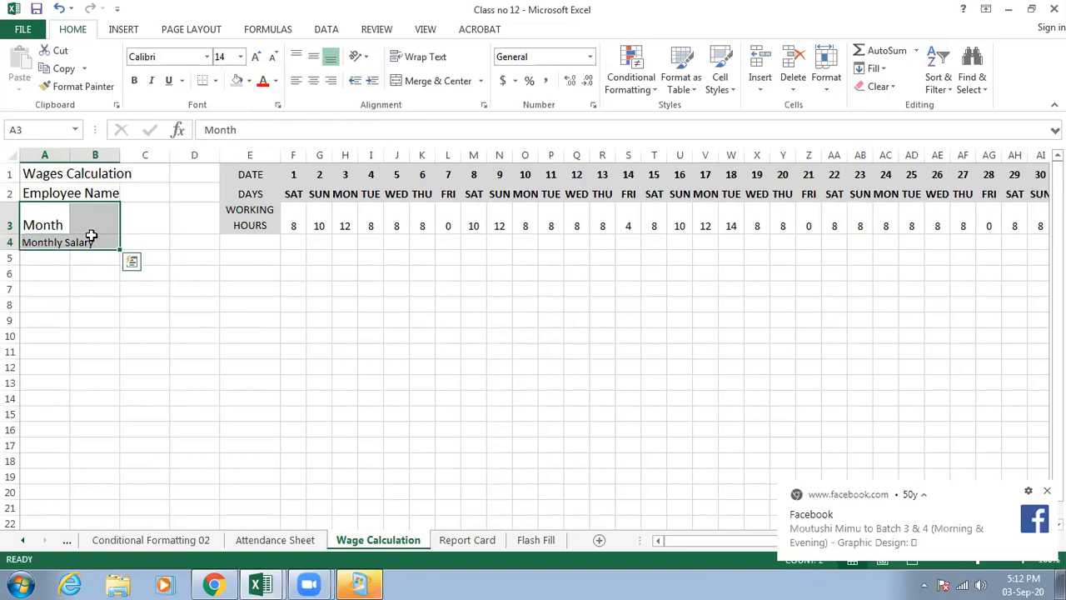
pyautogui.click(143, 221)
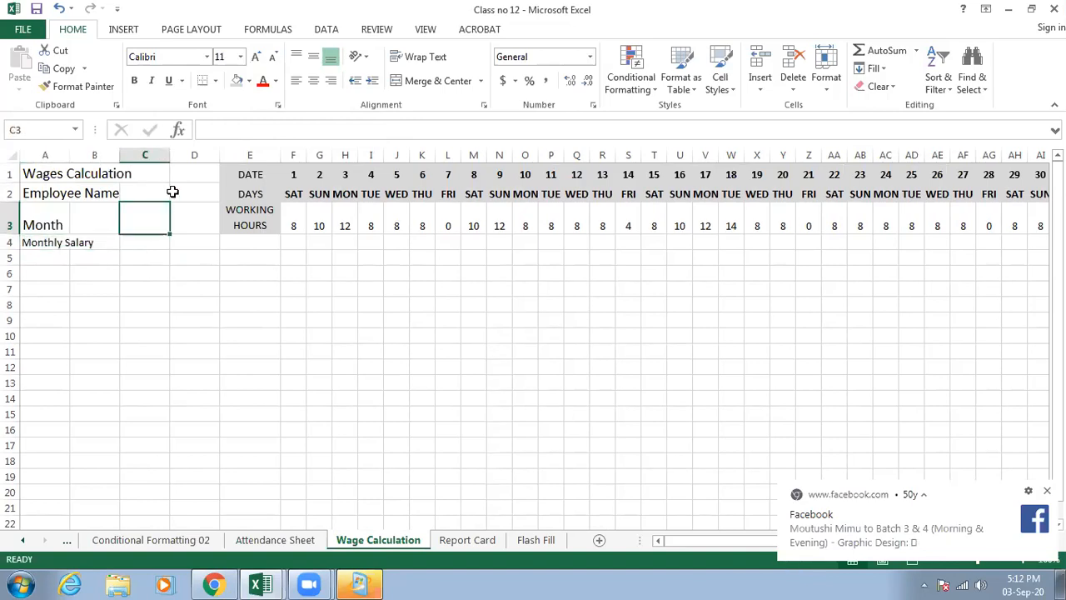
pyautogui.click(181, 187)
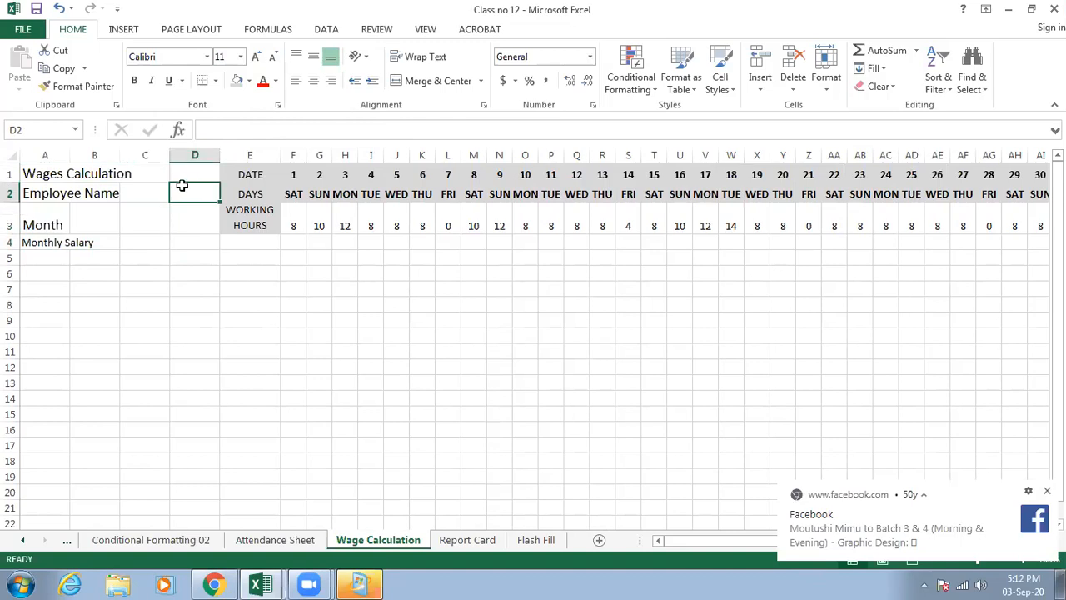
pyautogui.moveTo(220, 155); pyautogui.dragTo(327, 152)
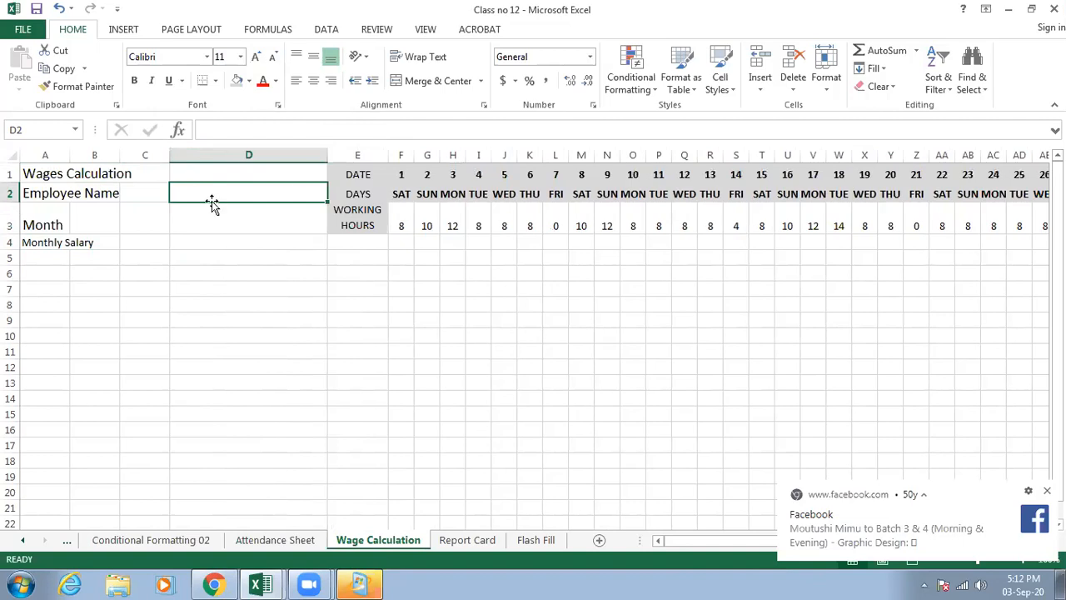
# - Set the font size of the "Monthly Salary" label in A4 to 14
pyautogui.click(49, 224)
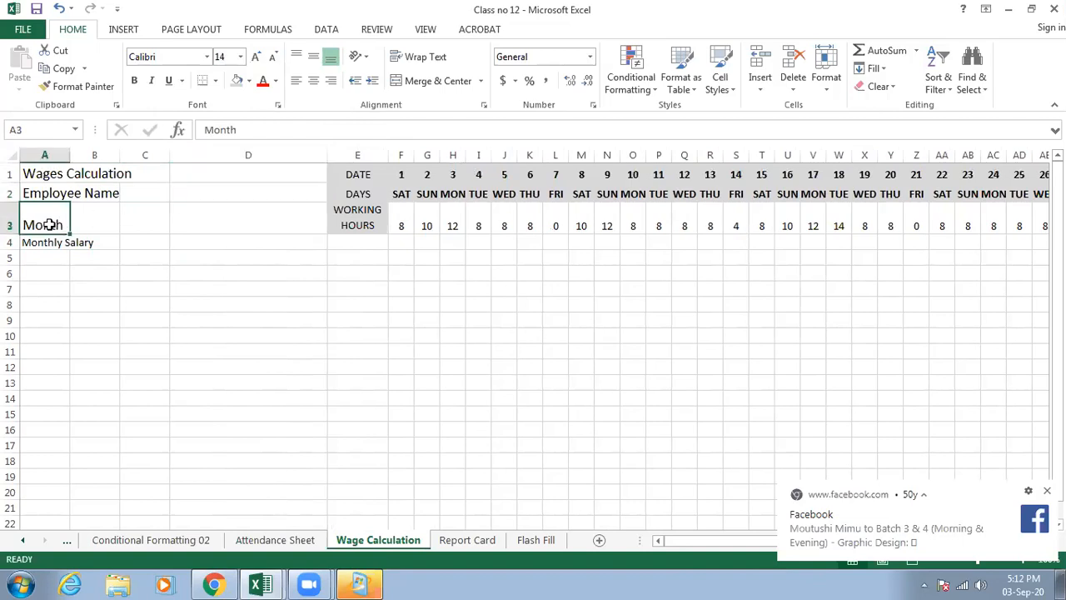
pyautogui.click(57, 241)
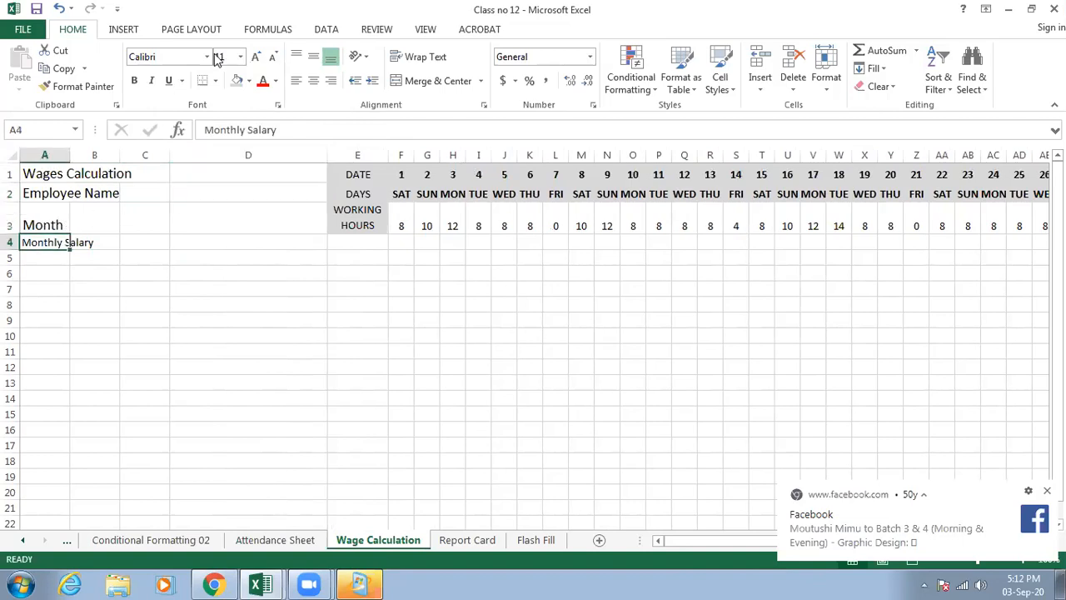
pyautogui.click(240, 57)
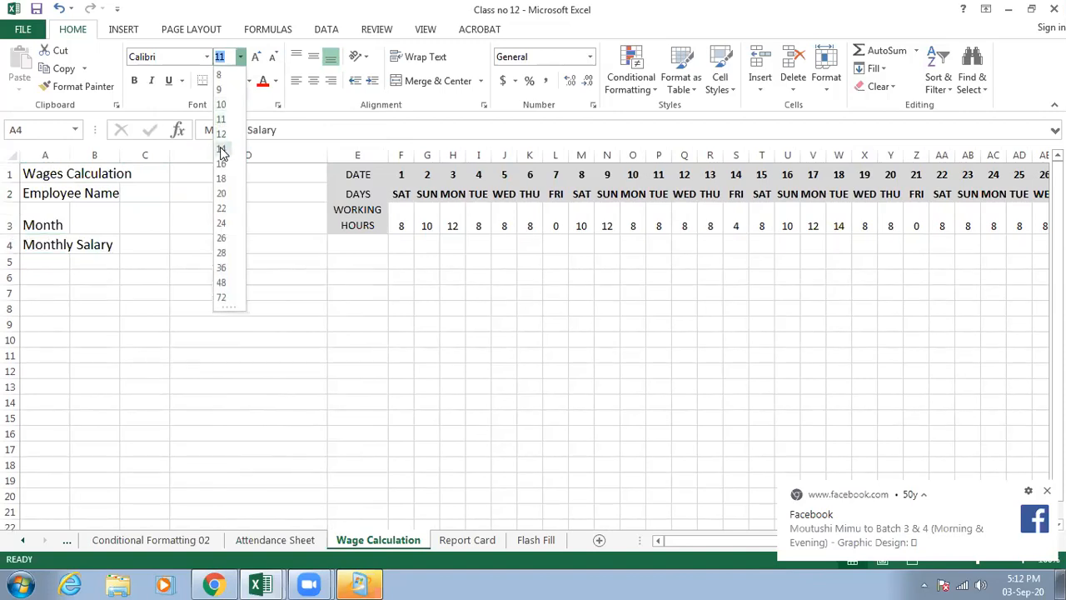
pyautogui.click(222, 149)
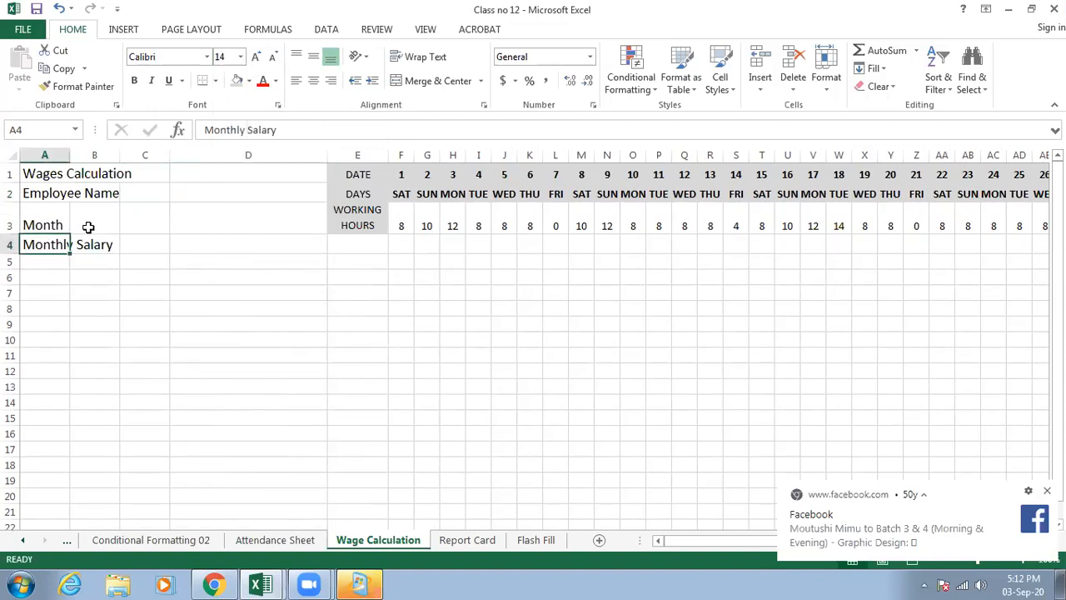
# - Merge and center each label in rows 1 to 4 separately across columns A to C
pyautogui.moveTo(51, 170); pyautogui.dragTo(136, 172)
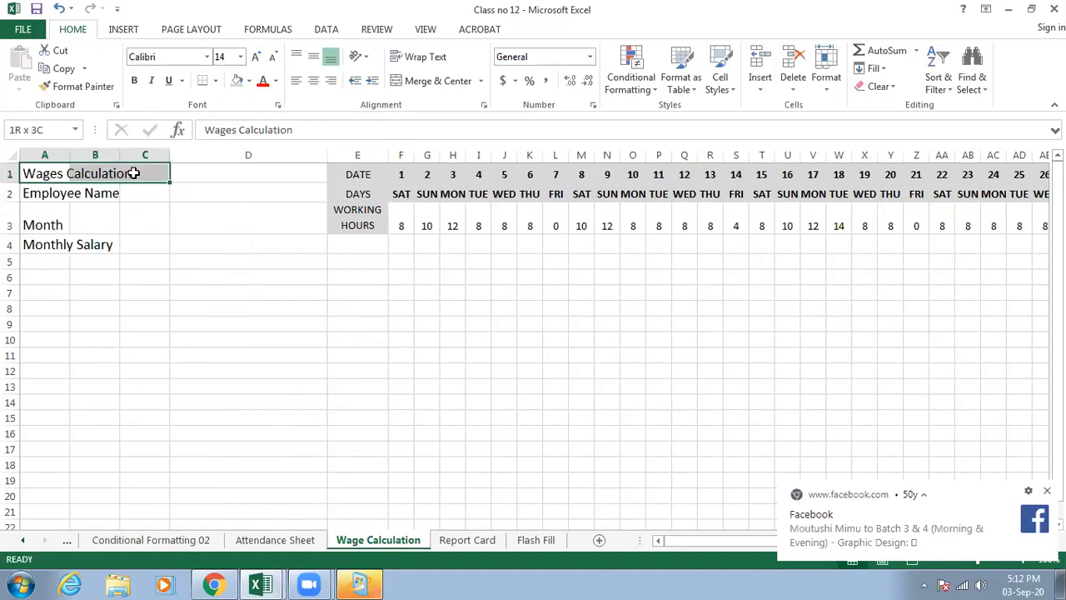
pyautogui.click(429, 81)
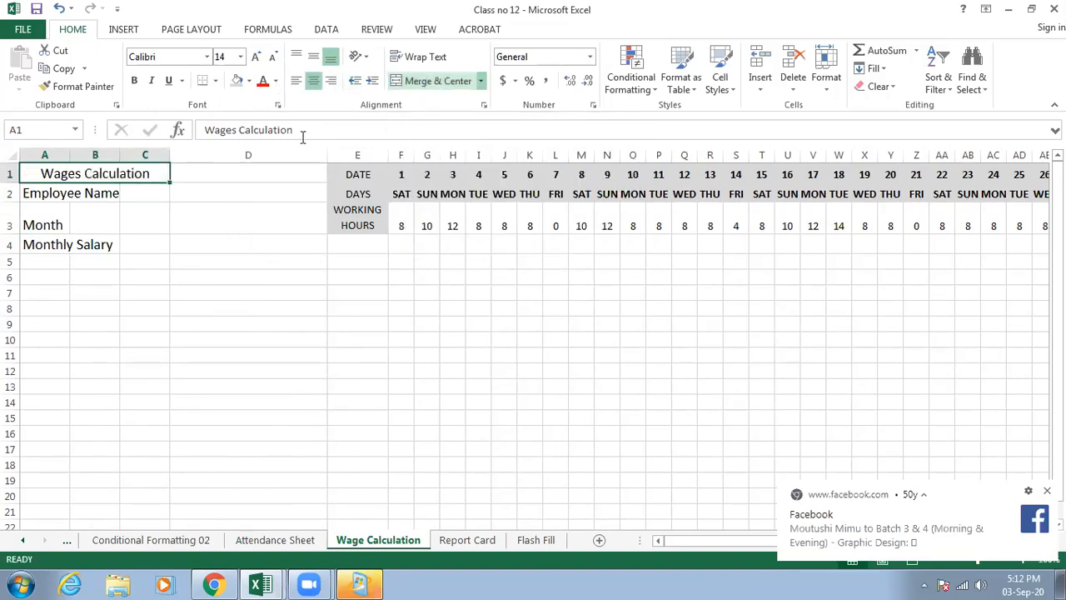
pyautogui.moveTo(43, 192); pyautogui.dragTo(150, 194)
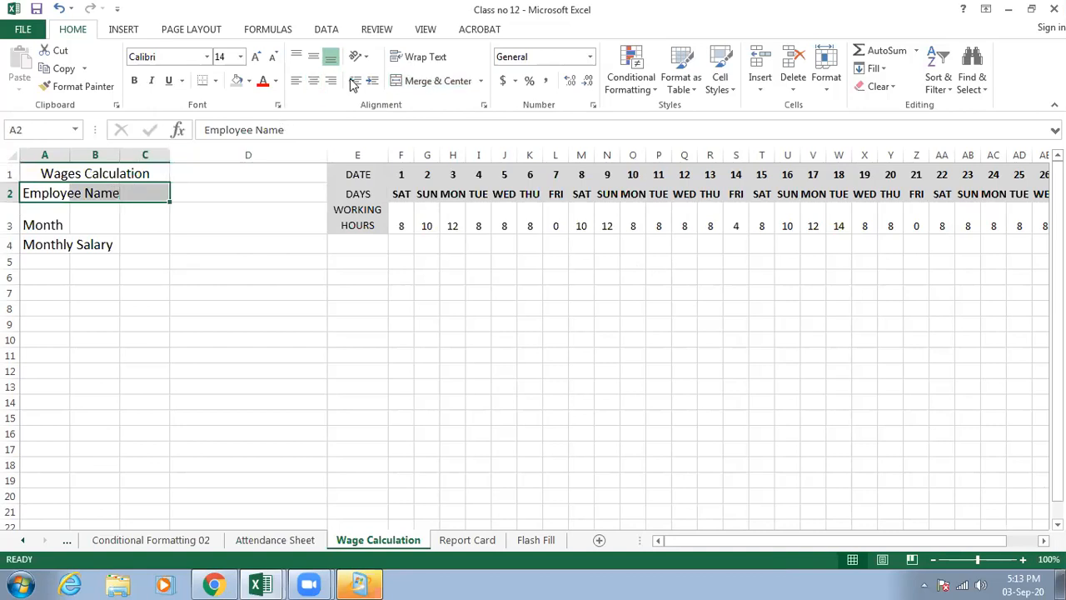
pyautogui.click(404, 80)
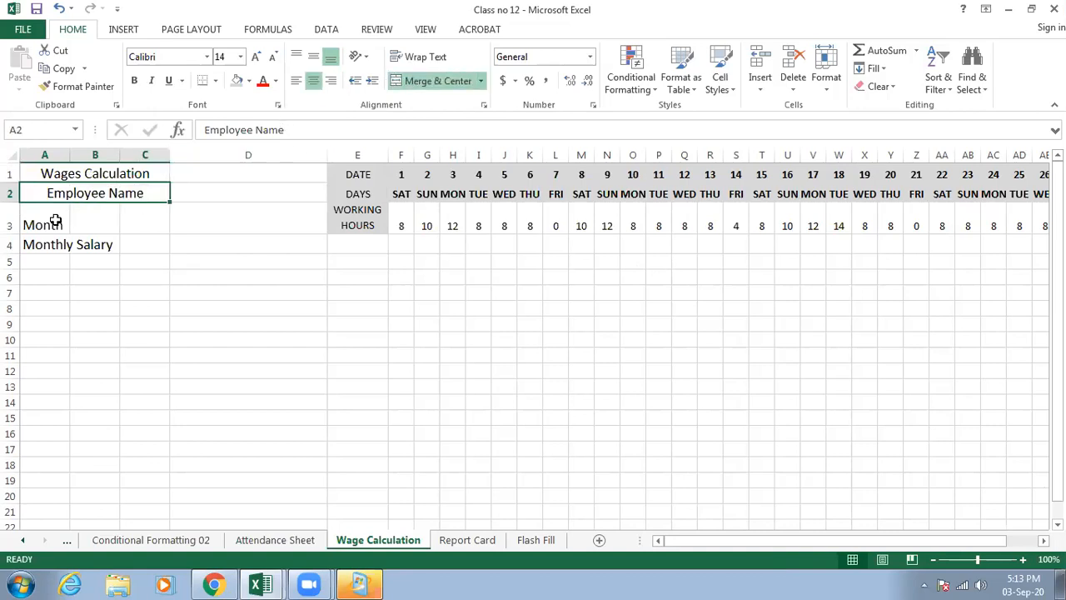
pyautogui.moveTo(25, 221); pyautogui.dragTo(127, 214)
pyautogui.click(400, 80)
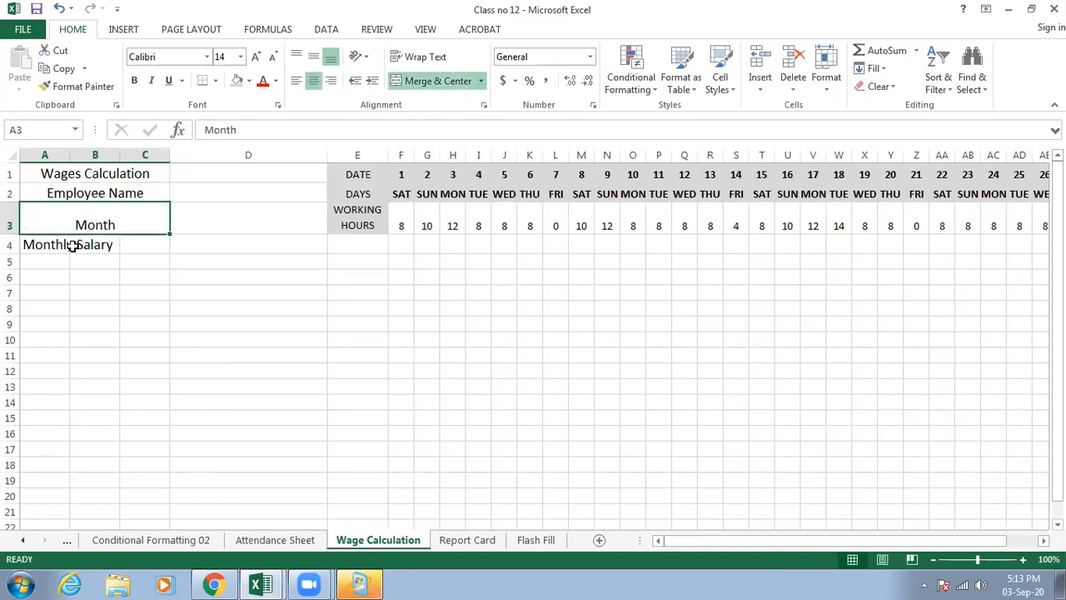
pyautogui.moveTo(74, 243); pyautogui.dragTo(130, 245)
pyautogui.moveTo(29, 242); pyautogui.dragTo(129, 243)
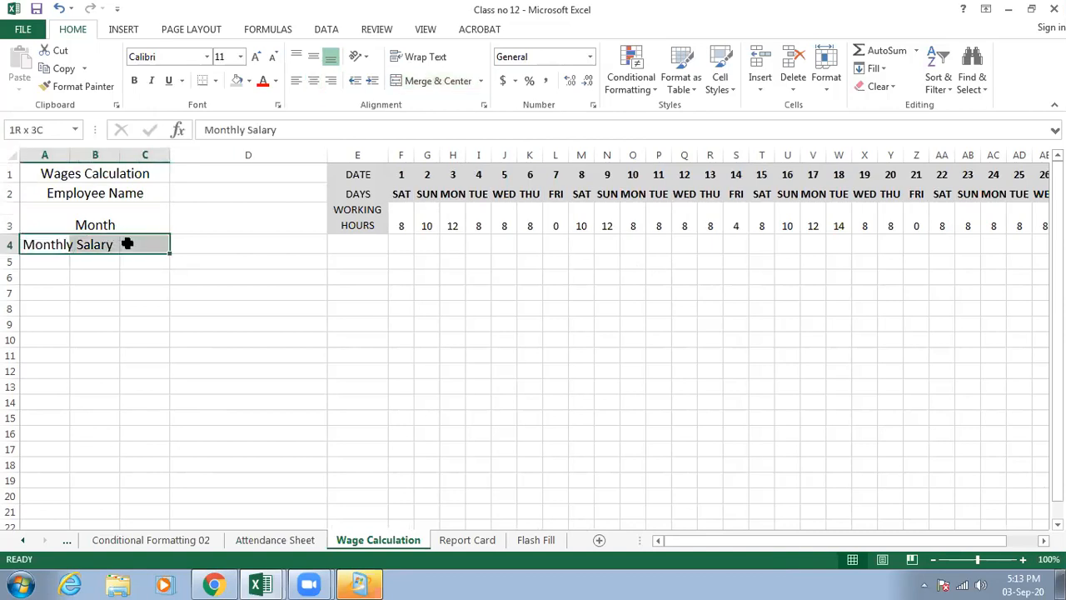
pyautogui.click(443, 80)
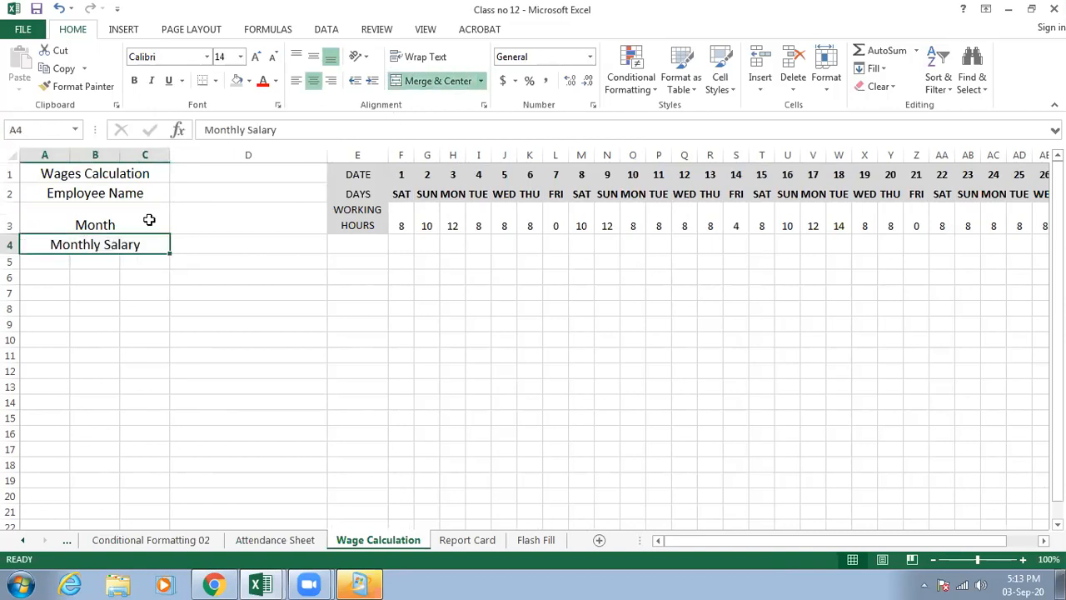
# - Right-align the four merged labels in A1:C4
pyautogui.moveTo(133, 173); pyautogui.dragTo(126, 244)
pyautogui.click(331, 80)
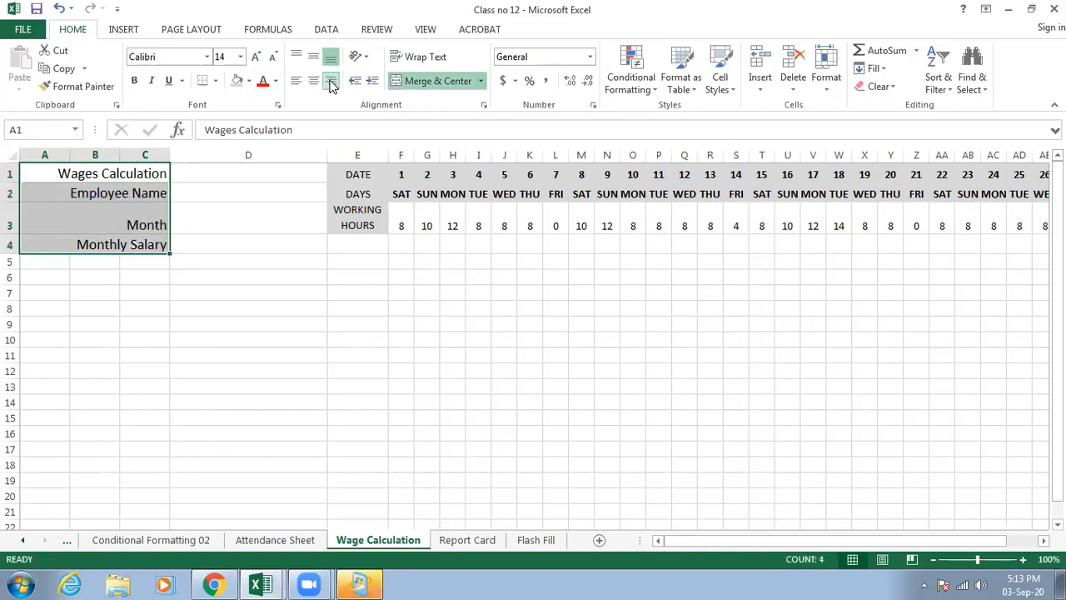
pyautogui.click(195, 173)
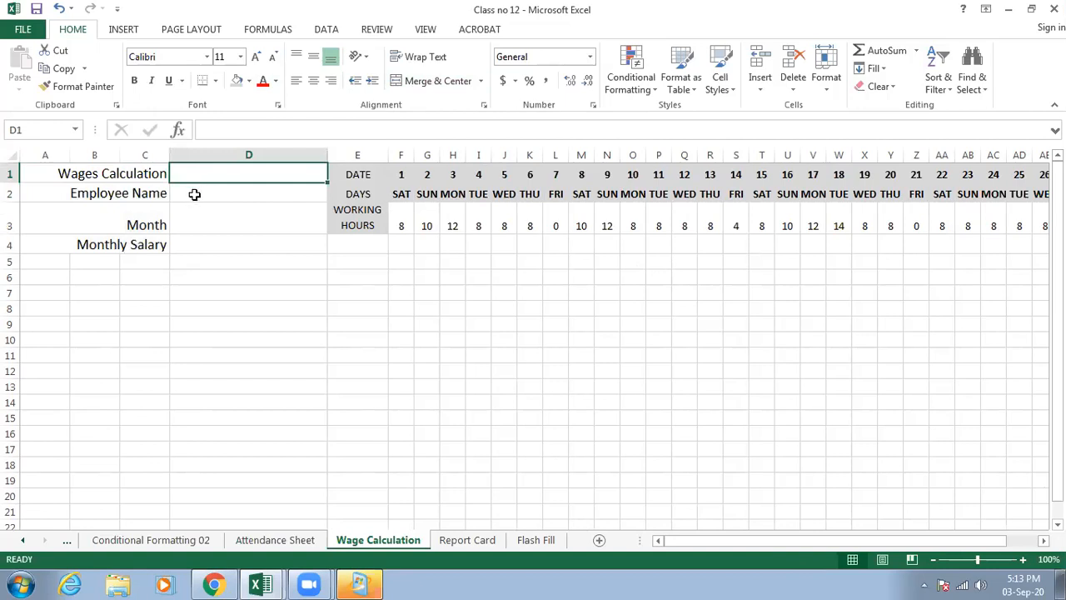
pyautogui.click(142, 174)
# - Enter the employee's first name in D2 and turn on text wrapping for that cell
pyautogui.click(192, 192)
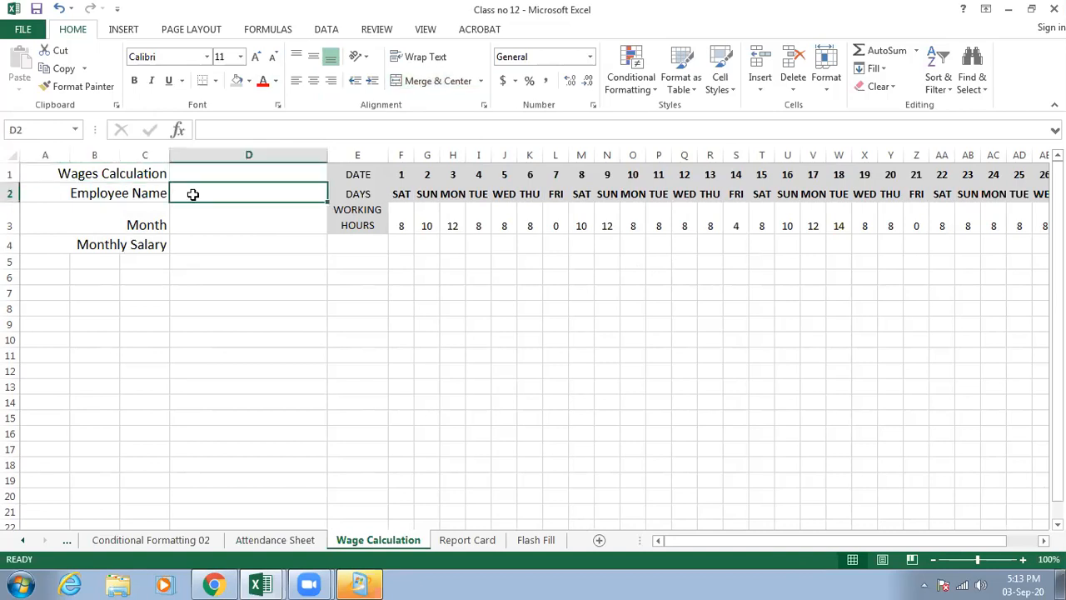
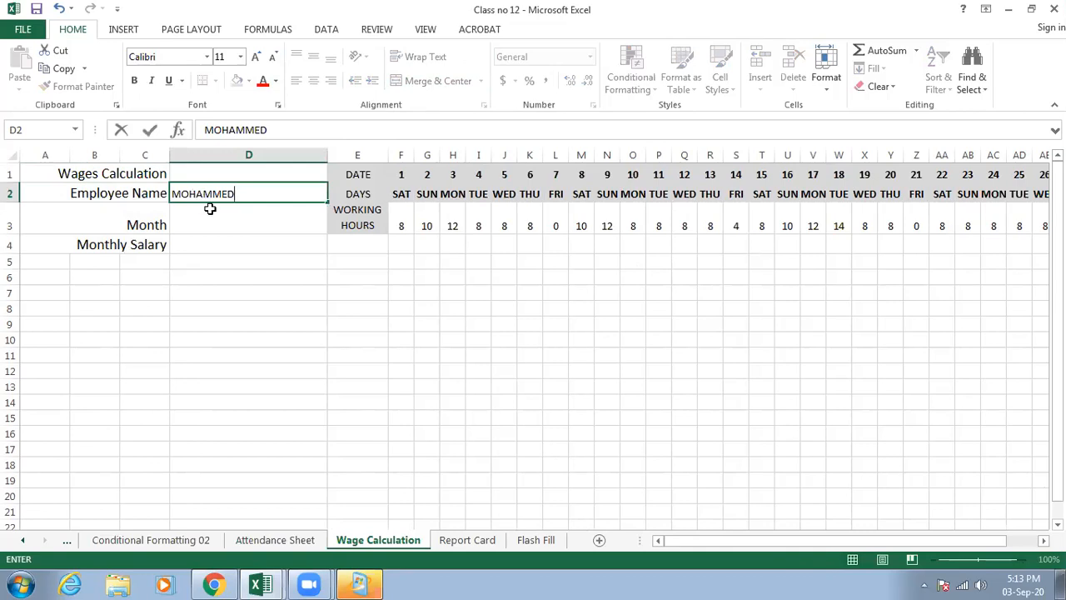
pyautogui.click(210, 209)
pyautogui.click(214, 198)
pyautogui.click(419, 58)
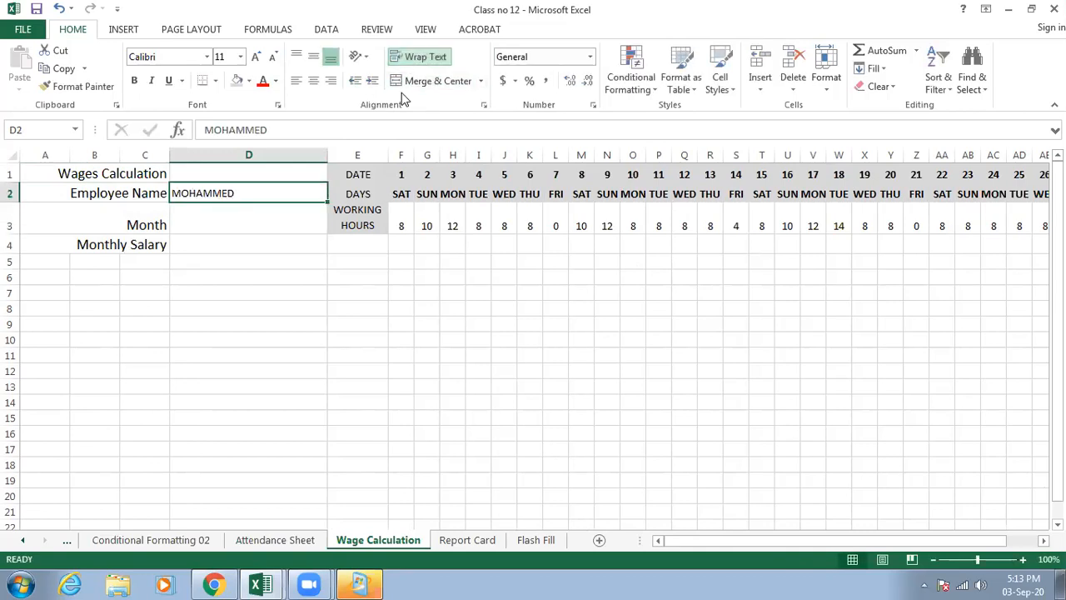
# - Complete the employee's full name in D2, removing the surplus last word
pyautogui.doubleClick(268, 192)
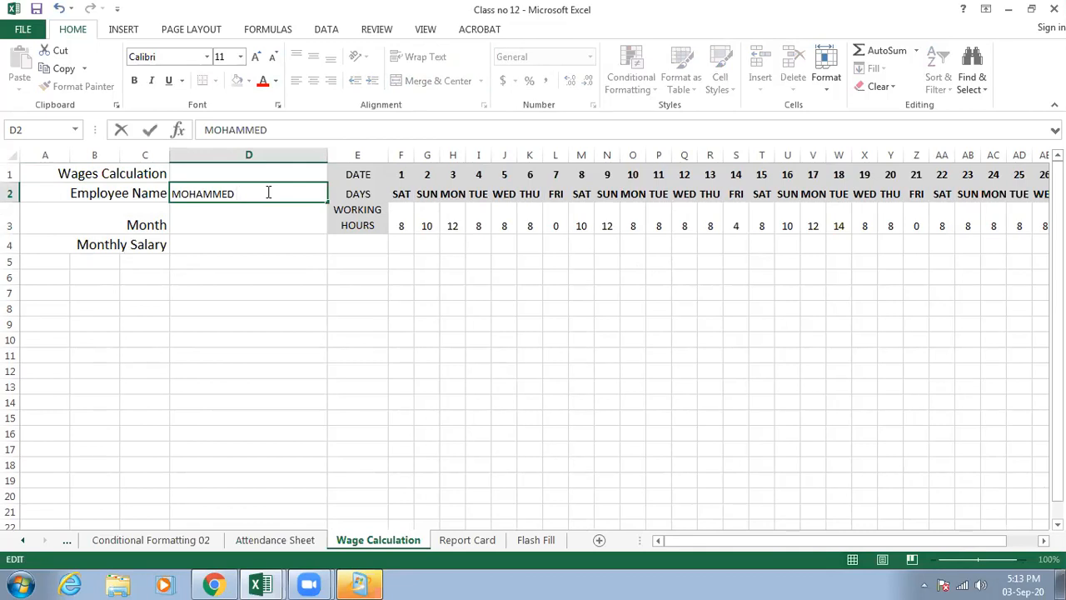
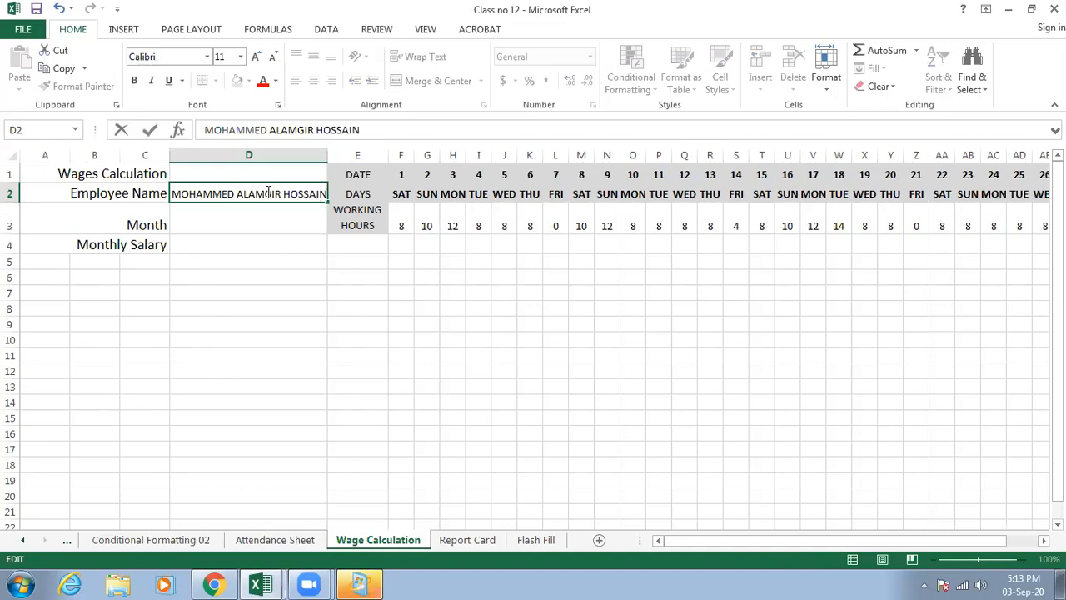
# - Enter AUGUST as the month in D3
pyautogui.click(258, 216)
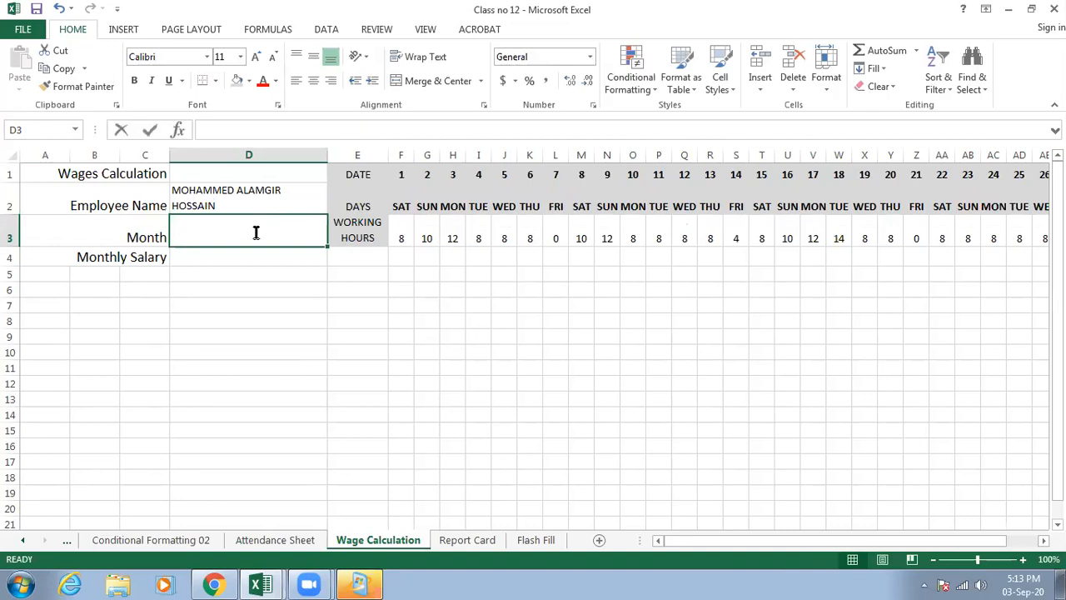
pyautogui.write('a')
pyautogui.write('AUGUST')
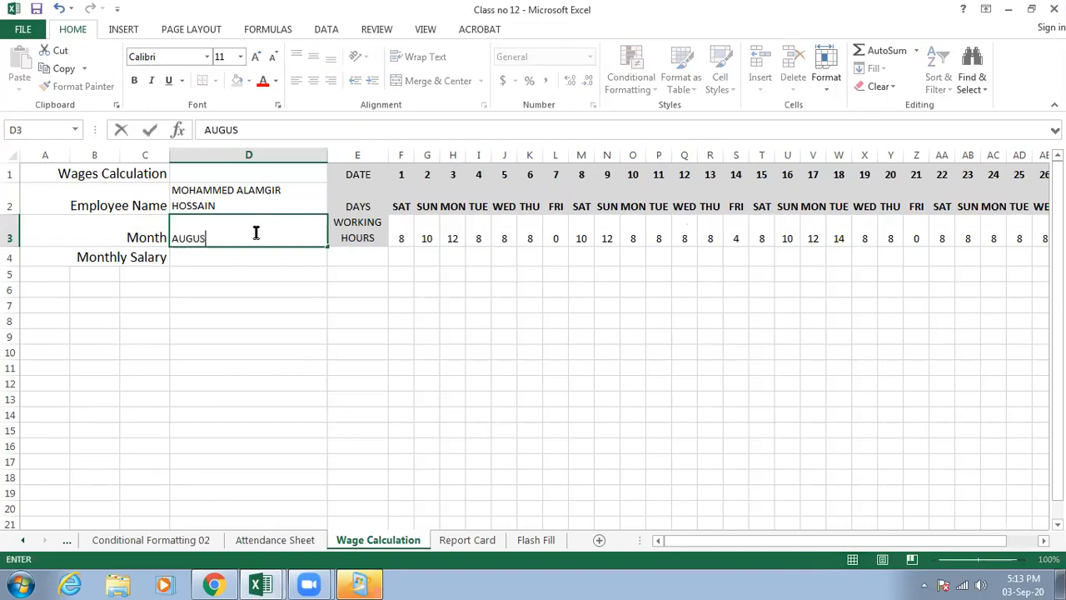
pyautogui.click(217, 290)
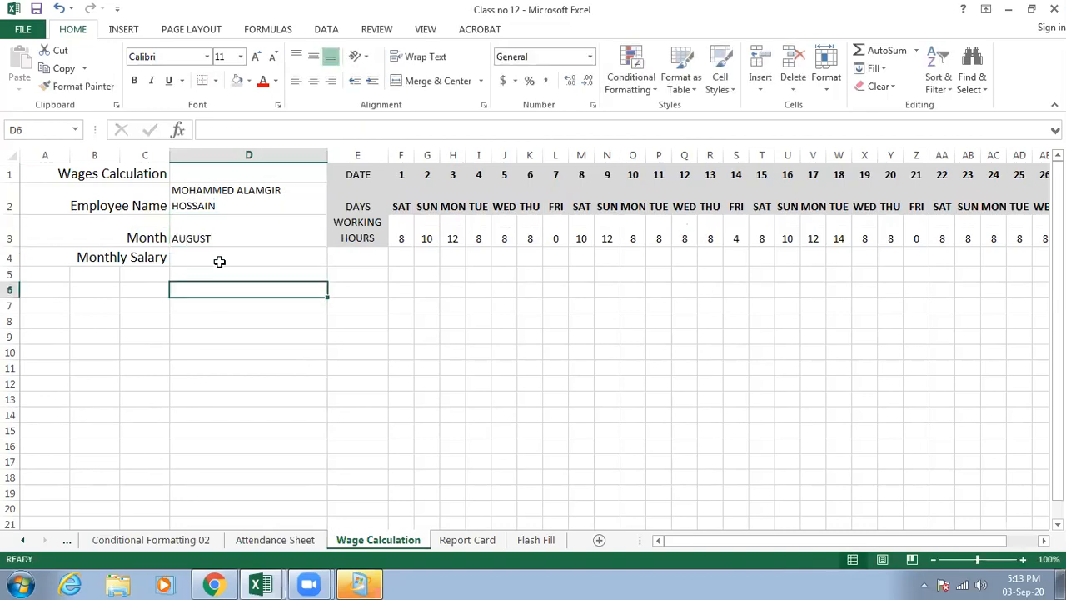
# - Enter 12000 as the monthly salary in D4
pyautogui.press('Up')
pyautogui.press('Up')
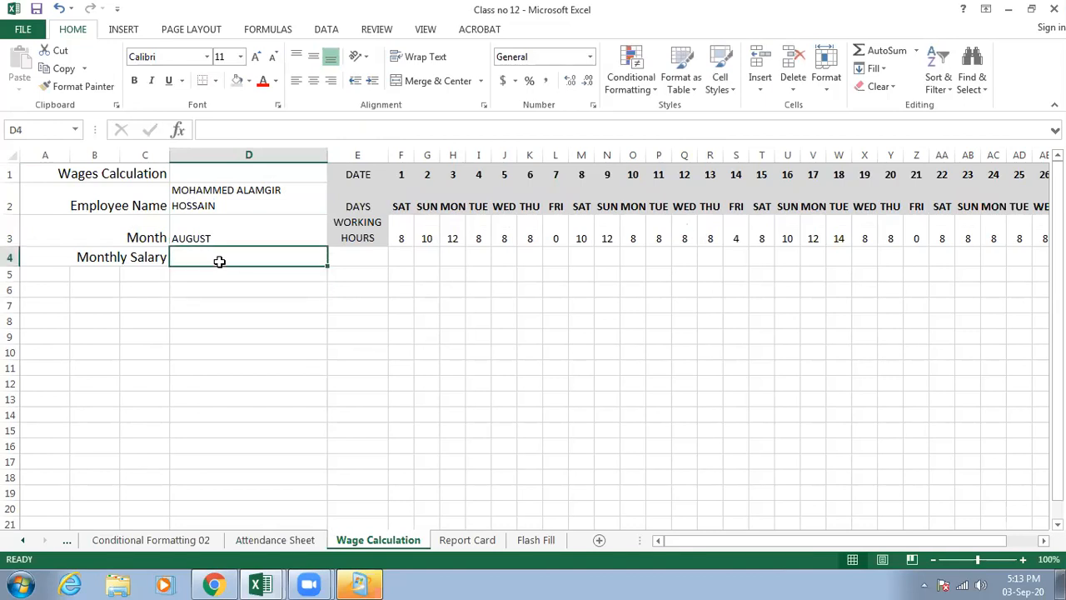
pyautogui.write('12000')
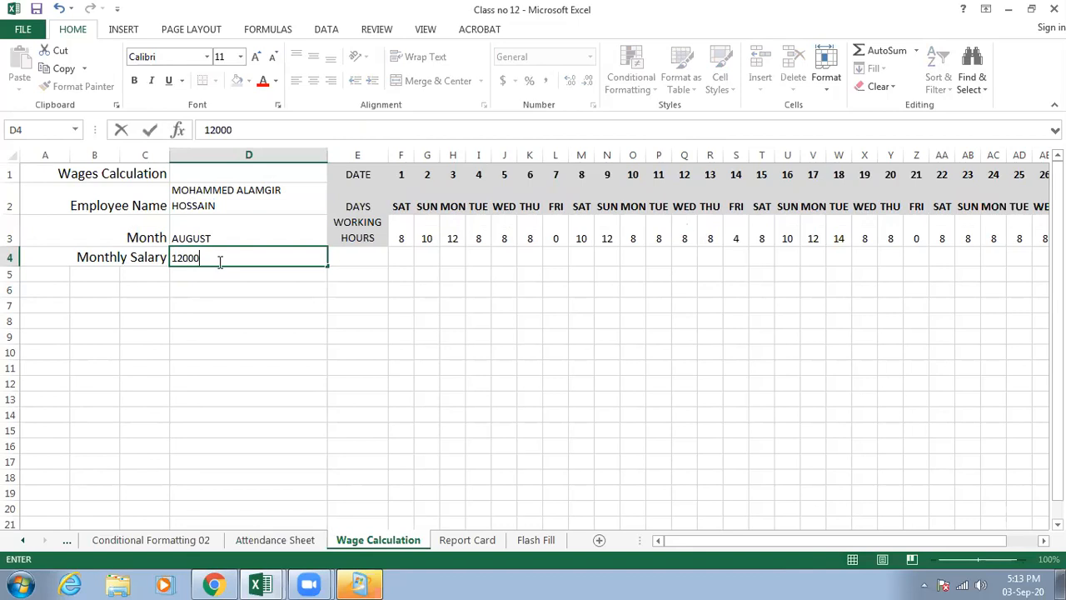
pyautogui.press('Return')
# - Apply the Accounting number format to the monthly salary in D4
pyautogui.click(240, 257)
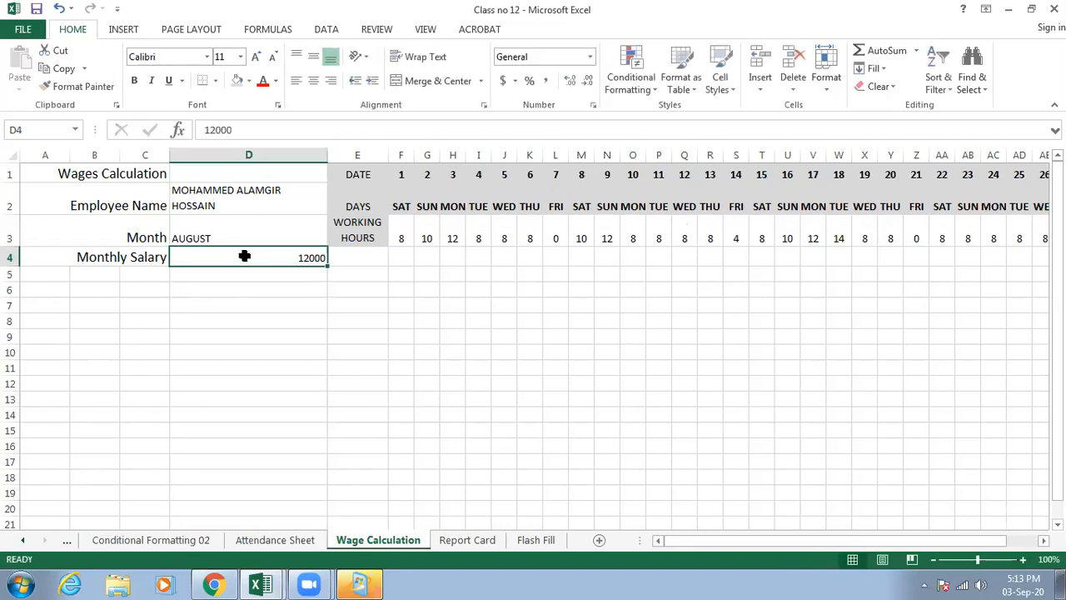
pyautogui.click(592, 61)
pyautogui.scroll(-1, 566, 310)
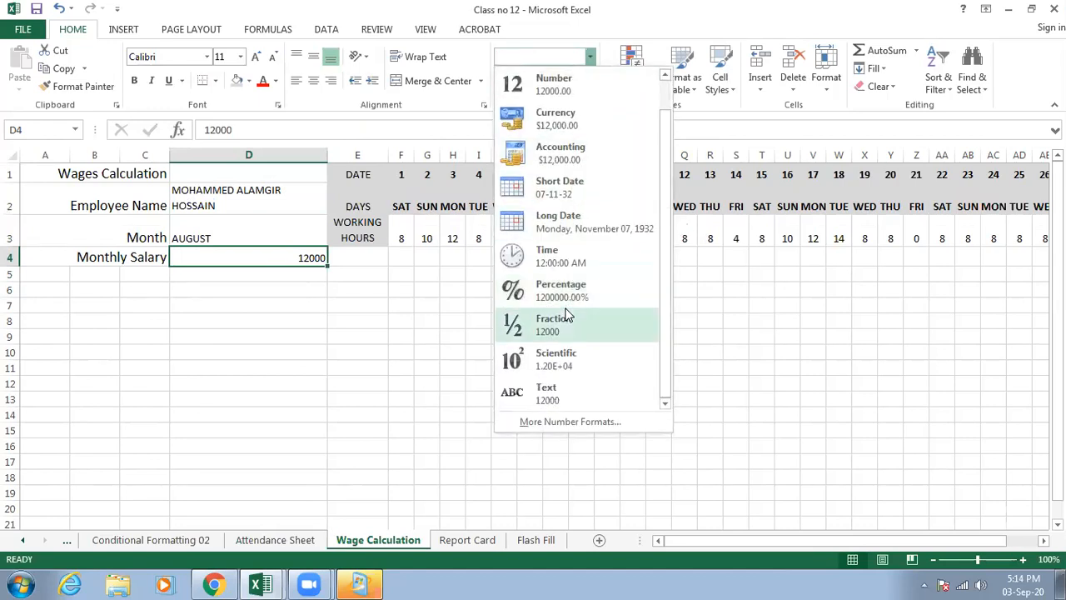
pyautogui.scroll(1, 565, 291)
pyautogui.click(565, 183)
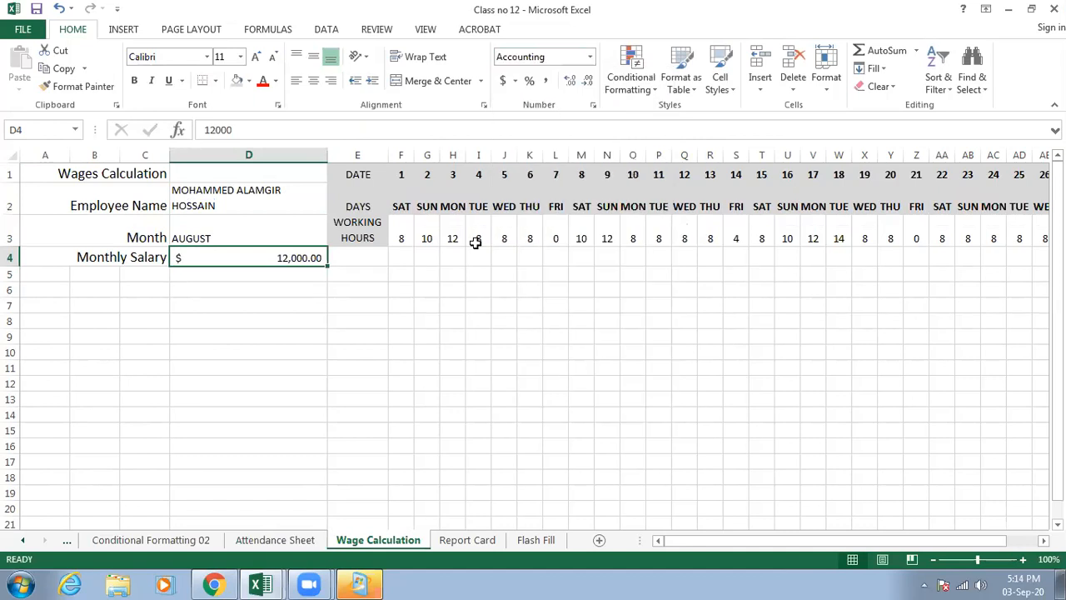
# - Change the accounting currency symbol of the monthly salary in D4 to BDT
pyautogui.click(515, 81)
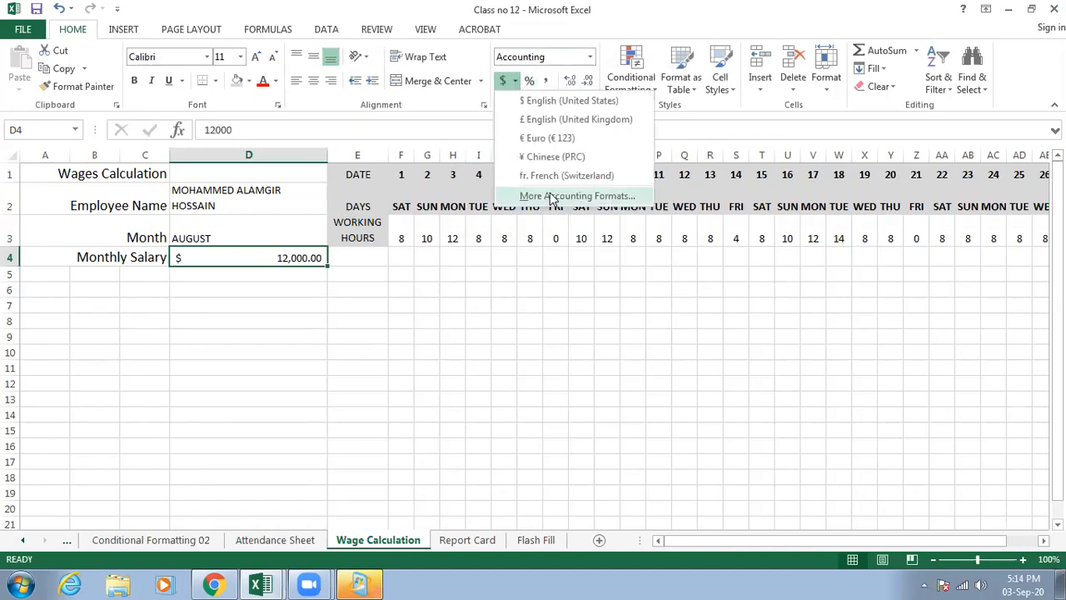
pyautogui.click(549, 195)
pyautogui.click(638, 207)
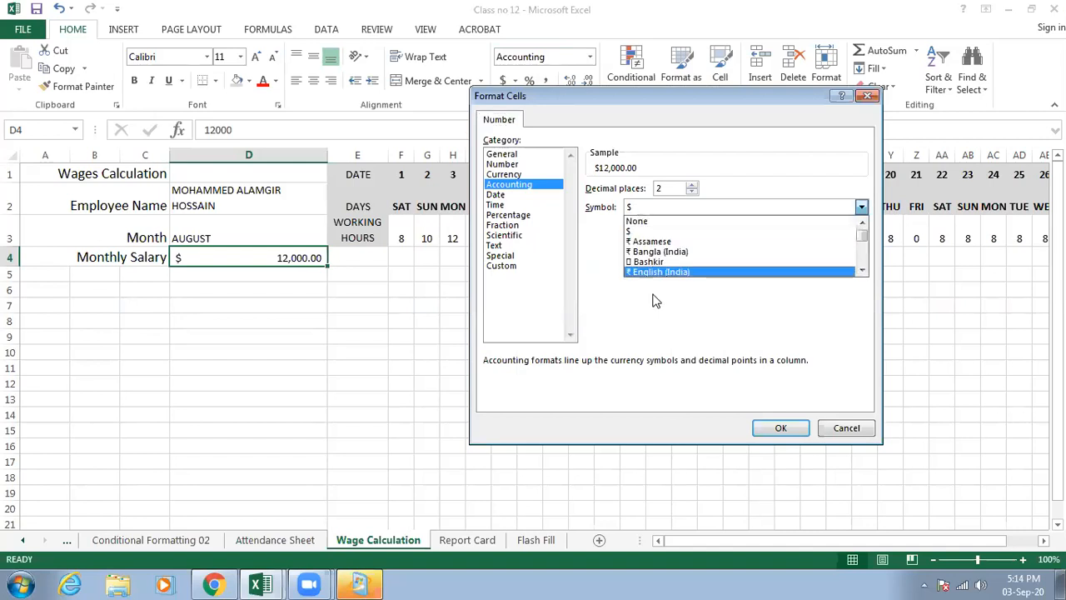
pyautogui.press('b')
pyautogui.press('b')
pyautogui.press('b')
pyautogui.click(771, 426)
pyautogui.click(771, 427)
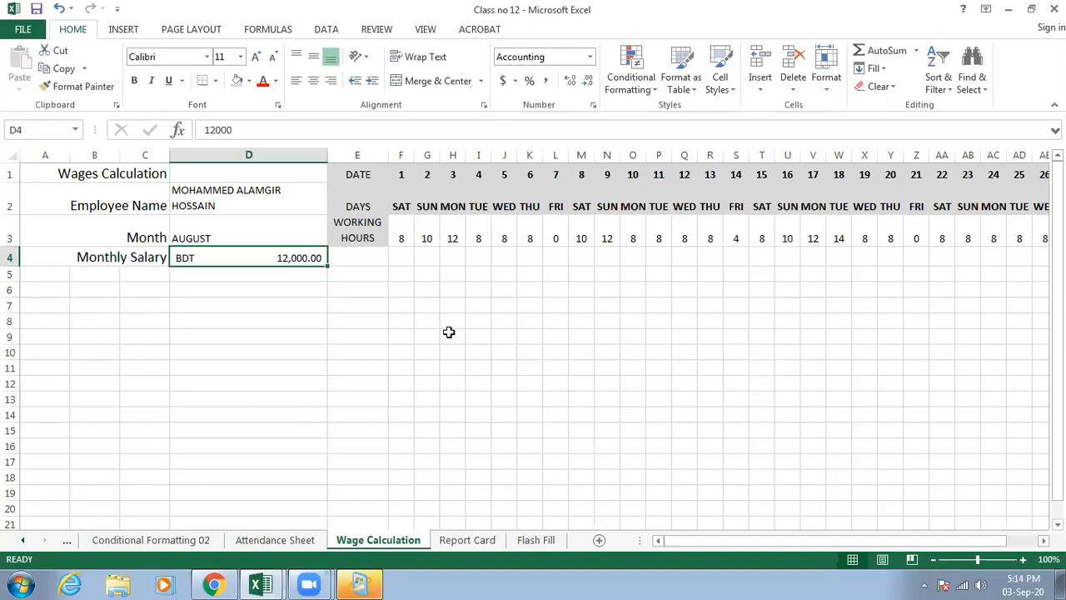
pyautogui.click(349, 333)
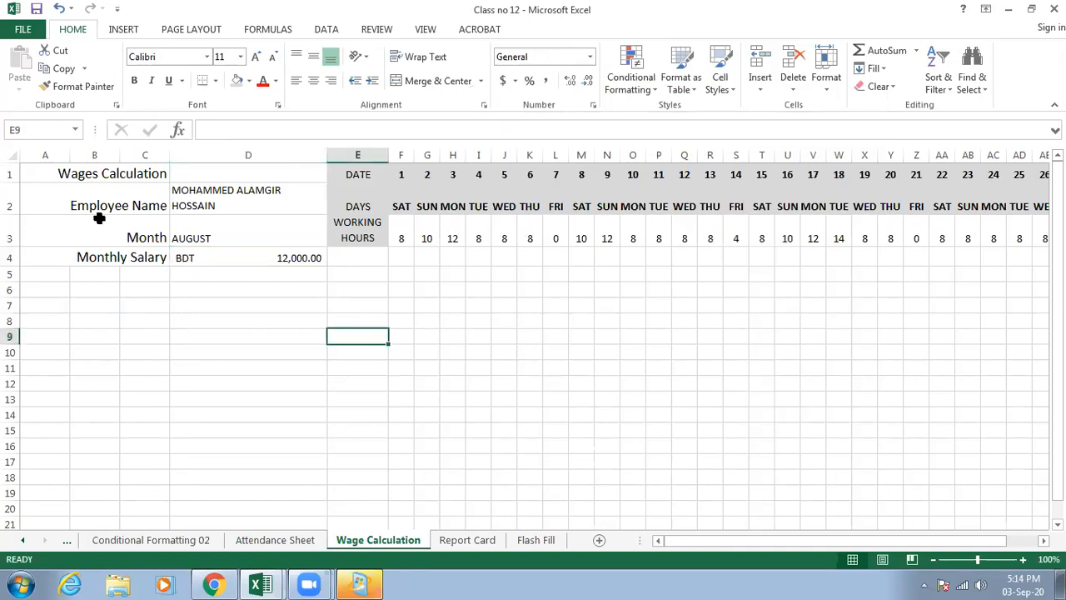
# - Apply the grey fill to the merged labels in A1:C4
pyautogui.moveTo(111, 169); pyautogui.dragTo(121, 257)
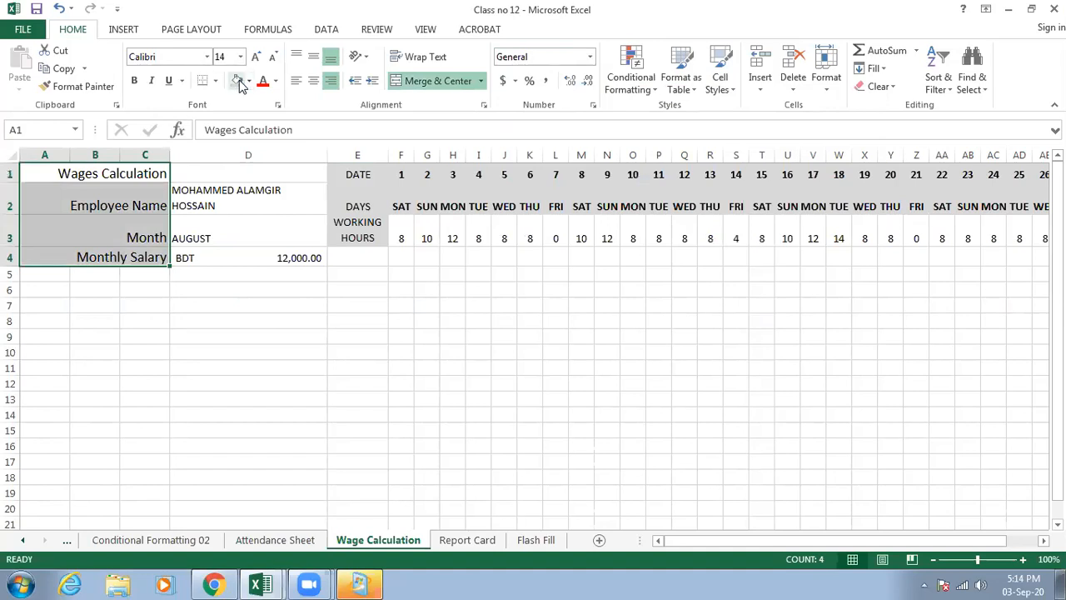
pyautogui.click(238, 80)
pyautogui.click(208, 316)
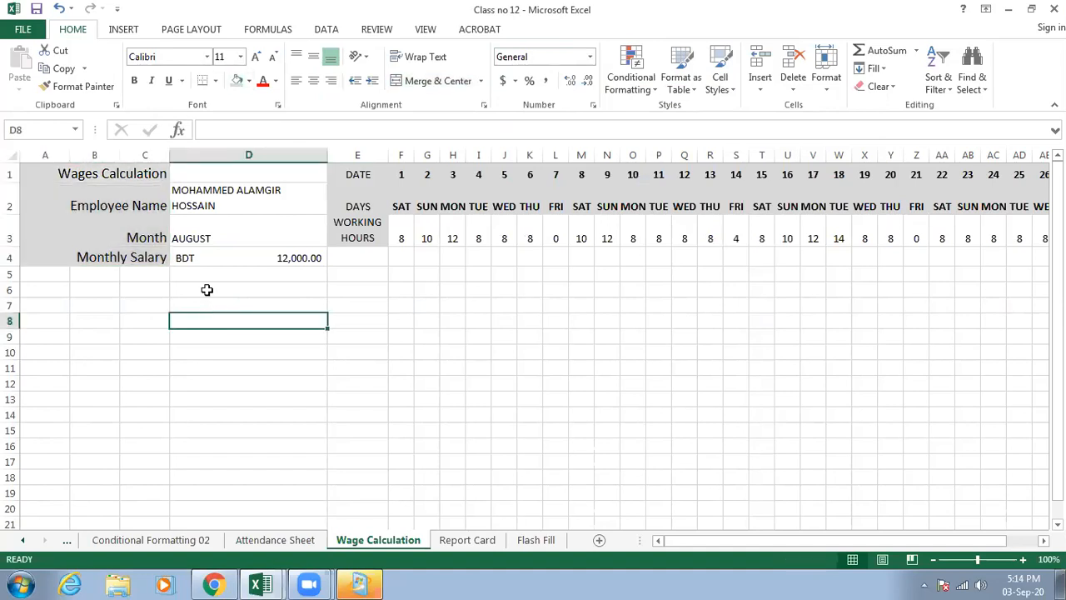
# - Unmerge the "Wages Calculation" title and merge and center it across A1:D1 instead
pyautogui.moveTo(150, 176); pyautogui.dragTo(184, 175)
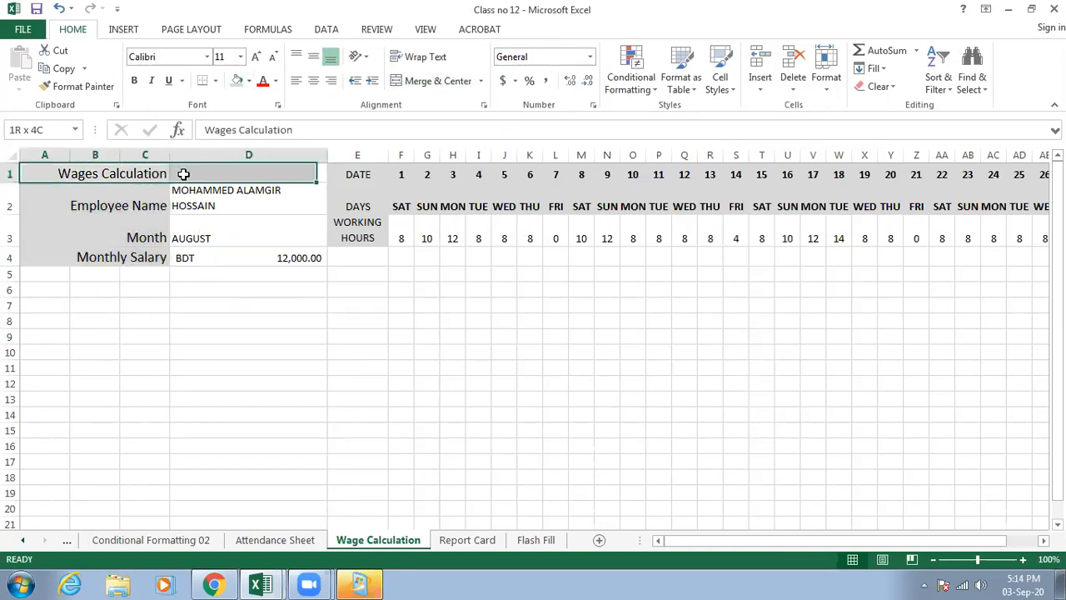
pyautogui.click(403, 81)
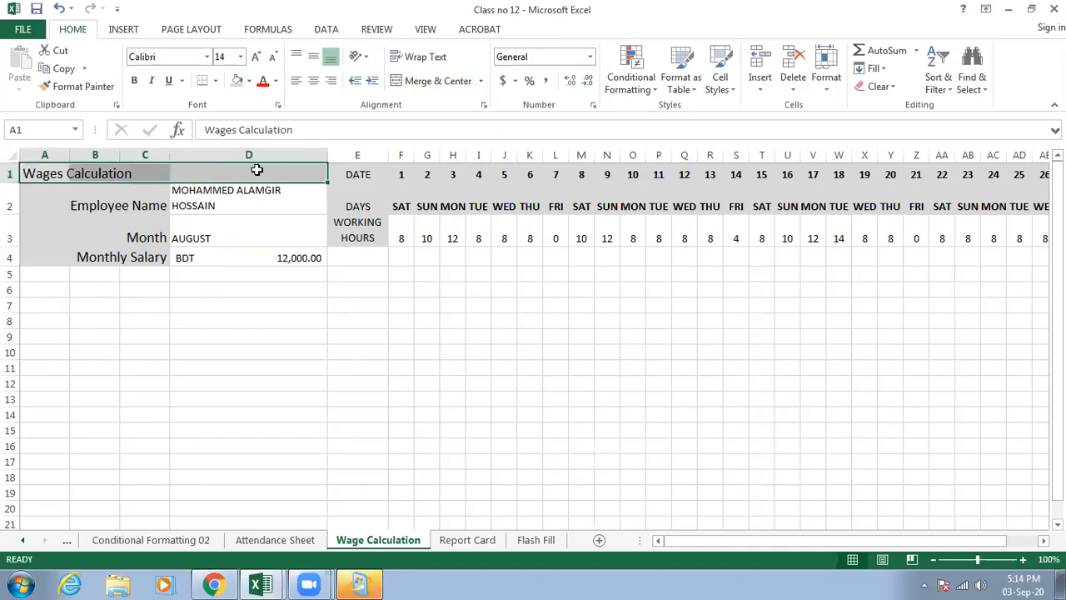
pyautogui.click(314, 81)
pyautogui.click(399, 81)
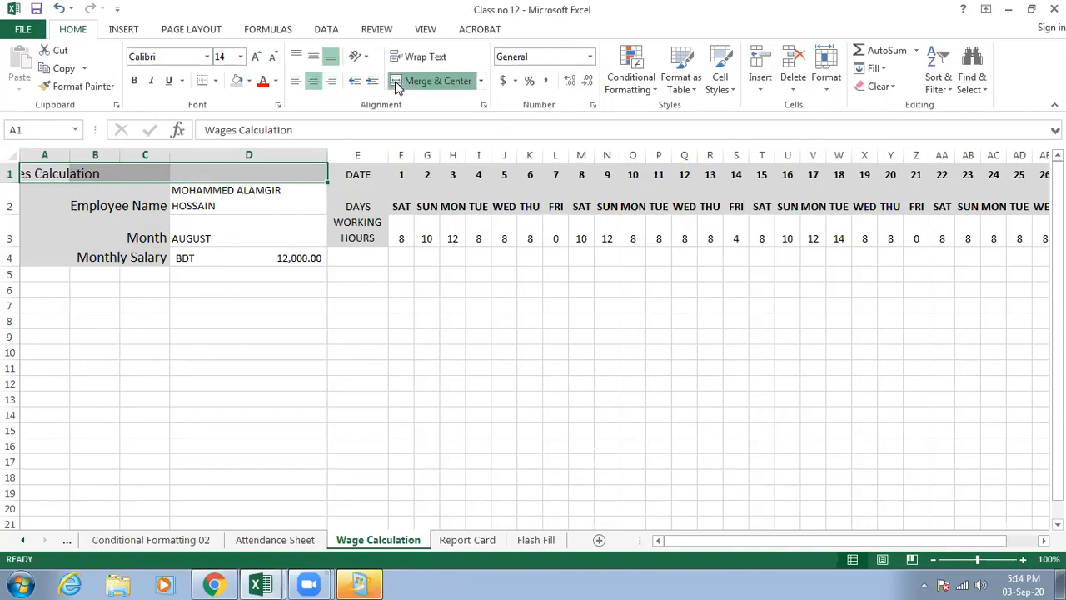
# - Merge and center cells A5:C5 below the Monthly Salary label and enter "HOURLY RATE" there
pyautogui.click(244, 260)
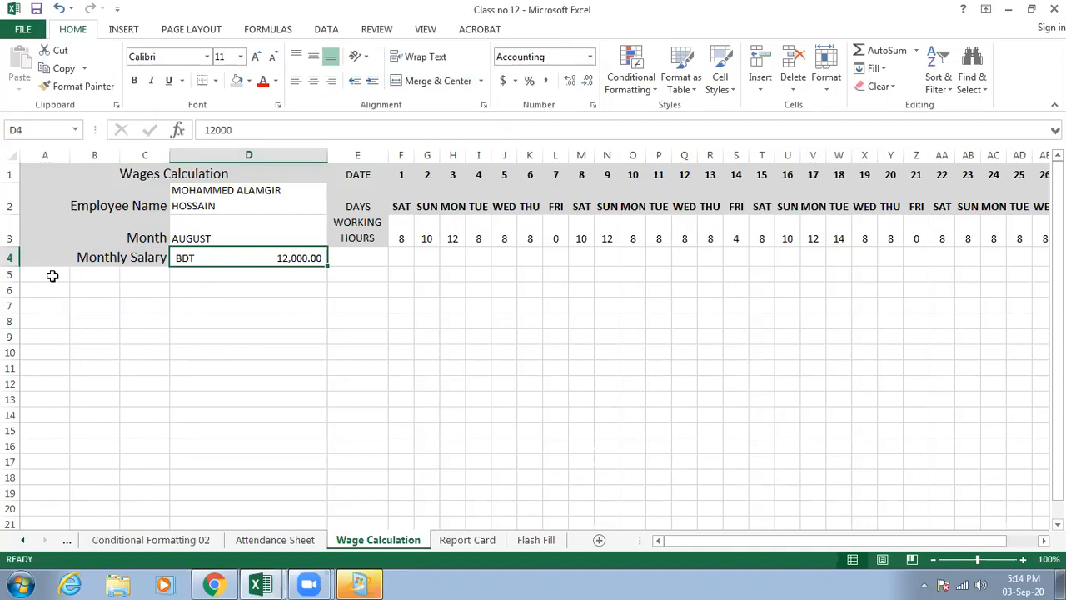
pyautogui.moveTo(51, 276); pyautogui.dragTo(147, 274)
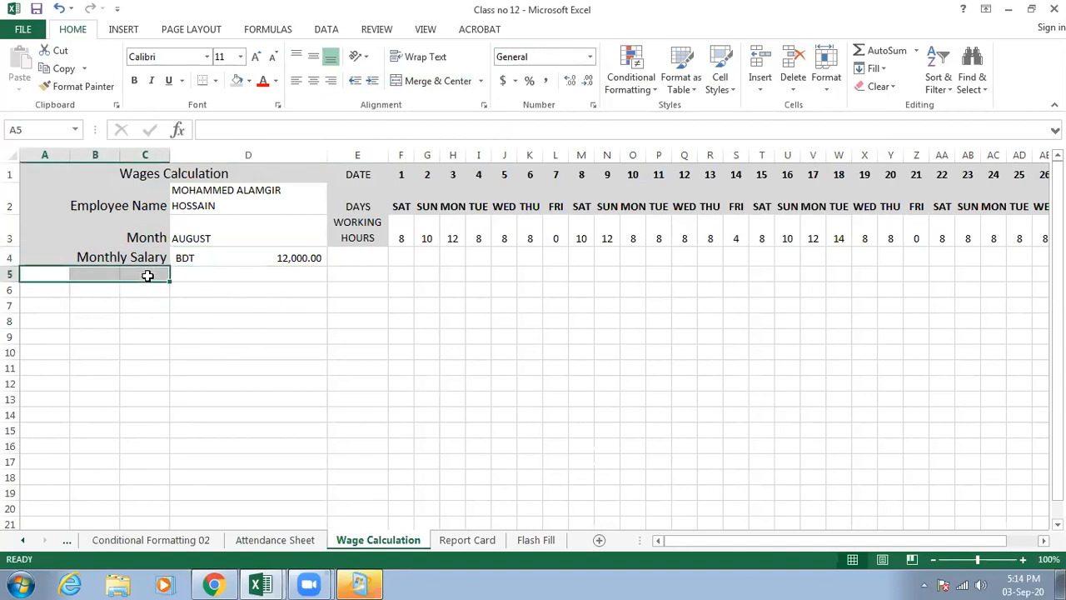
pyautogui.click(409, 84)
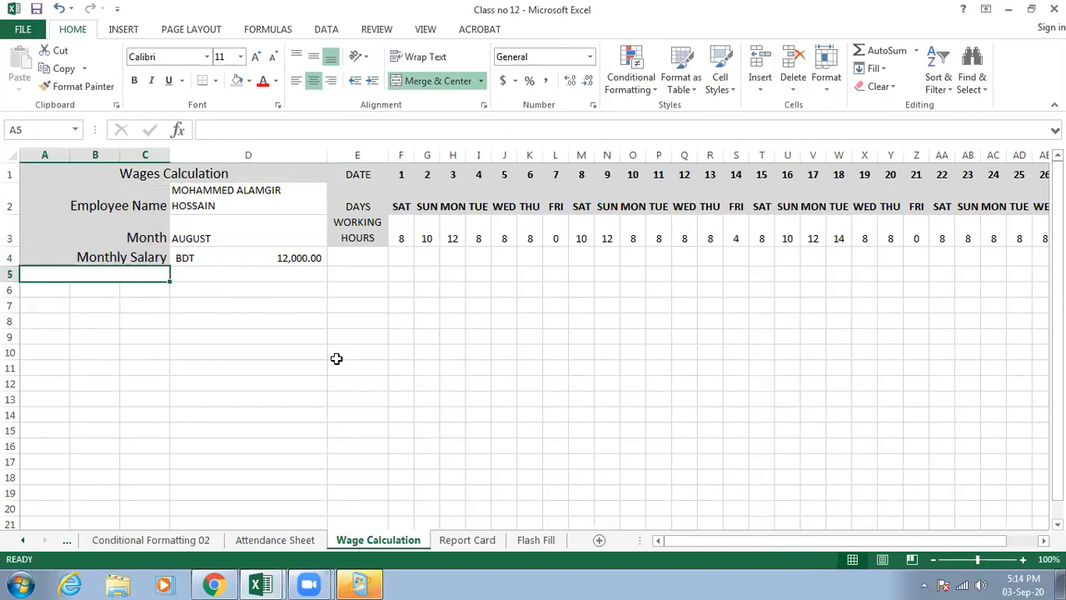
pyautogui.write('Hou')
pyautogui.press('BackSpace')
pyautogui.press('BackSpace')
pyautogui.press('BackSpace')
pyautogui.write('HOURLY RATE')
pyautogui.press('Return')
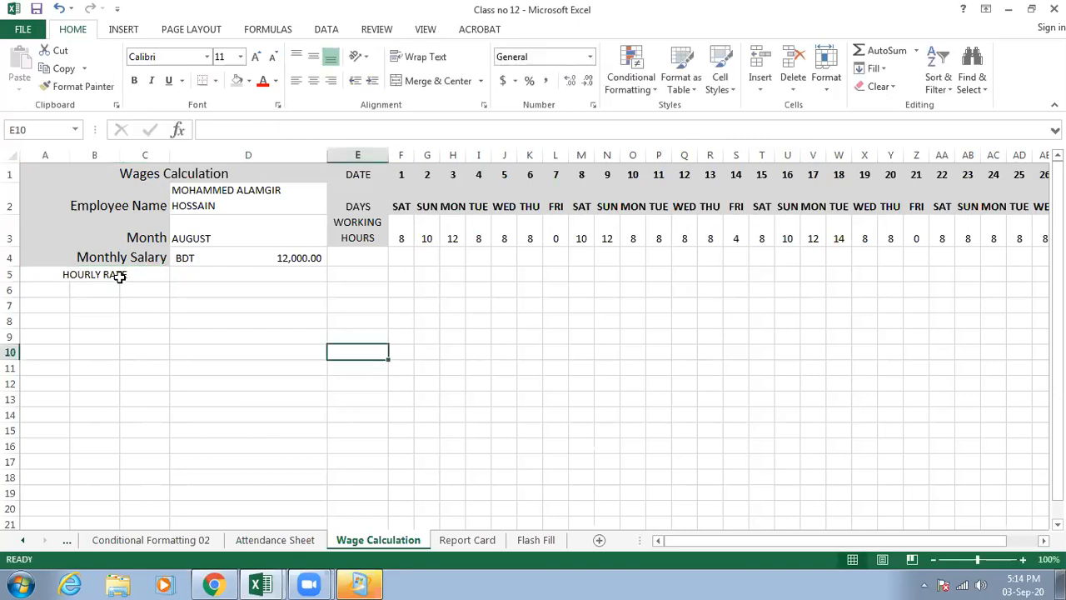
# - Apply the grey fill to the HOURLY RATE label in A5 and right-align it
pyautogui.click(117, 275)
pyautogui.click(236, 80)
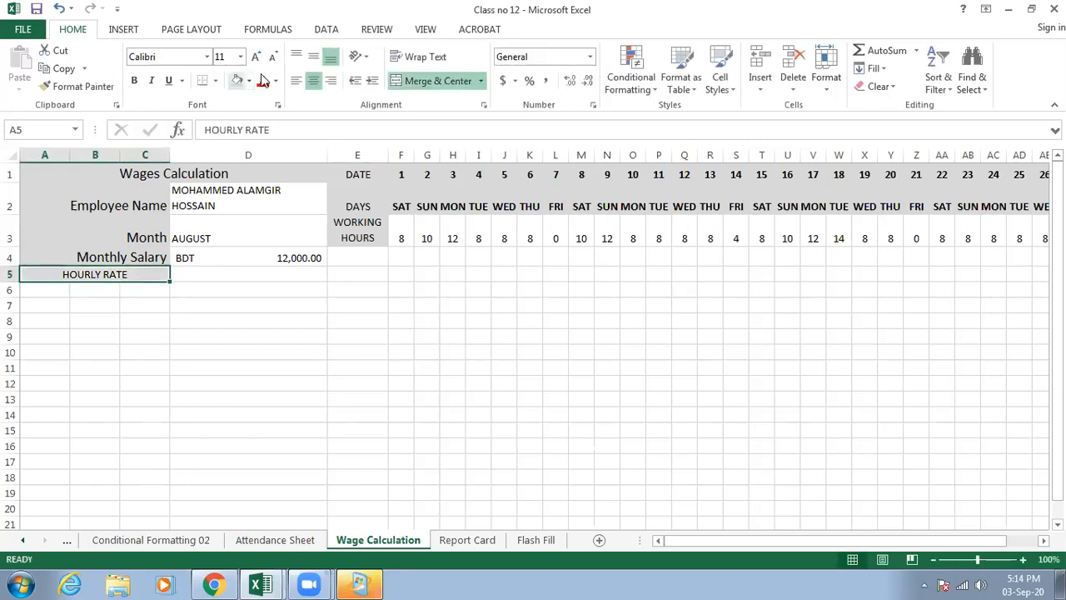
pyautogui.click(331, 81)
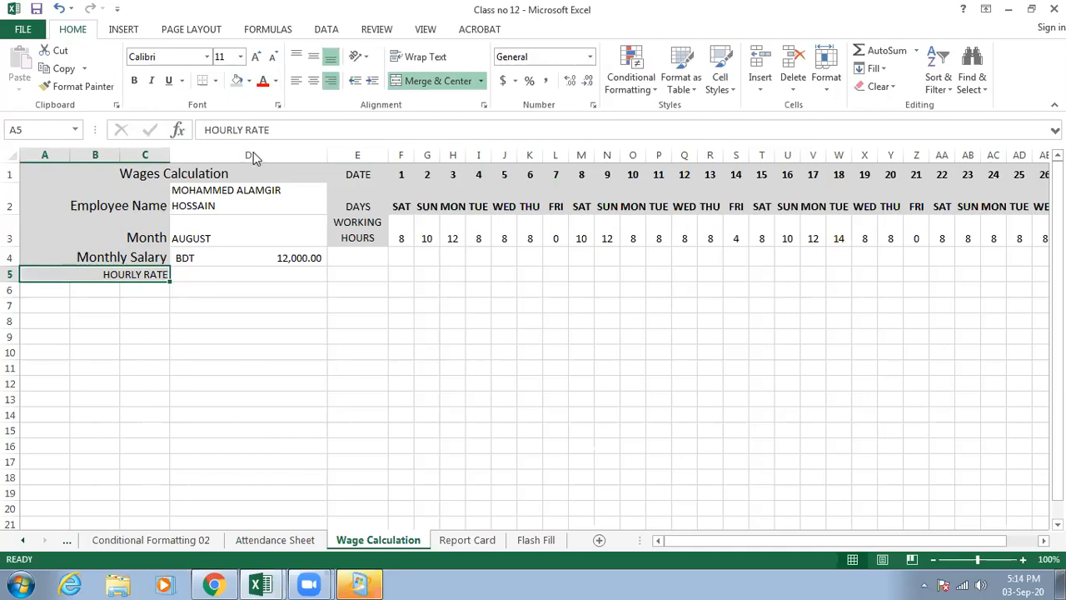
# - Make the HOURLY RATE label in A5 bold and set its font size to 14
pyautogui.click(136, 82)
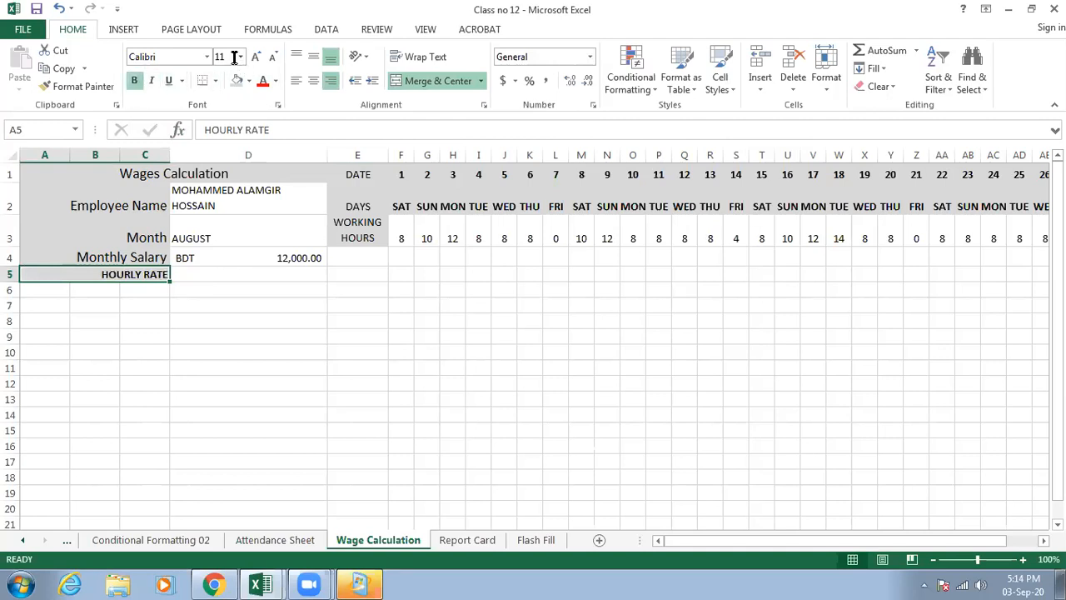
pyautogui.click(145, 258)
pyautogui.click(143, 274)
pyautogui.click(241, 57)
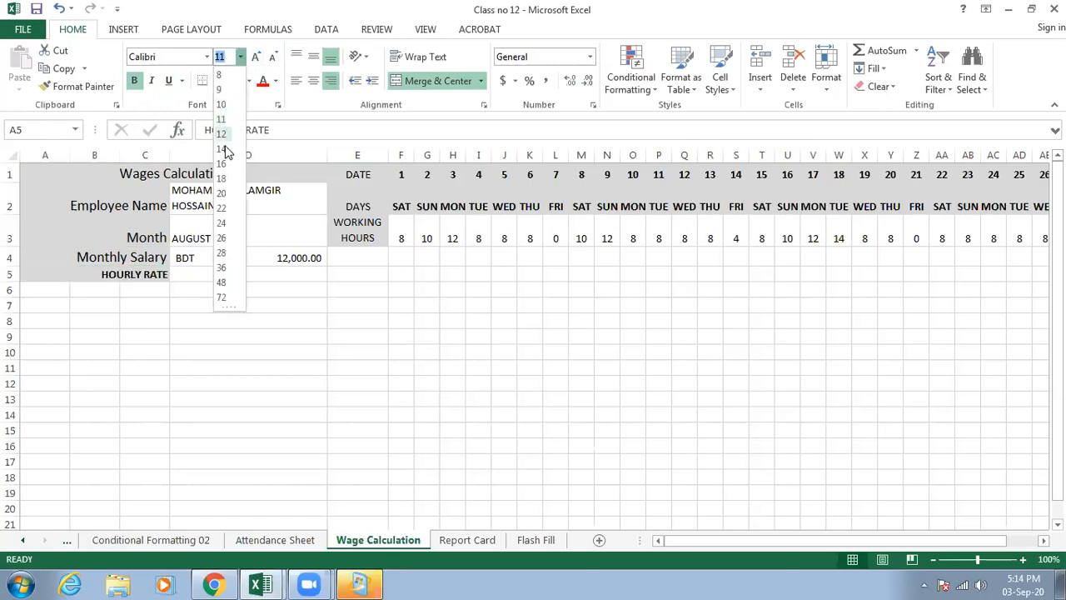
pyautogui.click(226, 150)
# - Remove the bold formatting from the HOURLY RATE label in A5
pyautogui.click(247, 279)
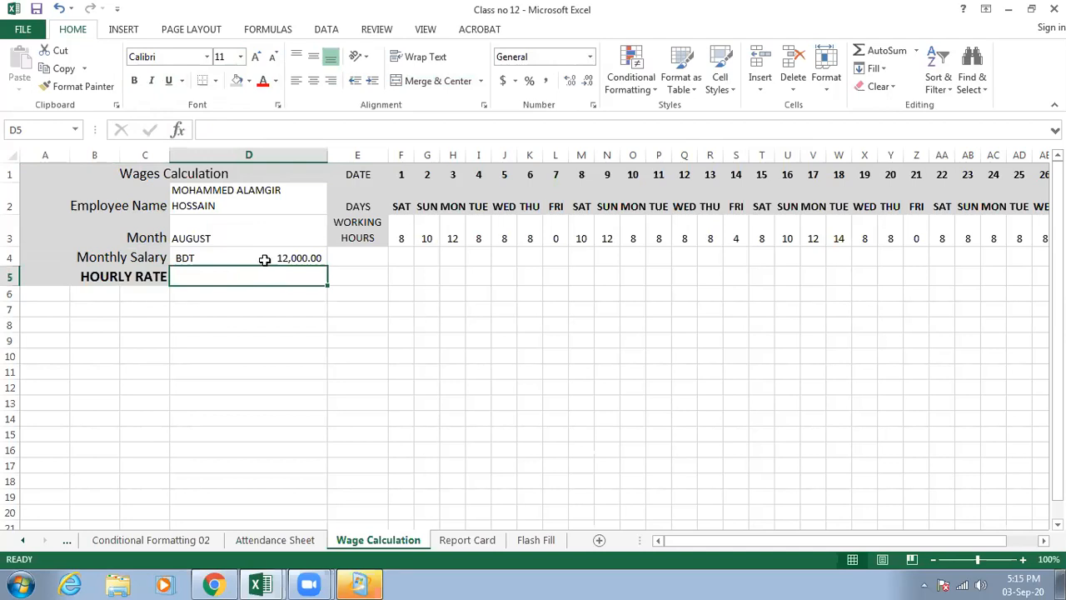
pyautogui.click(261, 265)
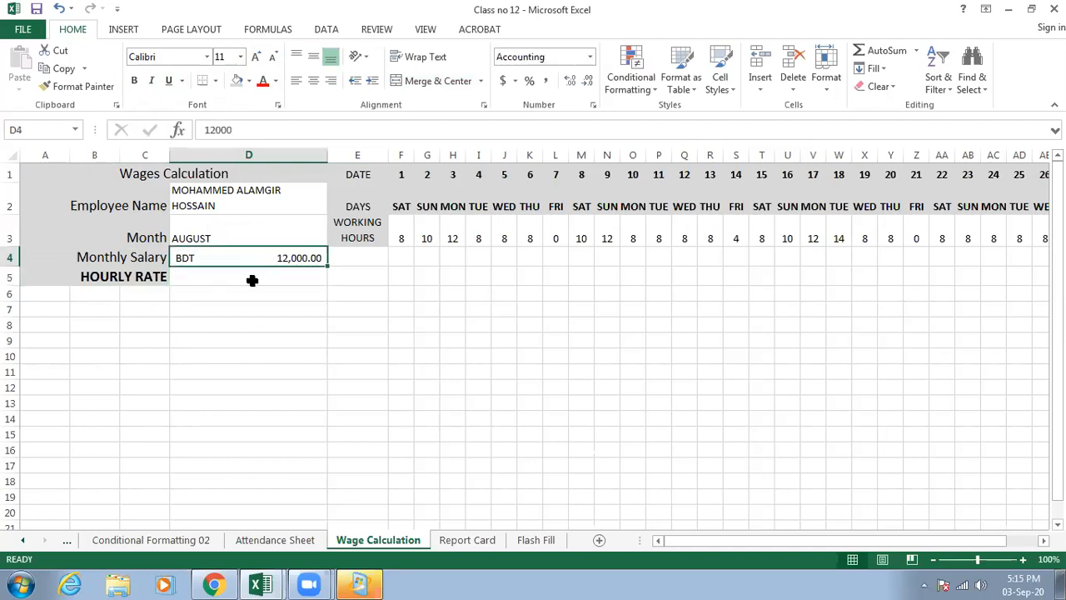
pyautogui.click(252, 281)
pyautogui.click(129, 277)
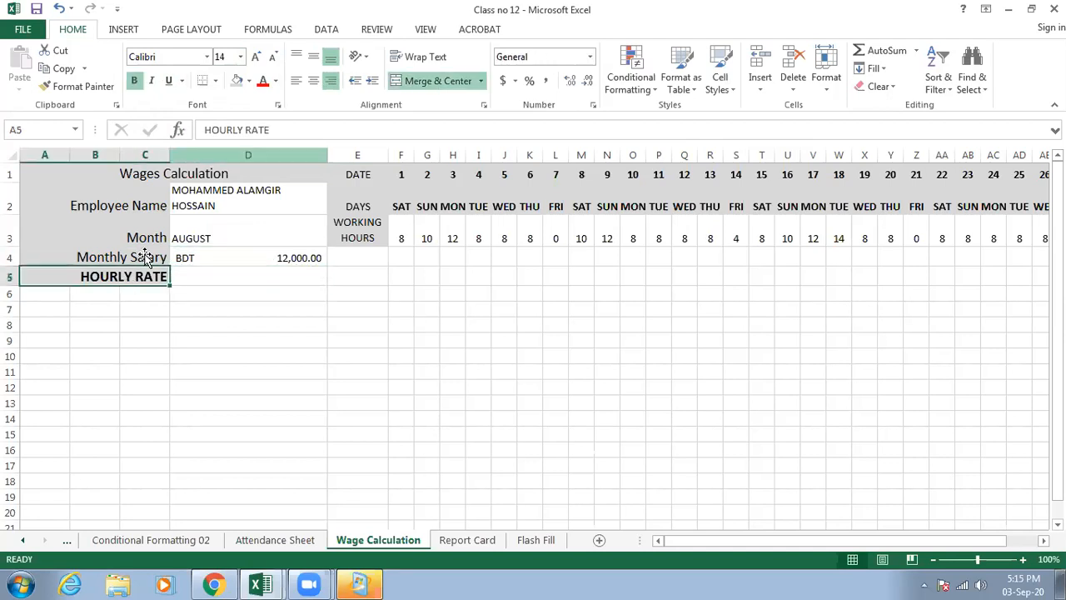
pyautogui.click(136, 78)
# - Try to enter the formula =D4/30) in D5 for the hourly rate, declining the suggested correction
pyautogui.click(238, 272)
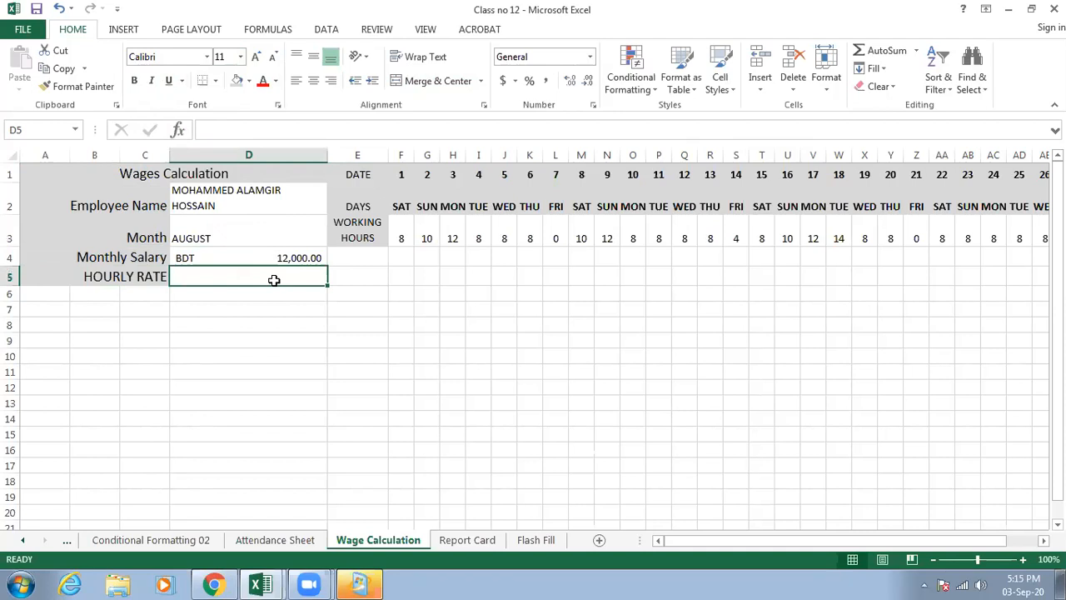
pyautogui.write('=')
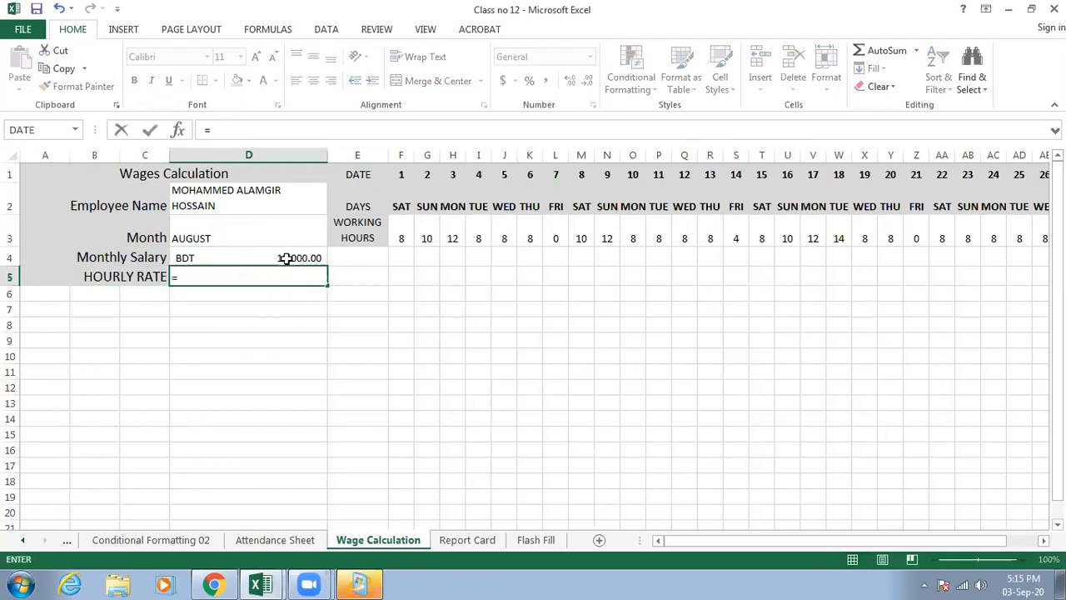
pyautogui.click(285, 259)
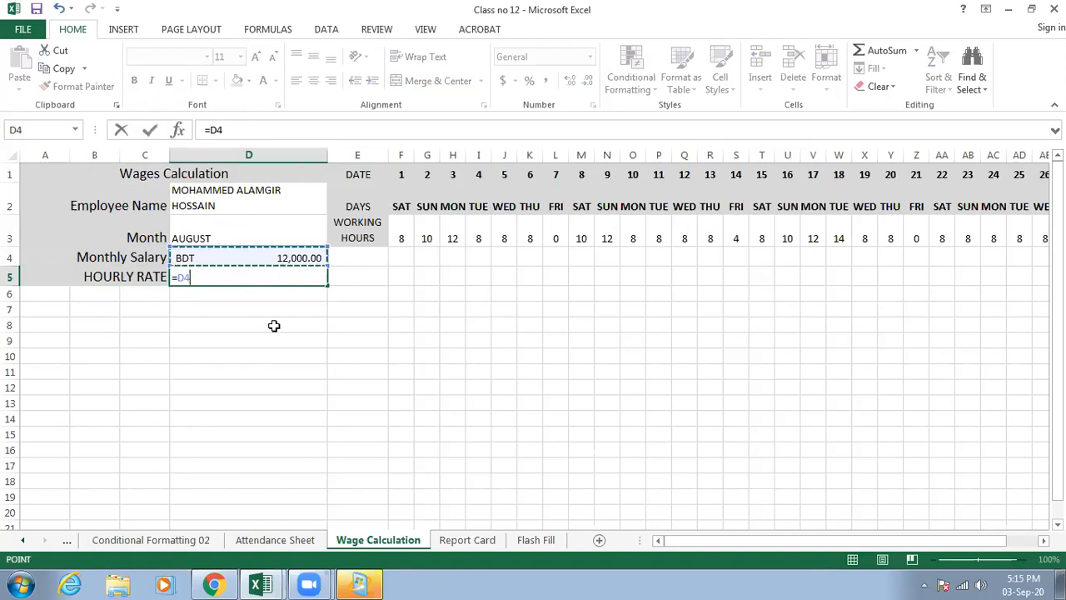
pyautogui.write('/30')
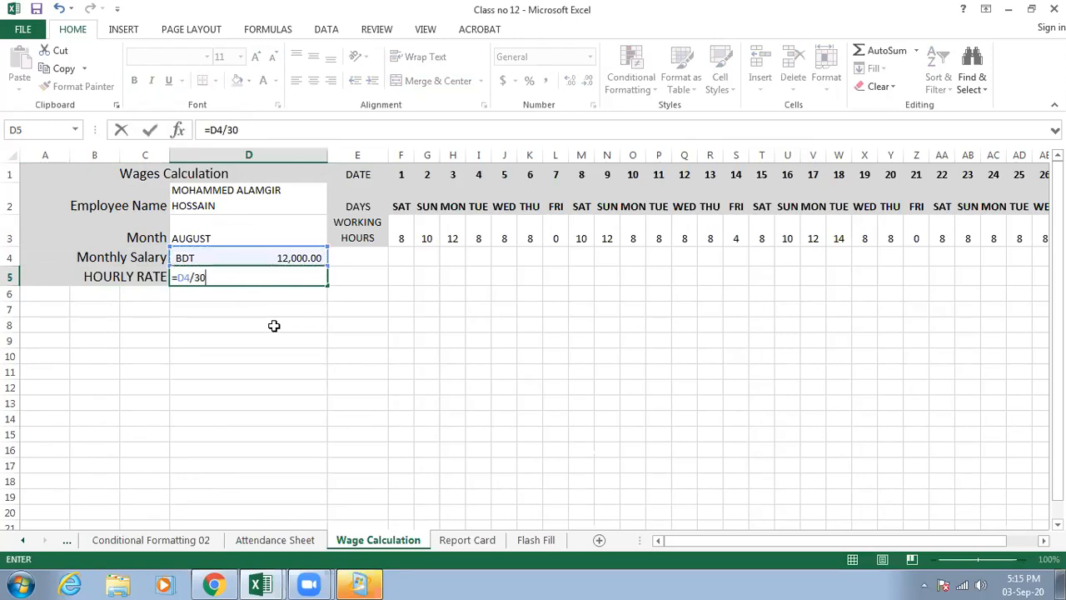
pyautogui.write(')')
pyautogui.press('Return')
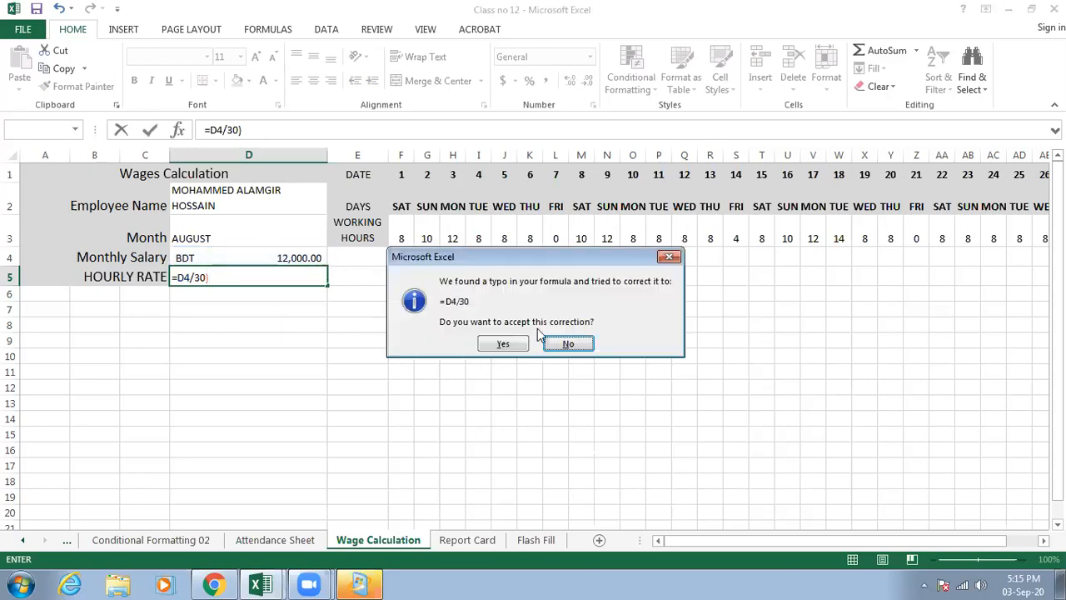
pyautogui.click(556, 341)
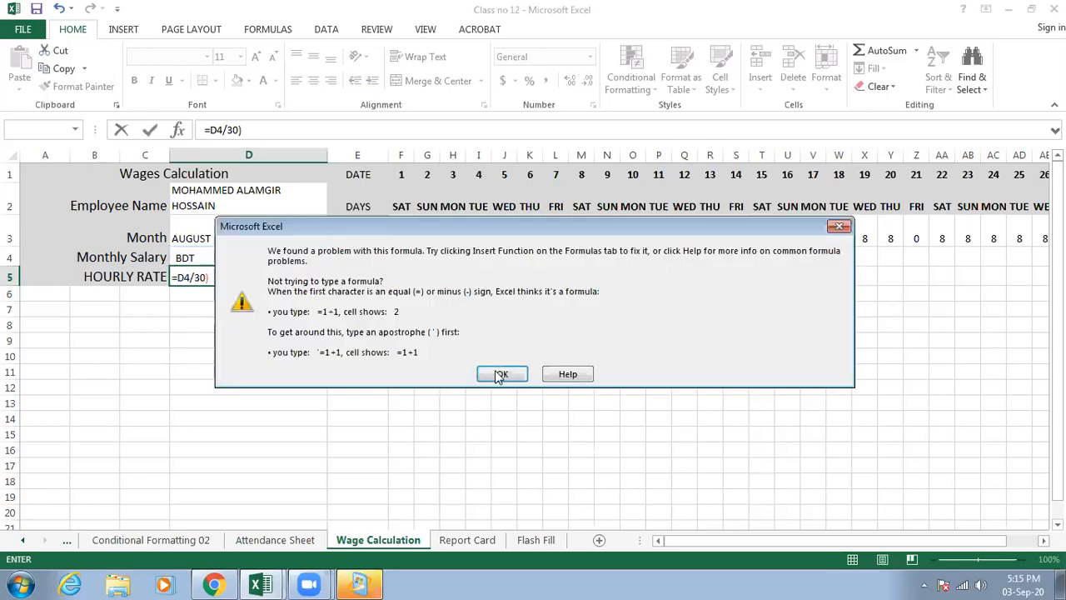
pyautogui.click(505, 373)
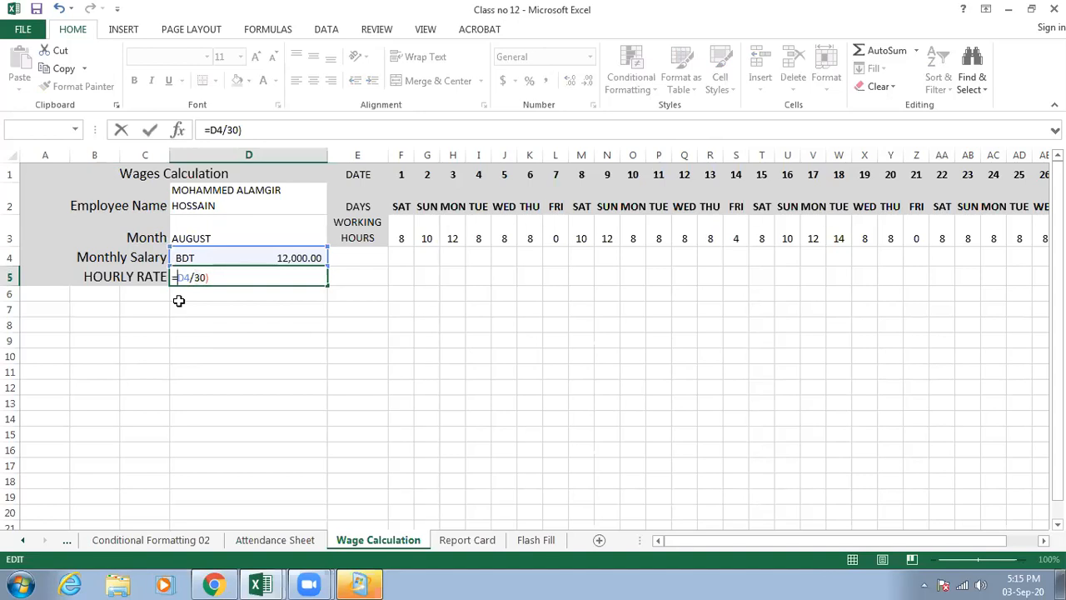
# - Edit the hourly rate formula in D5 to read =(D4/30)/8
pyautogui.write('(')
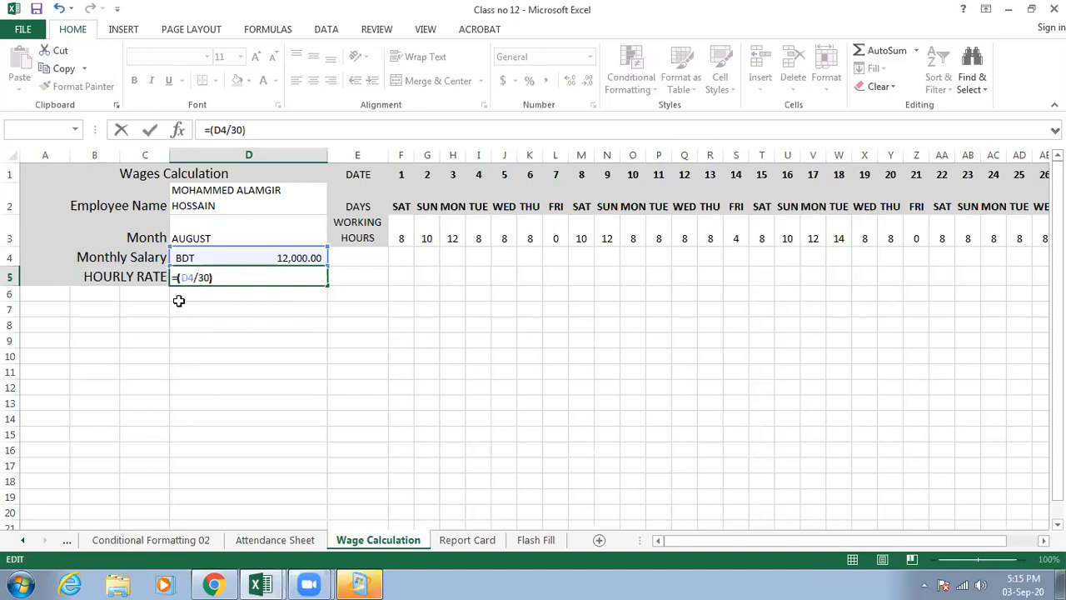
pyautogui.click(236, 278)
pyautogui.write('8')
pyautogui.click(210, 278)
pyautogui.write('/')
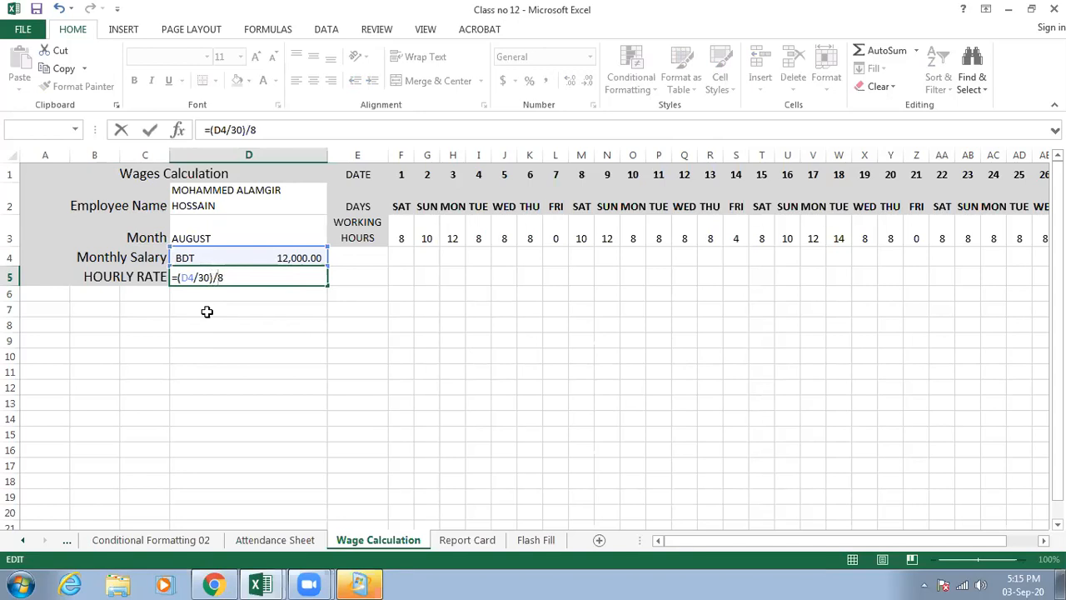
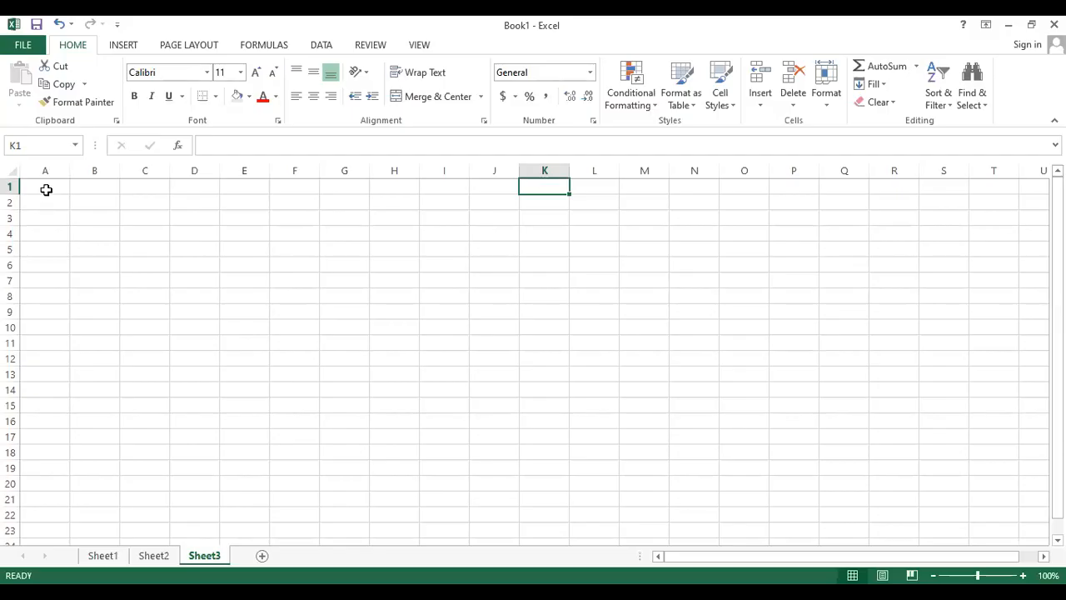
# - Review the employee name, month, monthly salary and hourly rate labels in A2:A5 of the Wage Calculation sheet
pyautogui.click(46, 190)
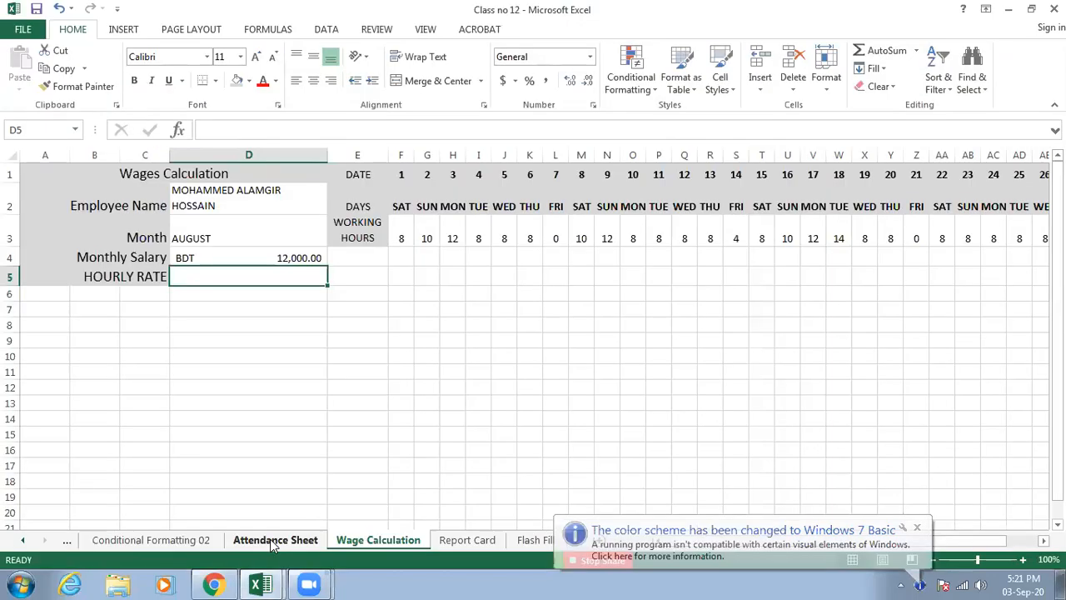
pyautogui.click(341, 307)
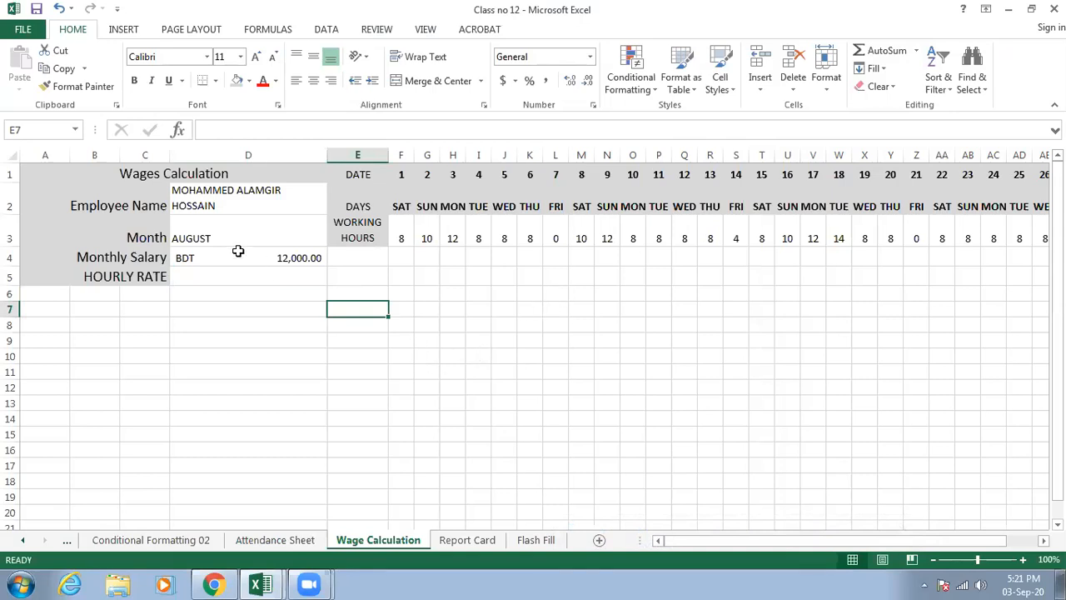
pyautogui.click(96, 206)
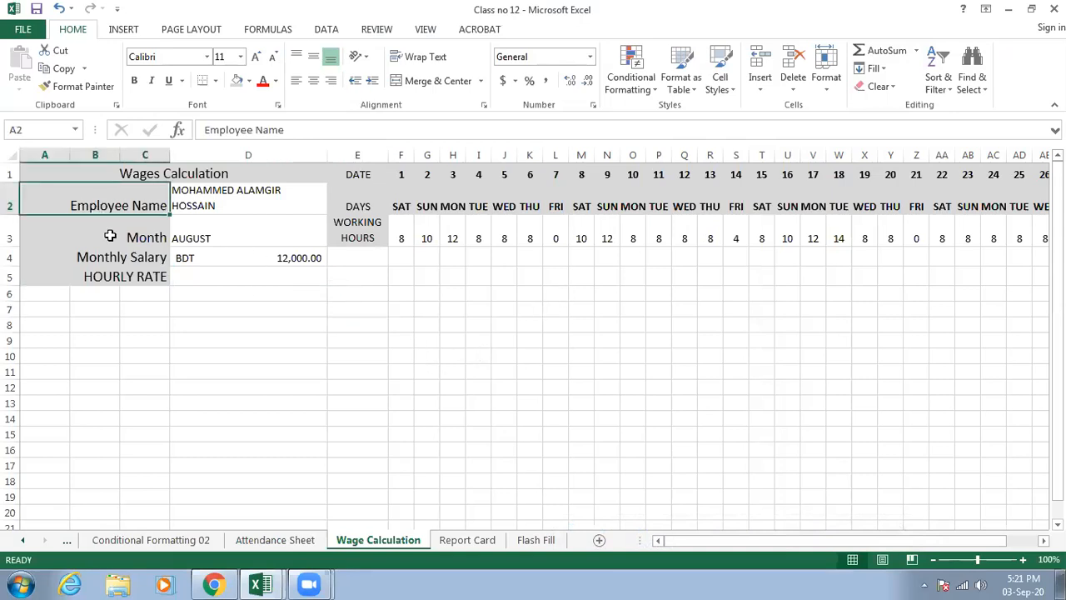
pyautogui.click(110, 236)
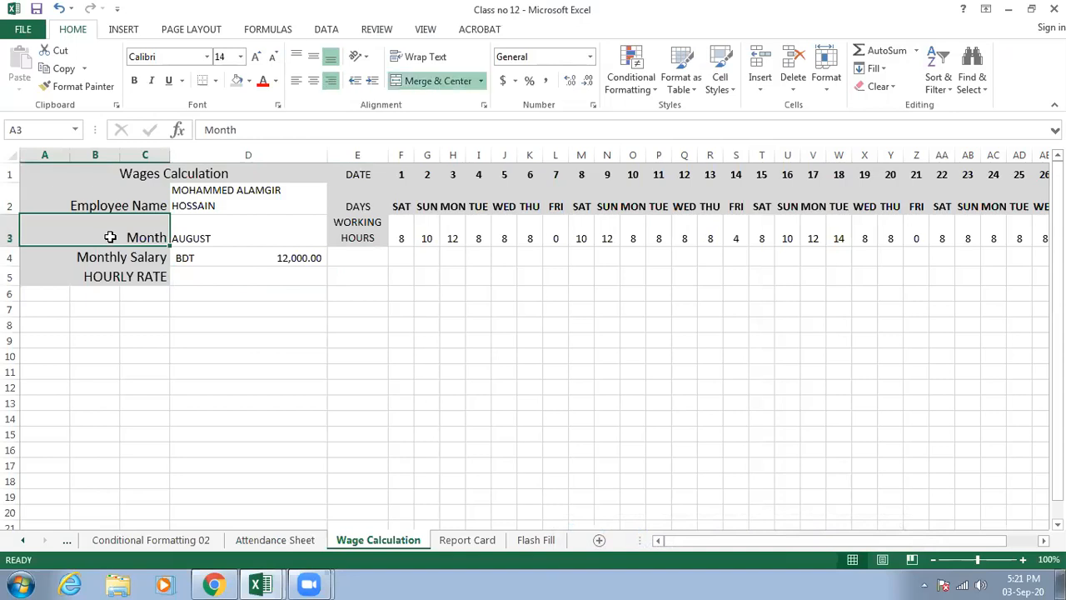
pyautogui.click(108, 259)
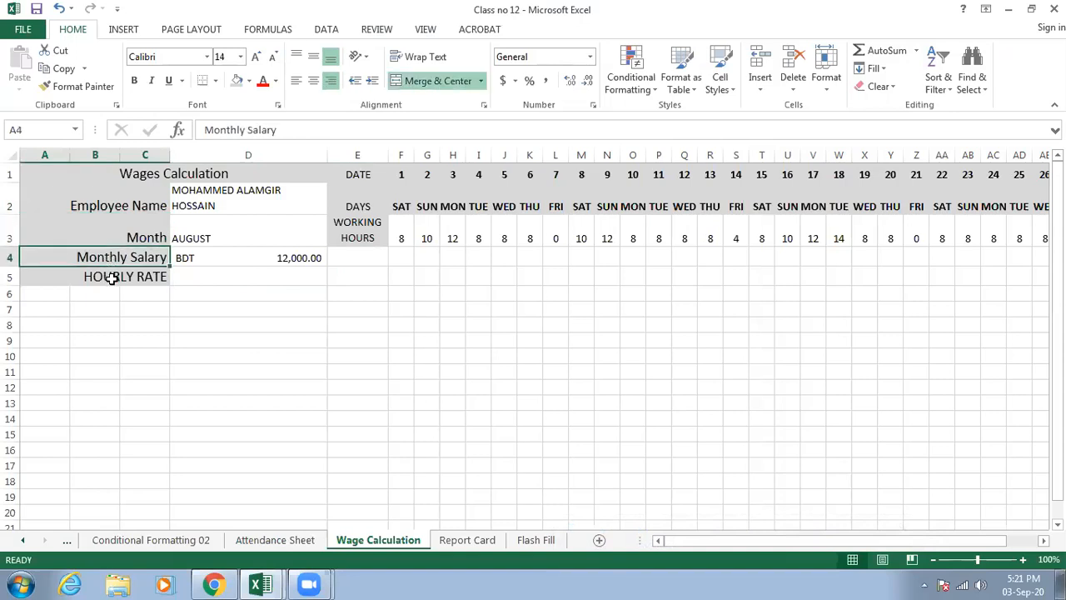
pyautogui.click(111, 279)
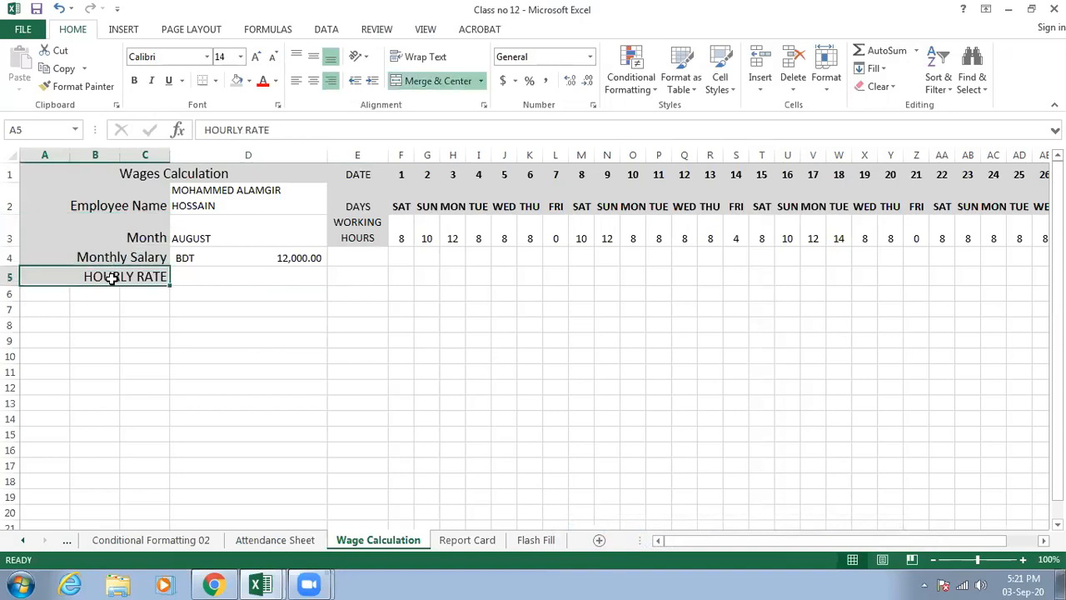
# - Save the workbook and enter the formula =(D4/30)/8 in D5 for the hourly rate
pyautogui.click(231, 276)
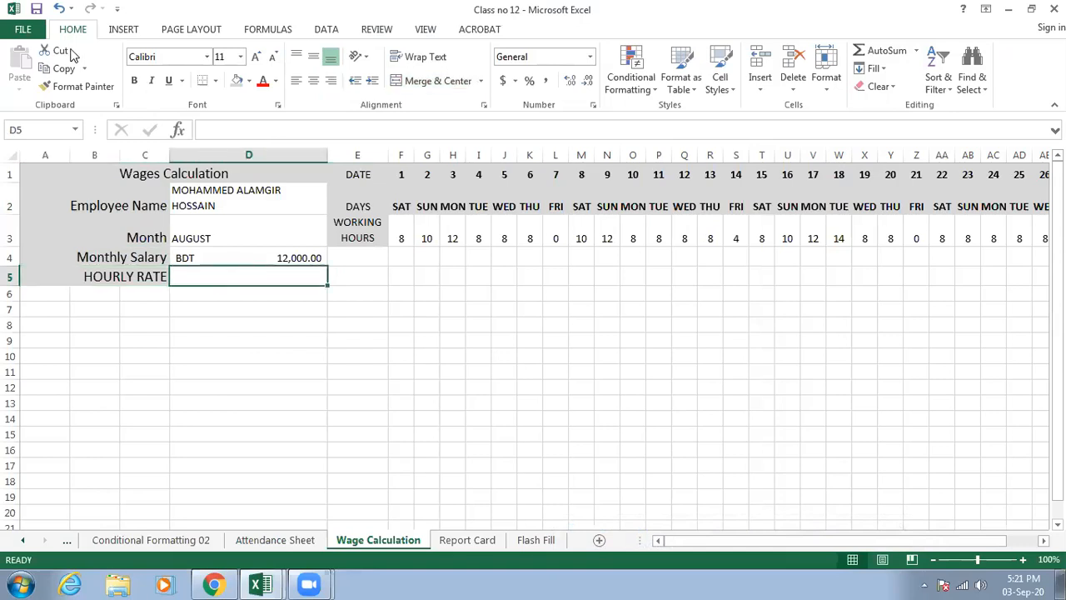
pyautogui.click(36, 9)
pyautogui.doubleClick(273, 273)
pyautogui.write('=(')
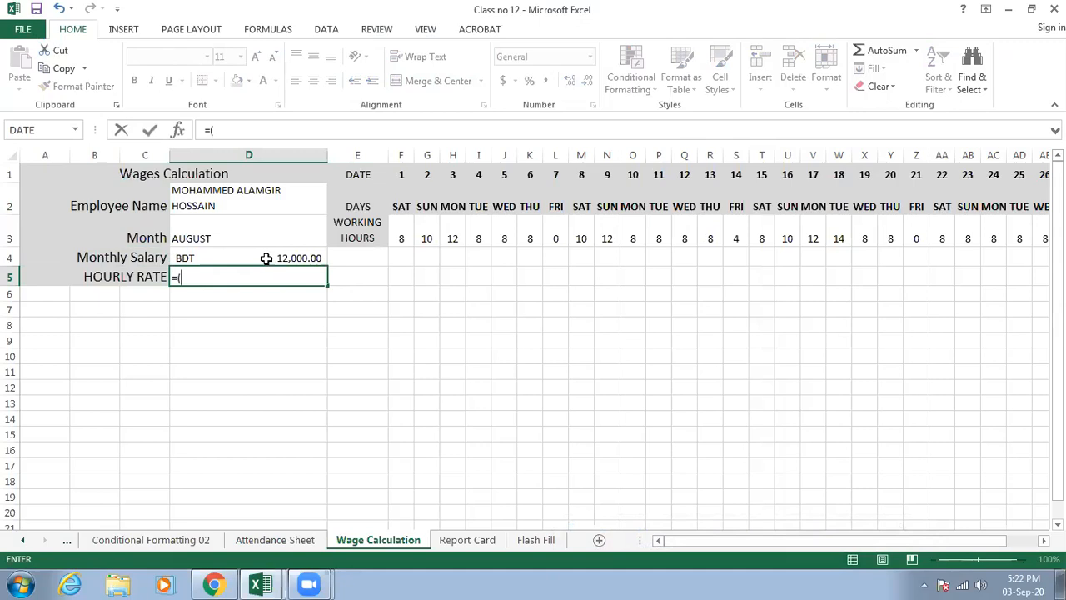
pyautogui.click(267, 258)
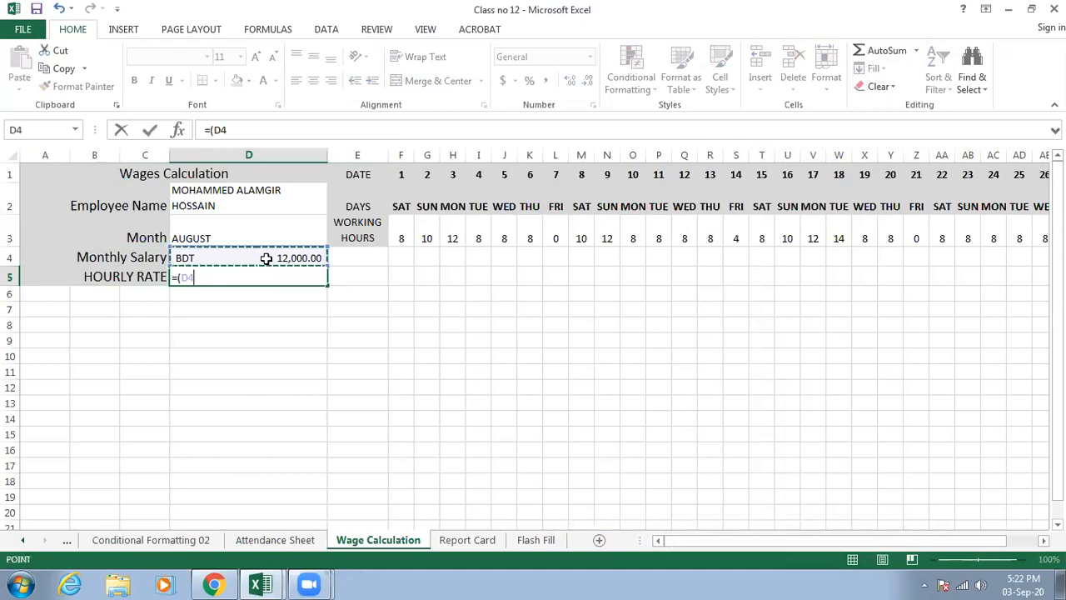
pyautogui.write('/30)/8')
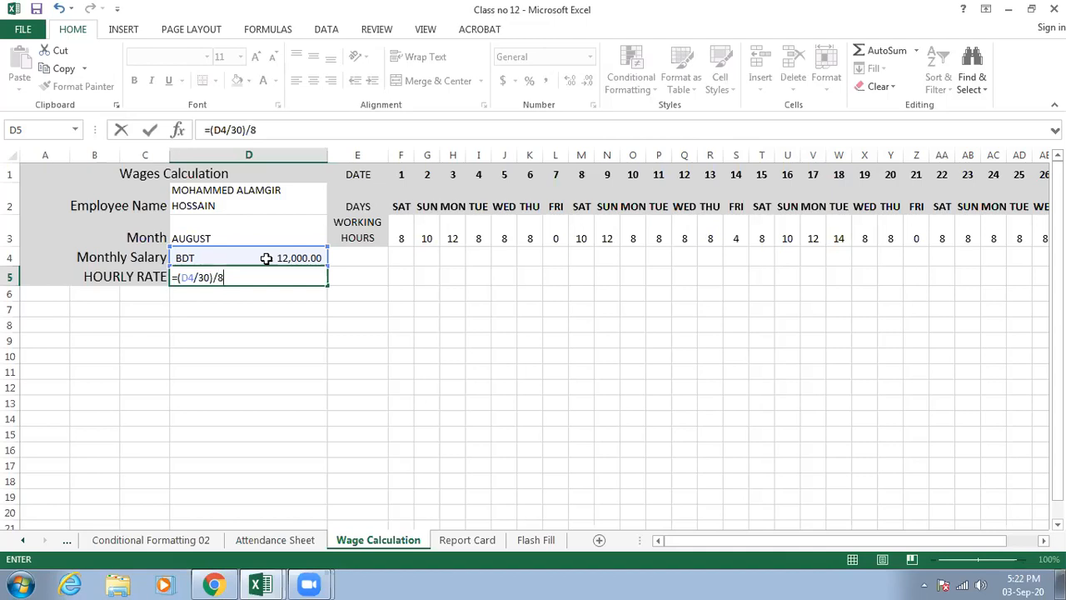
pyautogui.press('Return')
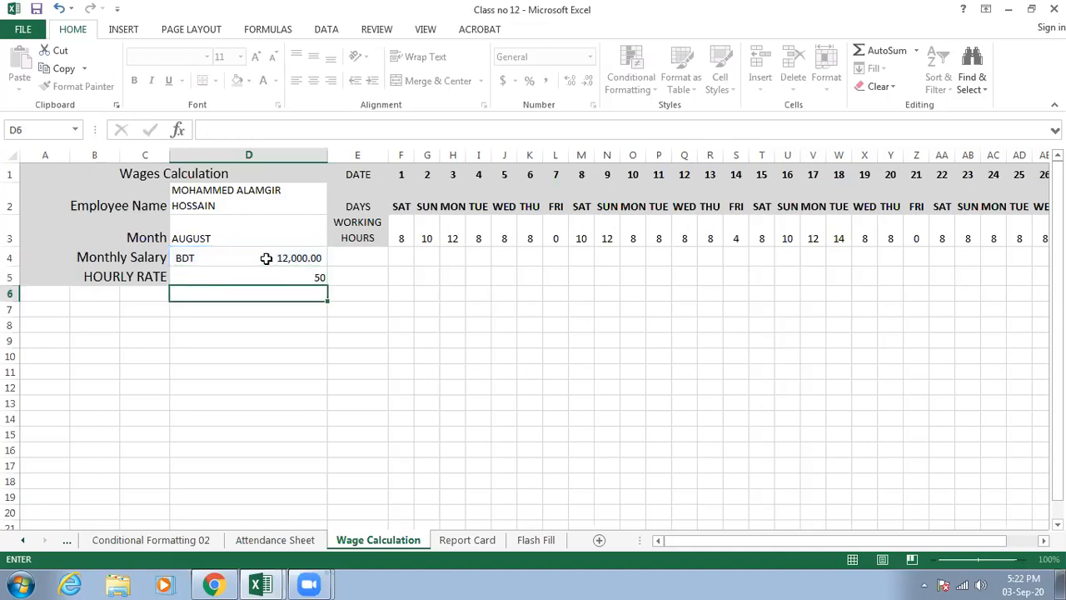
# - Format the hourly rate in D5 as Accounting with the BDT currency symbol
pyautogui.click(272, 277)
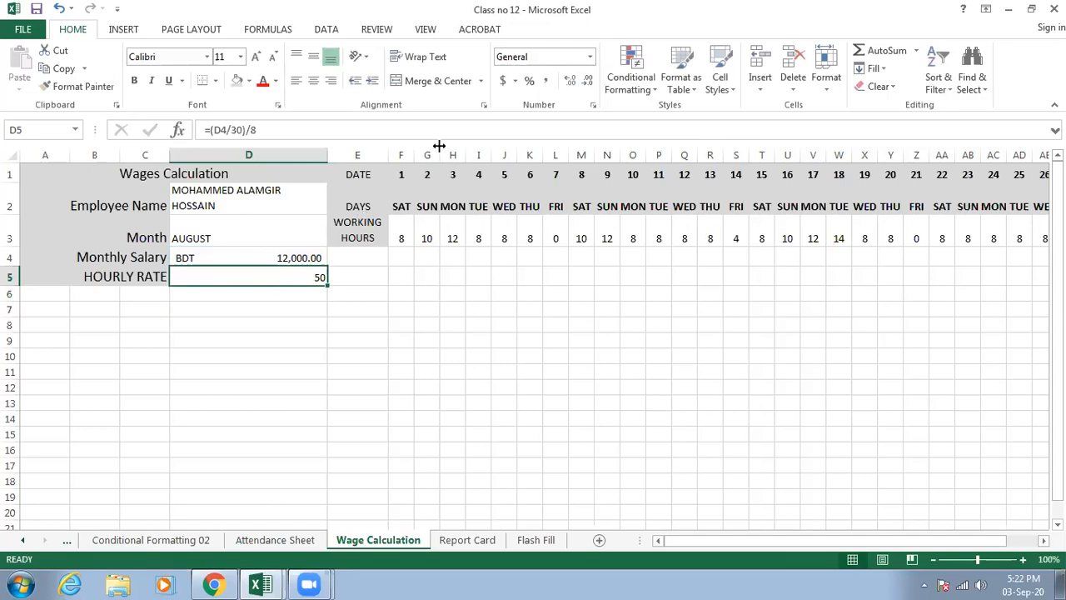
pyautogui.click(590, 56)
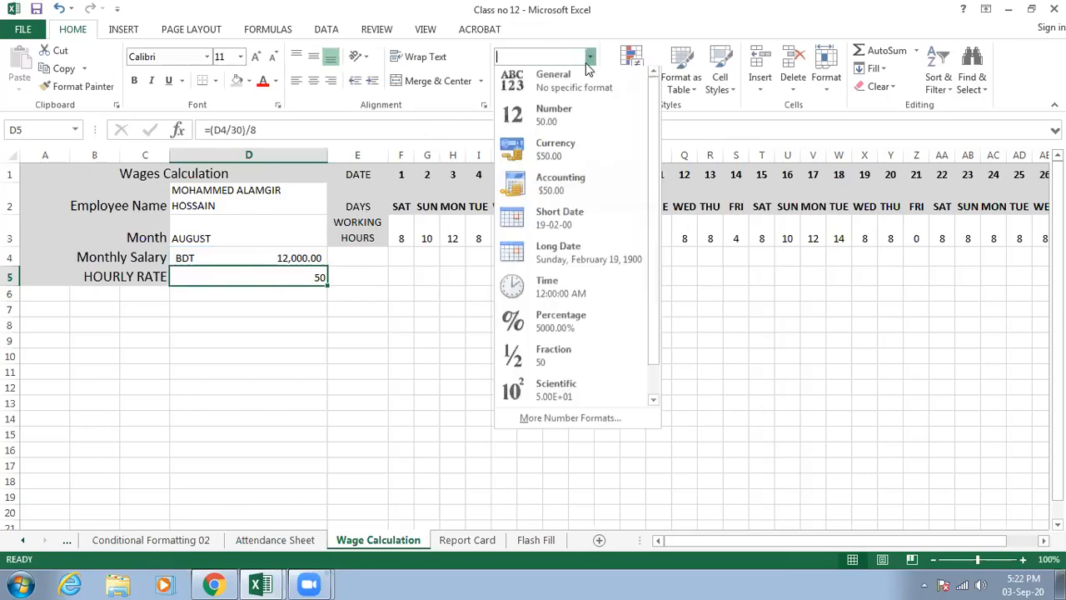
pyautogui.click(557, 180)
pyautogui.click(515, 80)
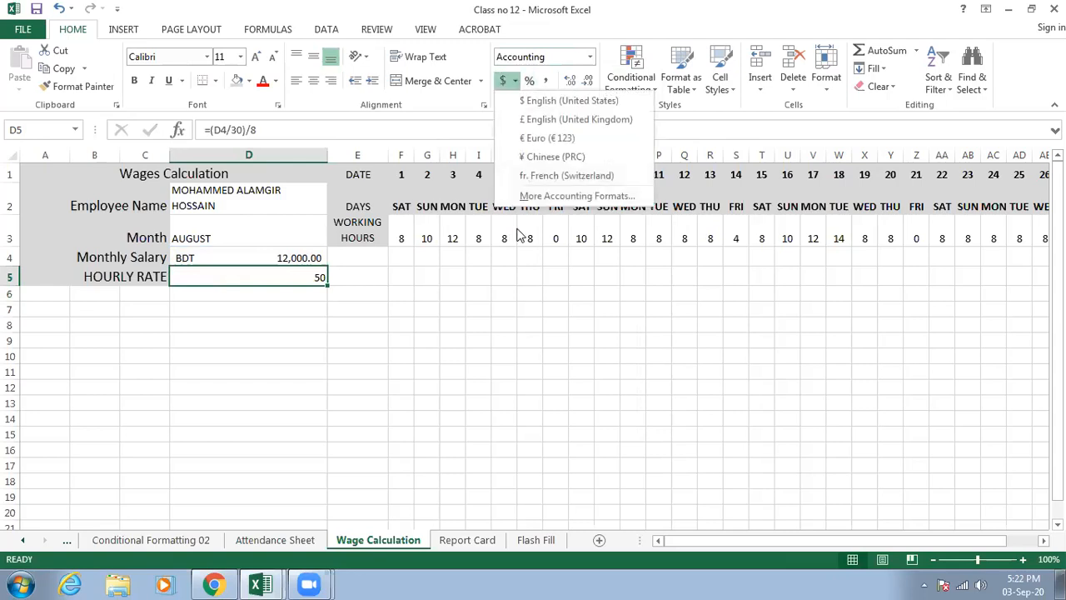
pyautogui.click(535, 200)
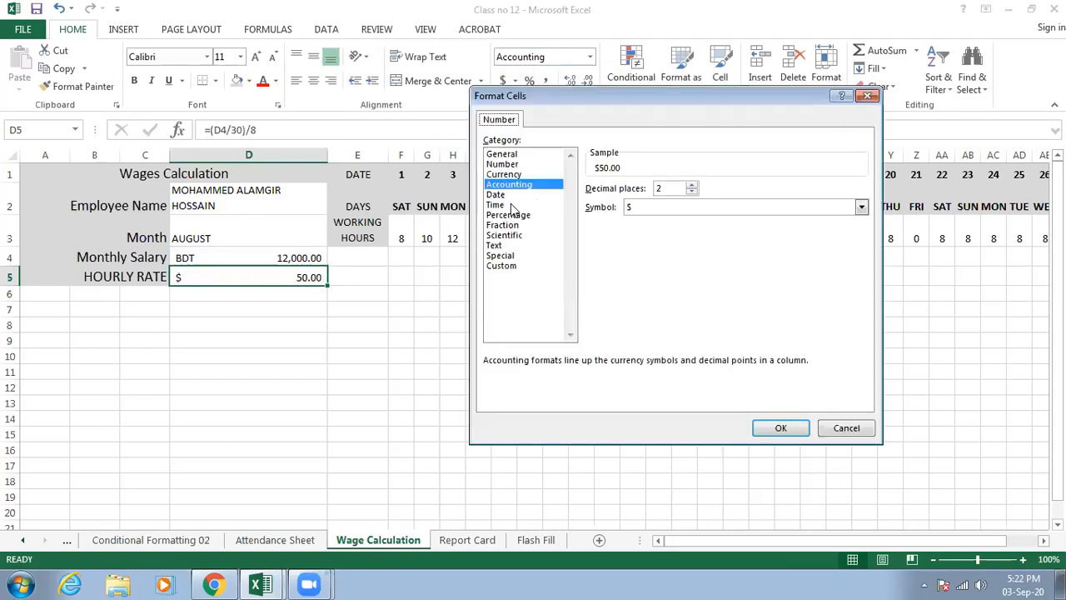
pyautogui.click(650, 207)
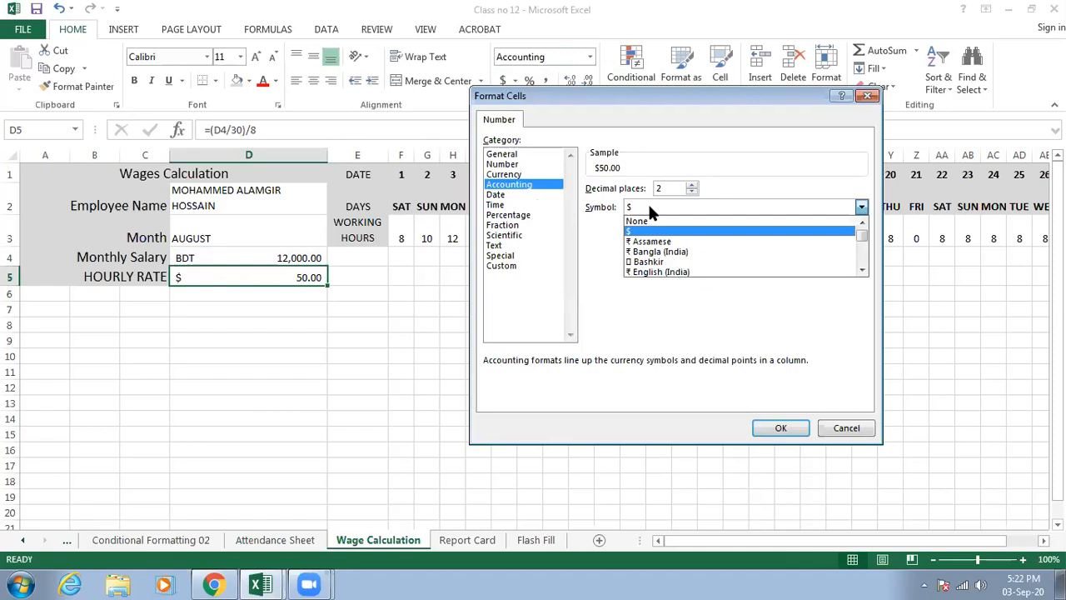
pyautogui.press('b')
pyautogui.press('b')
pyautogui.press('b')
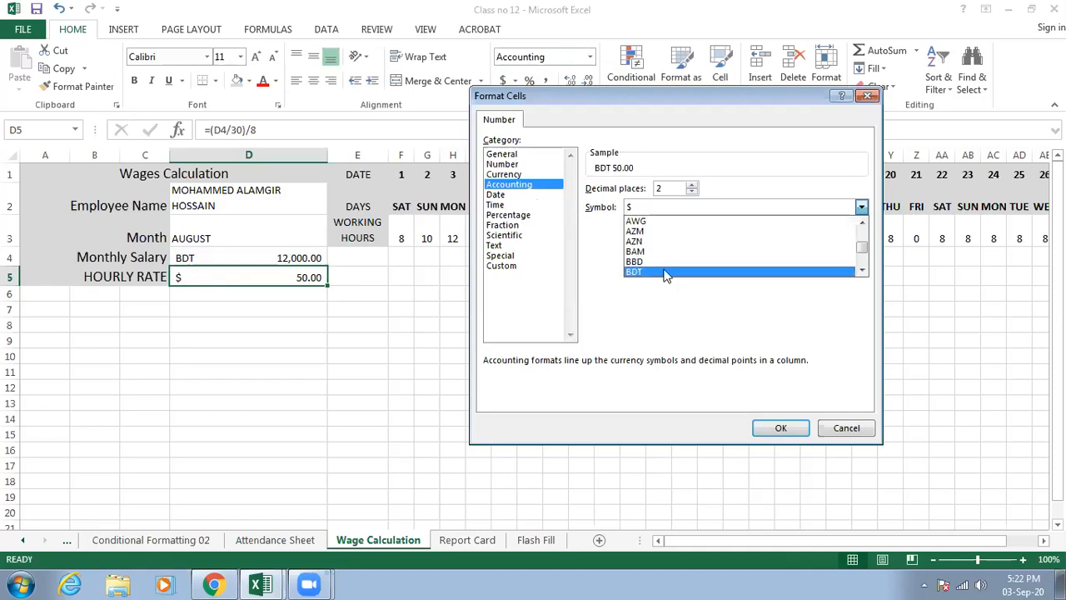
pyautogui.click(766, 430)
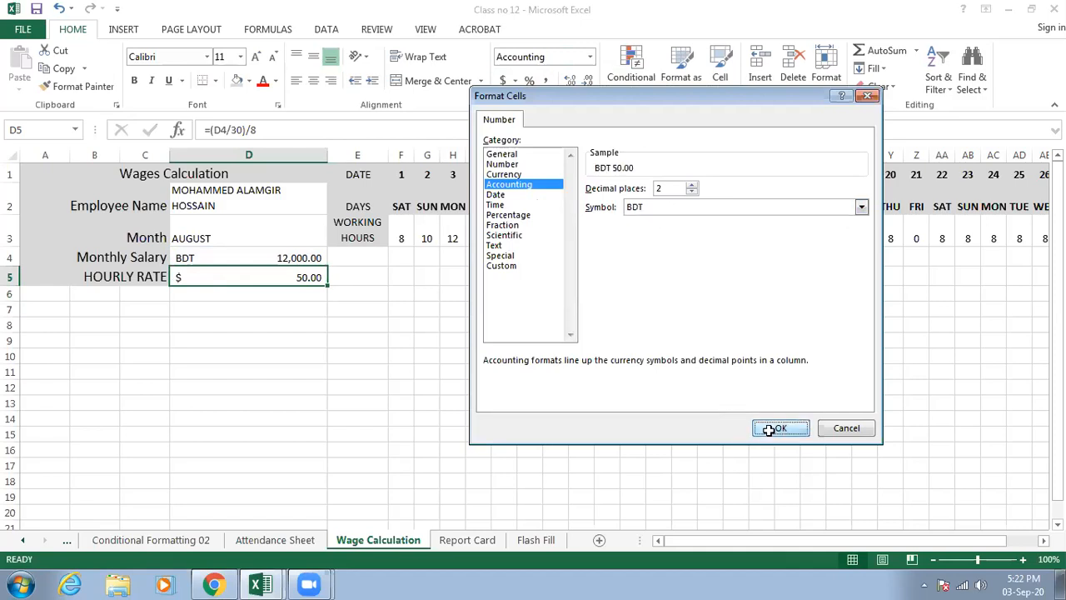
pyautogui.click(492, 343)
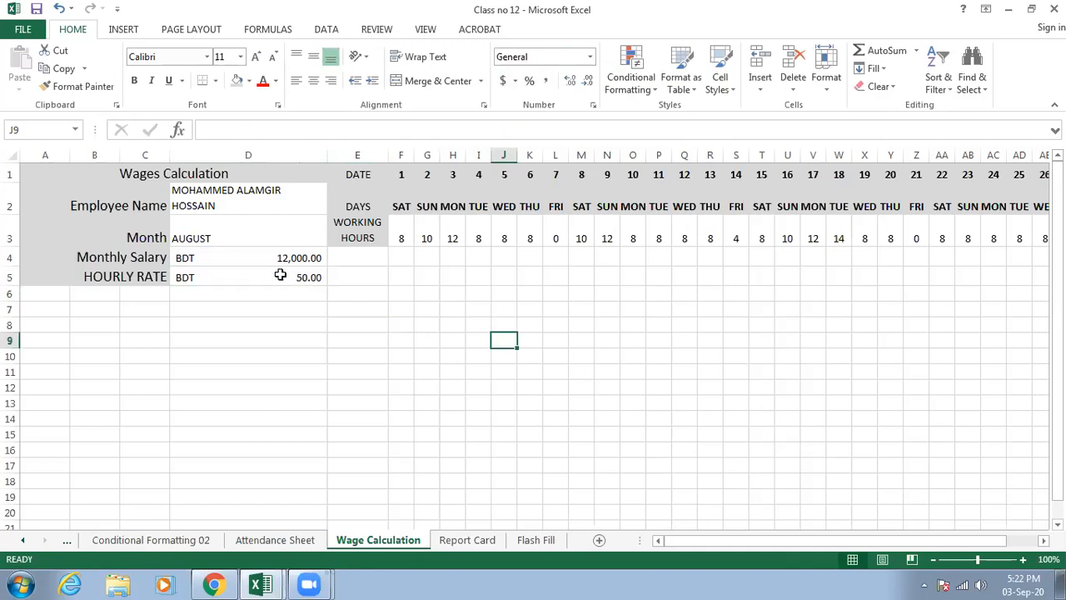
pyautogui.doubleClick(281, 276)
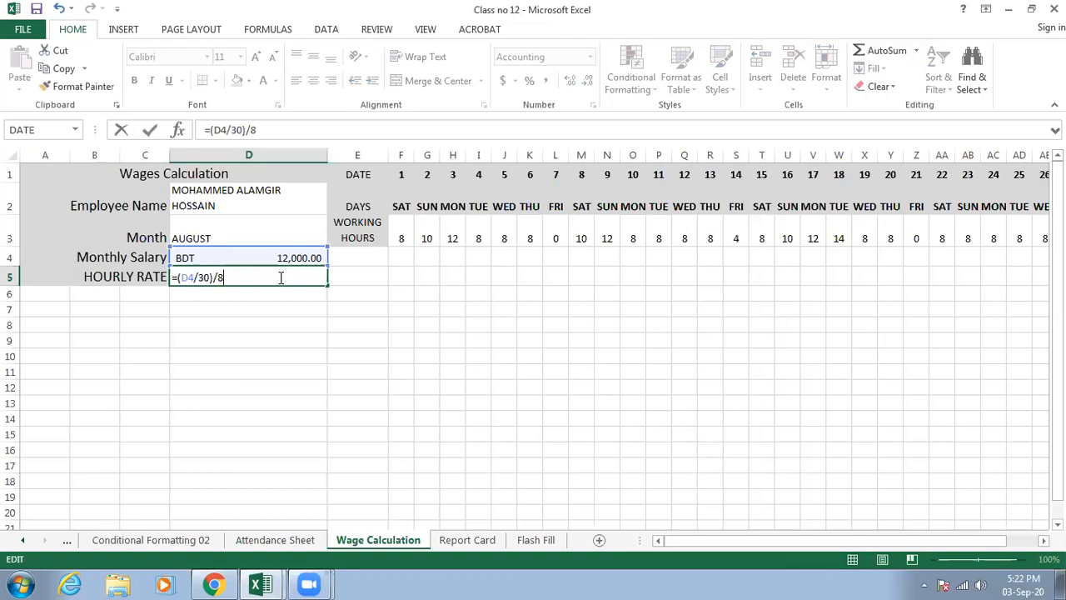
pyautogui.press('Escape')
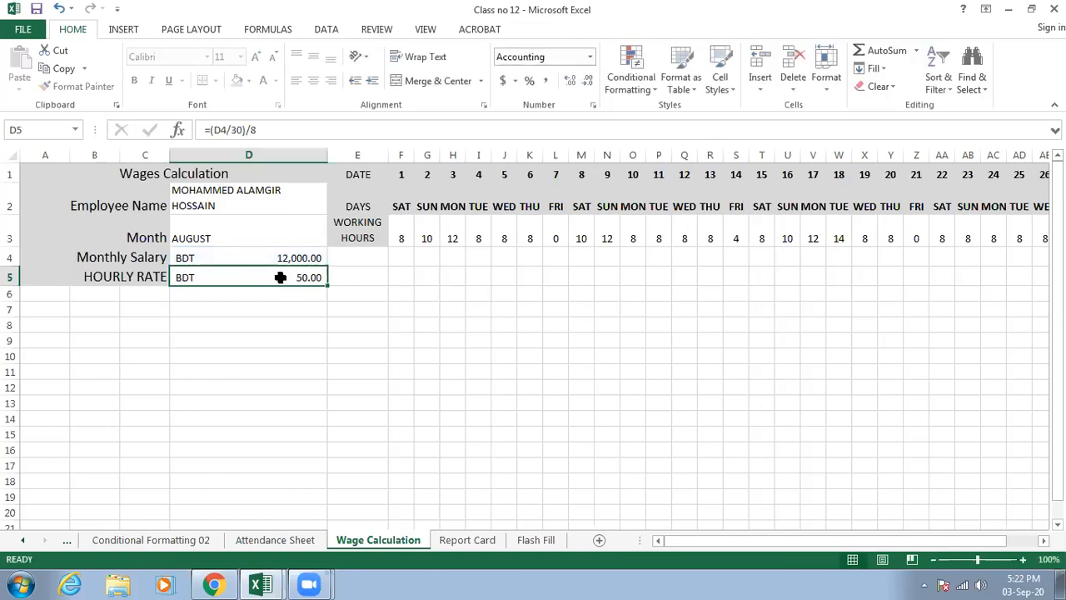
# - Replace the HOURLY RATE label in A5 with Hourly Price
pyautogui.doubleClick(138, 276)
pyautogui.click(167, 277)
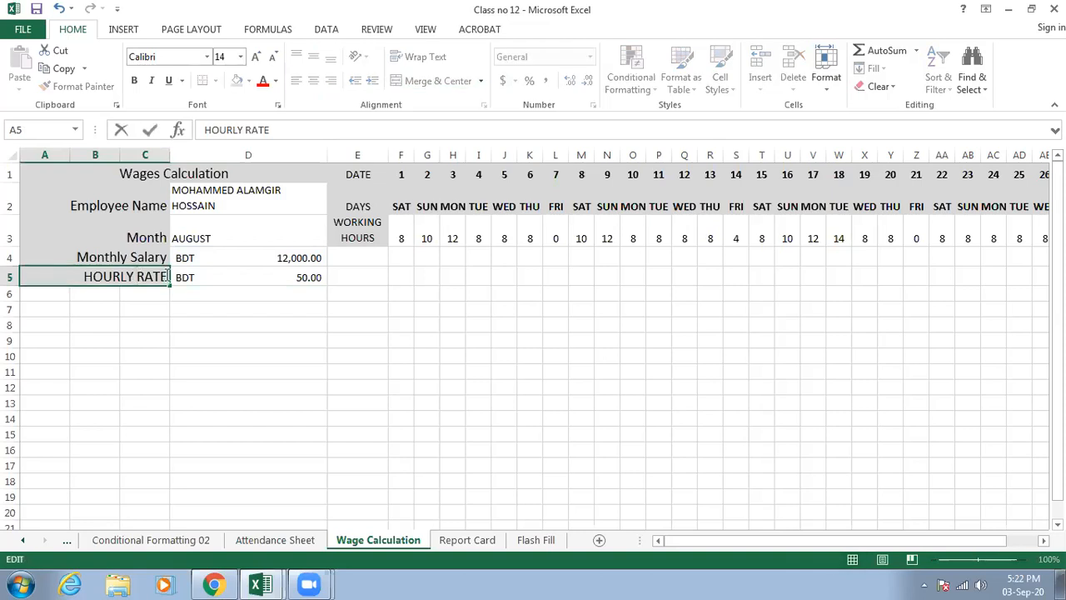
pyautogui.moveTo(166, 276); pyautogui.dragTo(88, 277)
pyautogui.write('Hourly Price')
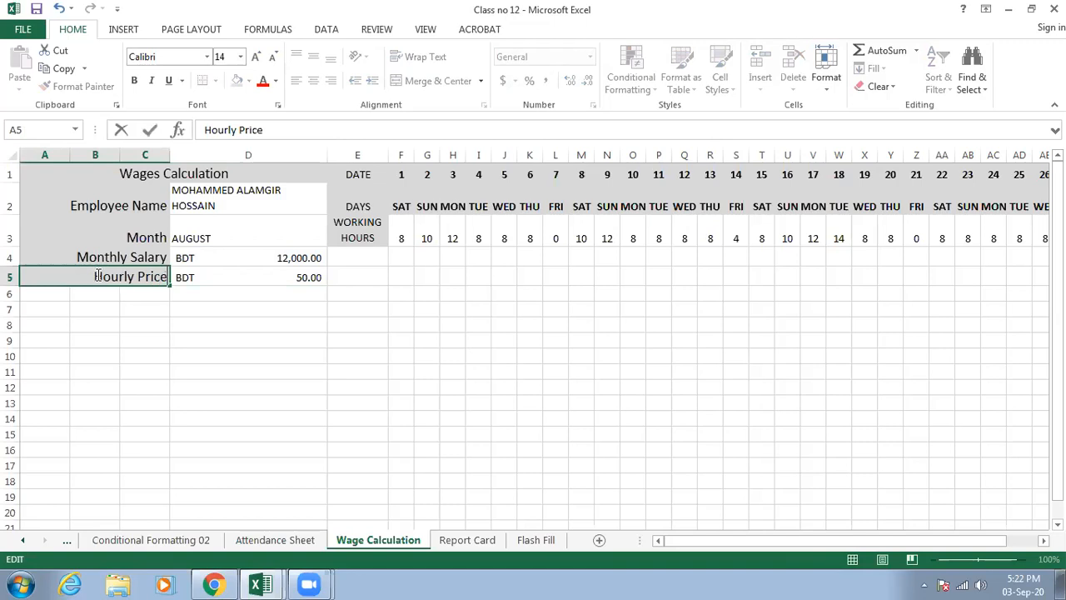
pyautogui.click(296, 304)
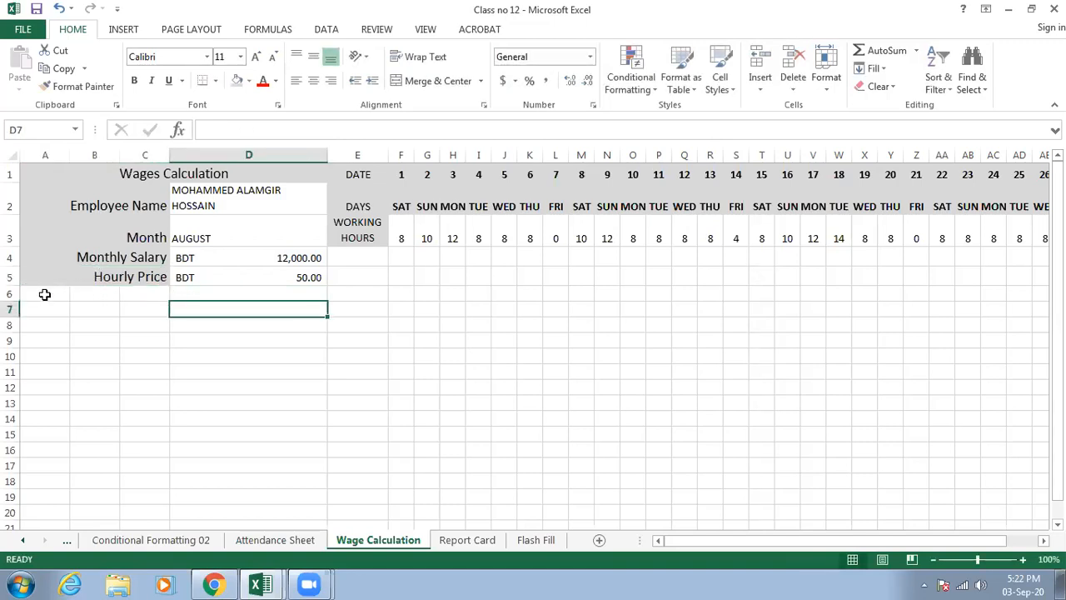
# - Merge cells A6:C6 below the Hourly Price label and right-align the merged cell
pyautogui.moveTo(45, 294); pyautogui.dragTo(144, 294)
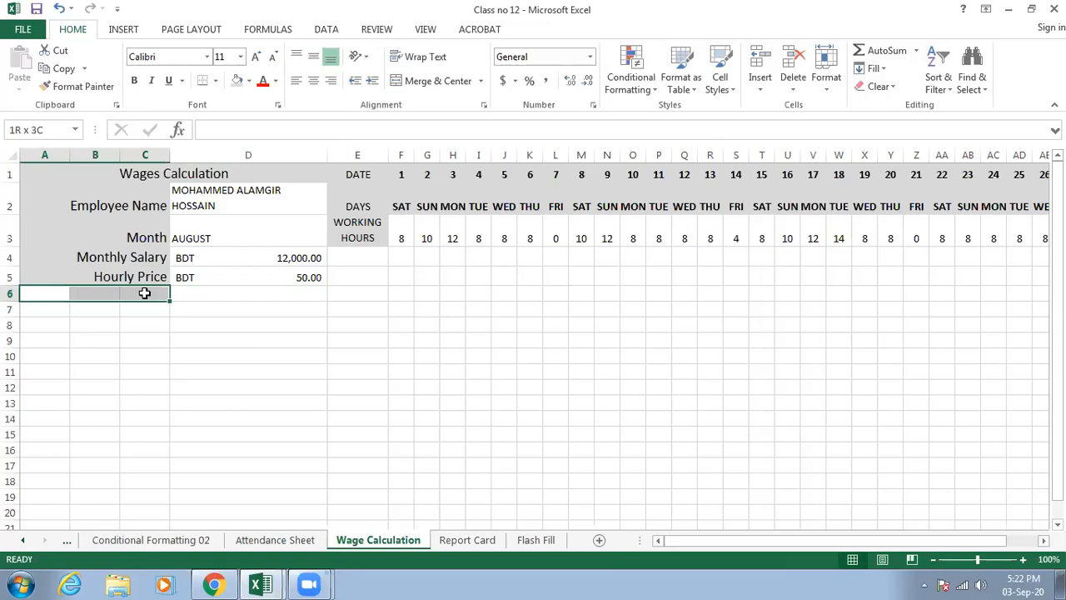
pyautogui.click(421, 81)
pyautogui.click(330, 82)
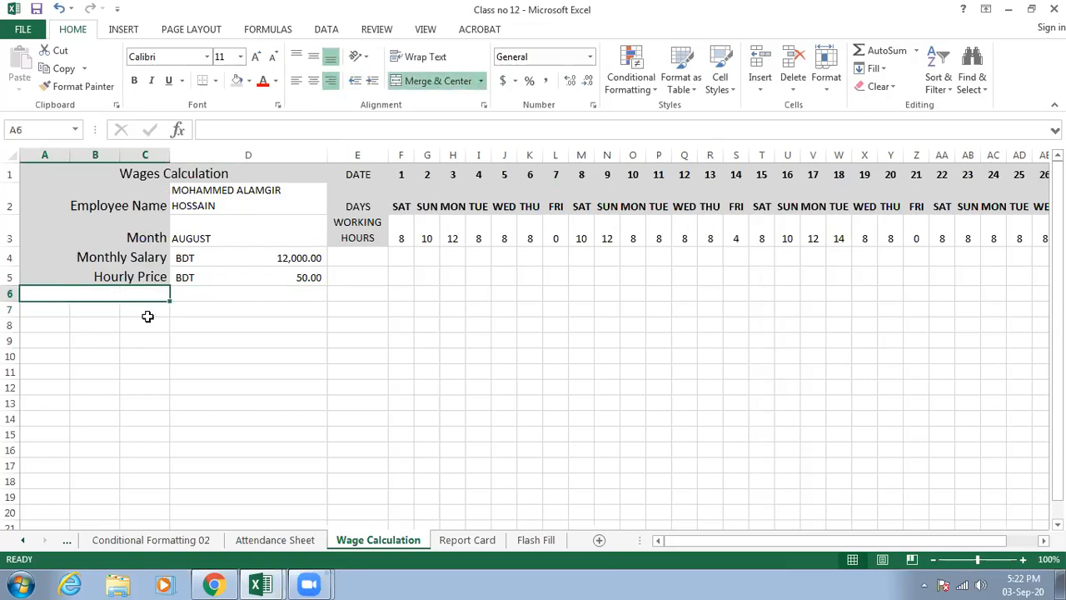
# - Enter the label Total Working Hours in the merged cell A6
pyautogui.write('Total')
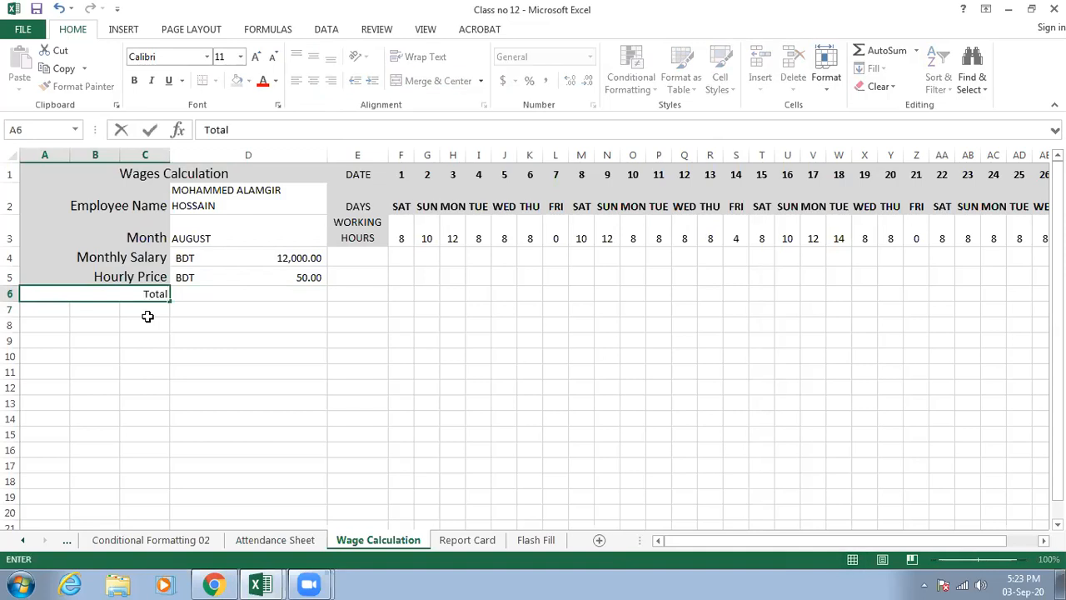
pyautogui.write(' Working')
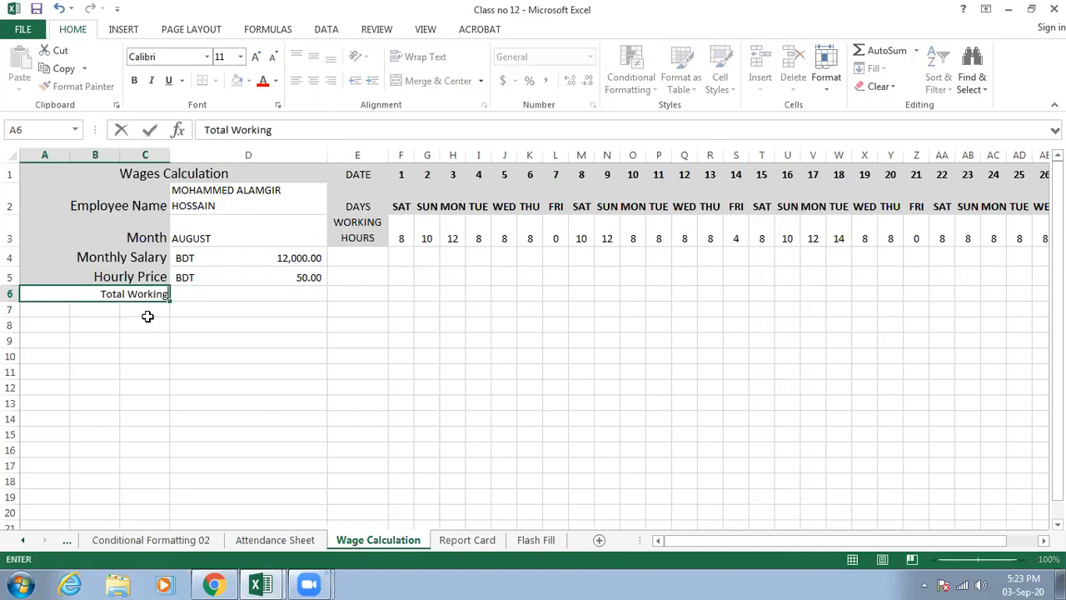
pyautogui.write(' Hours')
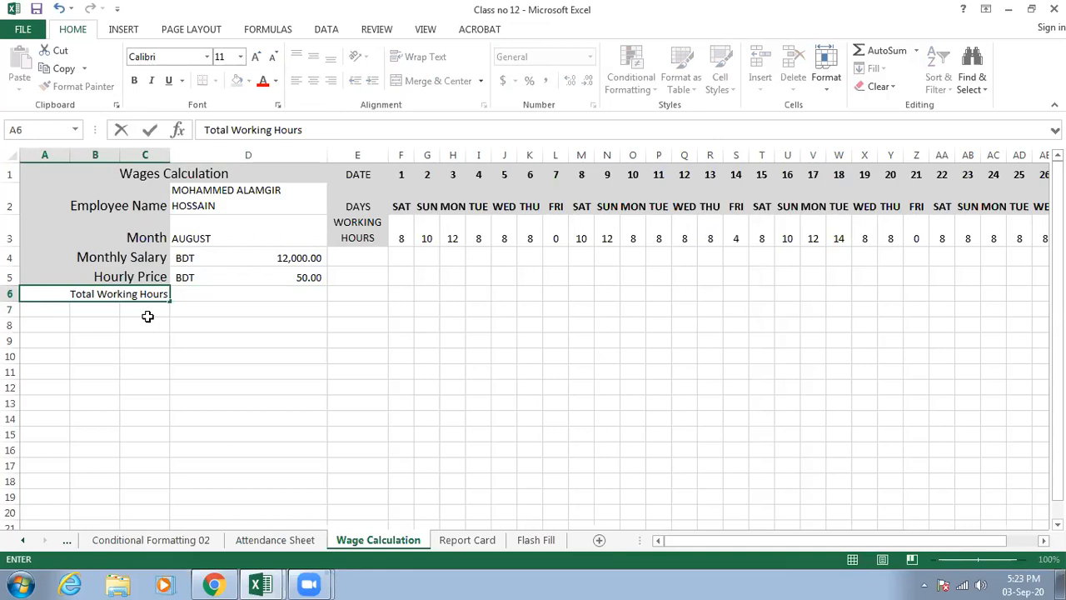
pyautogui.click(274, 310)
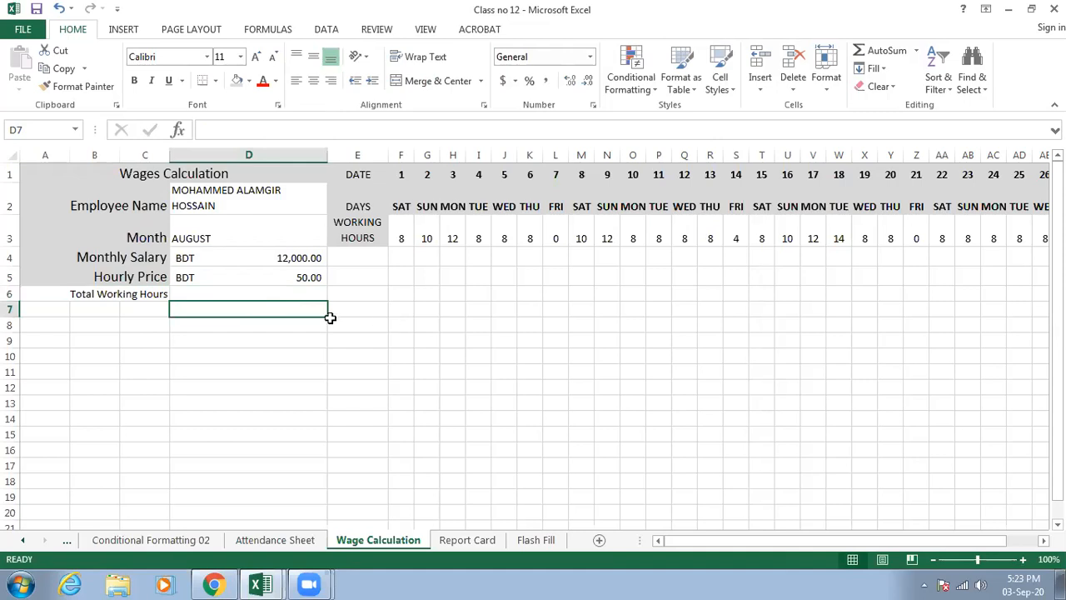
# - Set the Total Working Hours label to font size 14 and give its cell the grey fill
pyautogui.click(138, 294)
pyautogui.click(240, 57)
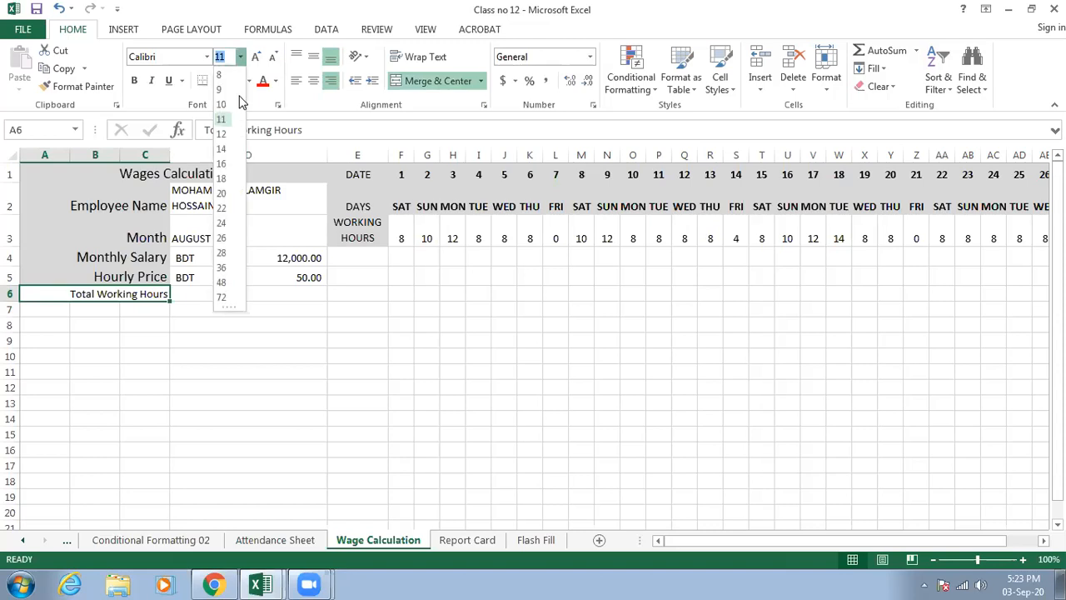
pyautogui.click(221, 150)
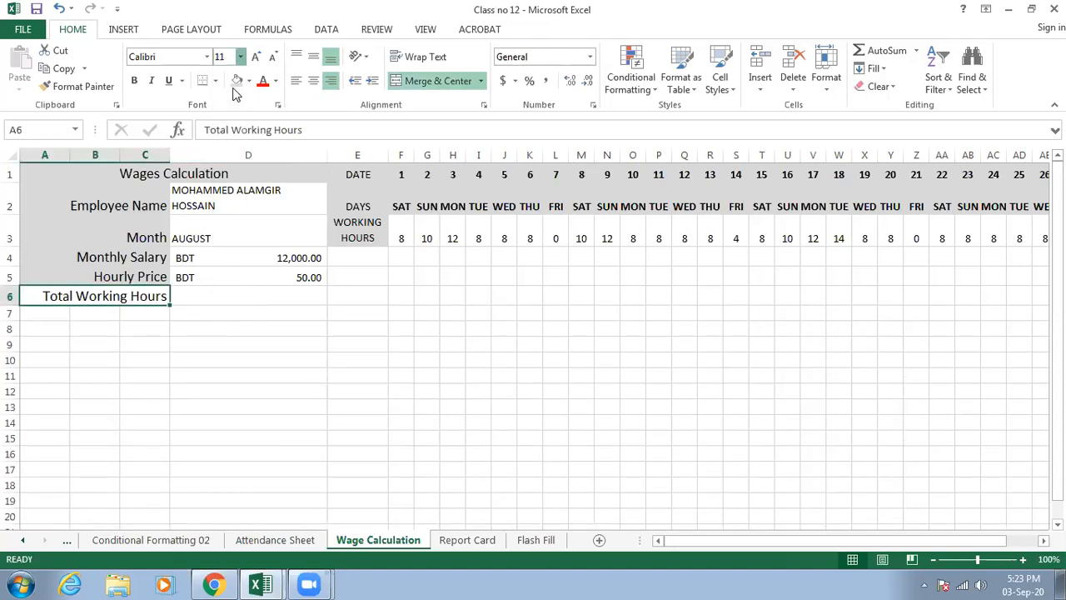
pyautogui.click(286, 301)
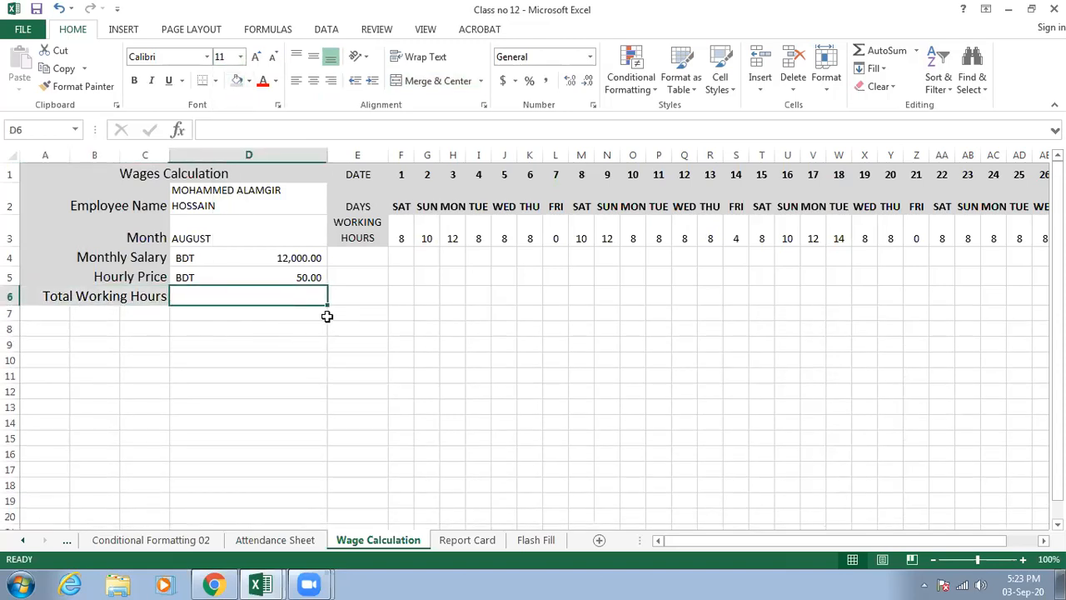
# - Total the daily working hours in F3:AJ3 in cell D6 with the SUM function
pyautogui.click(402, 292)
pyautogui.click(295, 294)
pyautogui.write('=sum')
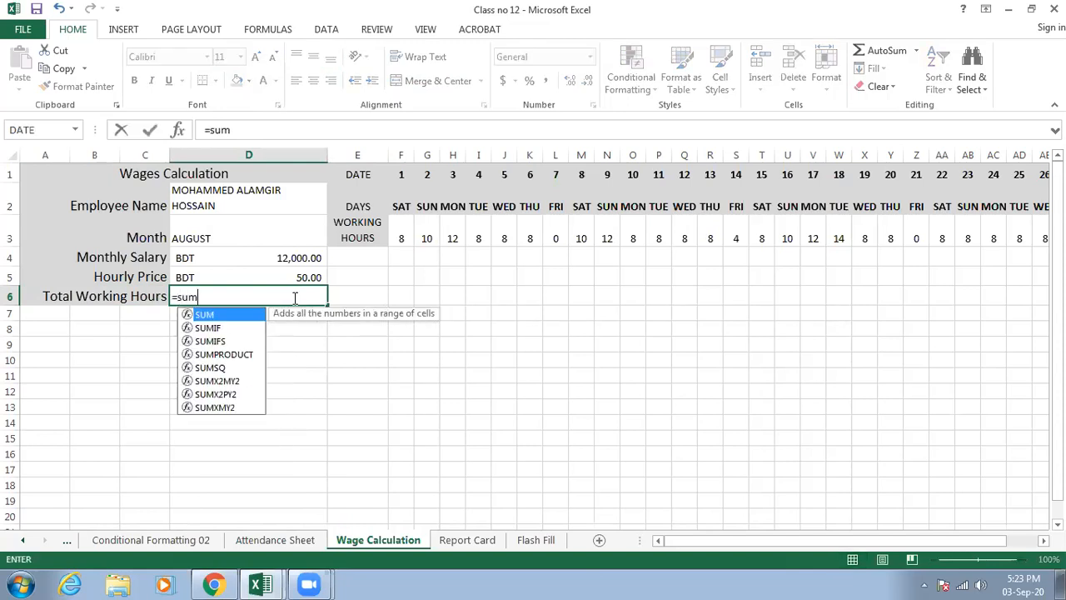
pyautogui.write('(')
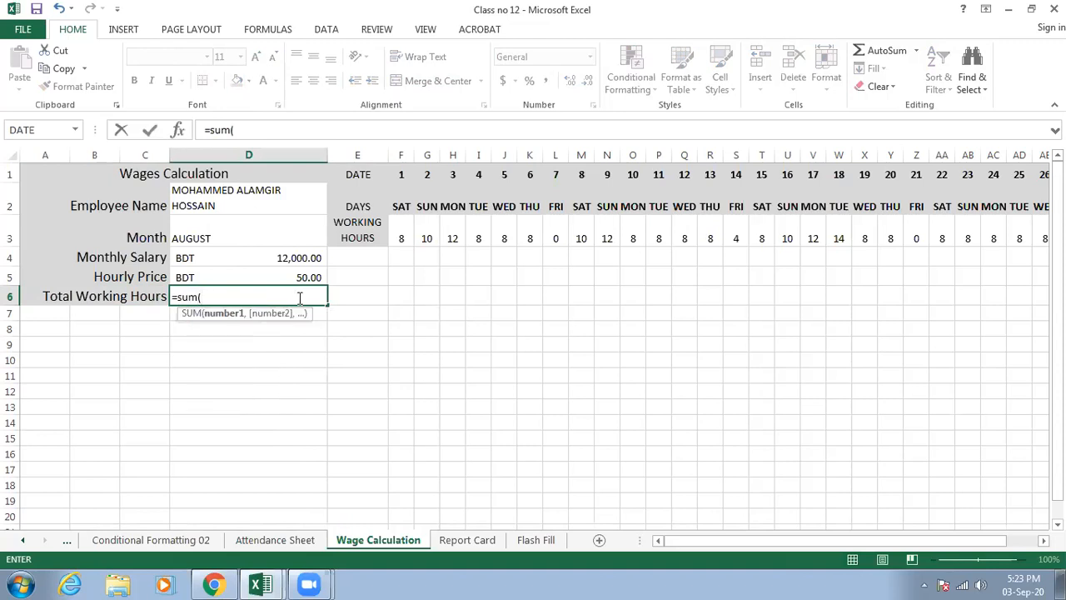
pyautogui.moveTo(402, 239); pyautogui.dragTo(858, 240)
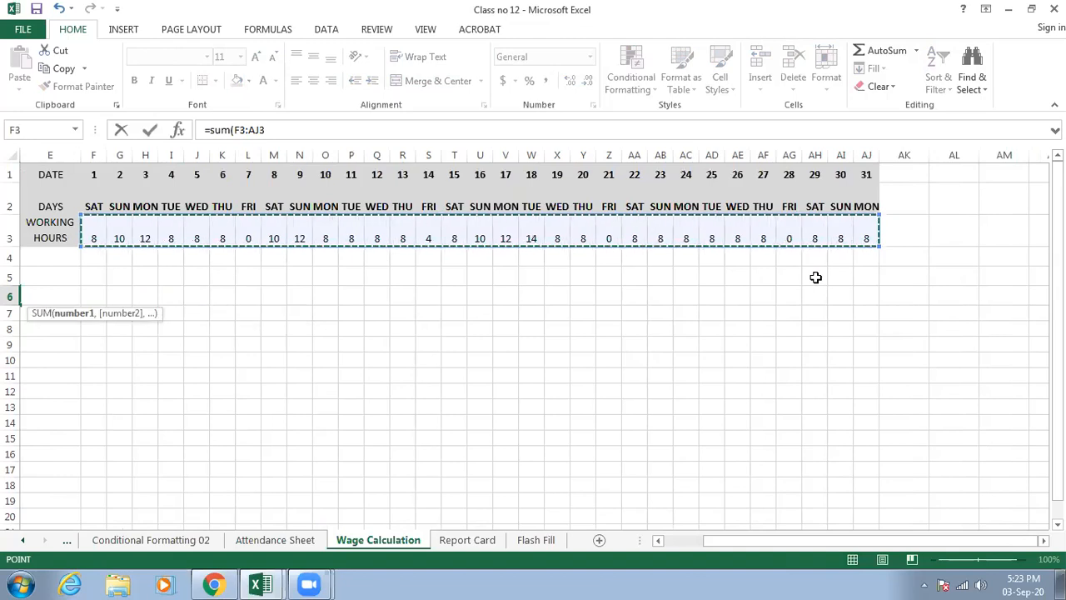
pyautogui.write(')')
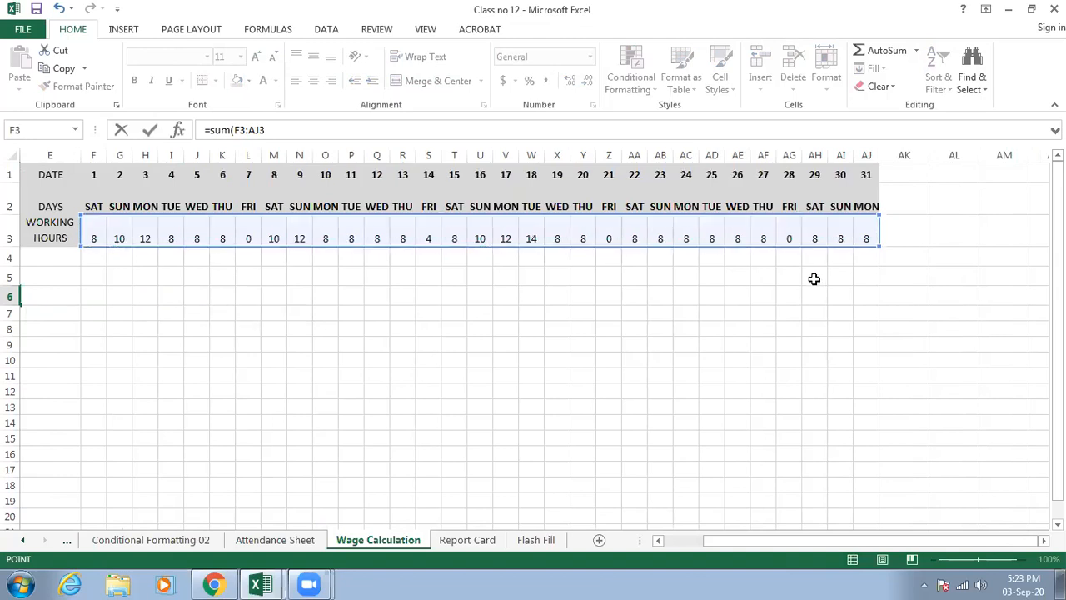
pyautogui.press('Return')
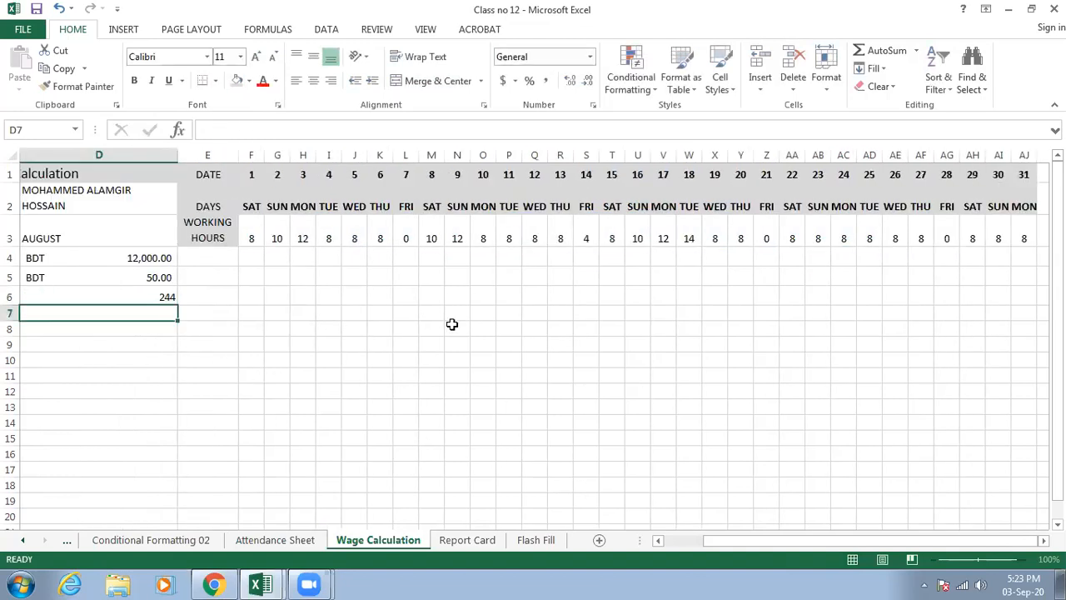
pyautogui.moveTo(736, 539); pyautogui.dragTo(666, 542)
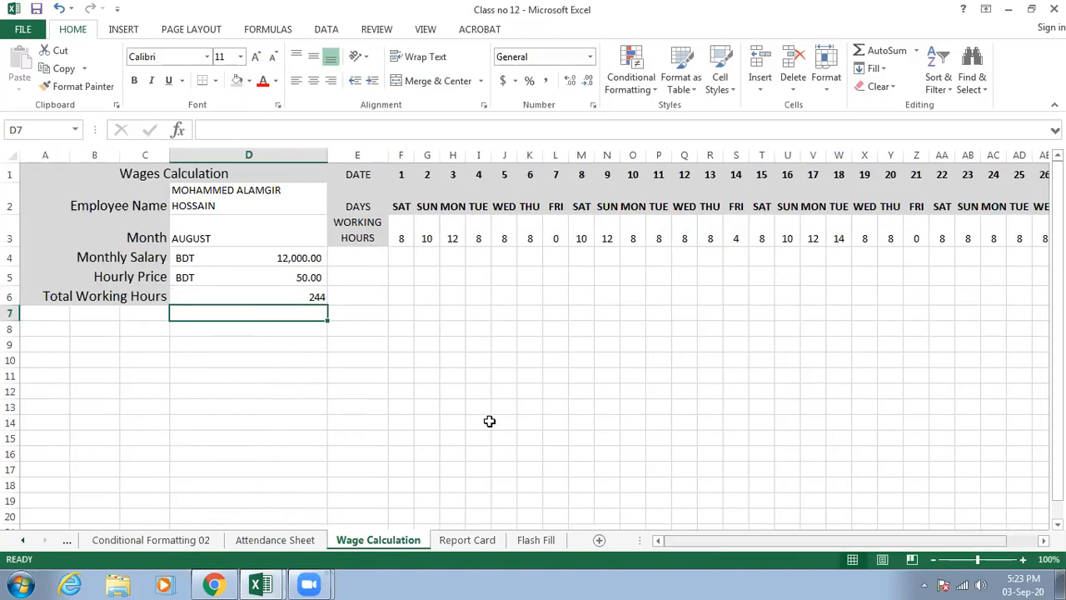
pyautogui.click(283, 296)
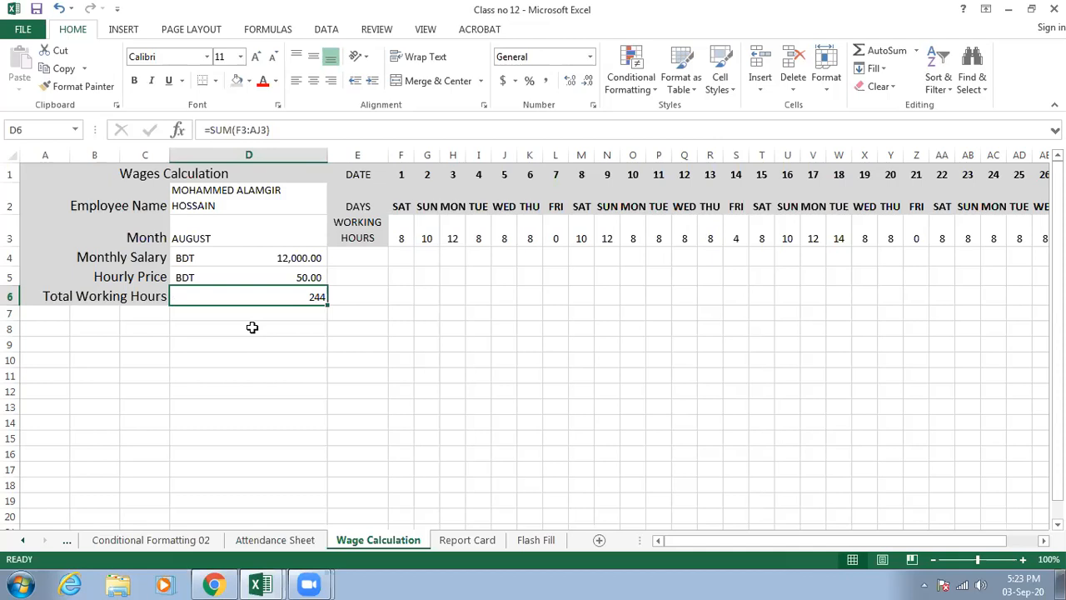
# - Enter the label Salary in cell A7, below Total Working Hours
pyautogui.click(234, 278)
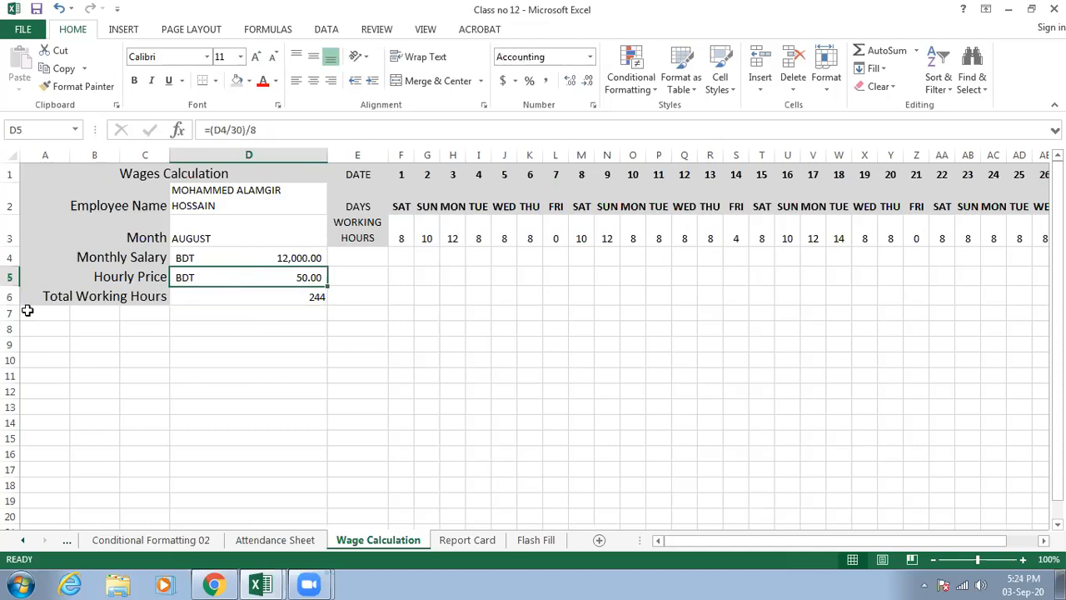
pyautogui.moveTo(31, 312); pyautogui.dragTo(129, 314)
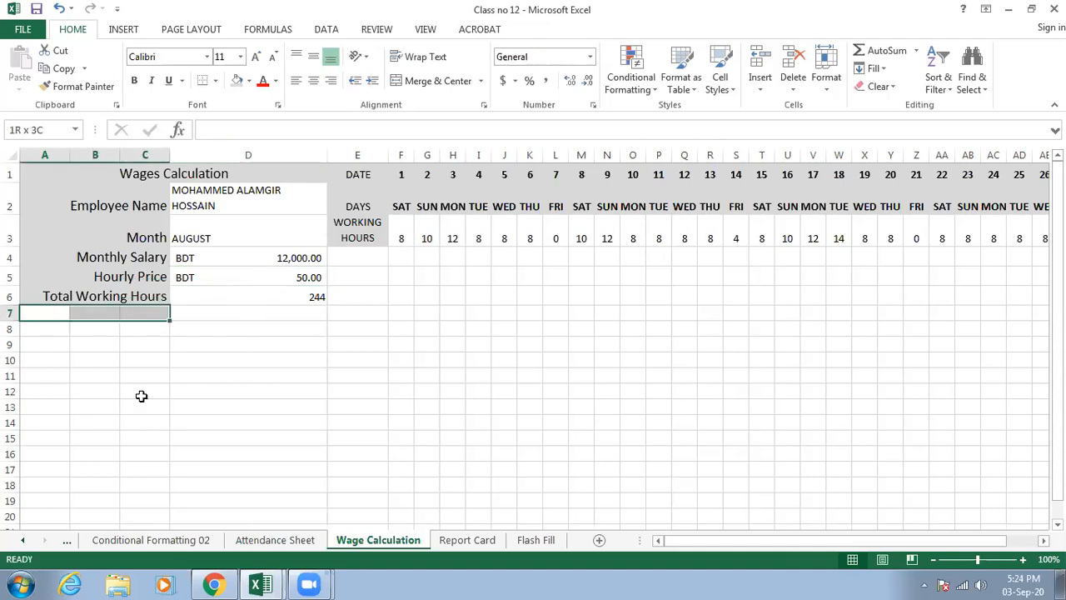
pyautogui.write('Salar')
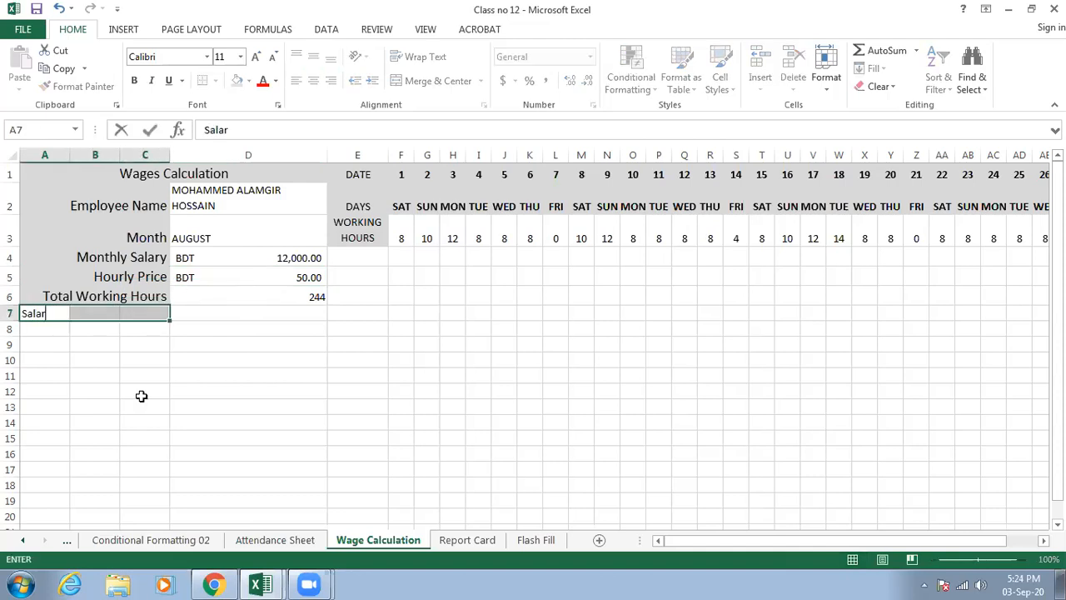
pyautogui.write('y')
pyautogui.click(207, 360)
# - Merge cells A7:C7 and right-align the Salary label
pyautogui.moveTo(72, 317); pyautogui.dragTo(131, 313)
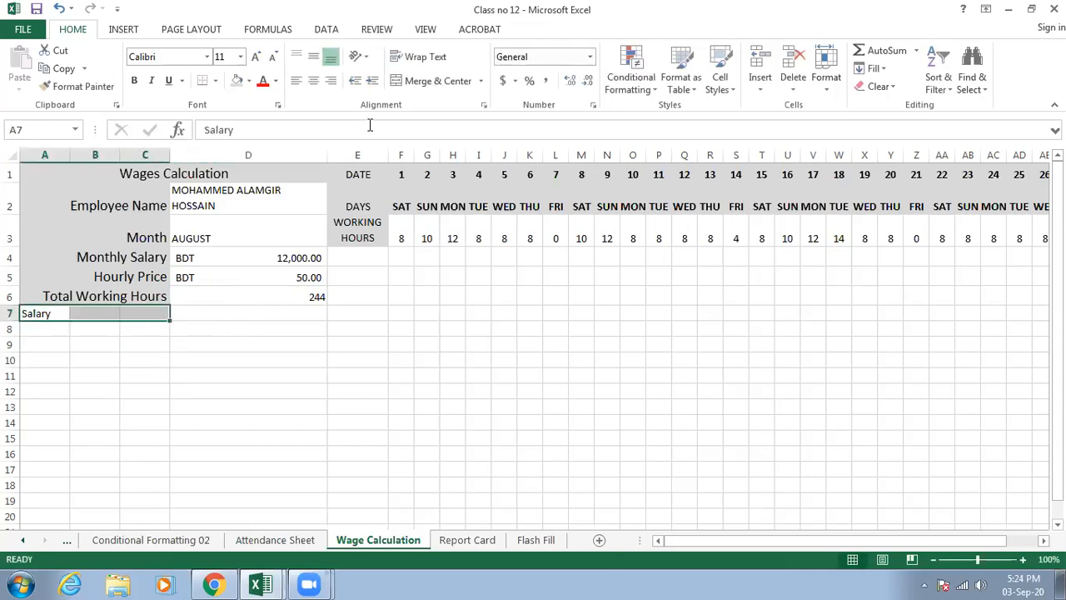
pyautogui.click(423, 86)
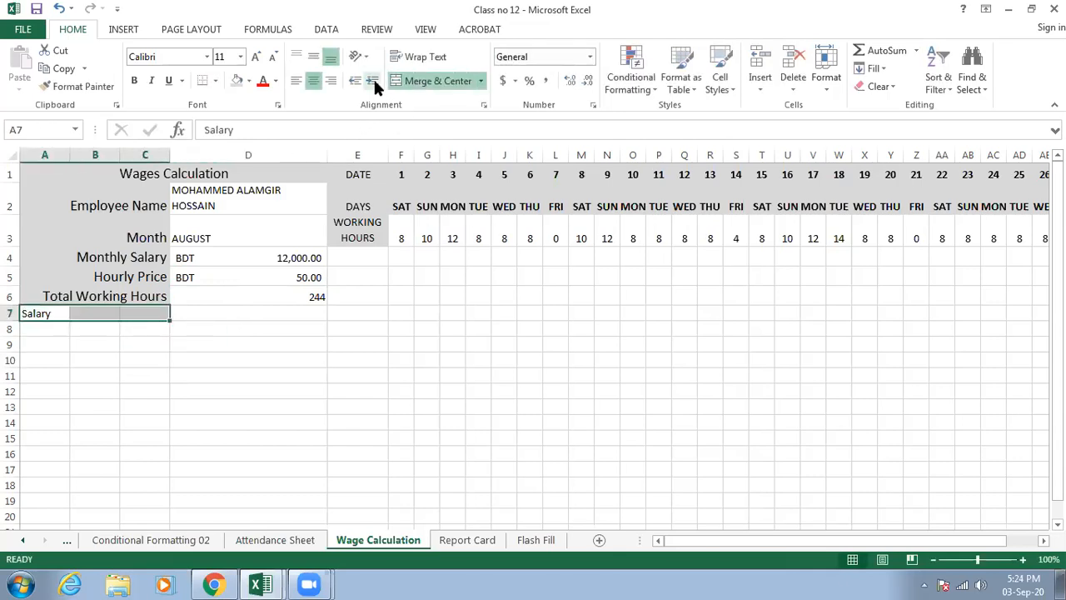
pyautogui.click(331, 79)
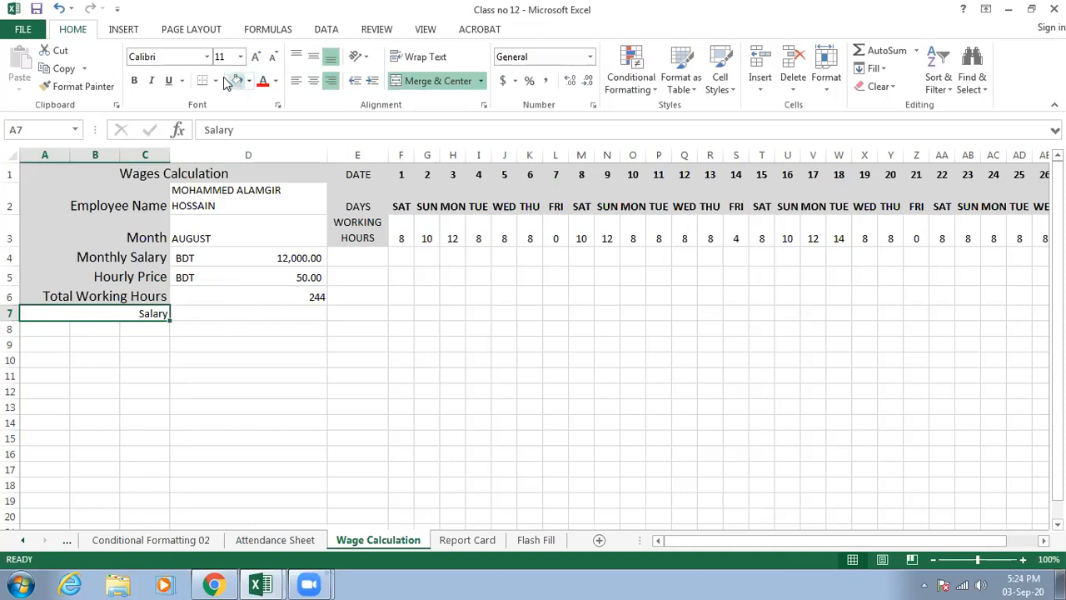
# - Give the Salary label cell the grey fill and set its font size to 14
pyautogui.click(237, 81)
pyautogui.click(240, 57)
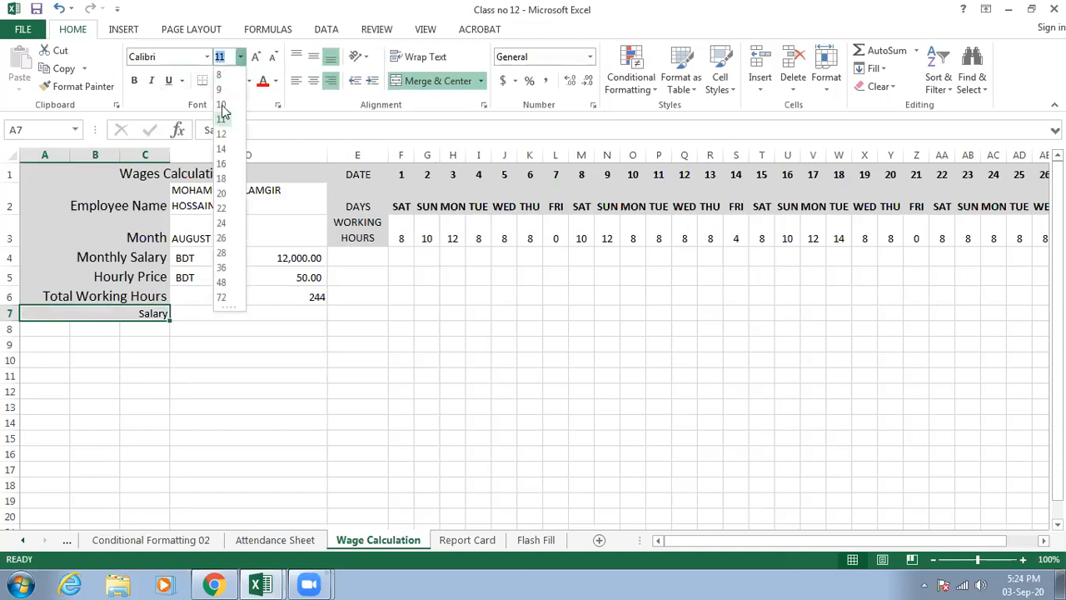
pyautogui.click(218, 155)
# - Calculate the salary in D7 by multiplying the hourly price by the total working hours with =D5*D6
pyautogui.click(248, 315)
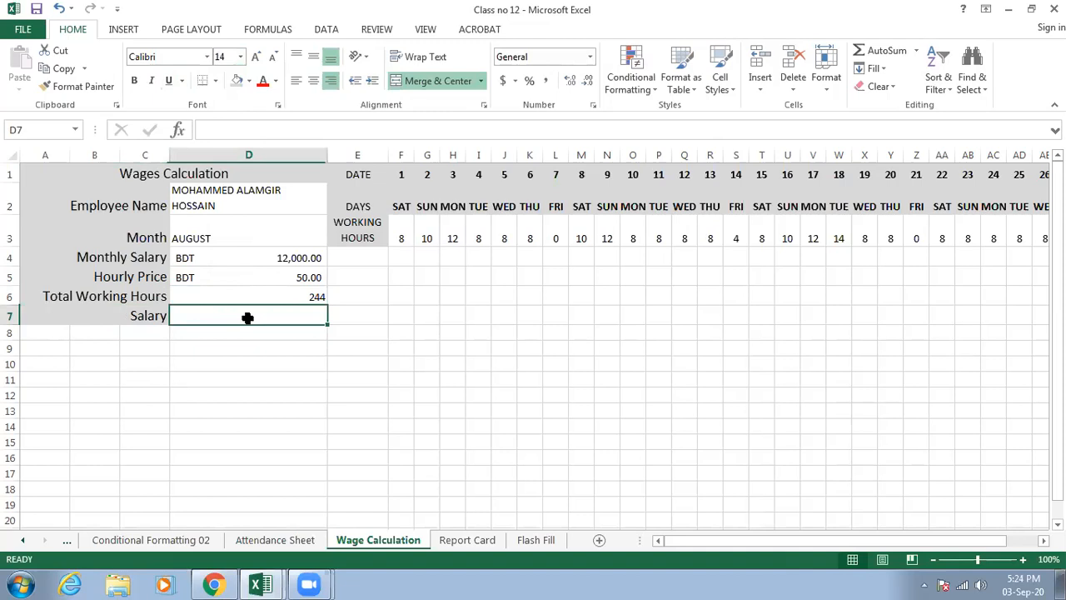
pyautogui.click(298, 299)
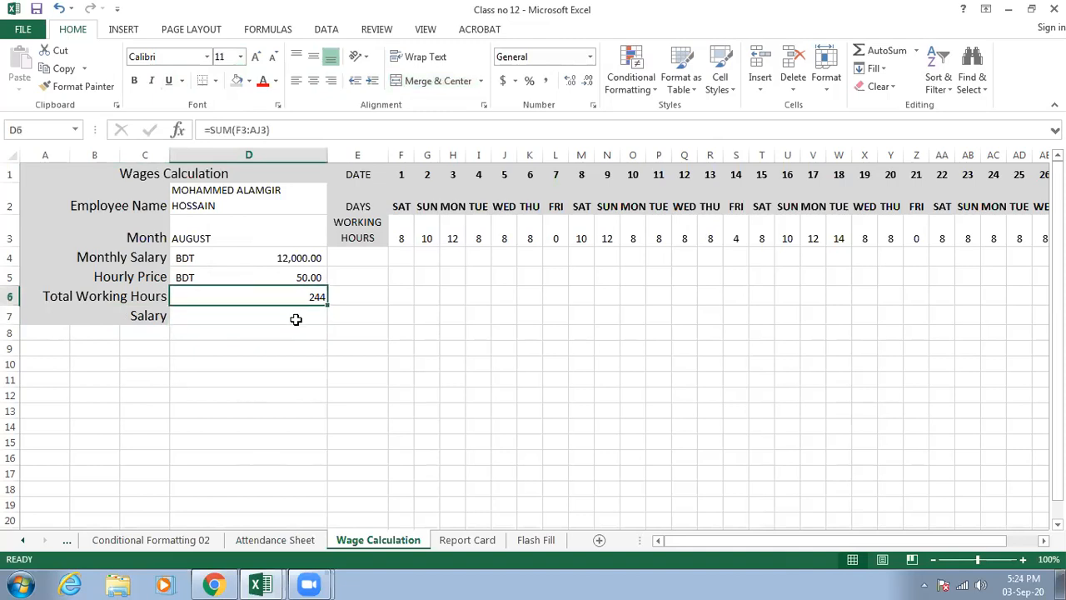
pyautogui.click(295, 317)
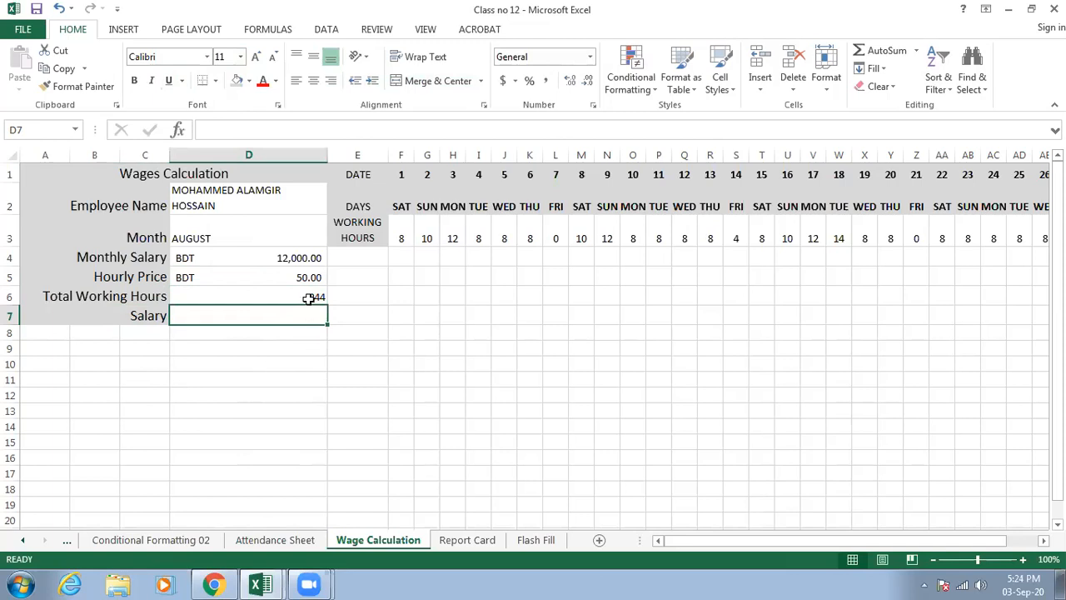
pyautogui.write('=')
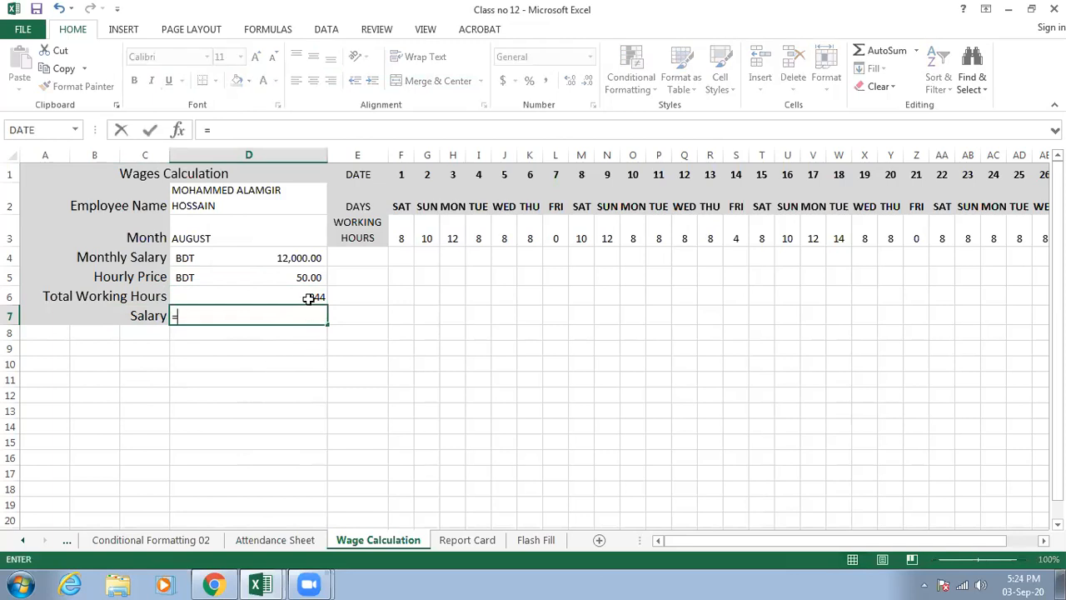
pyautogui.click(305, 277)
pyautogui.write('*')
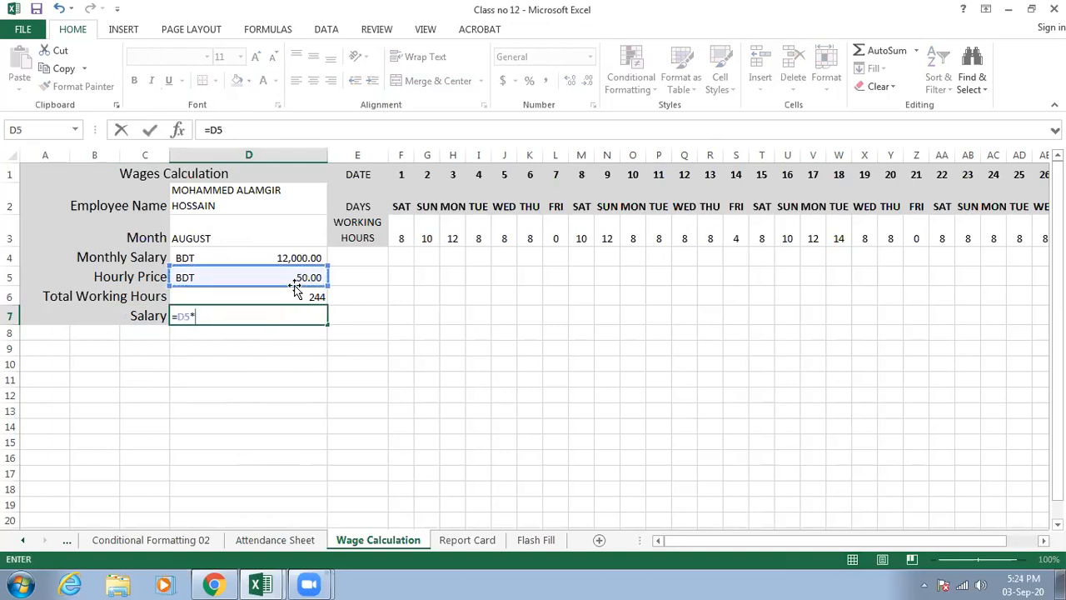
pyautogui.click(299, 300)
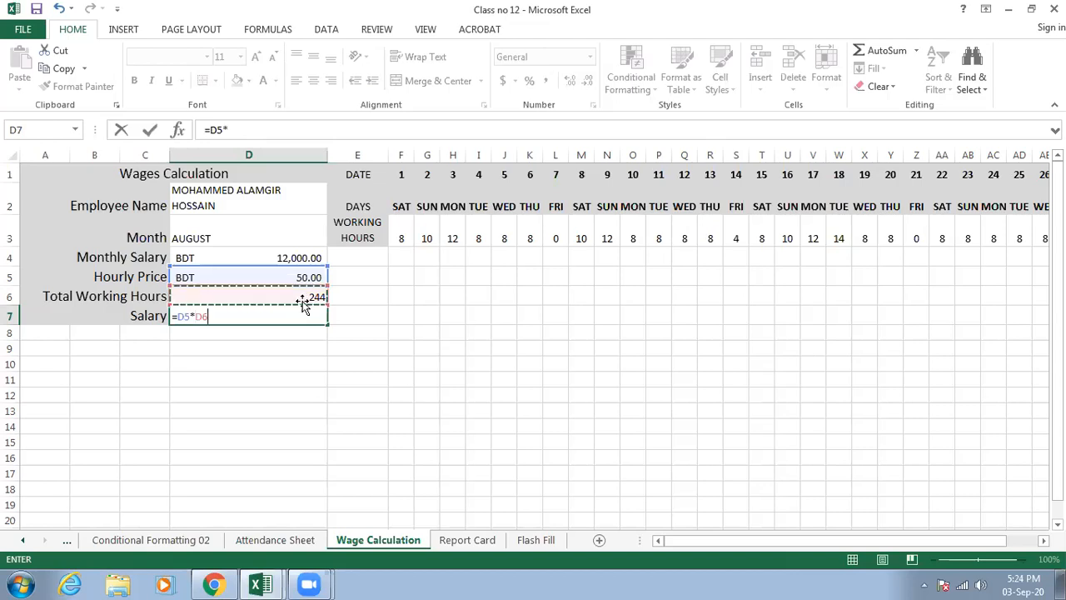
pyautogui.press('Return')
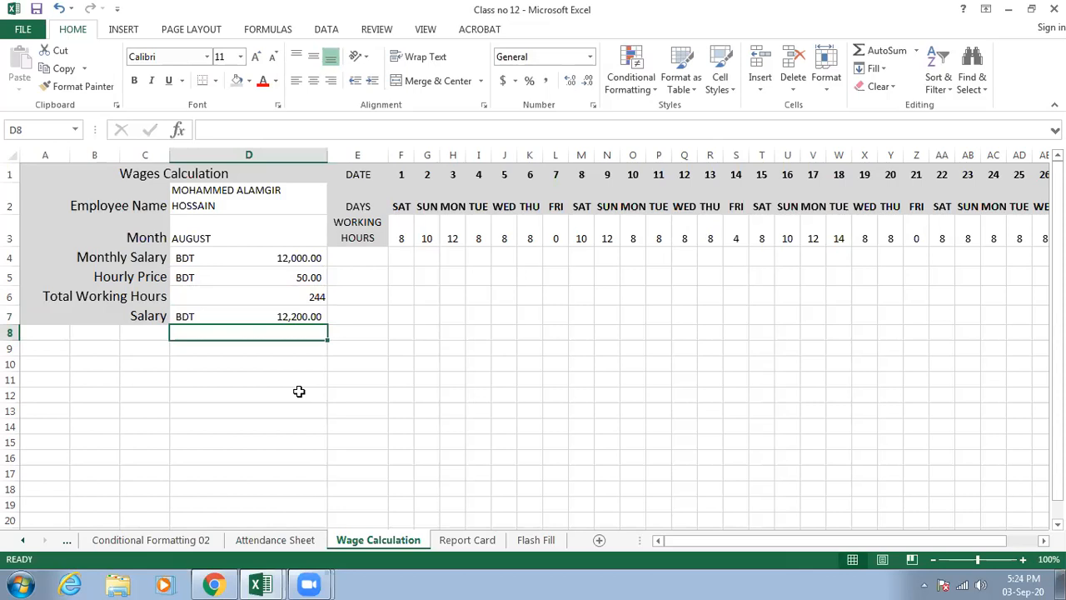
# - Change the Hourly Price formula in D5 to =(D4/26)/8 so the monthly salary is divided by 26 days
pyautogui.click(301, 299)
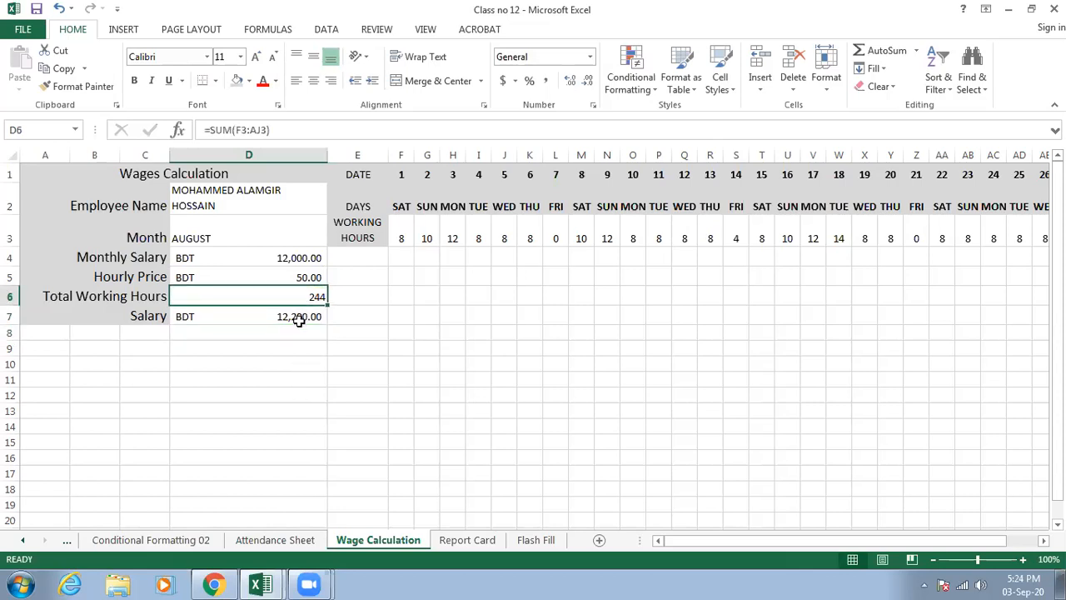
pyautogui.click(298, 320)
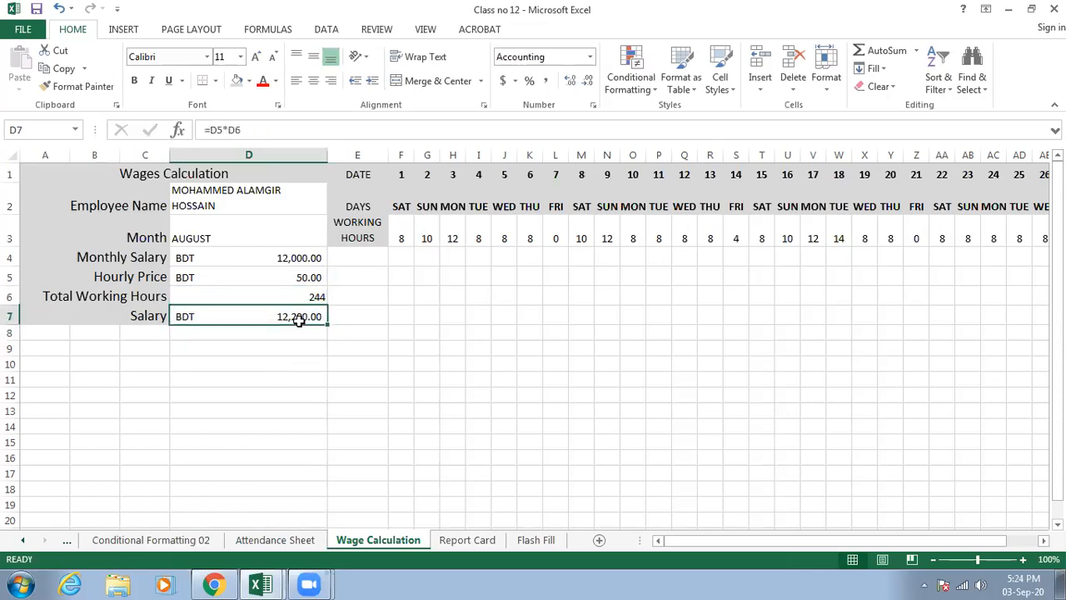
pyautogui.doubleClick(303, 278)
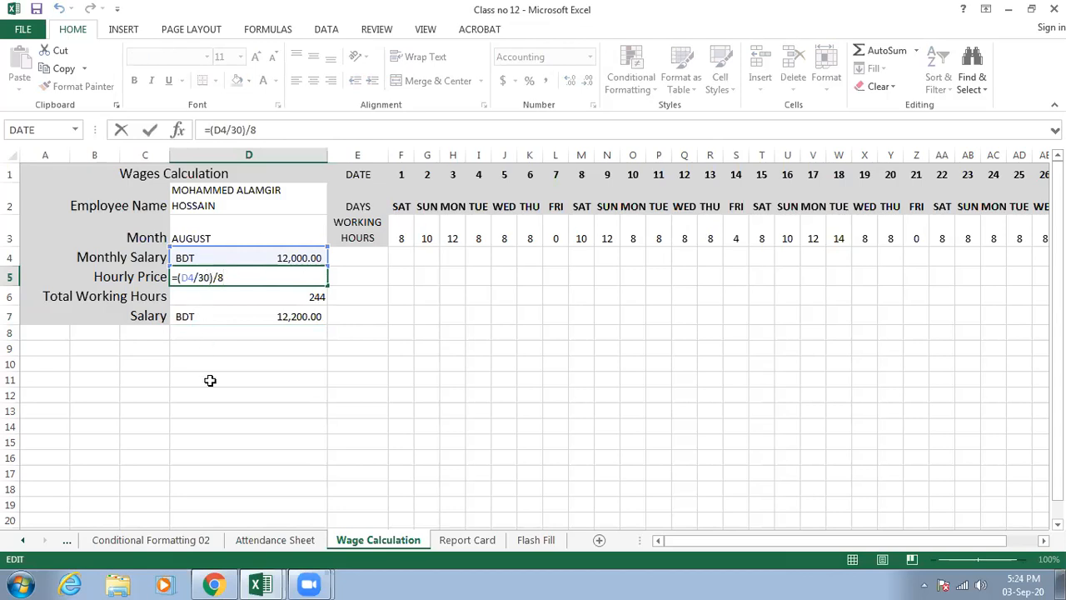
pyautogui.press('BackSpace')
pyautogui.press('BackSpace')
pyautogui.write('26')
pyautogui.press('Return')
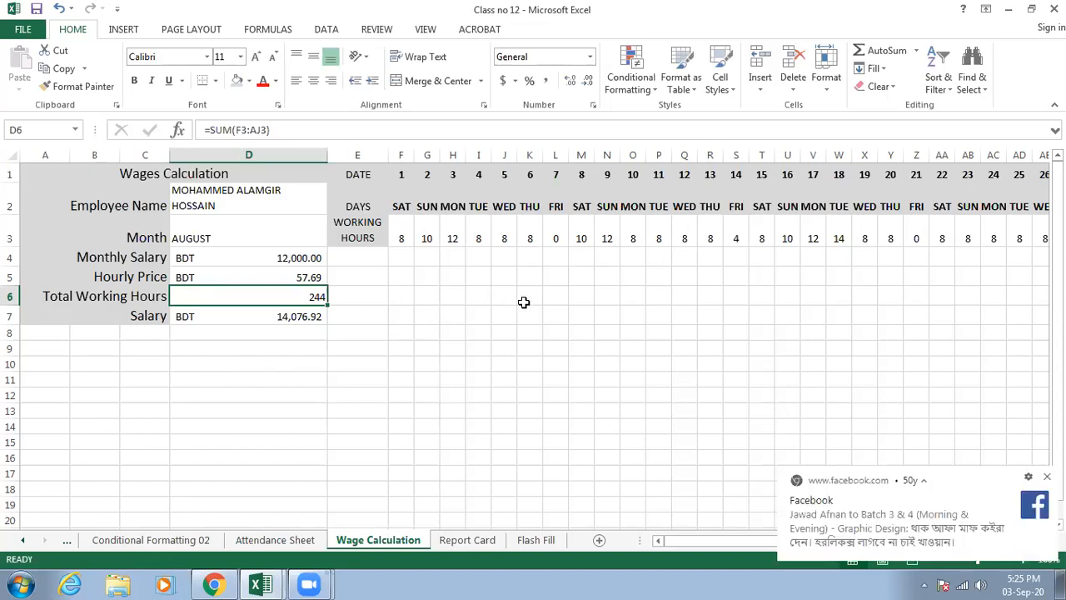
# - Review the Friday working hours in row 3 and the Hourly Price and Salary formulas in D5 and D7
pyautogui.click(553, 237)
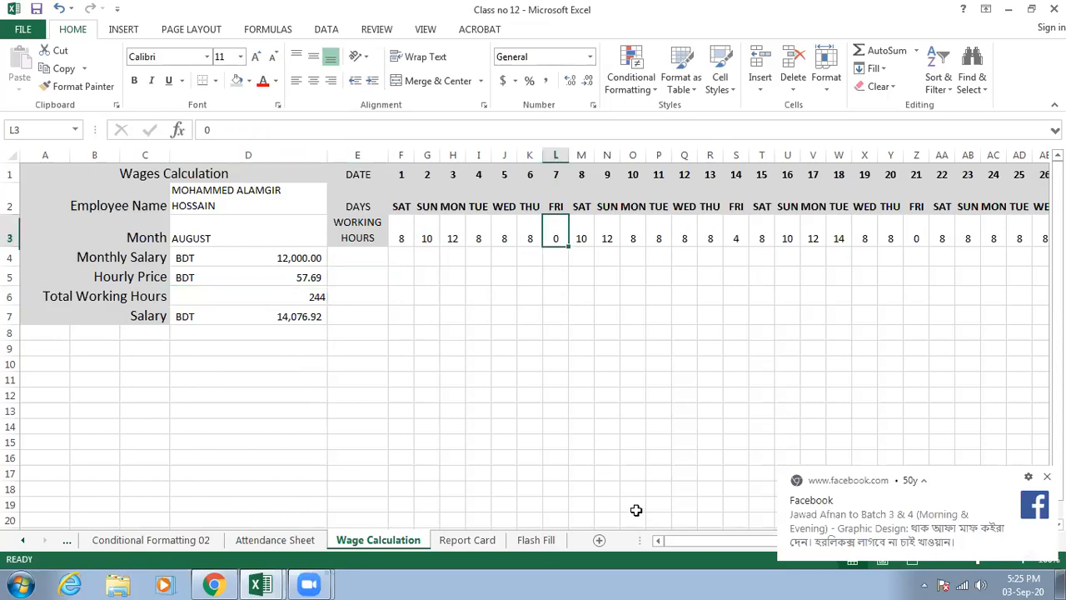
pyautogui.moveTo(679, 546); pyautogui.dragTo(718, 539)
pyautogui.click(584, 243)
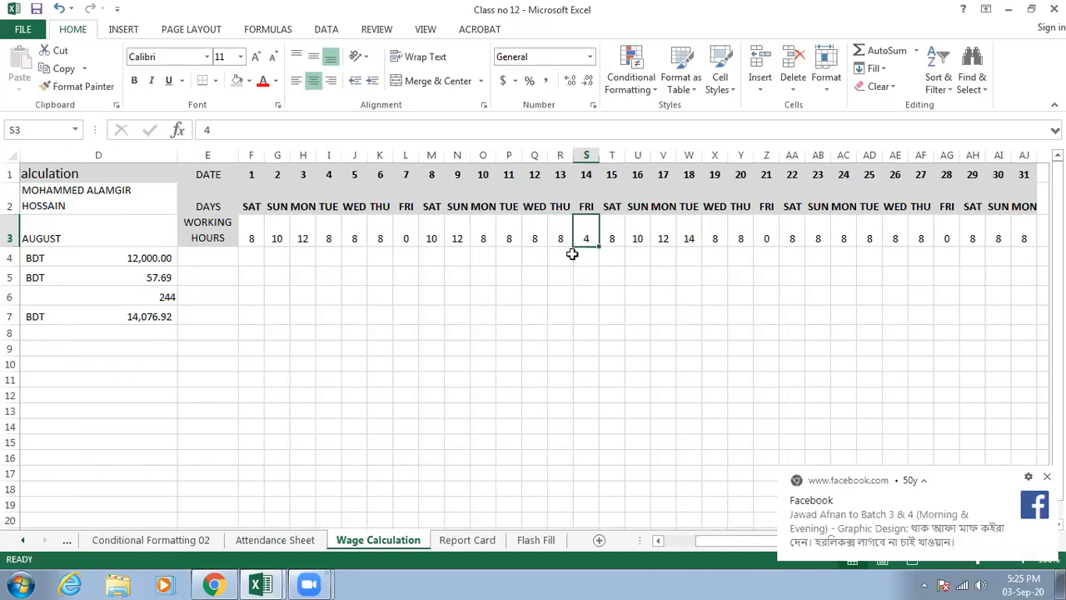
pyautogui.moveTo(704, 544); pyautogui.dragTo(664, 542)
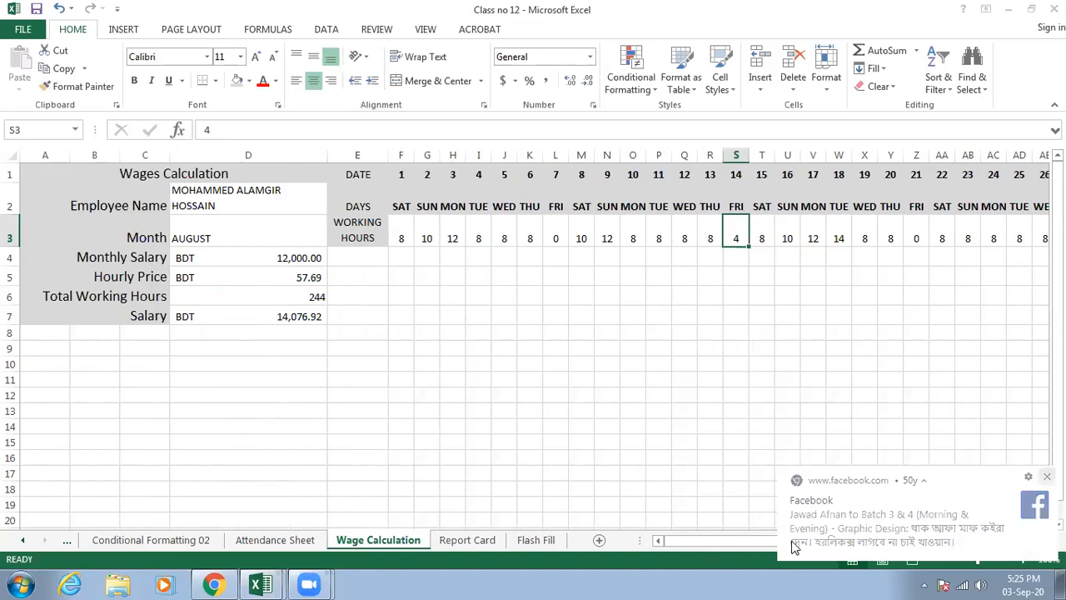
pyautogui.moveTo(702, 544); pyautogui.dragTo(677, 540)
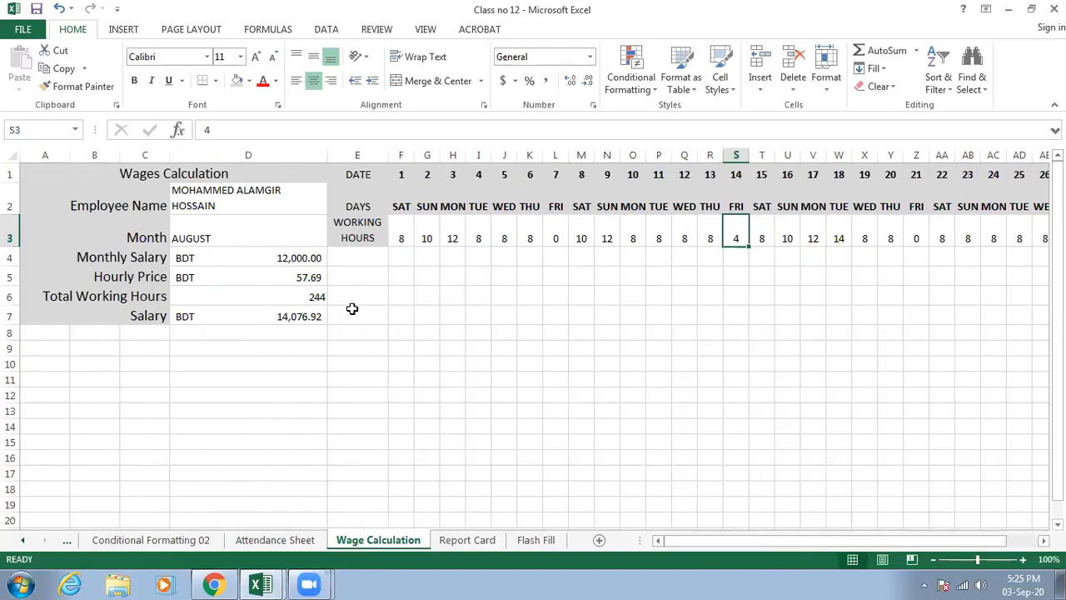
pyautogui.click(274, 278)
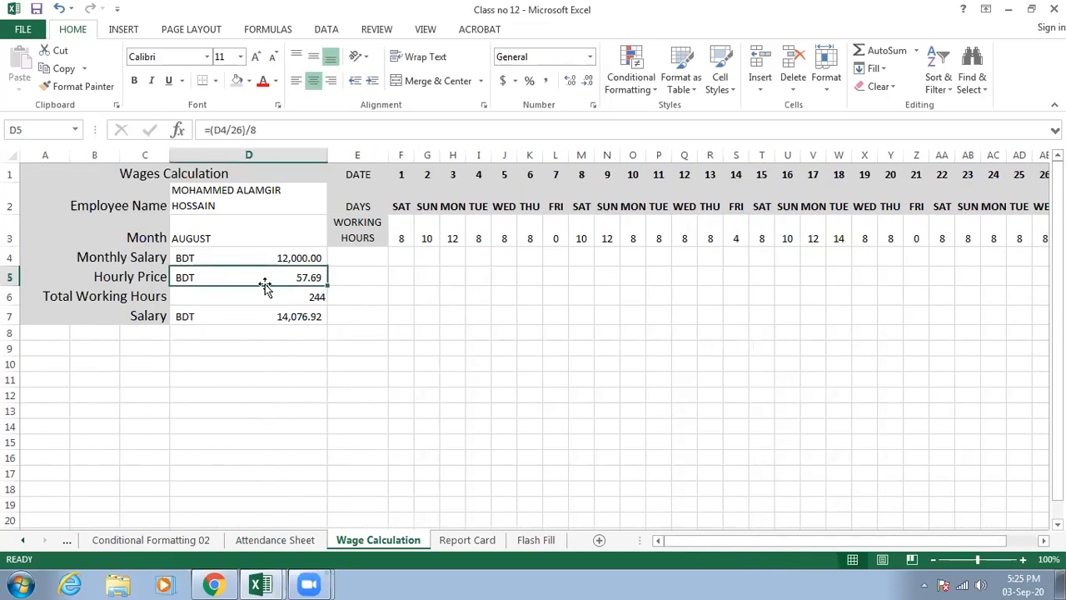
pyautogui.doubleClick(267, 279)
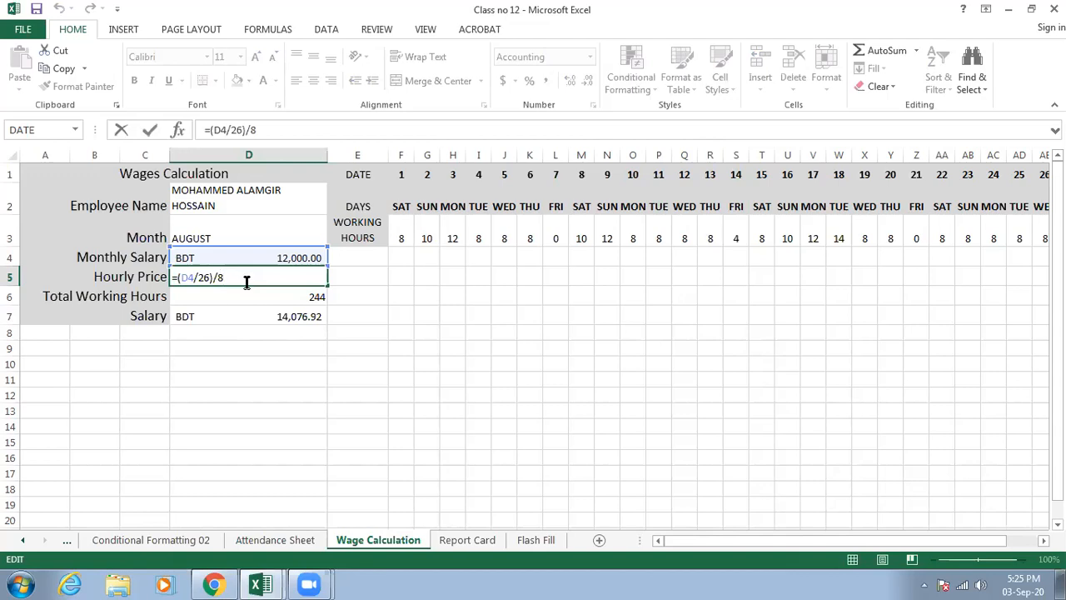
pyautogui.hotkey('ctrl', 'Return')
pyautogui.click(255, 319)
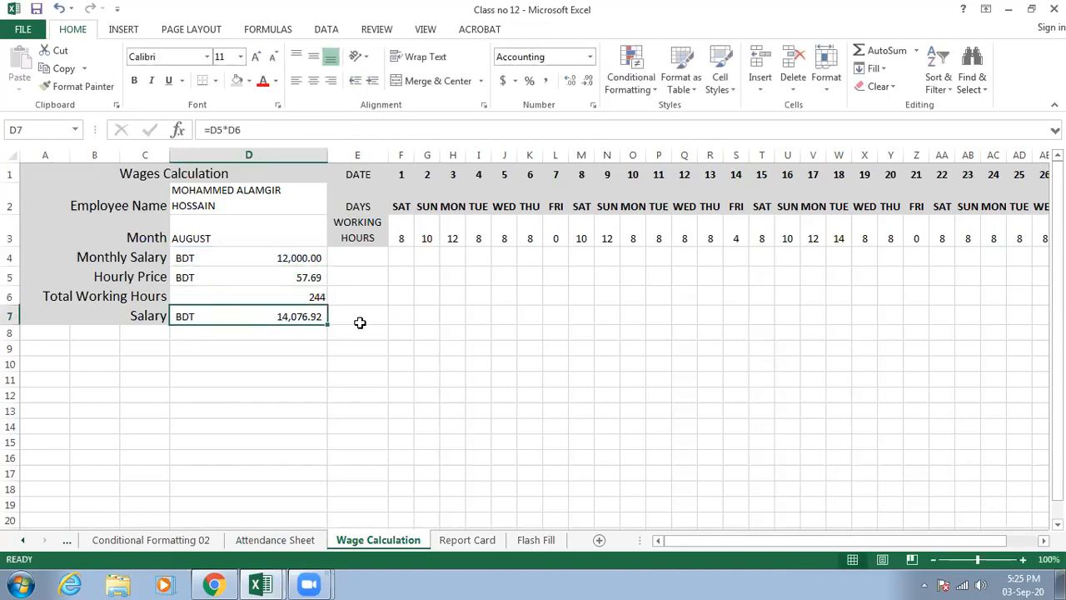
# - Narrow column D and shrink column C to a thin strip so more of the date columns fit in view
pyautogui.moveTo(698, 542); pyautogui.dragTo(737, 543)
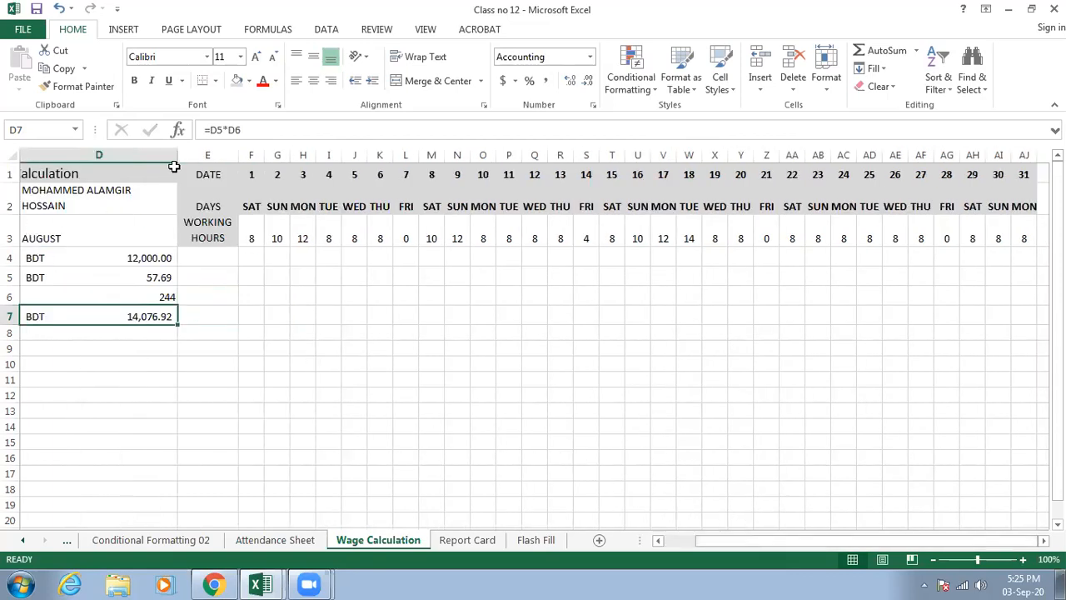
pyautogui.moveTo(176, 157); pyautogui.dragTo(133, 158)
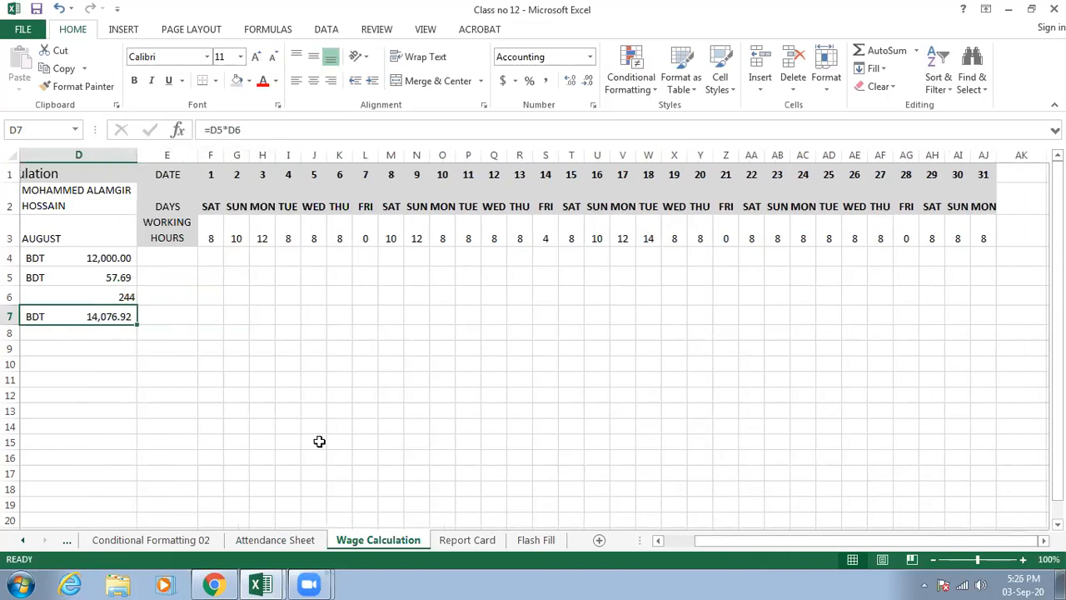
pyautogui.moveTo(721, 543); pyautogui.dragTo(694, 545)
pyautogui.moveTo(168, 155); pyautogui.dragTo(122, 155)
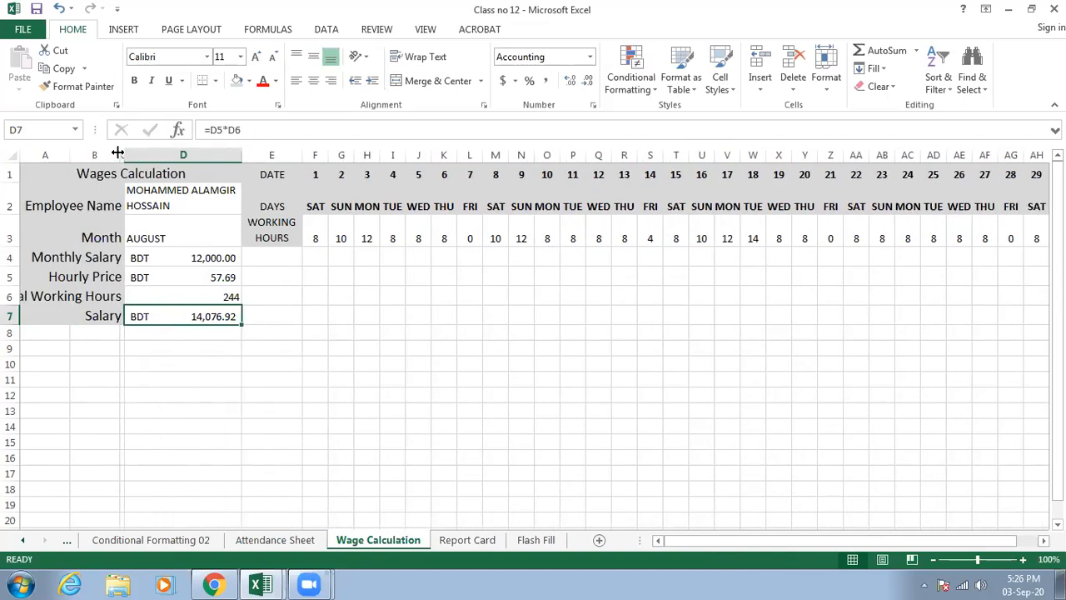
# - Widen column B to 14.14 so the Total Working Hours label fits in full
pyautogui.moveTo(123, 154); pyautogui.dragTo(151, 155)
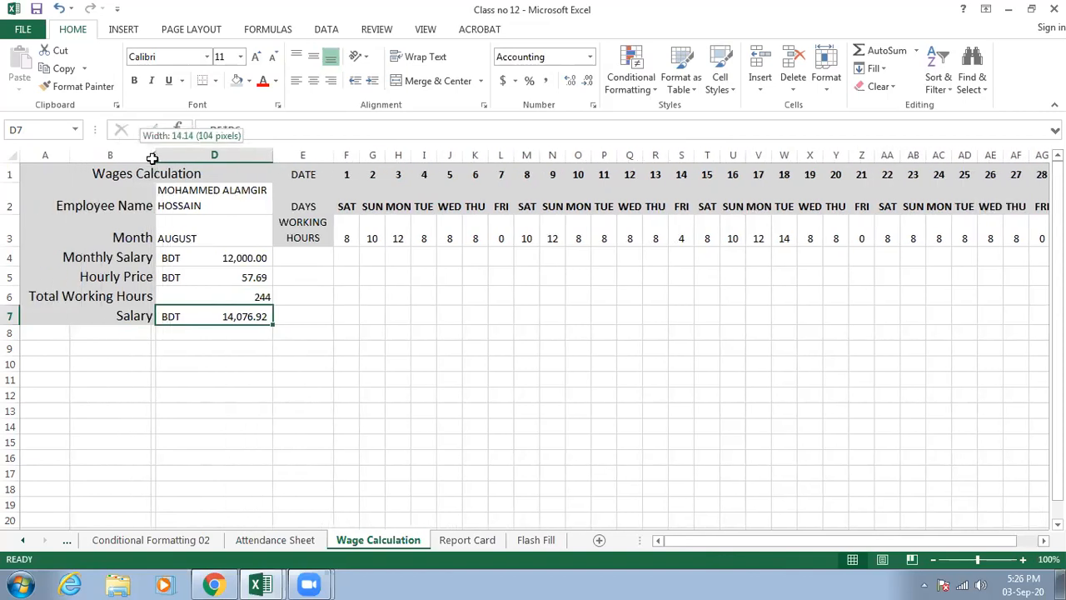
pyautogui.click(372, 442)
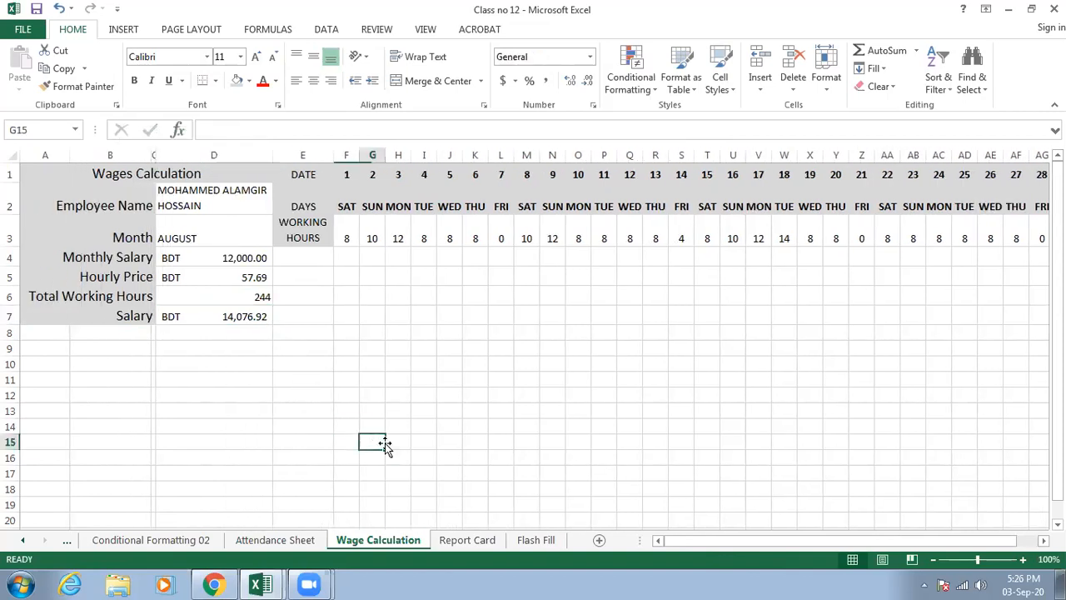
pyautogui.click(412, 347)
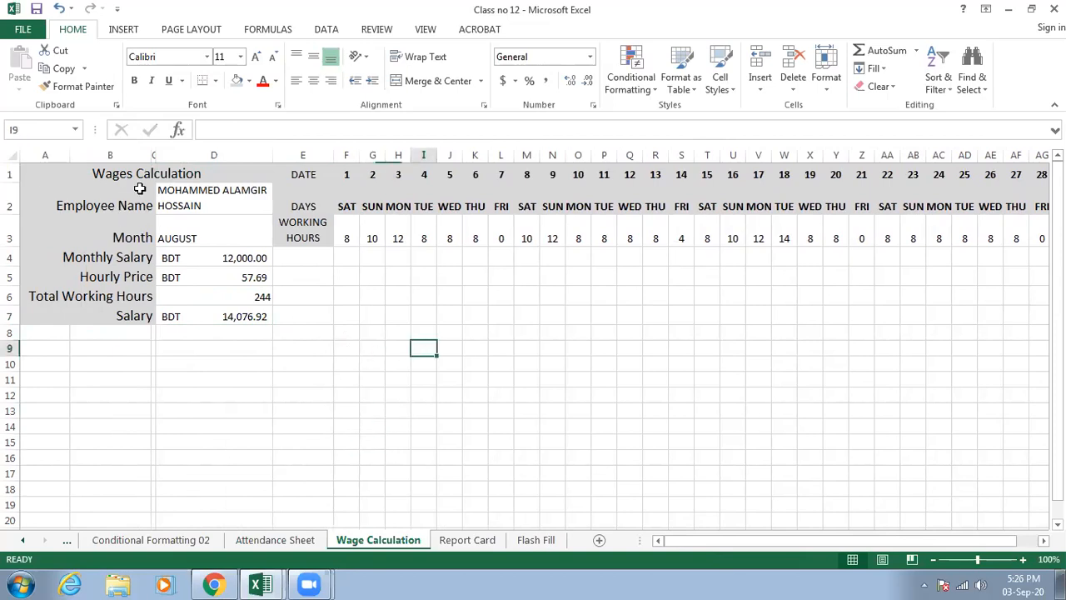
pyautogui.click(432, 295)
# - Review the DATE, DAYS and WORKING HOURS headings in column E and the daily hours entered along row 3
pyautogui.click(309, 180)
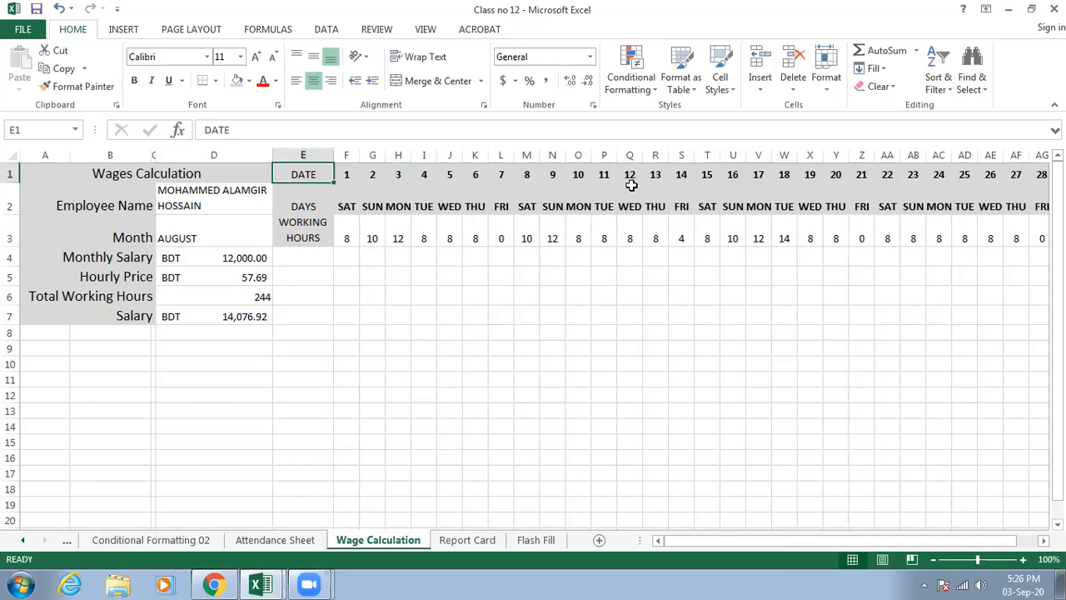
pyautogui.click(313, 209)
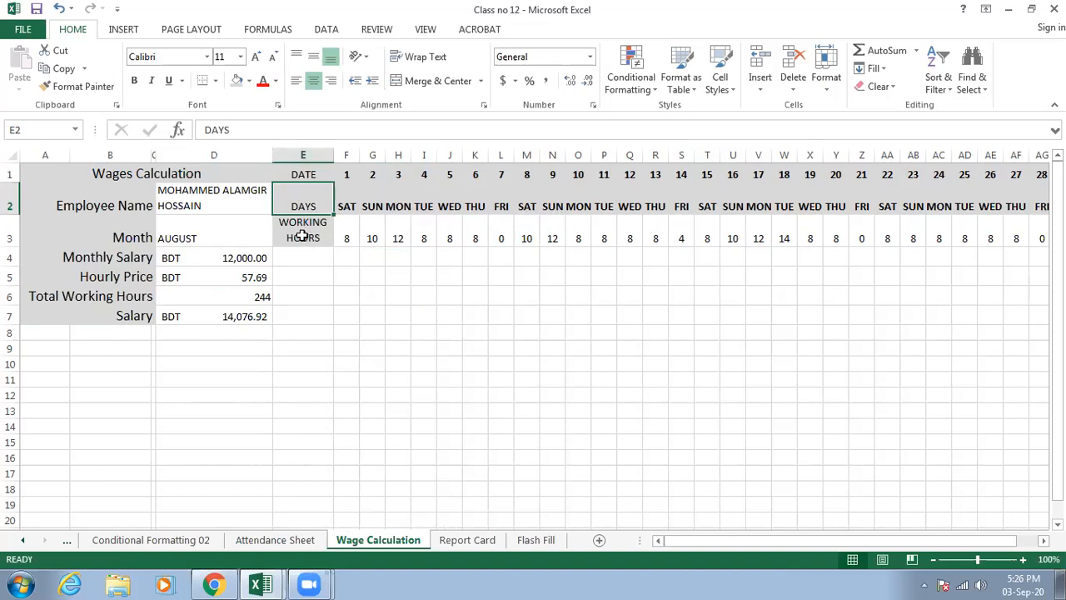
pyautogui.click(303, 236)
pyautogui.click(352, 238)
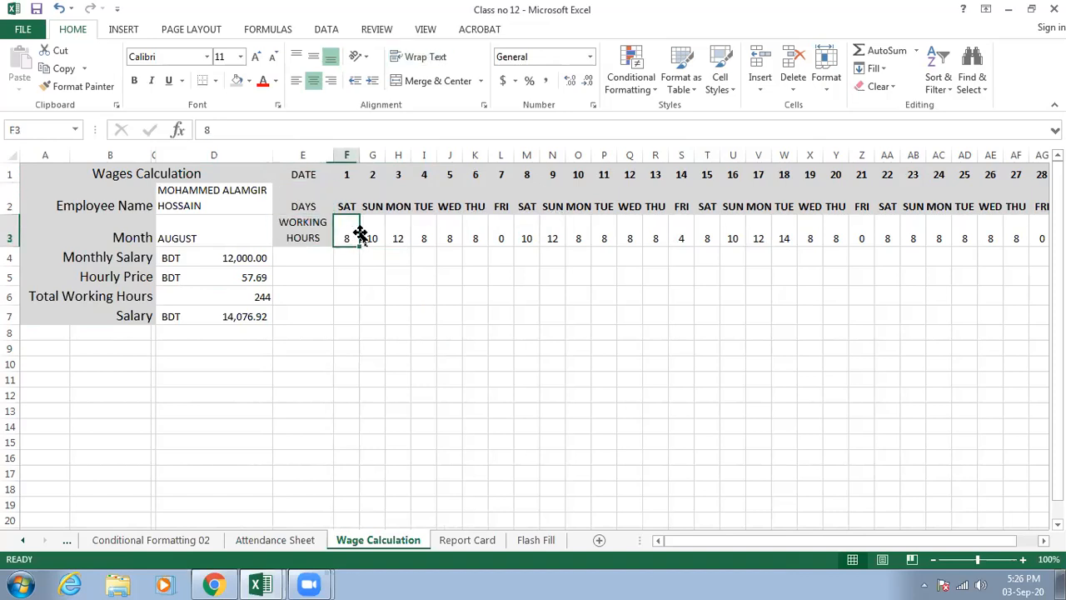
pyautogui.click(397, 235)
pyautogui.click(423, 236)
pyautogui.click(481, 236)
pyautogui.click(561, 237)
pyautogui.click(656, 238)
pyautogui.moveTo(757, 540); pyautogui.dragTo(725, 539)
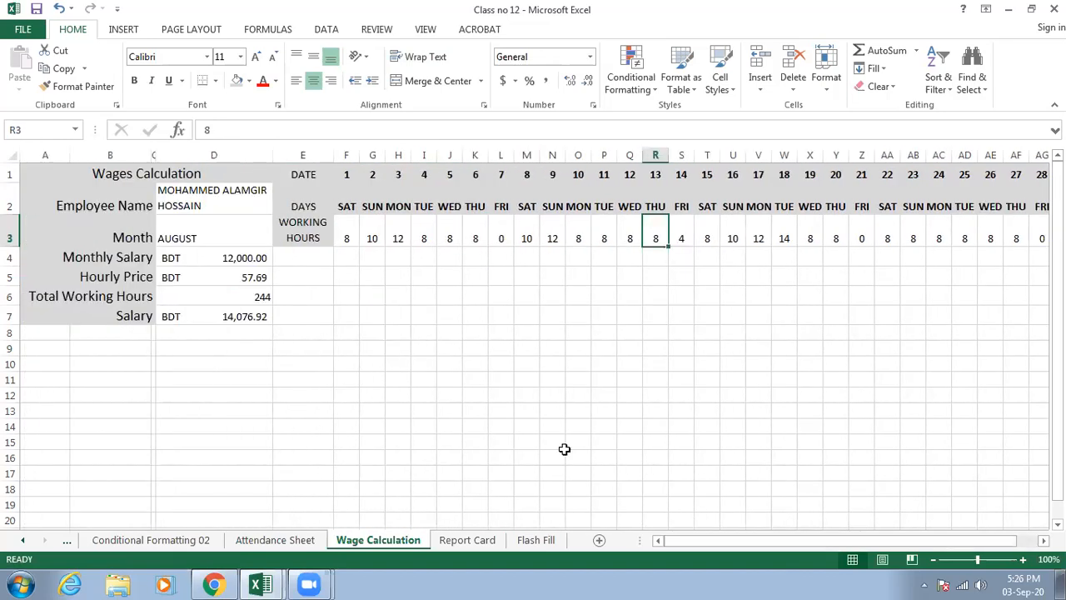
# - Examine the Month and Monthly Salary entries and the formulas for Hourly Price, Total Working Hours and Salary in D5:D7
pyautogui.click(130, 236)
pyautogui.click(178, 236)
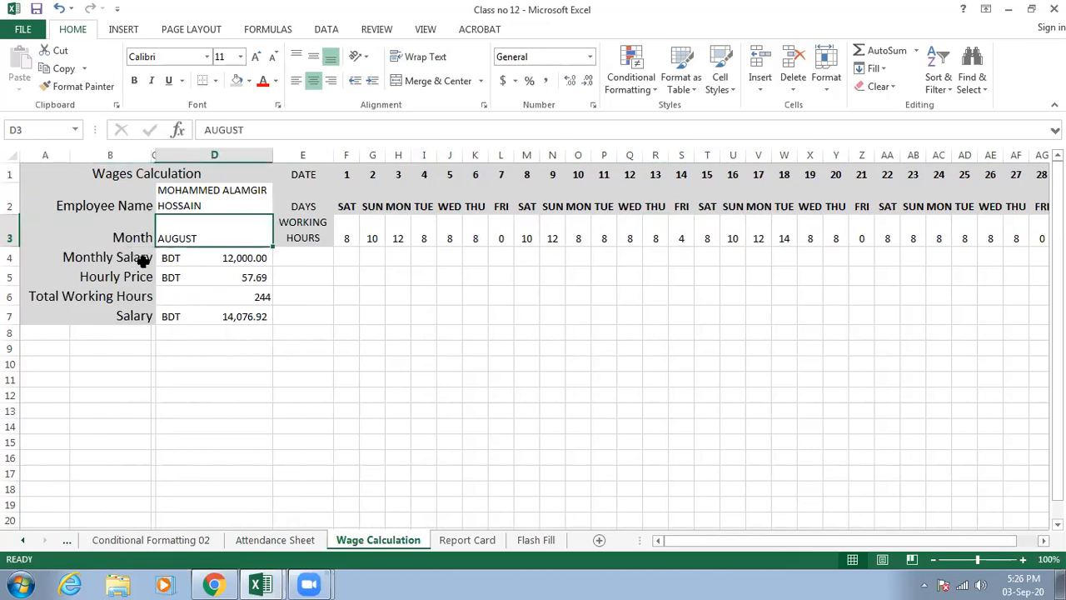
pyautogui.click(154, 261)
pyautogui.click(161, 262)
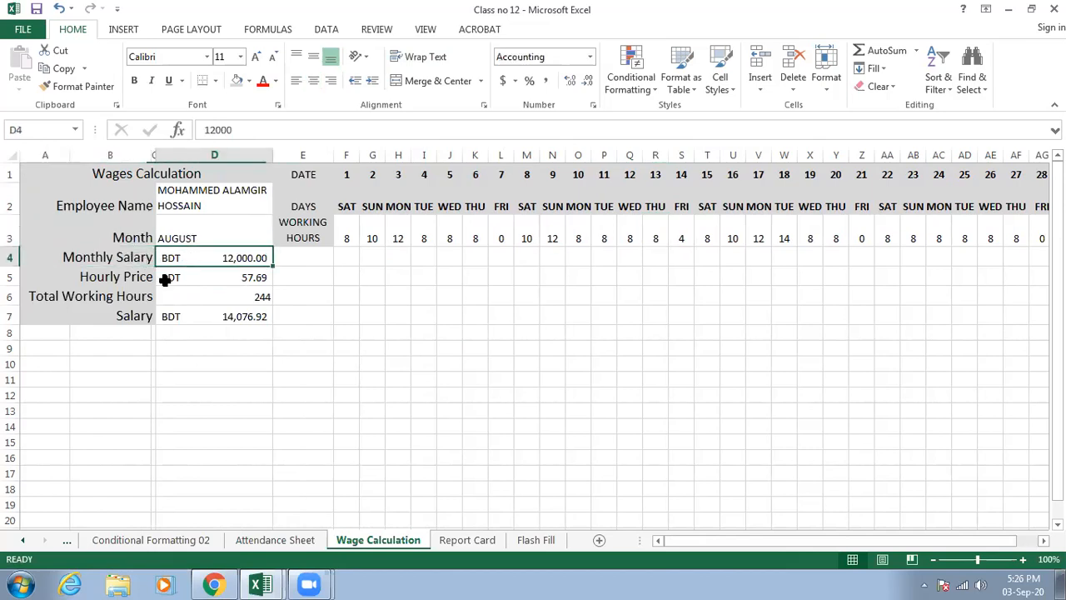
pyautogui.click(123, 281)
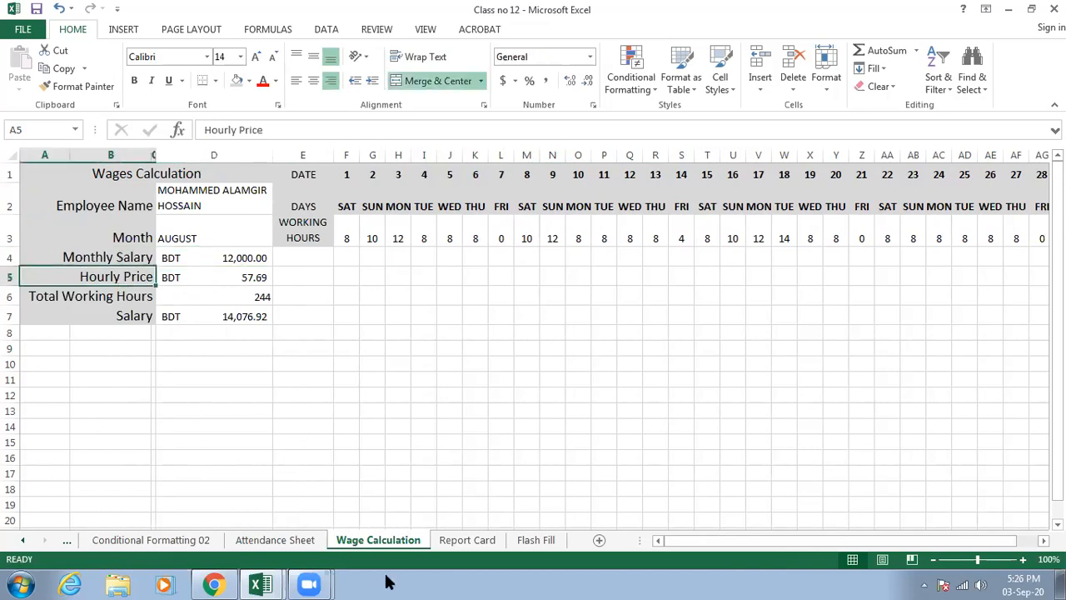
pyautogui.doubleClick(226, 277)
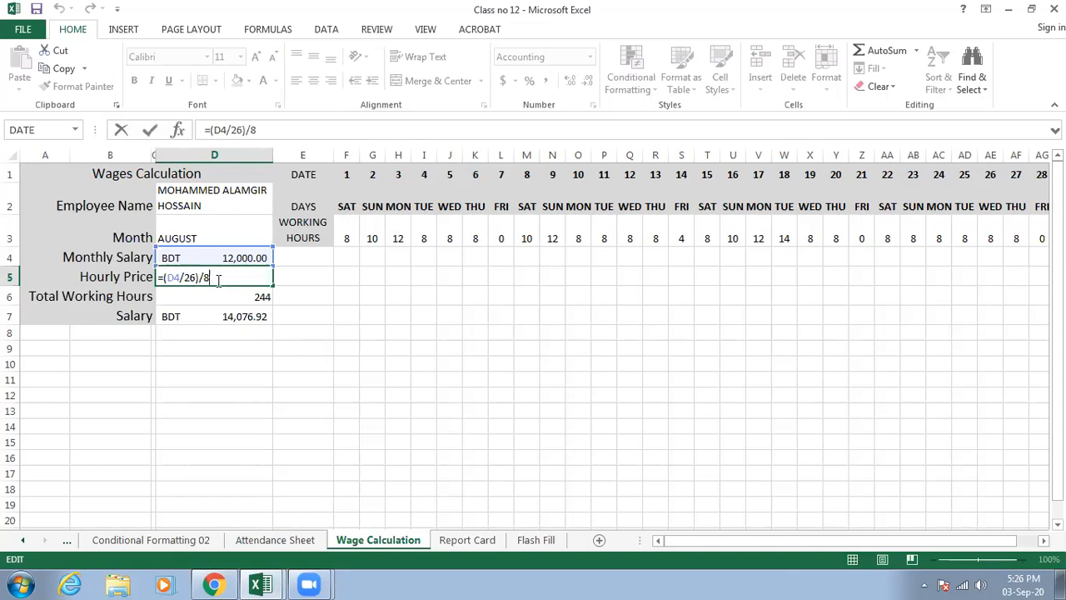
pyautogui.hotkey('ctrl', 'Return')
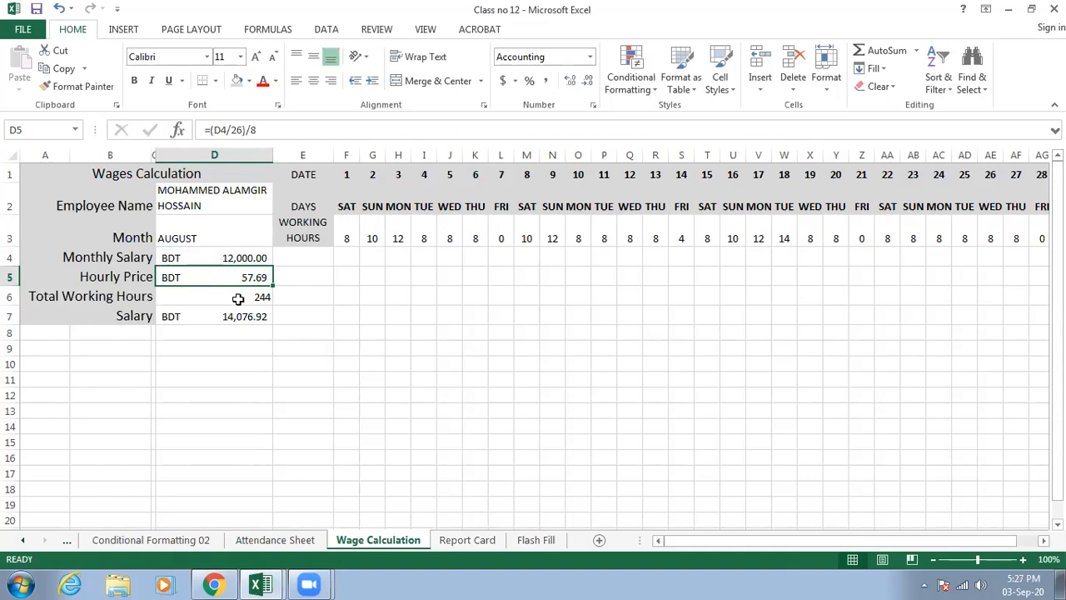
pyautogui.click(237, 298)
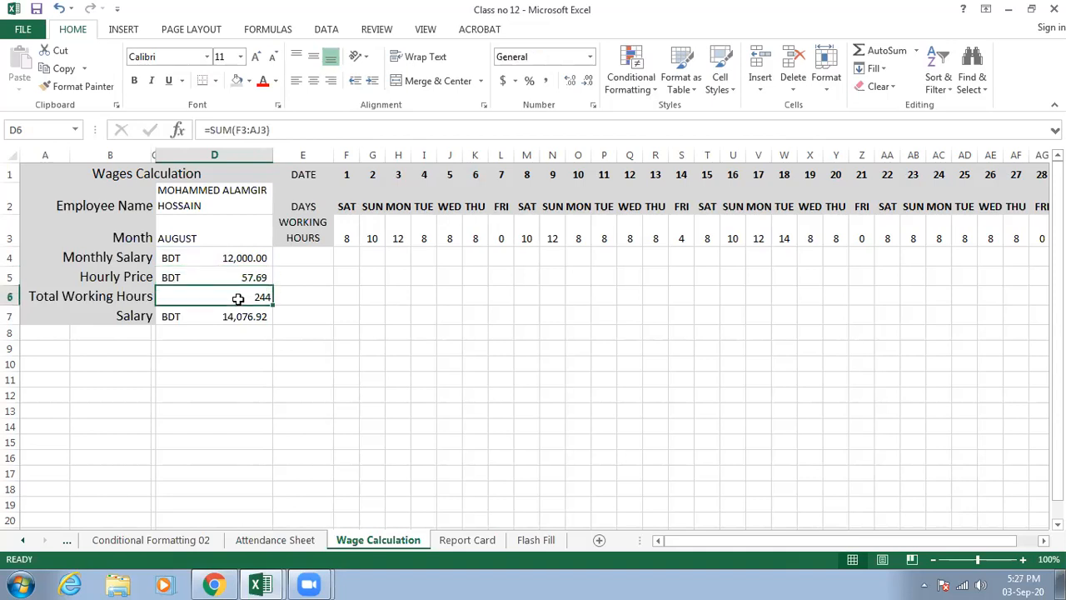
pyautogui.doubleClick(242, 297)
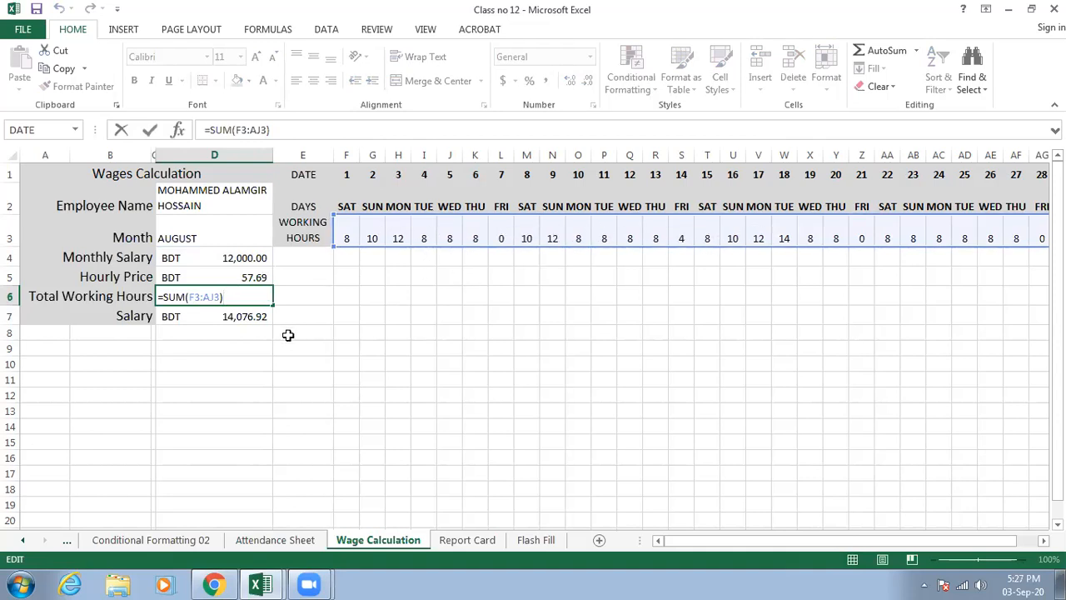
pyautogui.press('Escape')
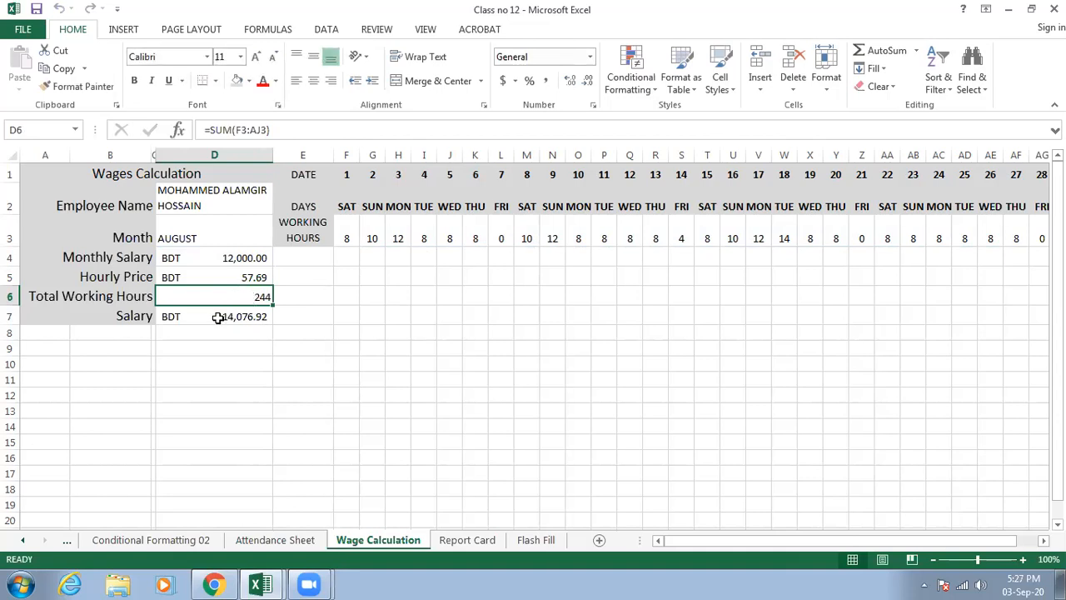
pyautogui.click(217, 318)
pyautogui.doubleClick(218, 317)
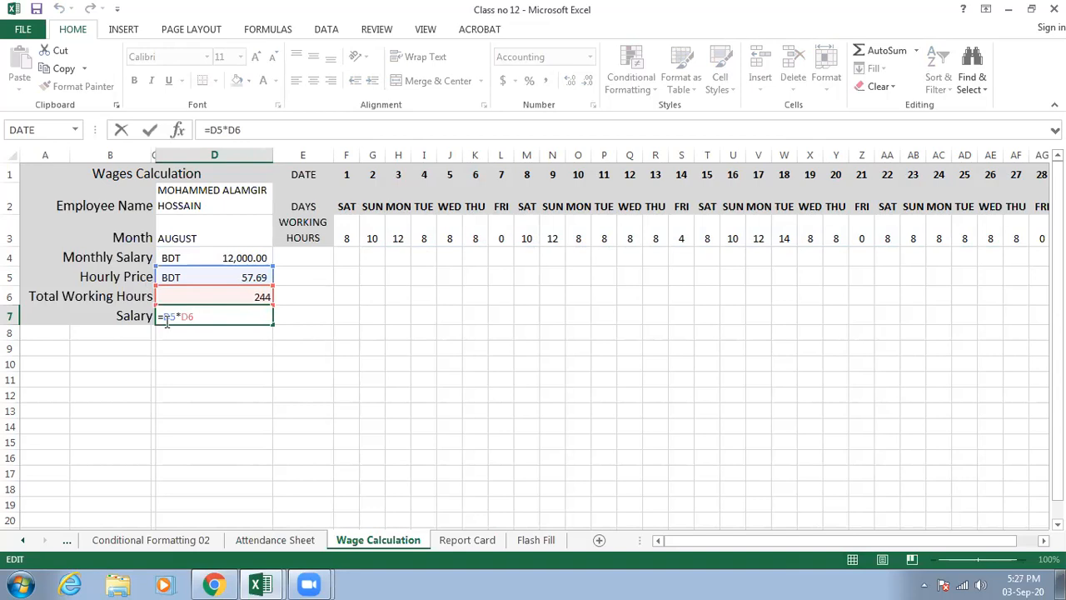
pyautogui.hotkey('ctrl', 'Return')
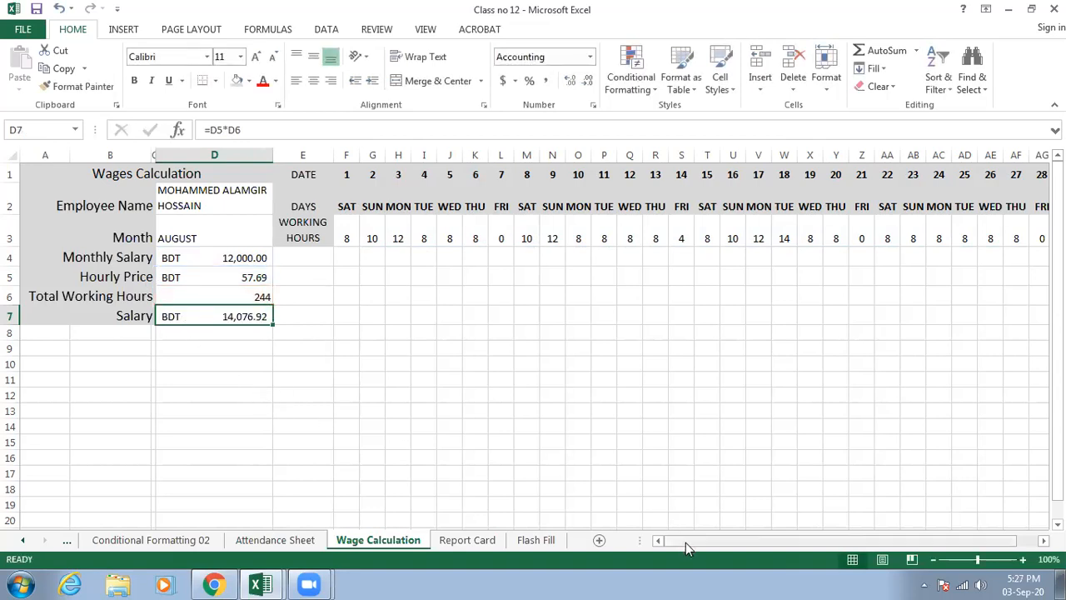
# - Examine the date, day and working hours block E1:AJ3 through day 31, including the individual hours of the first week
pyautogui.moveTo(685, 543); pyautogui.dragTo(791, 541)
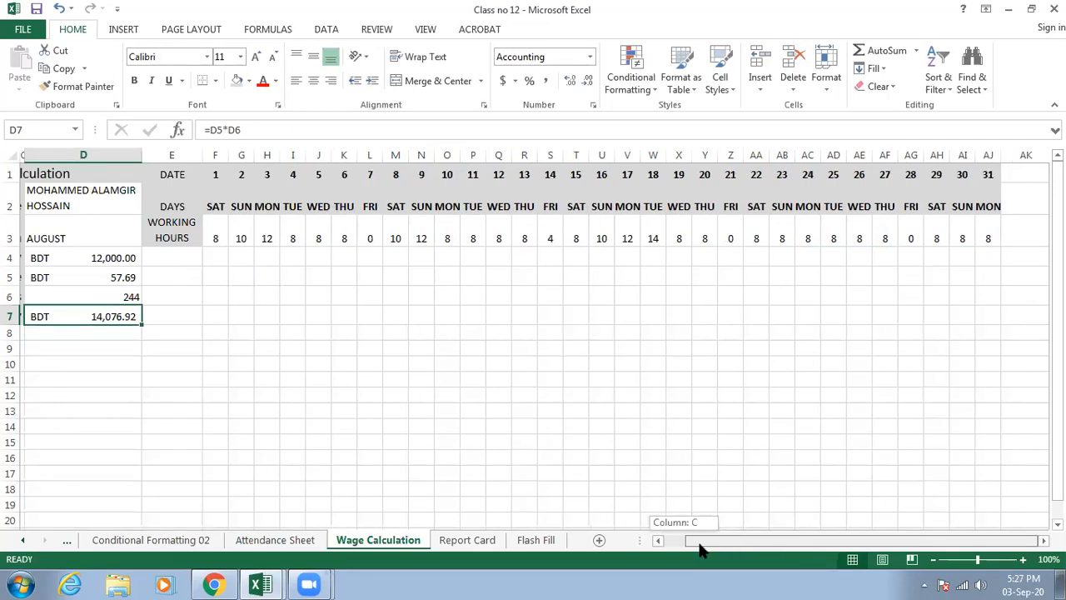
pyautogui.moveTo(700, 550); pyautogui.dragTo(682, 545)
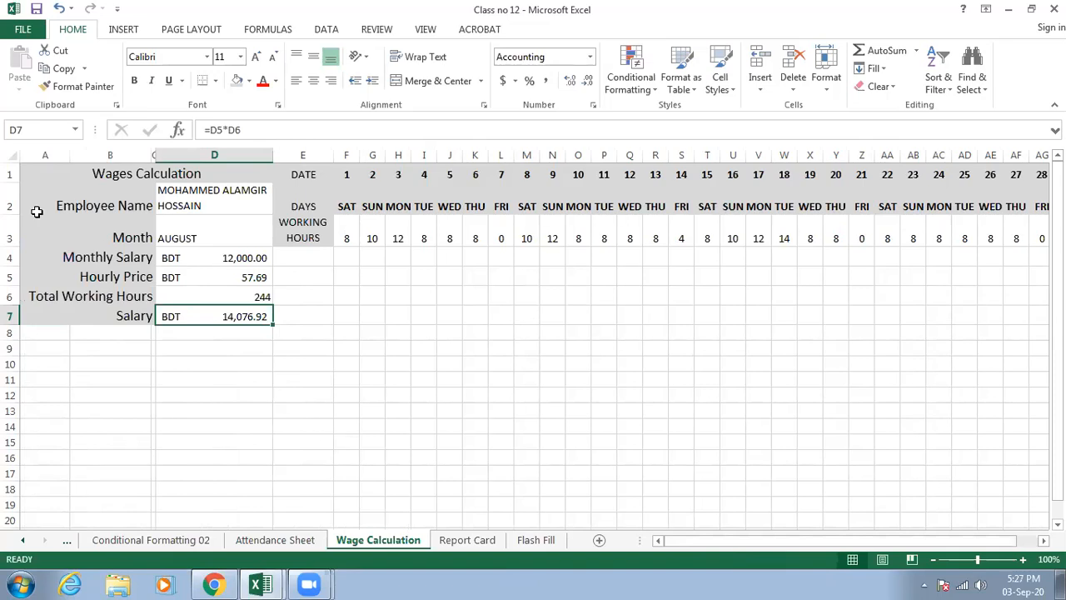
pyautogui.moveTo(771, 537); pyautogui.dragTo(820, 541)
pyautogui.click(177, 175)
pyautogui.moveTo(178, 175); pyautogui.dragTo(982, 238)
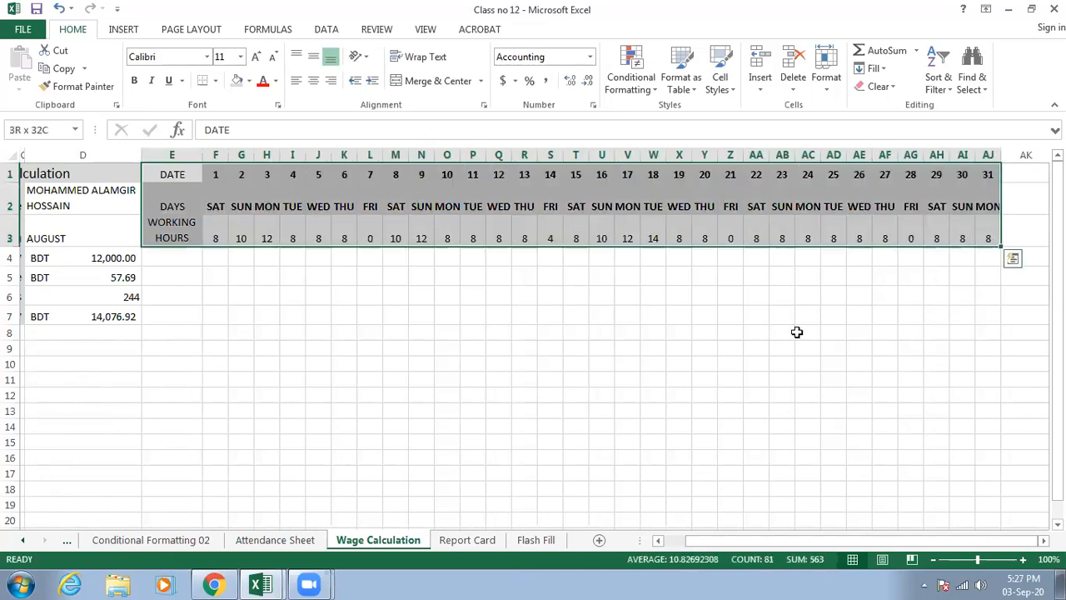
pyautogui.click(803, 332)
pyautogui.click(223, 225)
pyautogui.click(240, 227)
pyautogui.click(267, 229)
pyautogui.click(293, 230)
pyautogui.click(319, 233)
pyautogui.click(344, 231)
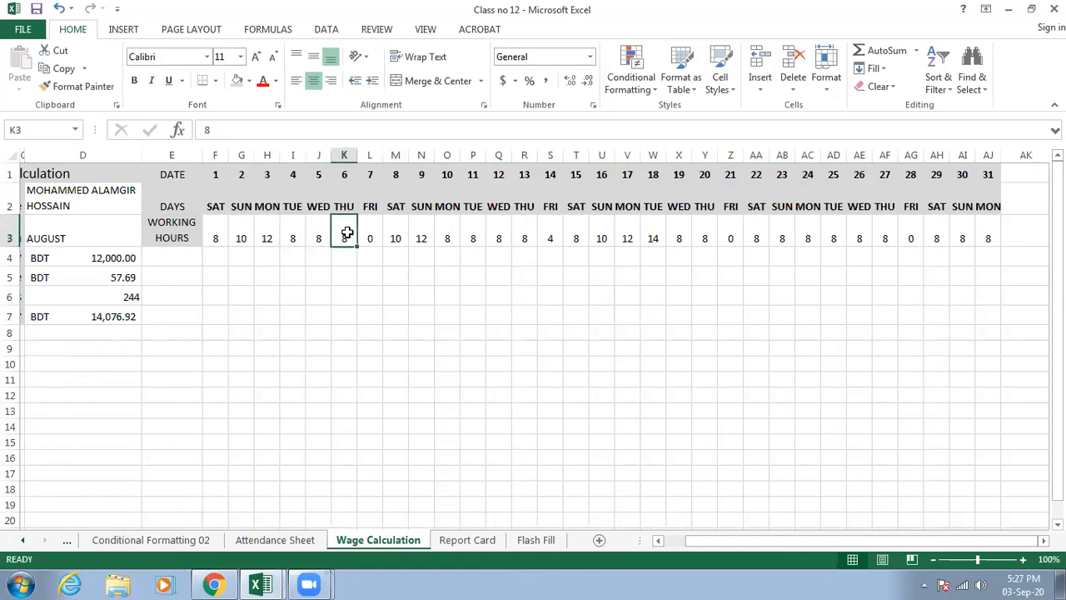
# - Go through the salary cells D4 to D7 again to trace how monthly salary, hourly price and total hours give the salary
pyautogui.moveTo(712, 546); pyautogui.dragTo(700, 546)
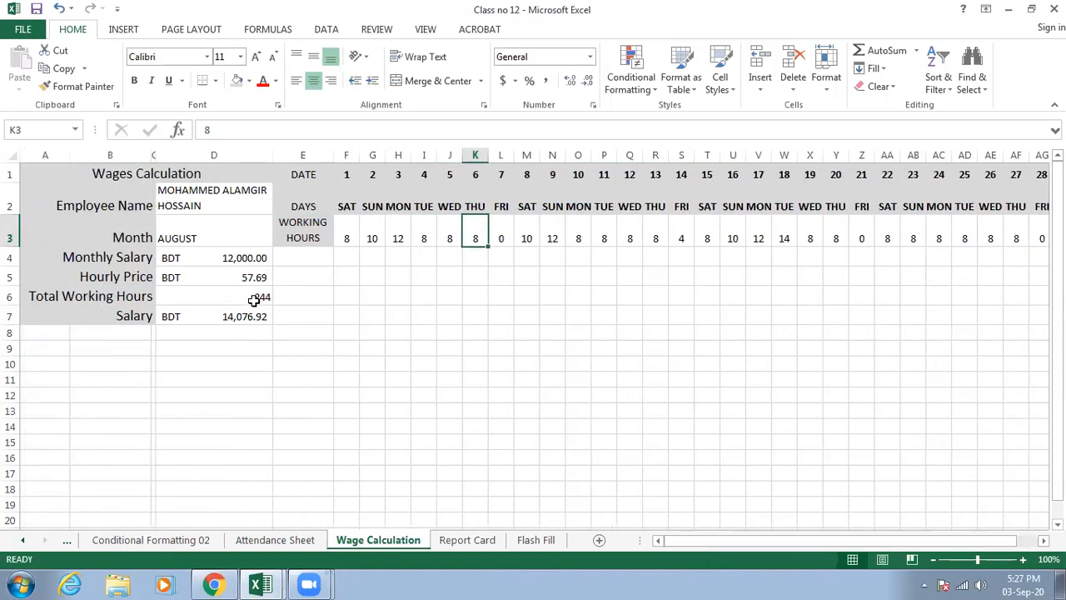
pyautogui.click(183, 280)
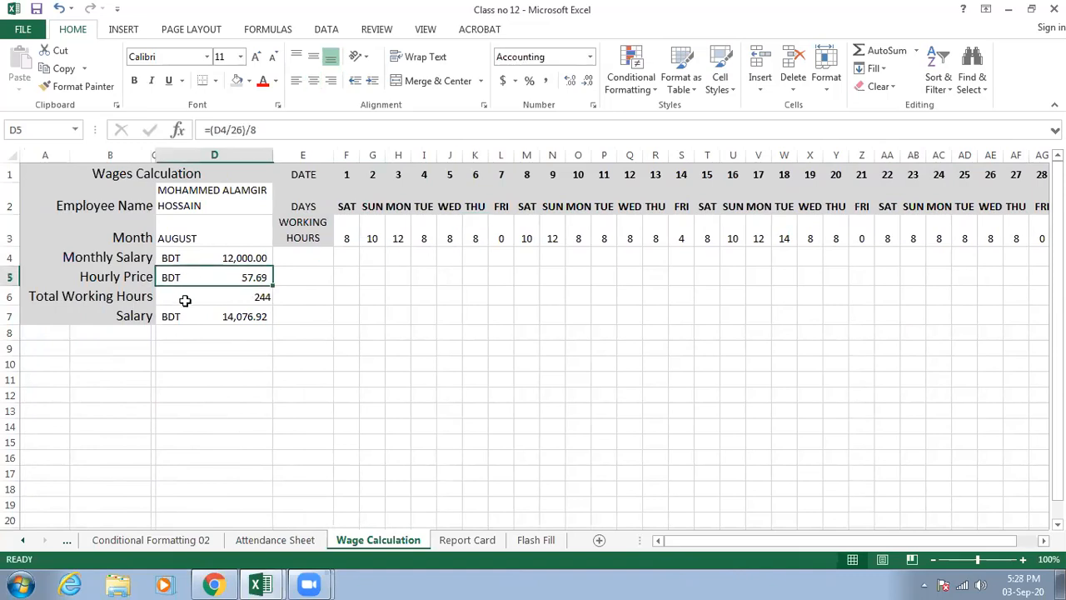
pyautogui.click(193, 264)
pyautogui.click(196, 280)
pyautogui.click(183, 302)
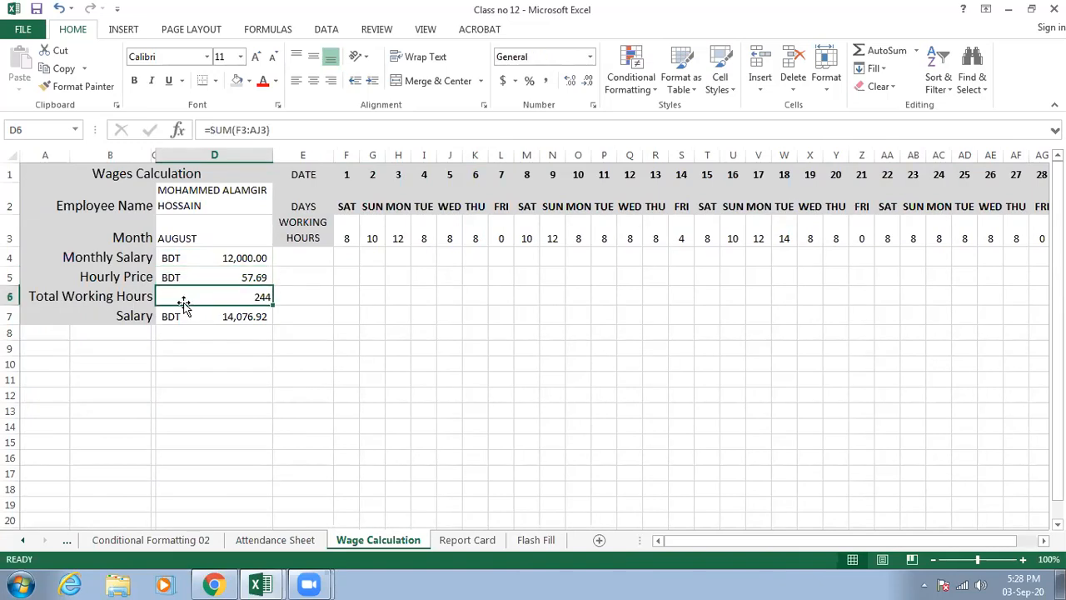
pyautogui.click(183, 315)
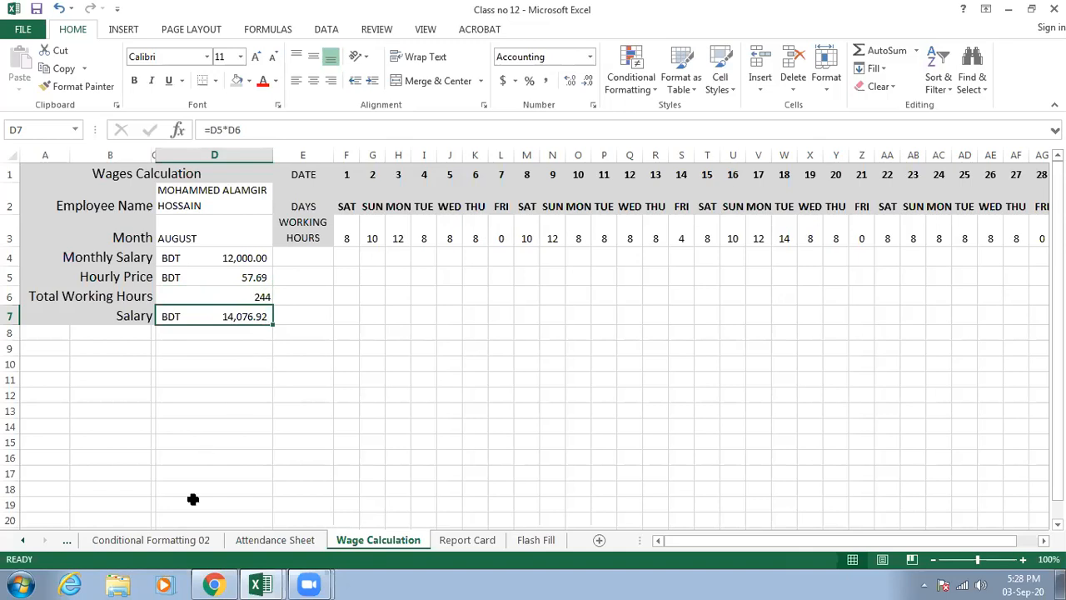
# - Color the Attendance Sheet's sheet tab orange from the theme colors
pyautogui.click(178, 539)
pyautogui.click(291, 541)
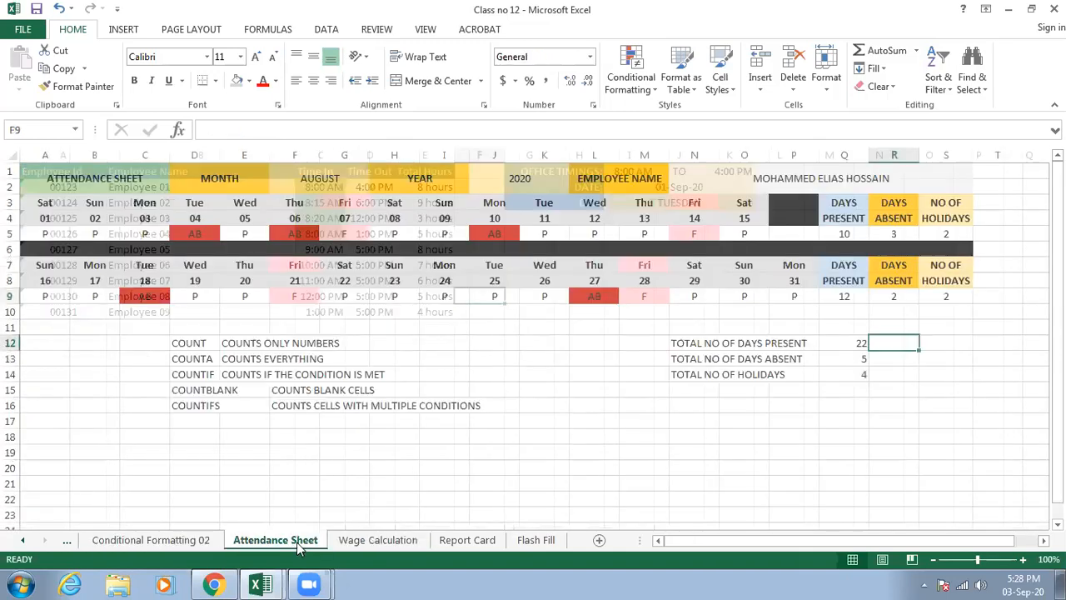
pyautogui.click(346, 540)
pyautogui.click(309, 542)
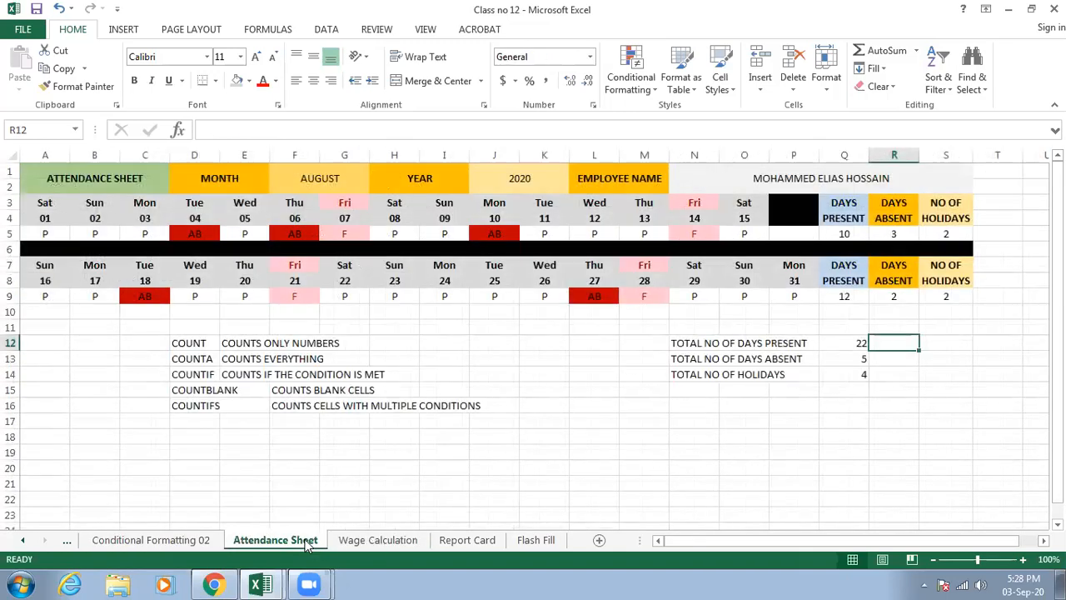
pyautogui.rightClick(308, 541)
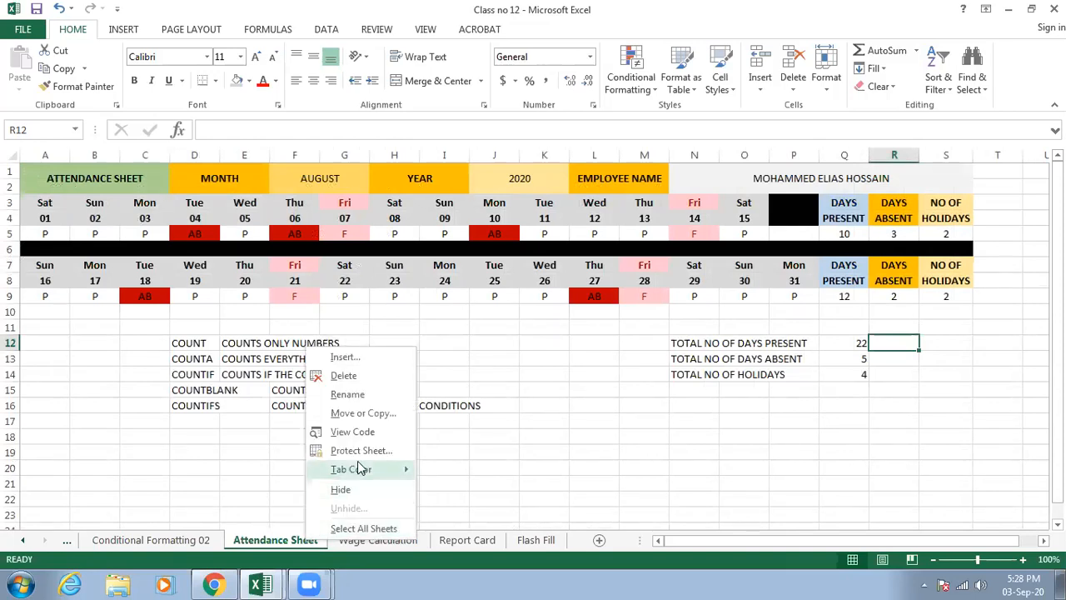
pyautogui.moveTo(358, 467)
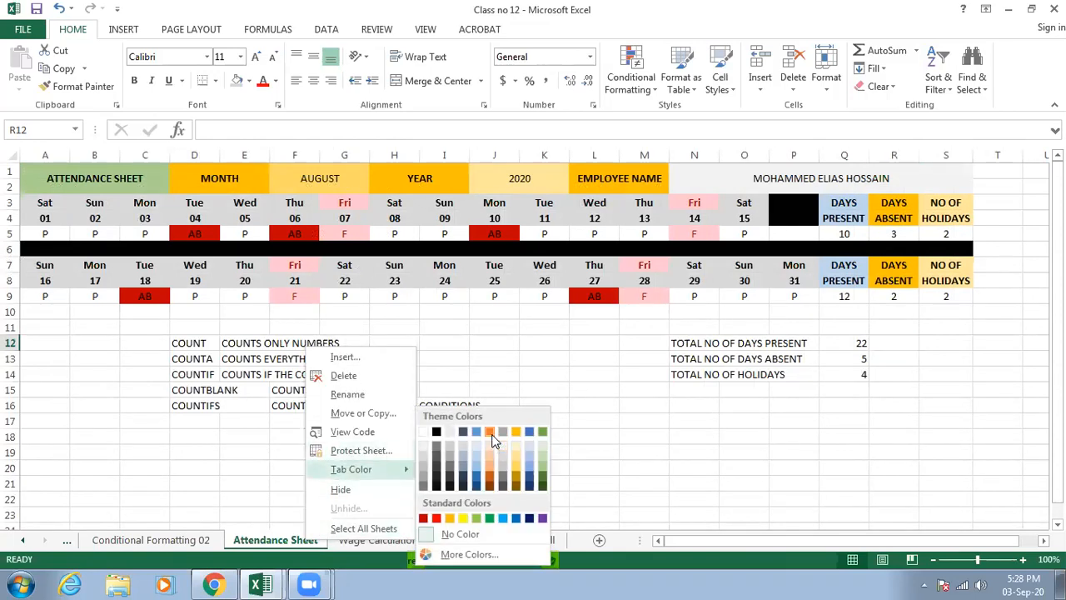
pyautogui.press('Escape')
pyautogui.press('Escape')
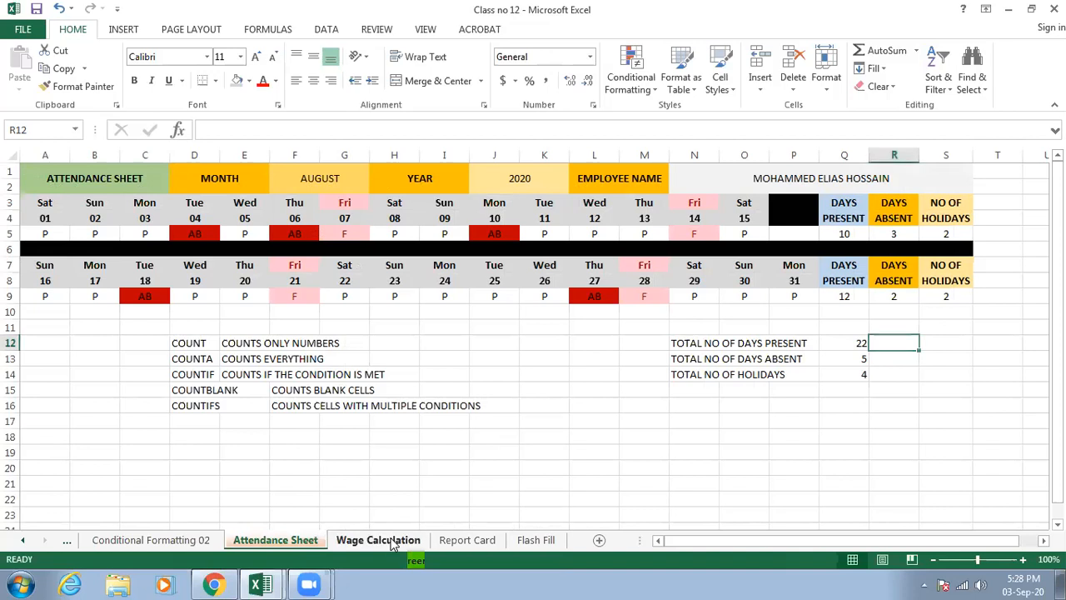
# - Color the Wage Calculation sheet tab blue from the theme colors and check it from the Report Card sheet
pyautogui.click(379, 540)
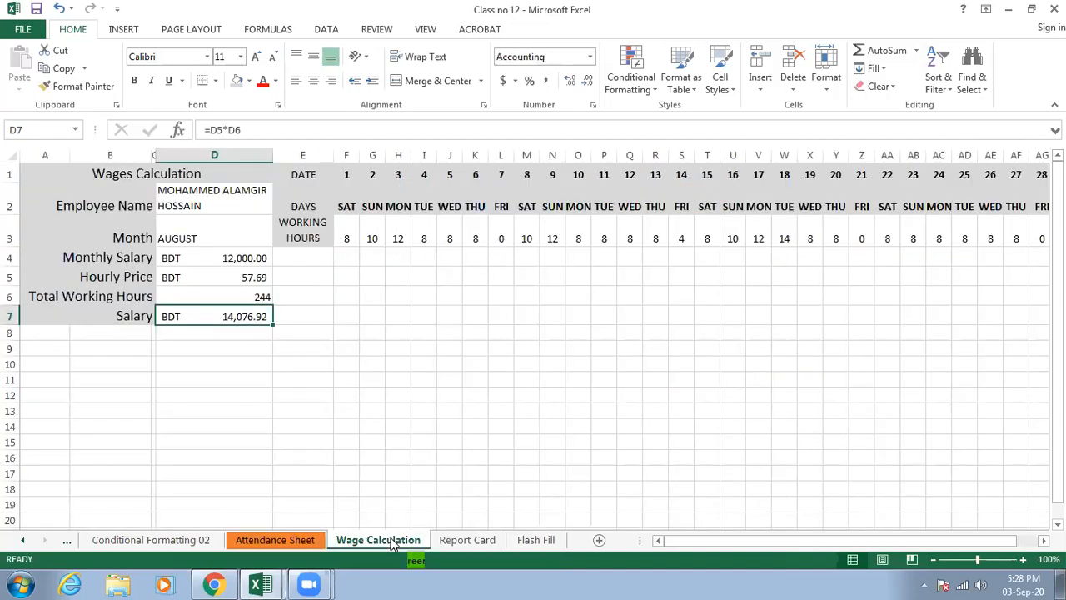
pyautogui.rightClick(391, 542)
pyautogui.moveTo(448, 471)
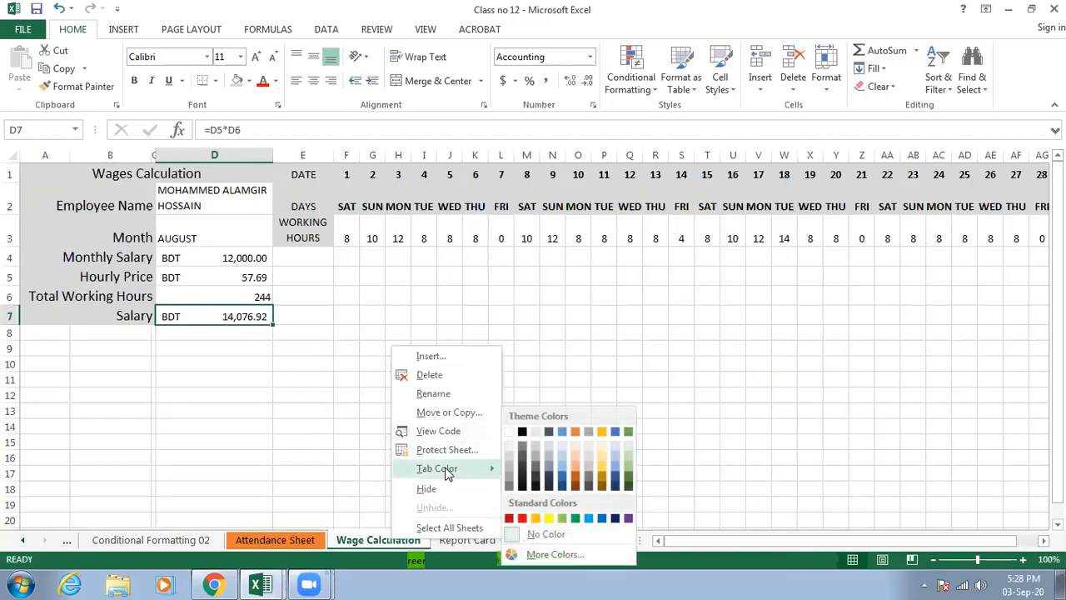
pyautogui.click(560, 430)
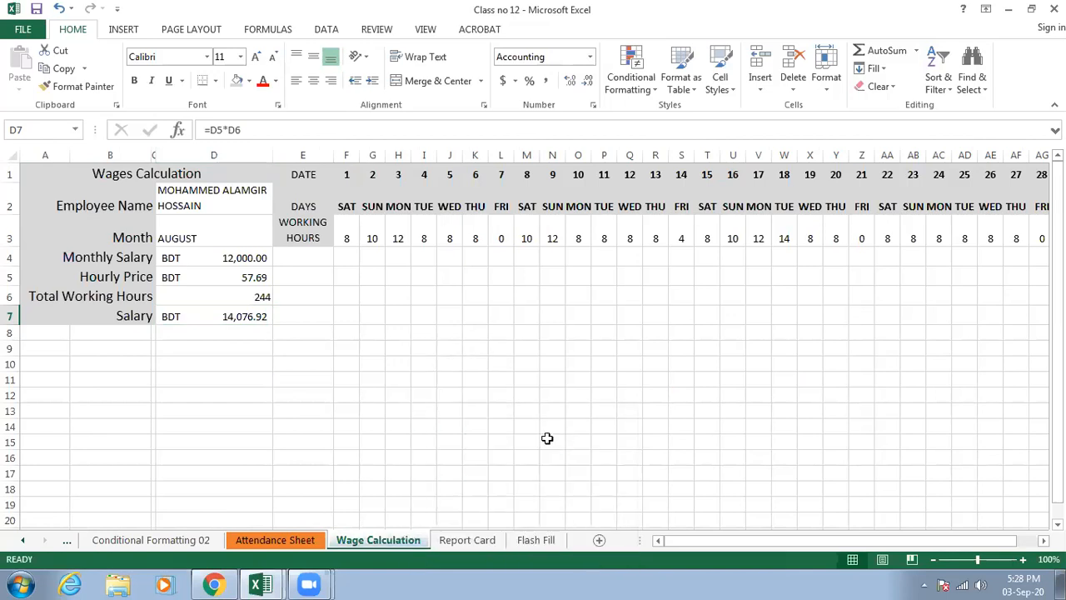
pyautogui.click(467, 540)
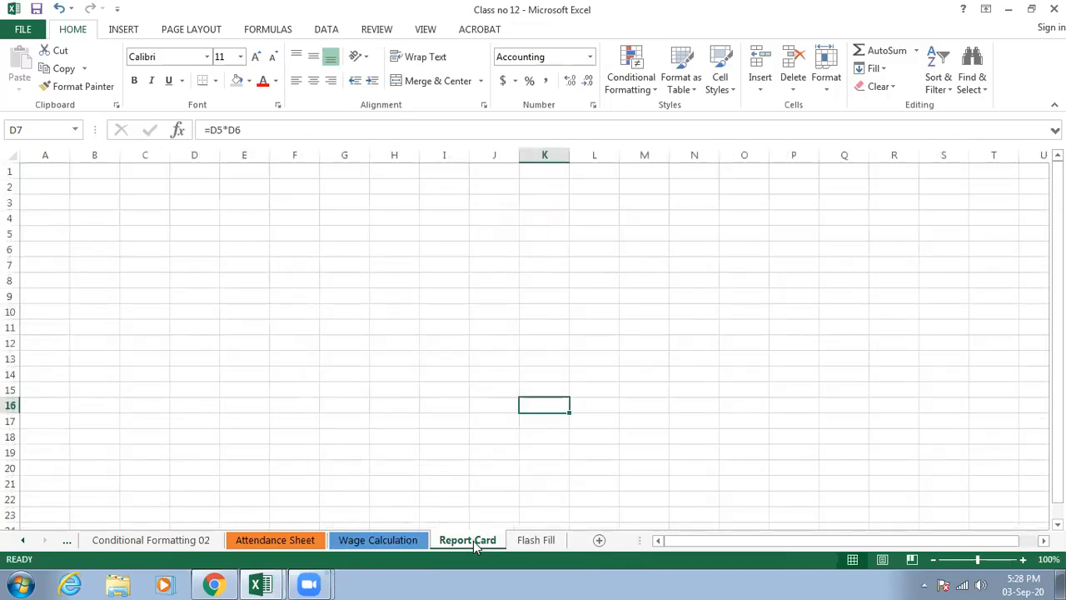
pyautogui.click(382, 542)
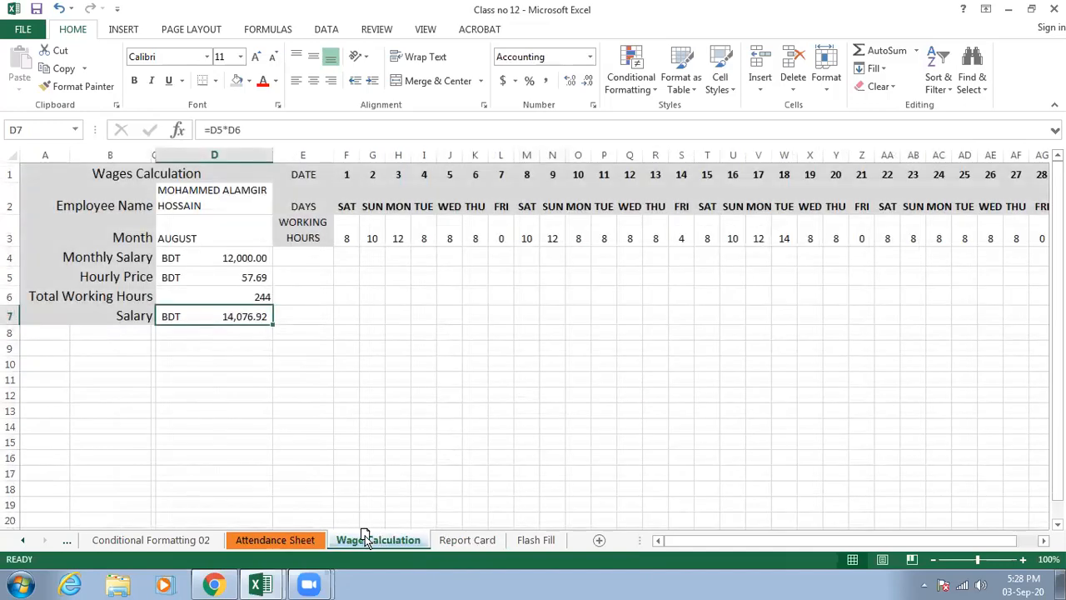
# - Move the Wage Calculation sheet ahead of the Attendance Sheet and return it to its place before Report Card
pyautogui.moveTo(255, 536); pyautogui.dragTo(256, 539)
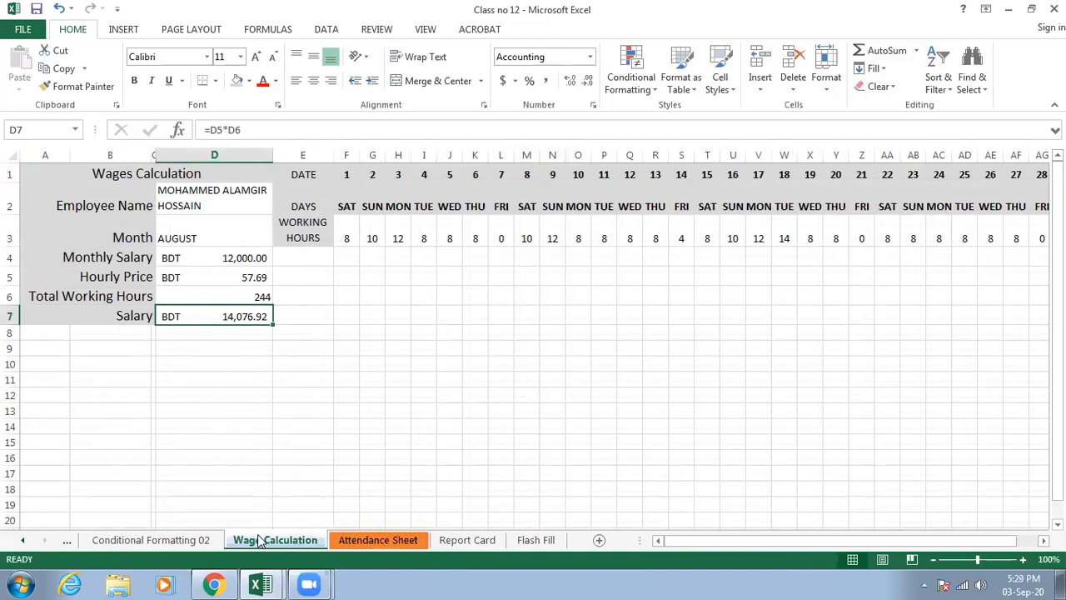
pyautogui.click(339, 540)
pyautogui.click(241, 539)
pyautogui.moveTo(419, 541); pyautogui.dragTo(445, 542)
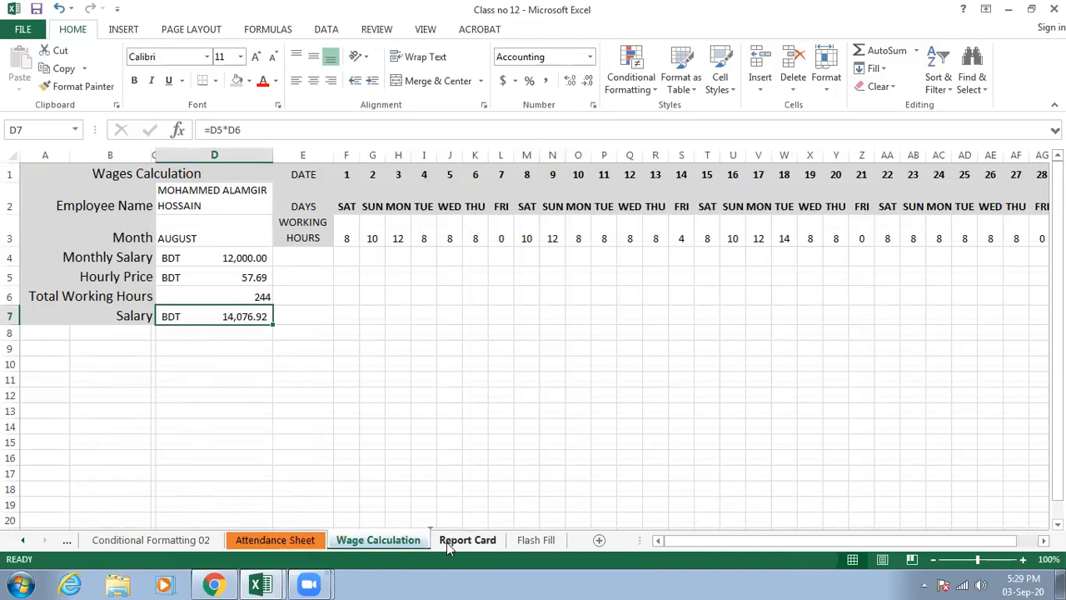
# - Create a copy of the Wage Calculation sheet in the same workbook, placed before the Wage Calculation sheet
pyautogui.rightClick(380, 542)
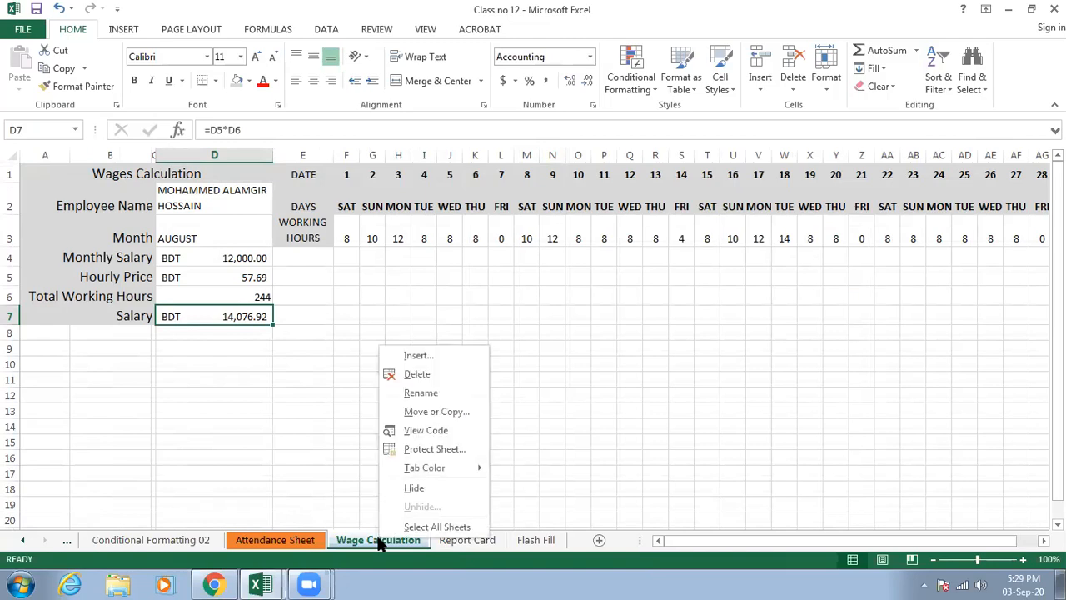
pyautogui.click(435, 411)
pyautogui.click(343, 474)
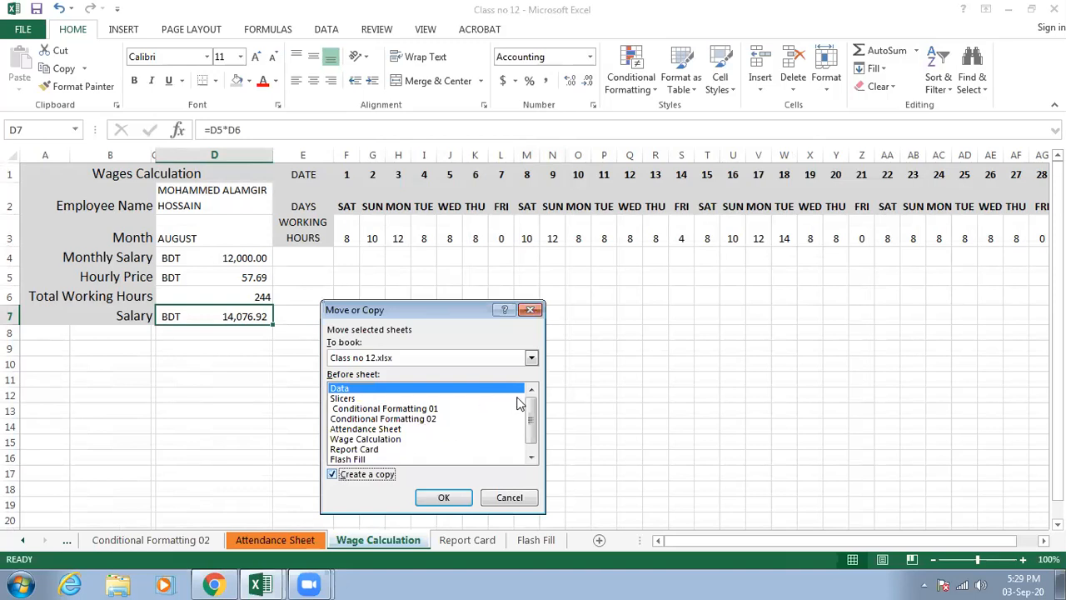
pyautogui.moveTo(529, 417); pyautogui.dragTo(531, 430)
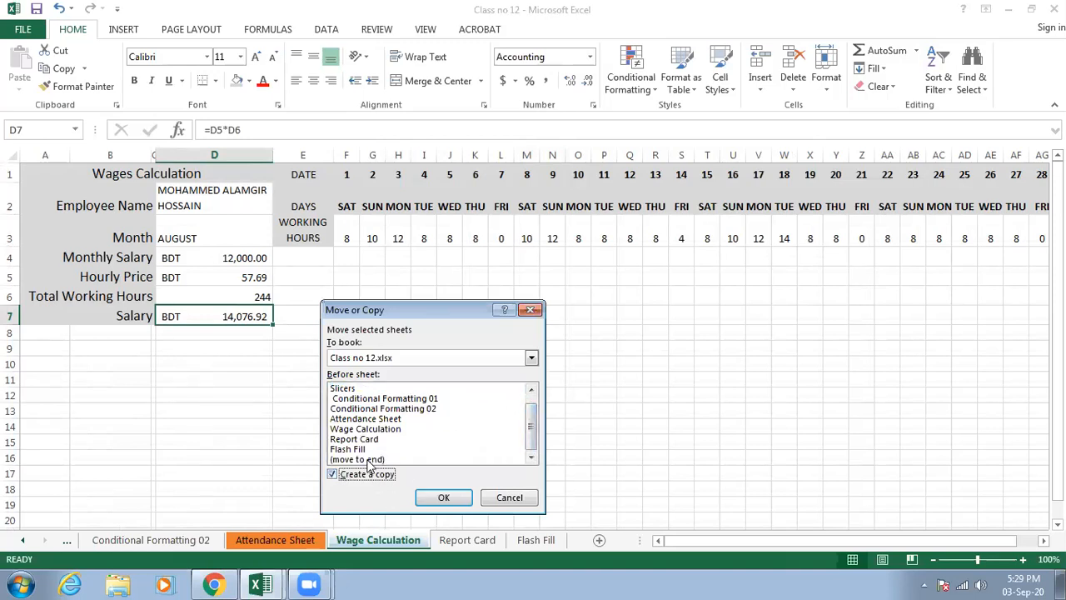
pyautogui.moveTo(533, 429)
pyautogui.mouseDown()
pyautogui.moveTo(537, 416)
pyautogui.moveTo(538, 447)
pyautogui.mouseUp()
pyautogui.click(369, 419)
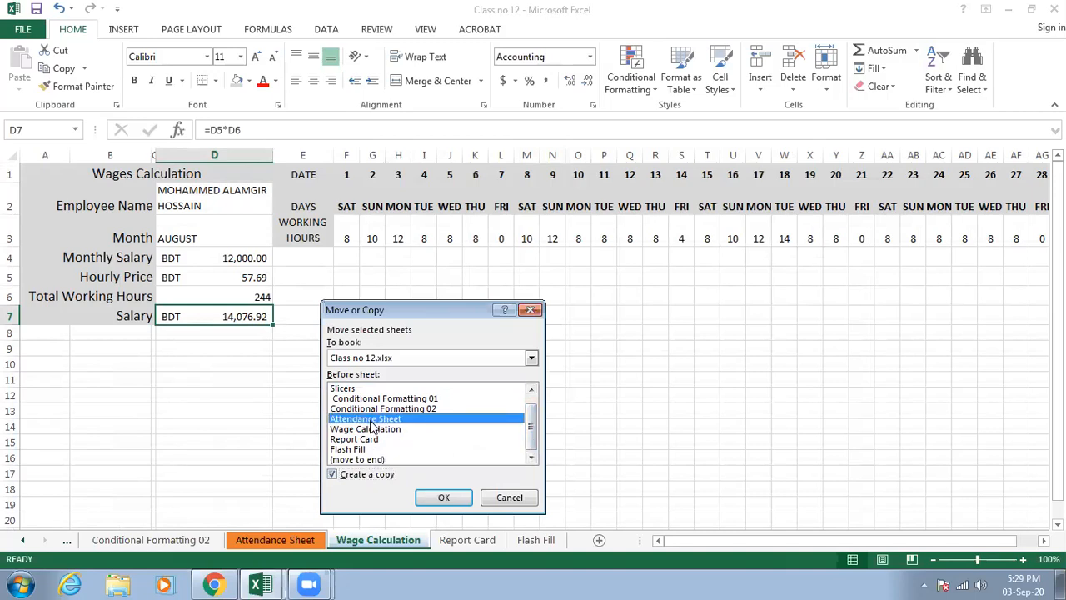
pyautogui.click(373, 429)
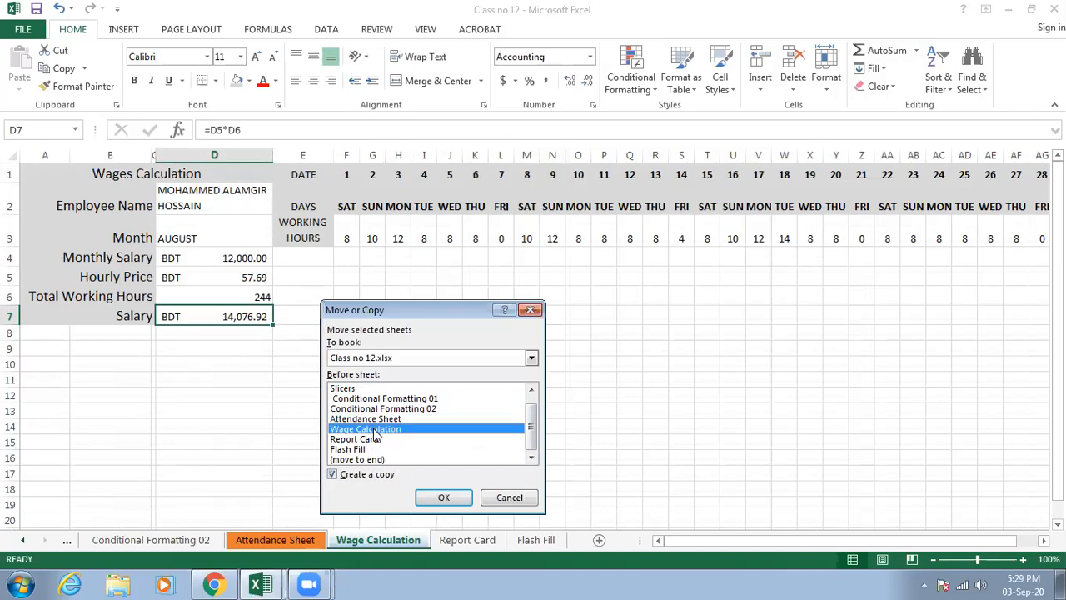
pyautogui.click(446, 498)
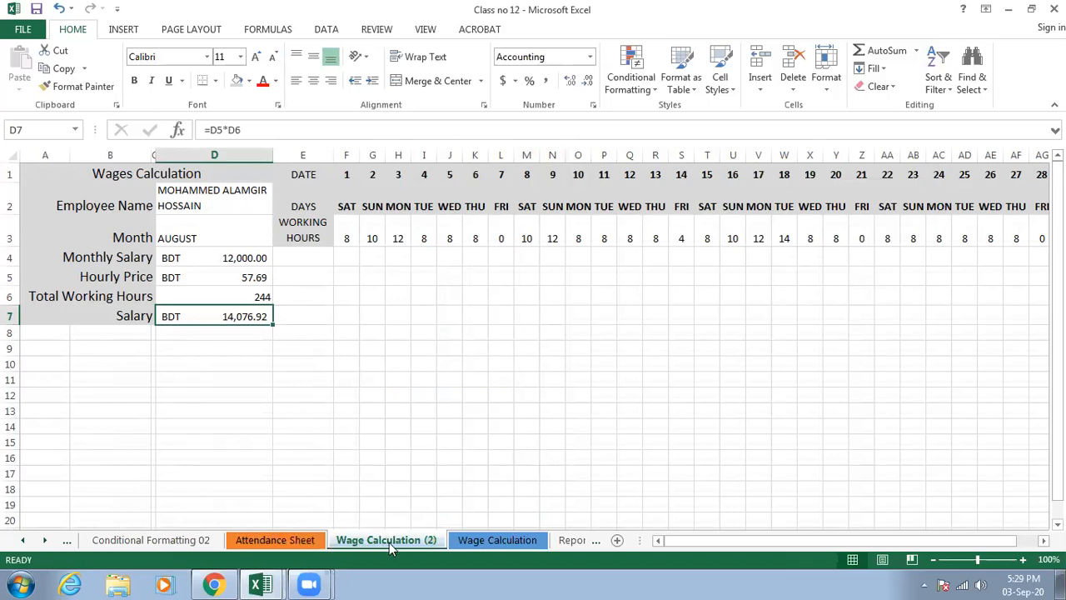
# - Reorder the two wage sheets so the copy follows the original Wage Calculation sheet, and open the copy
pyautogui.click(462, 540)
pyautogui.moveTo(358, 534); pyautogui.dragTo(356, 538)
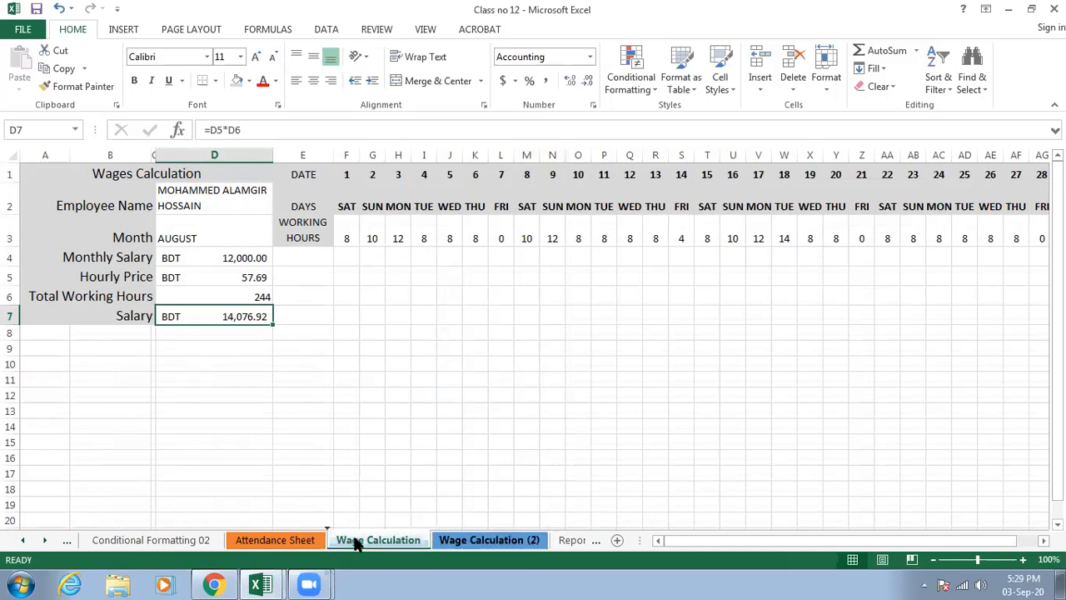
pyautogui.click(446, 539)
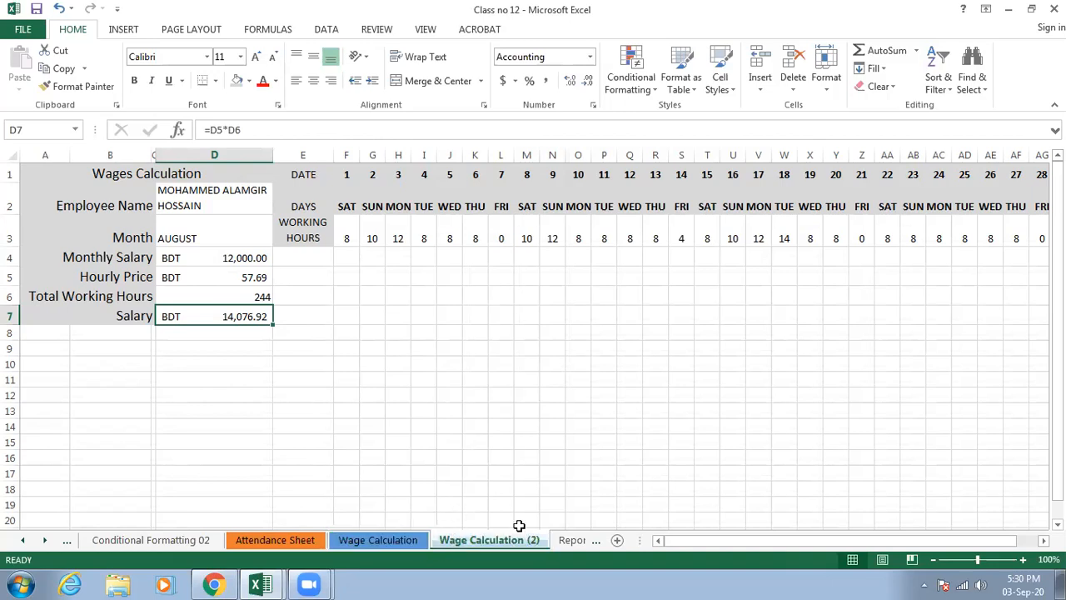
pyautogui.moveTo(673, 542); pyautogui.dragTo(581, 541)
pyautogui.click(424, 437)
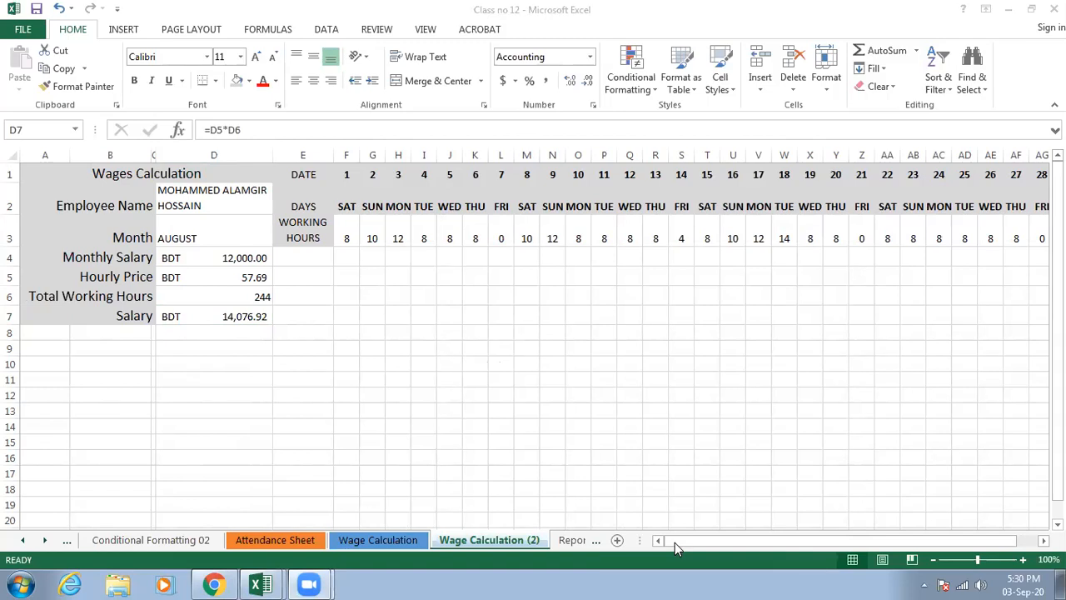
pyautogui.click(436, 381)
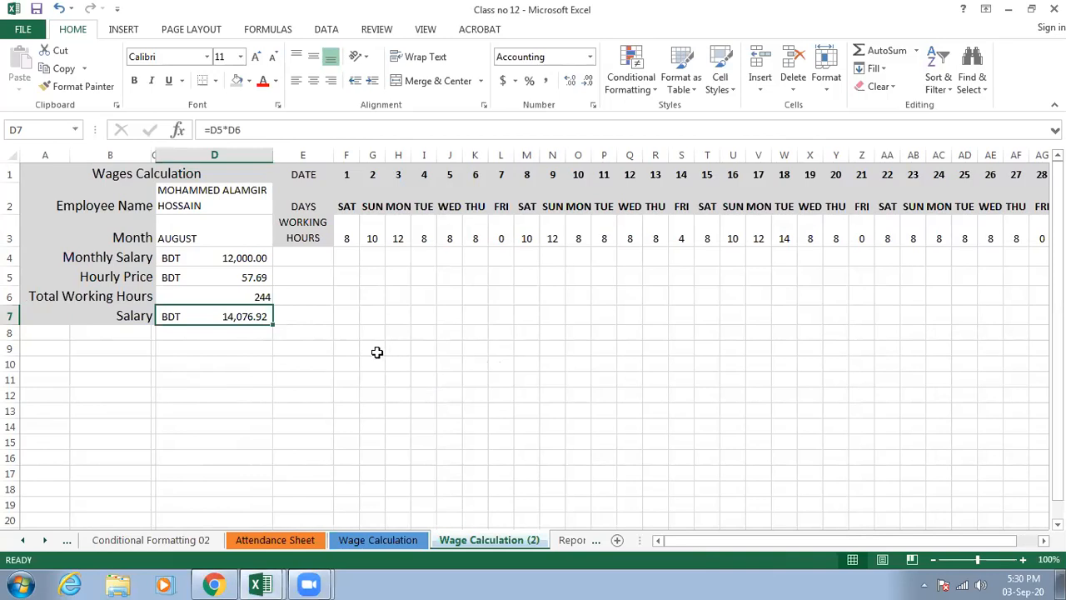
pyautogui.click(275, 540)
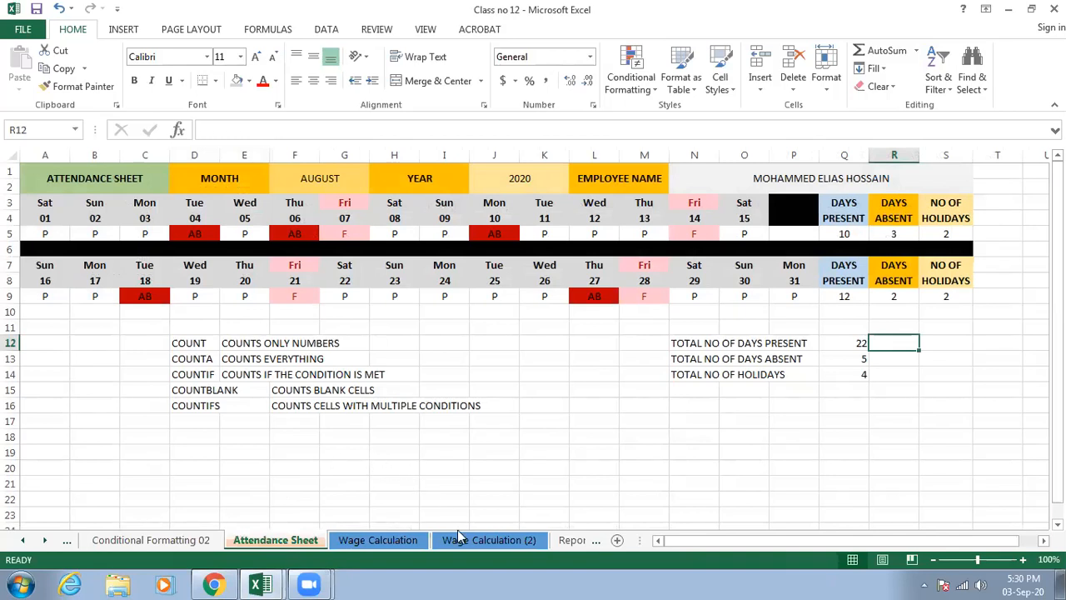
pyautogui.click(363, 453)
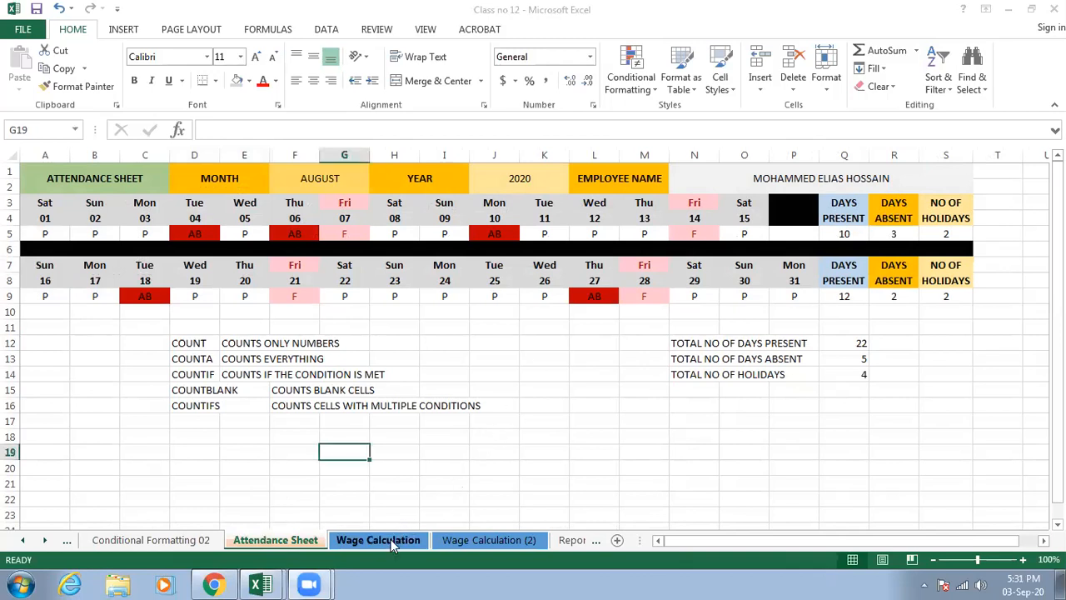
pyautogui.click(449, 541)
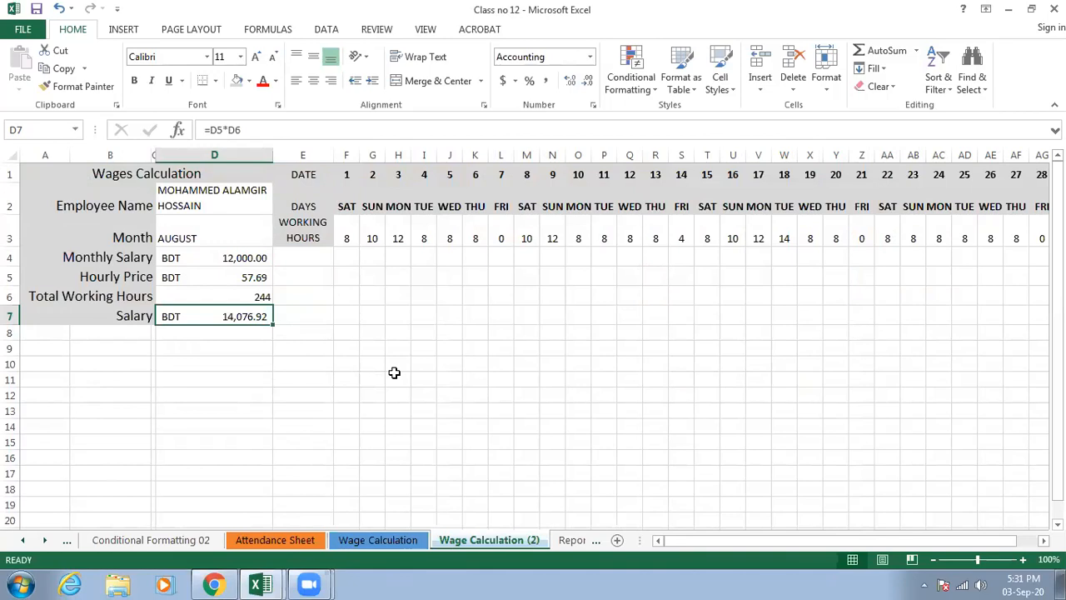
pyautogui.moveTo(743, 540)
pyautogui.mouseDown()
pyautogui.moveTo(792, 543)
pyautogui.moveTo(737, 537)
pyautogui.mouseUp()
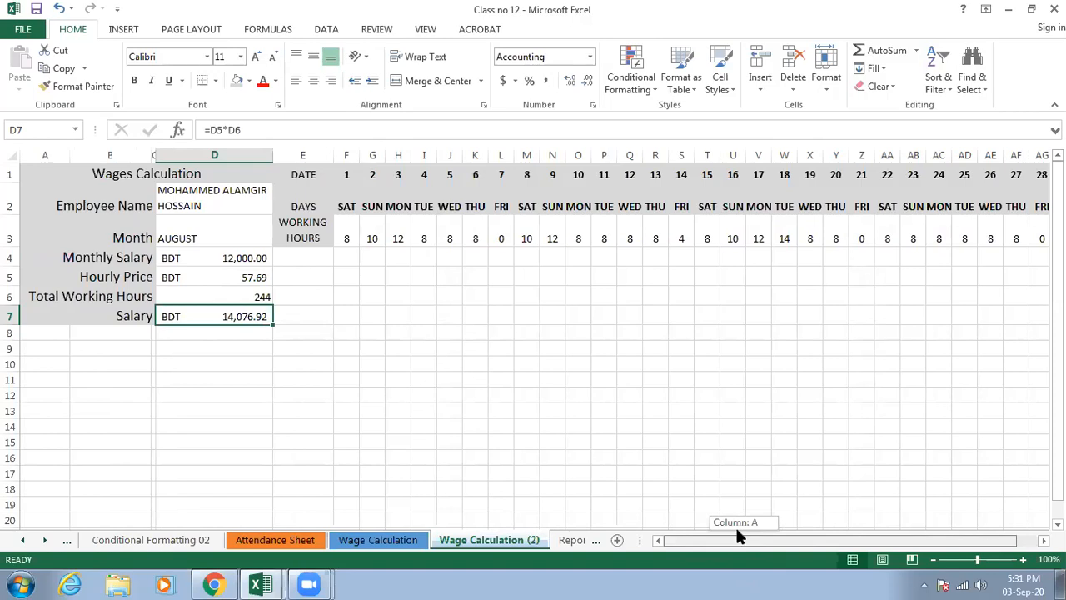
pyautogui.moveTo(736, 531); pyautogui.dragTo(695, 535)
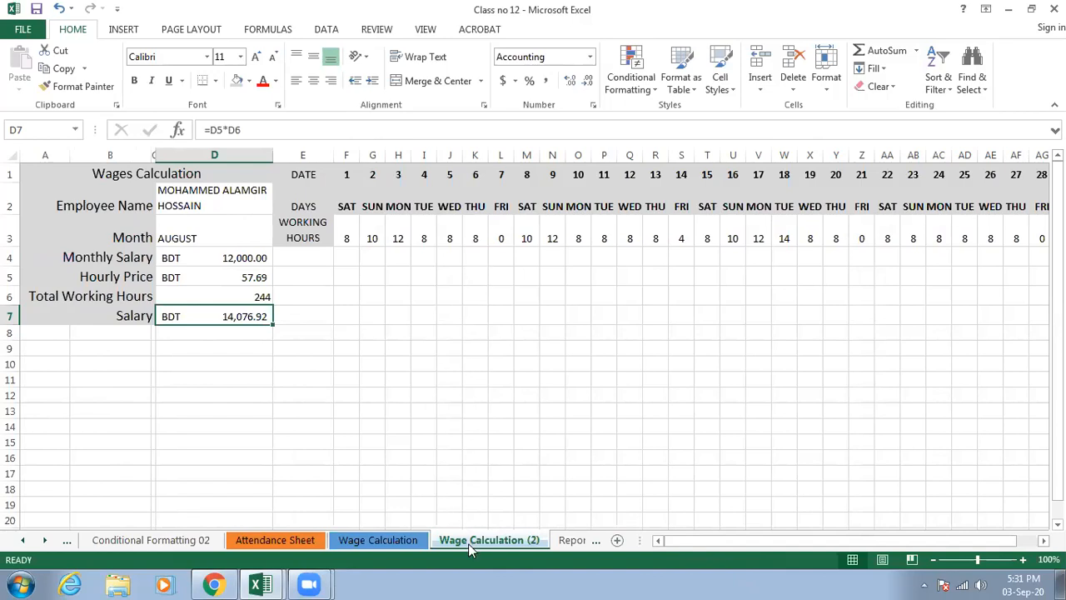
# - Replace the employee name in cell D2 of the copied wage sheet with the second employee's name
pyautogui.click(250, 197)
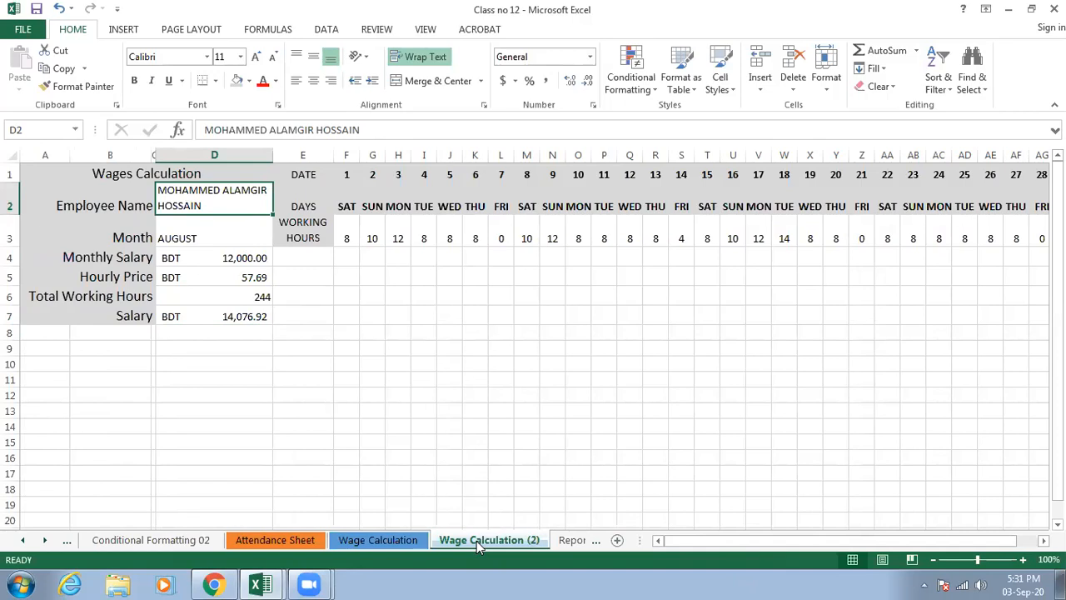
pyautogui.doubleClick(222, 198)
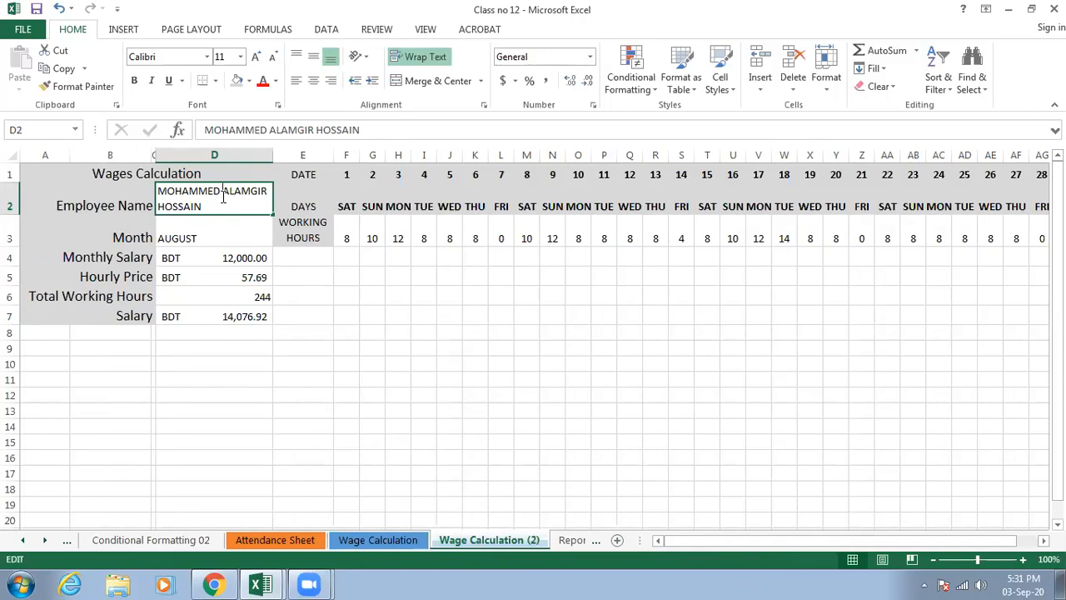
pyautogui.moveTo(225, 201); pyautogui.dragTo(231, 194)
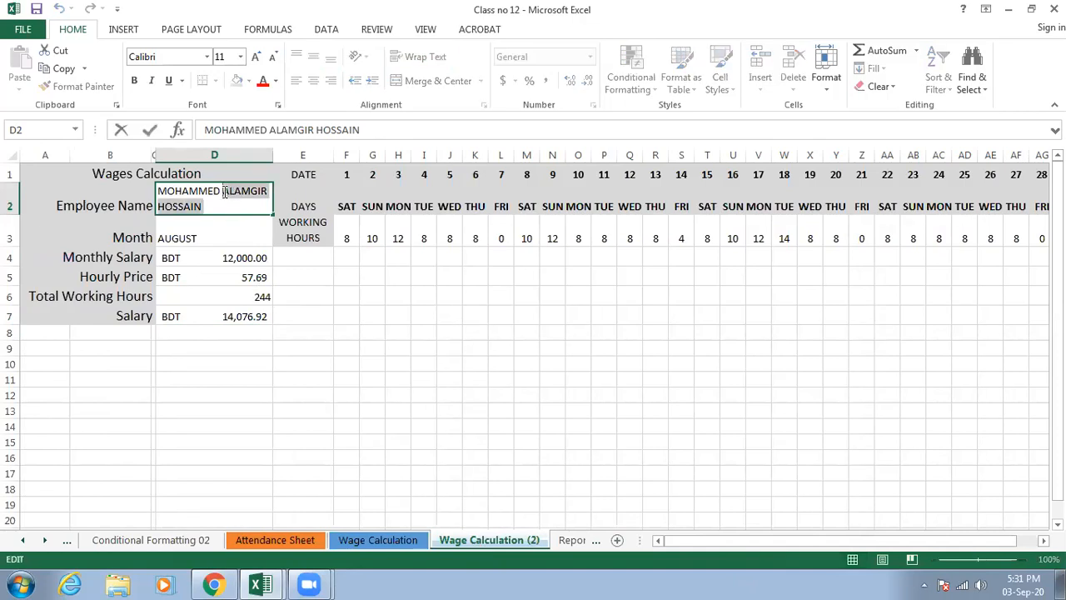
pyautogui.write('j')
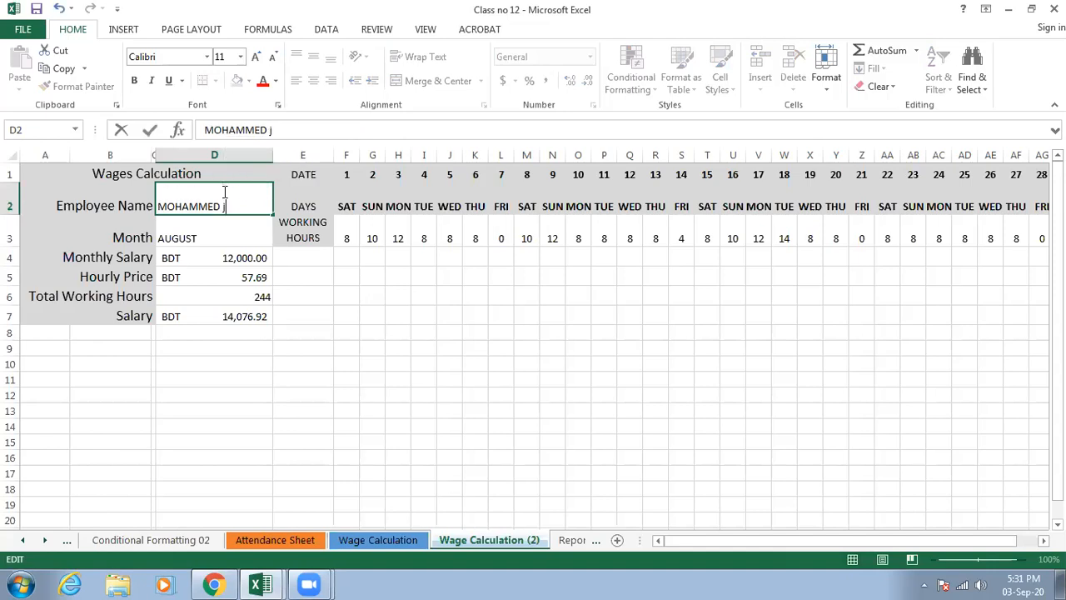
pyautogui.write('AHANGIR')
pyautogui.click(366, 332)
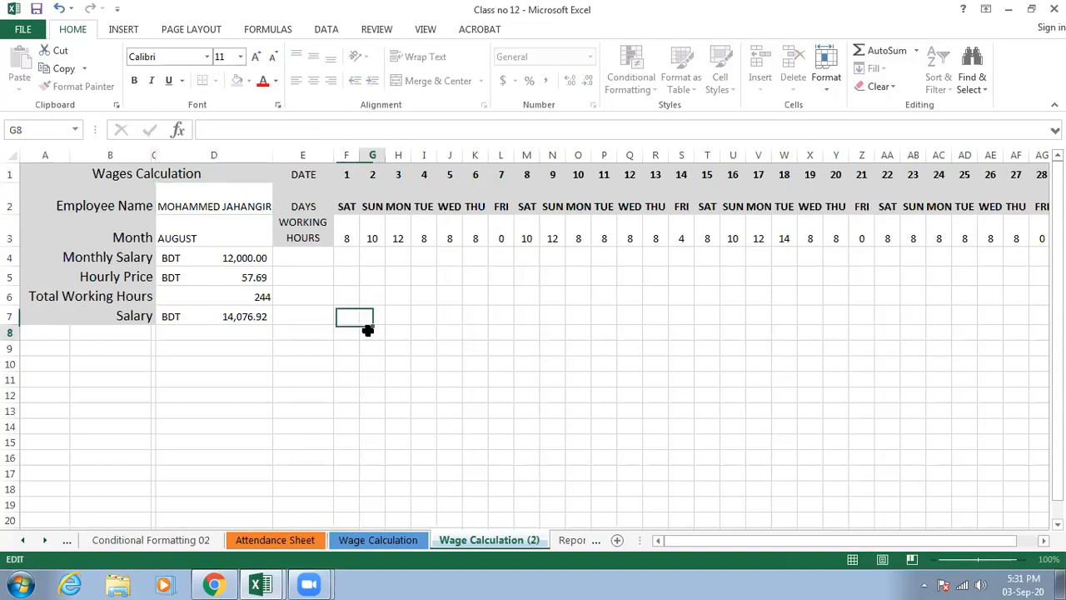
# - Set the monthly salary in cell D4 of the copied wage sheet to 15000
pyautogui.click(211, 258)
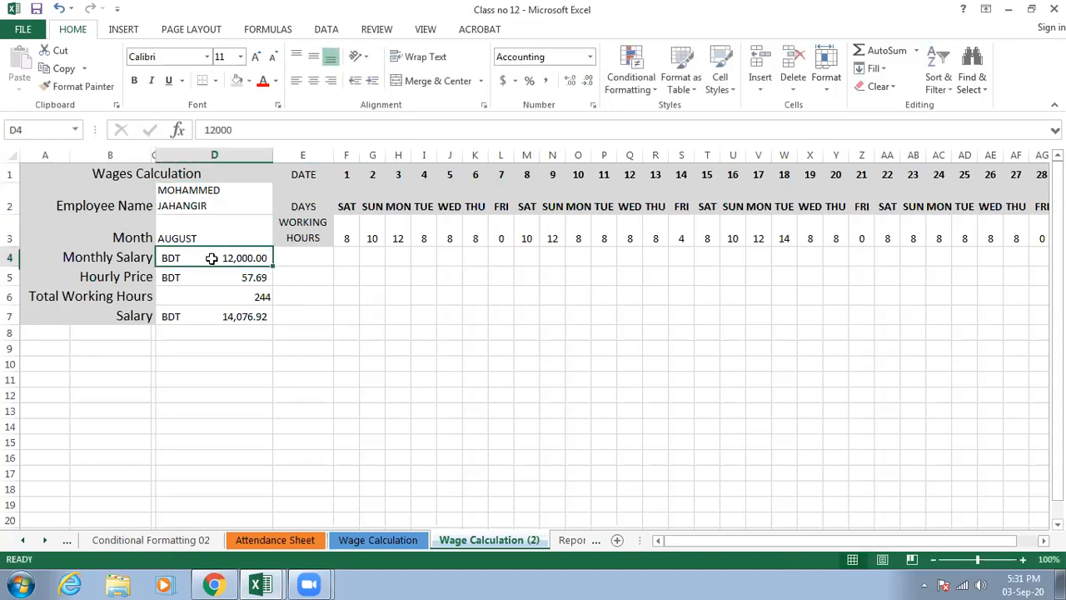
pyautogui.write('15000')
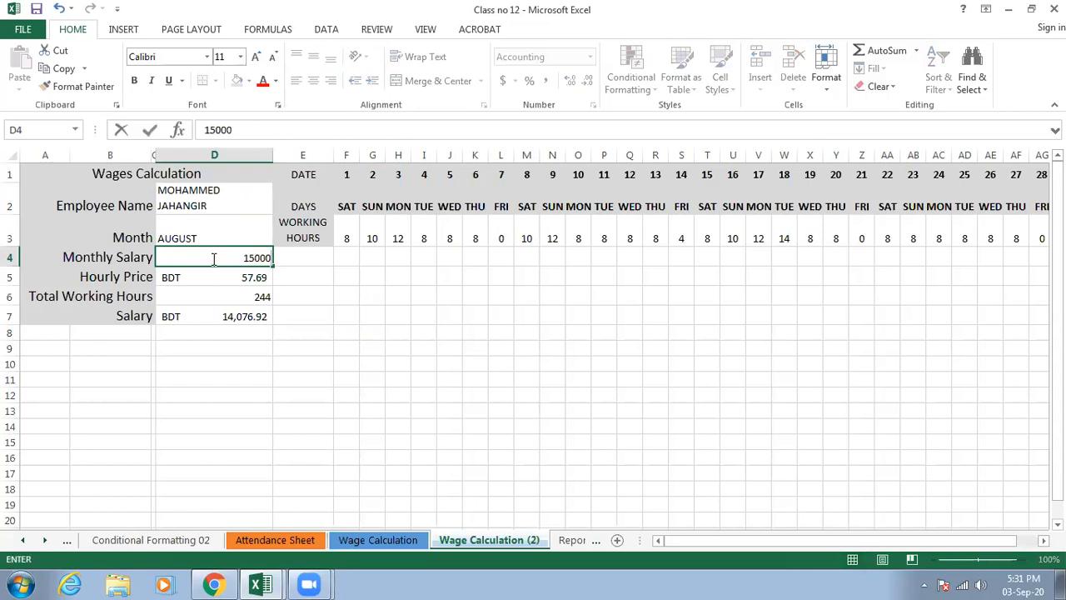
pyautogui.click(245, 334)
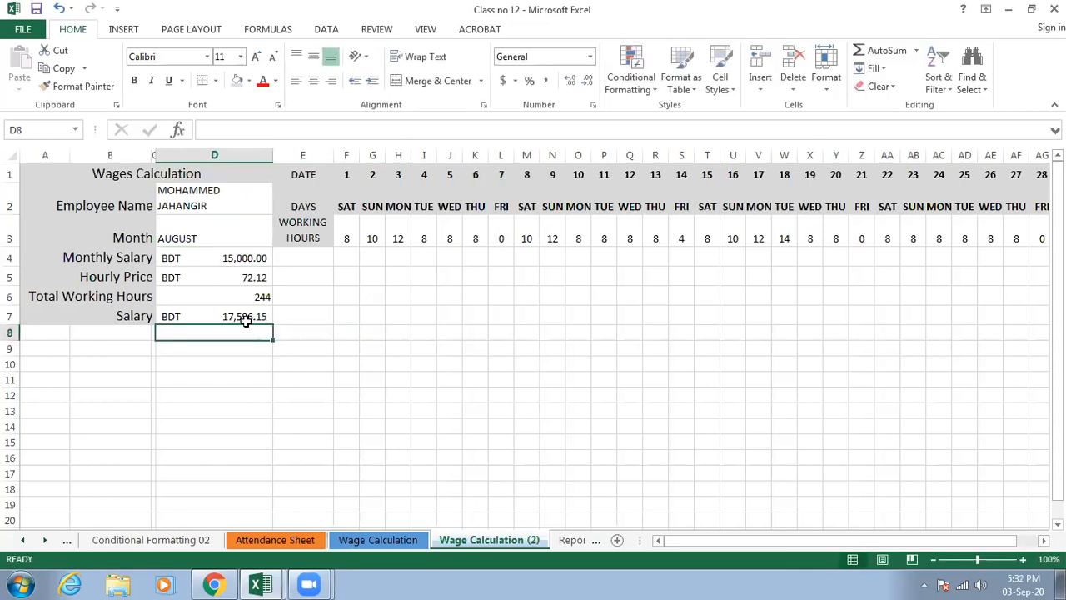
# - Rename the Wage Calculation (2) sheet with the second employee's name
pyautogui.rightClick(484, 541)
pyautogui.click(541, 398)
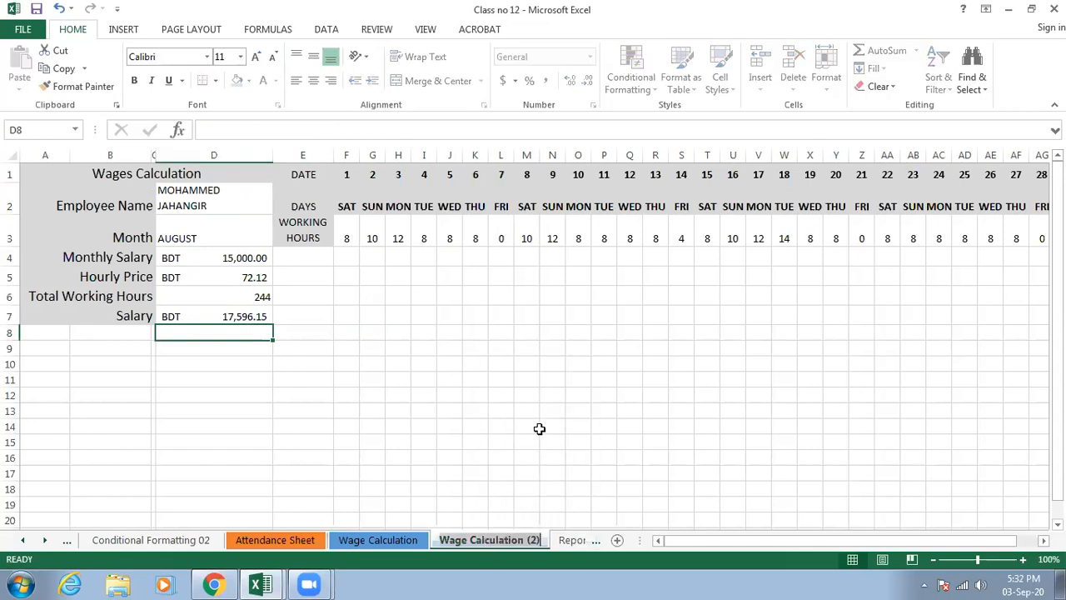
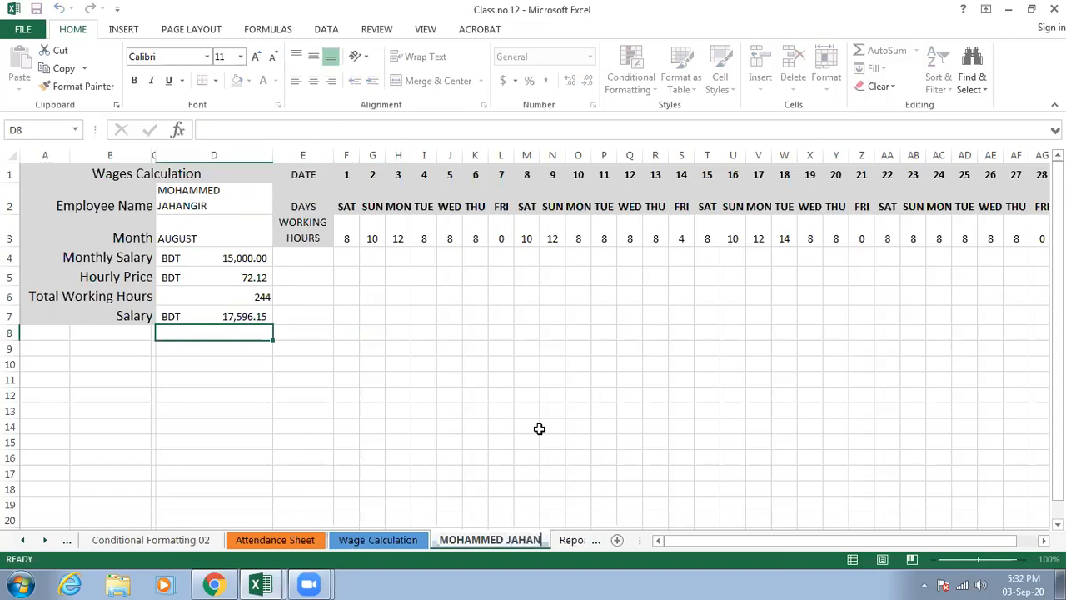
pyautogui.click(539, 429)
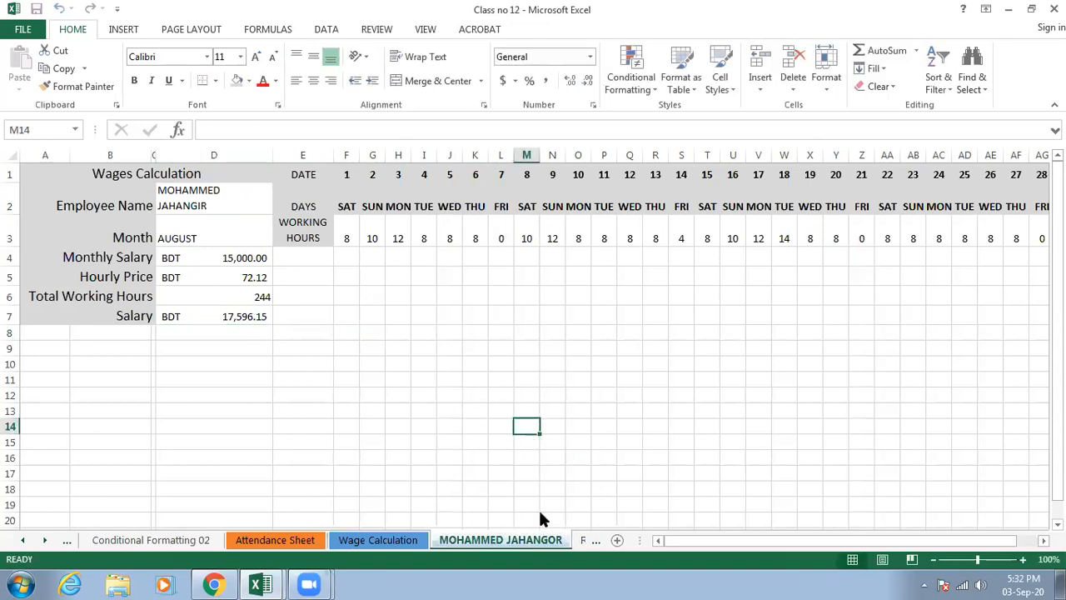
pyautogui.click(553, 471)
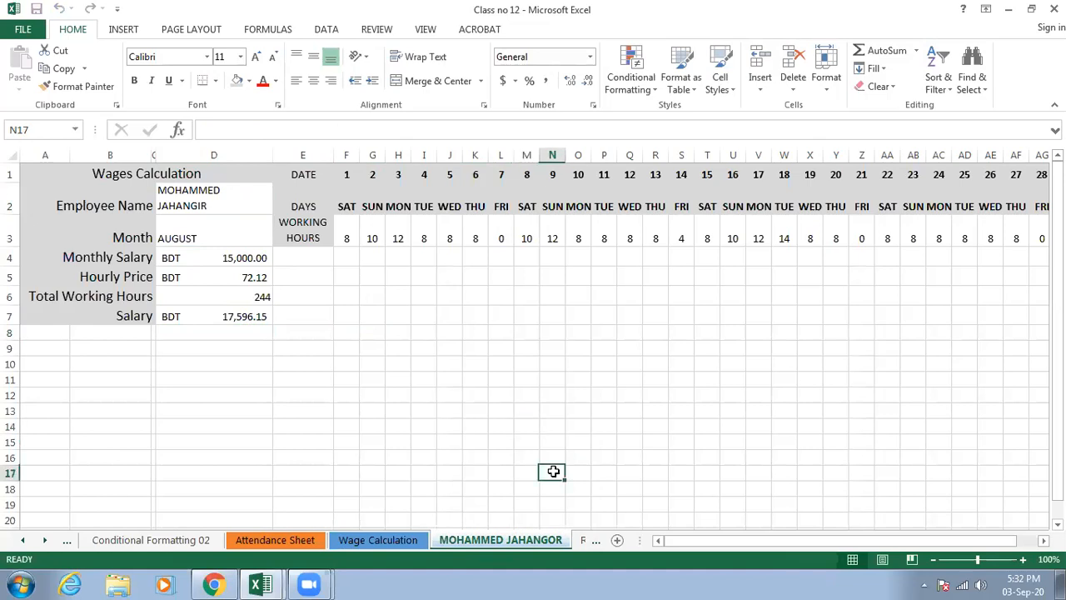
pyautogui.scroll(-1, 553, 472)
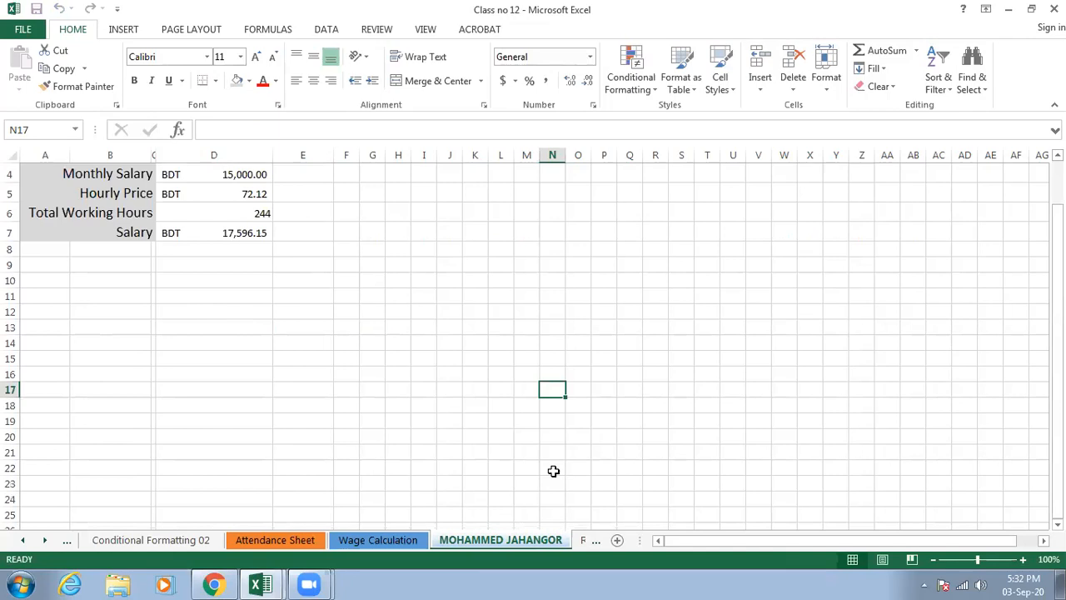
# - Rename the Wage Calculation sheet with the first employee's name
pyautogui.click(390, 539)
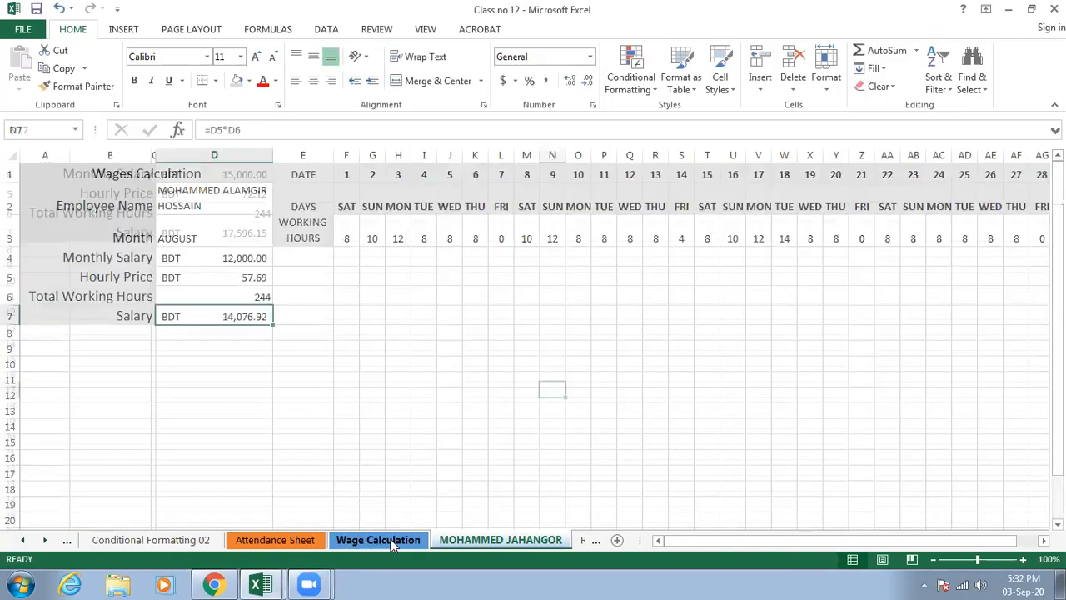
pyautogui.rightClick(391, 539)
pyautogui.click(442, 396)
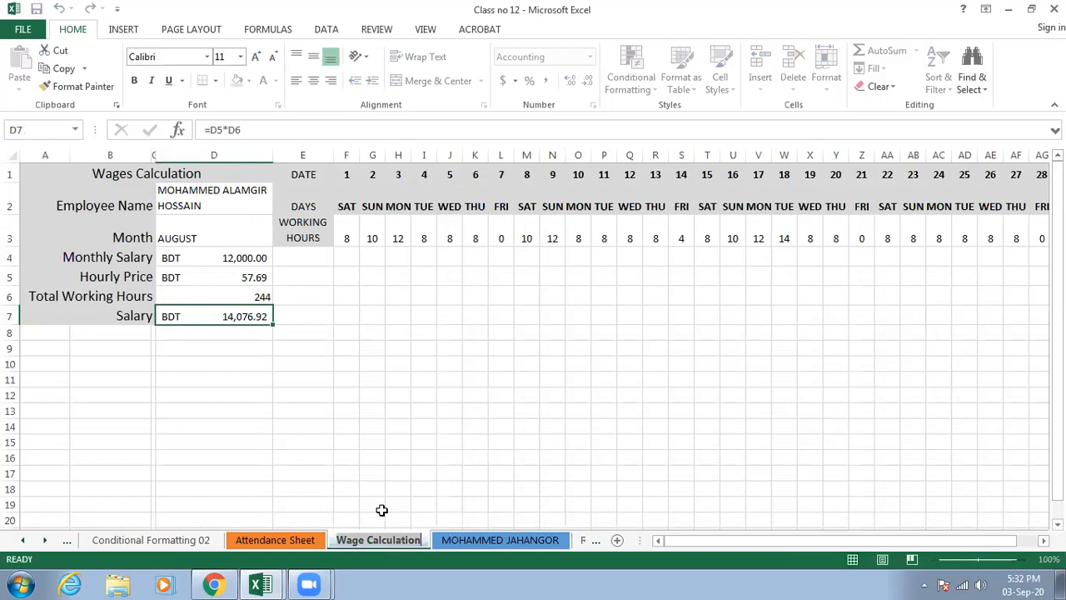
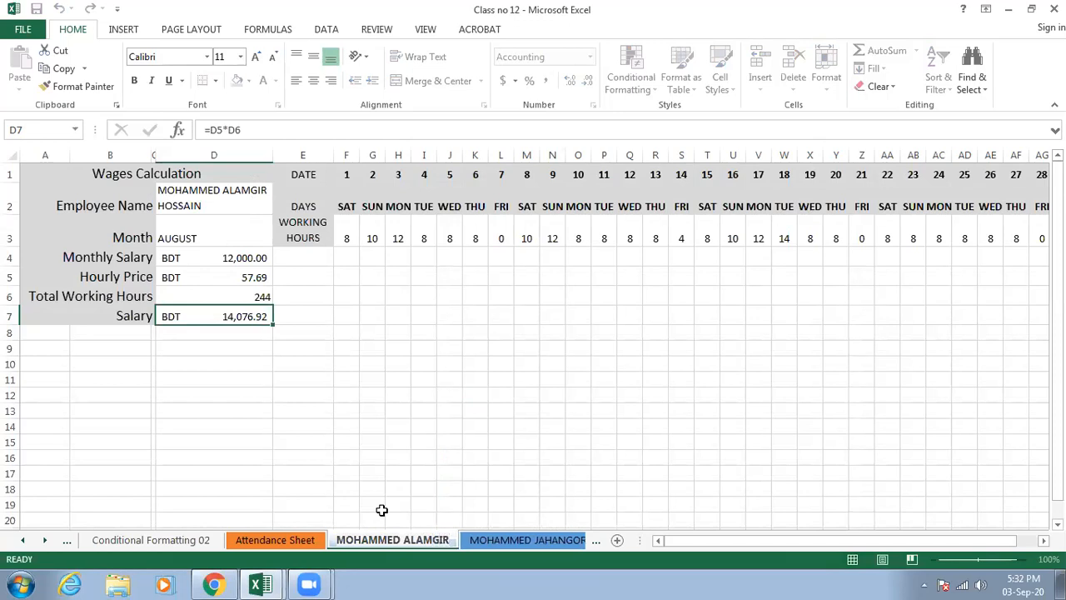
pyautogui.click(381, 509)
pyautogui.click(382, 510)
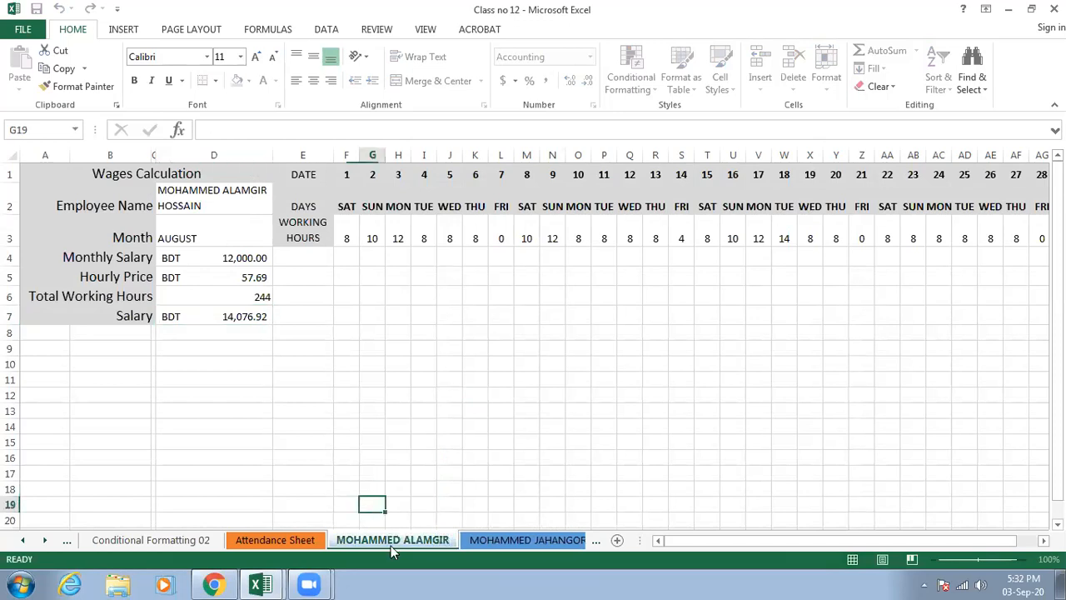
# - On the second employee's wage sheet, fill the working hours for days 1 to 6 with 8, using cell F3
pyautogui.click(479, 541)
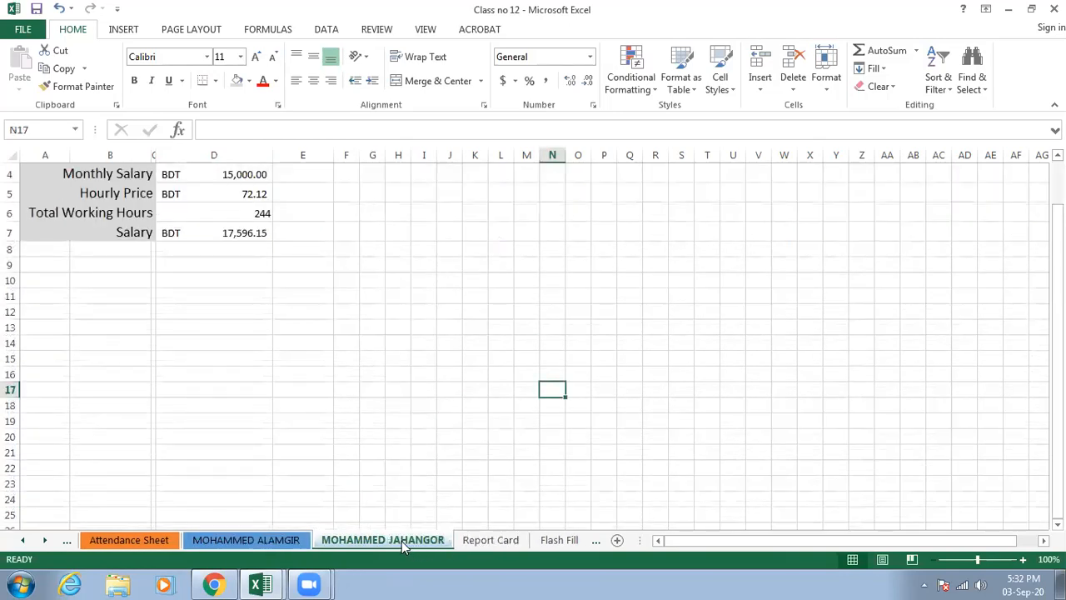
pyautogui.scroll(1, 279, 461)
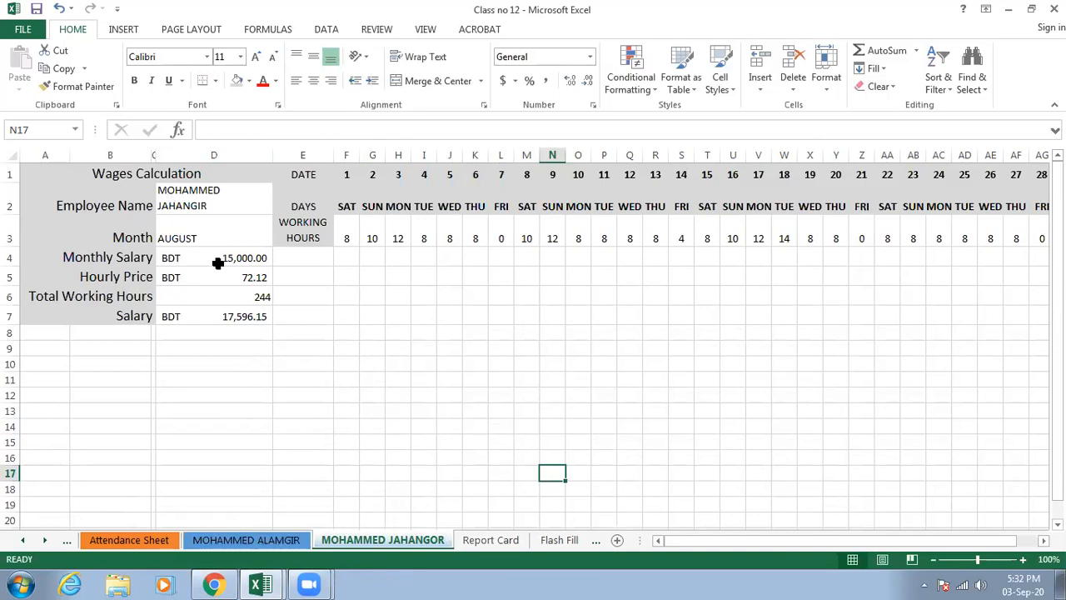
pyautogui.moveTo(424, 238); pyautogui.dragTo(630, 239)
pyautogui.moveTo(749, 246); pyautogui.dragTo(866, 241)
pyautogui.moveTo(698, 246); pyautogui.dragTo(361, 238)
pyautogui.click(352, 239)
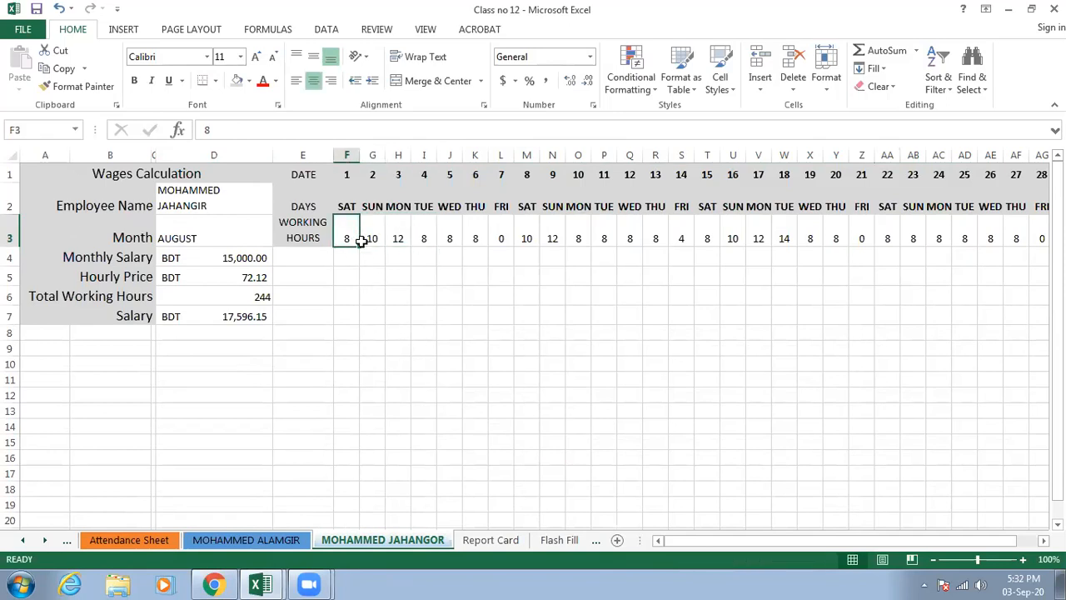
pyautogui.moveTo(361, 247); pyautogui.dragTo(485, 243)
# - Set the working hours for day 8 to 8 in cell M3 and fill that value through day 13
pyautogui.click(529, 236)
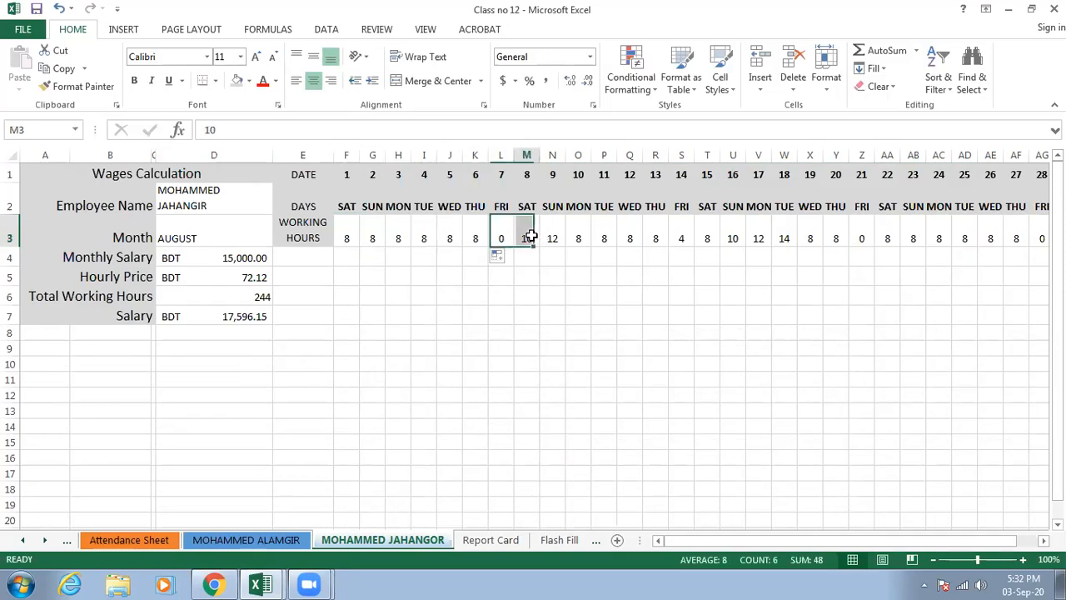
pyautogui.write('8')
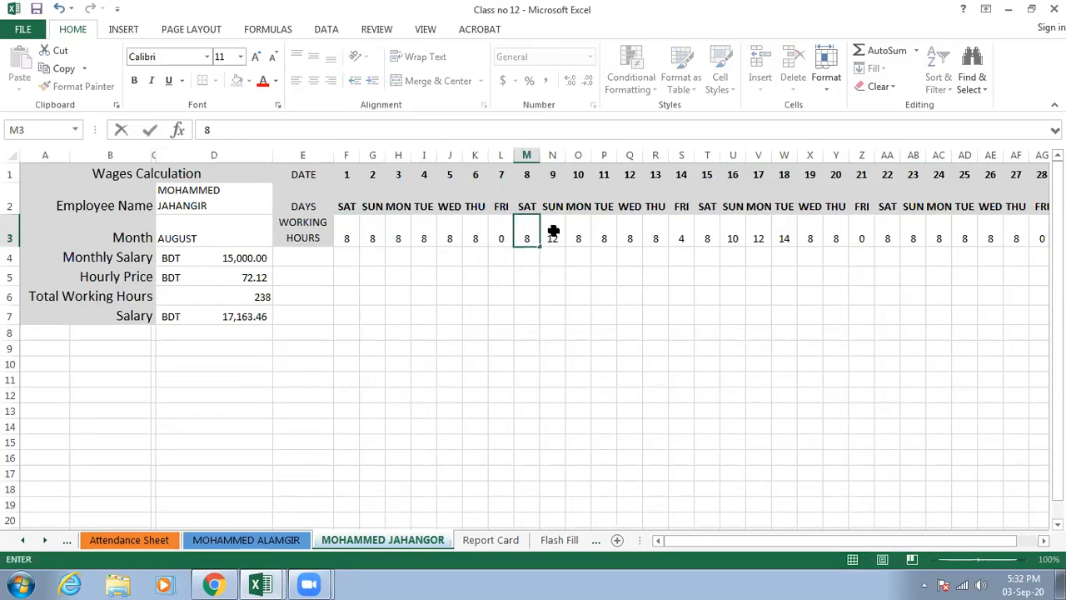
pyautogui.click(552, 230)
pyautogui.write('12')
pyautogui.click(532, 234)
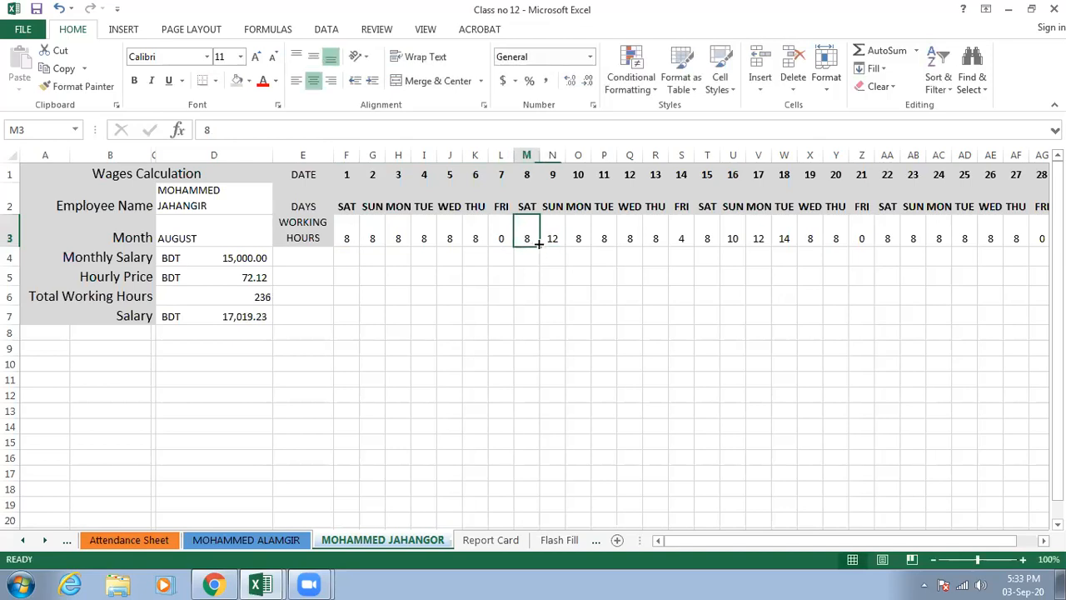
pyautogui.moveTo(540, 246); pyautogui.dragTo(668, 244)
# - Set the working hours for day 14 to 0 and fill day 15's value of 8 through day 20
pyautogui.click(683, 233)
pyautogui.write('0')
pyautogui.click(704, 233)
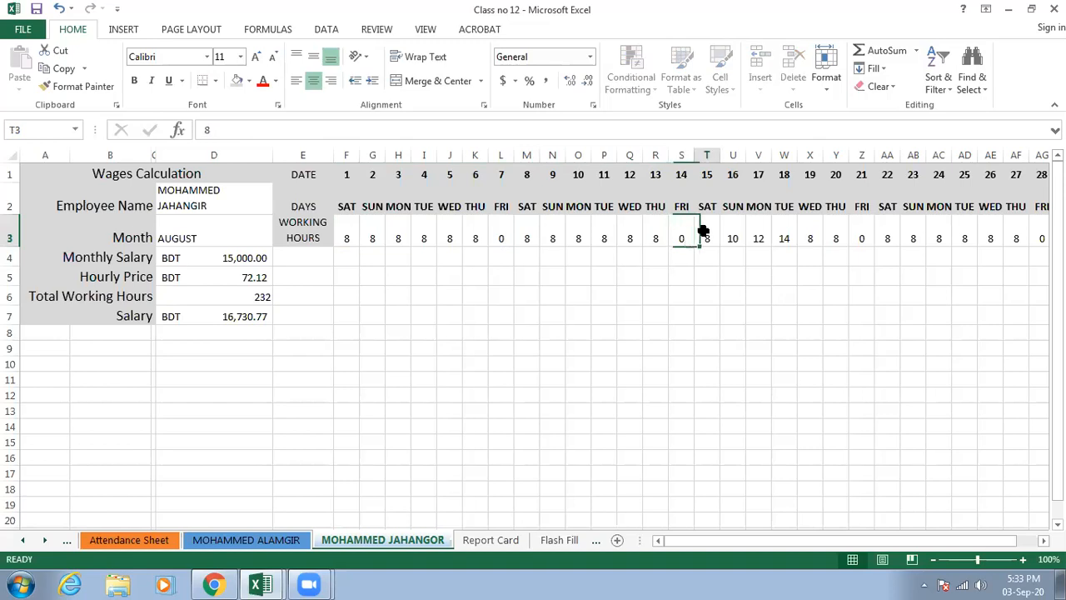
pyautogui.moveTo(720, 247); pyautogui.dragTo(844, 243)
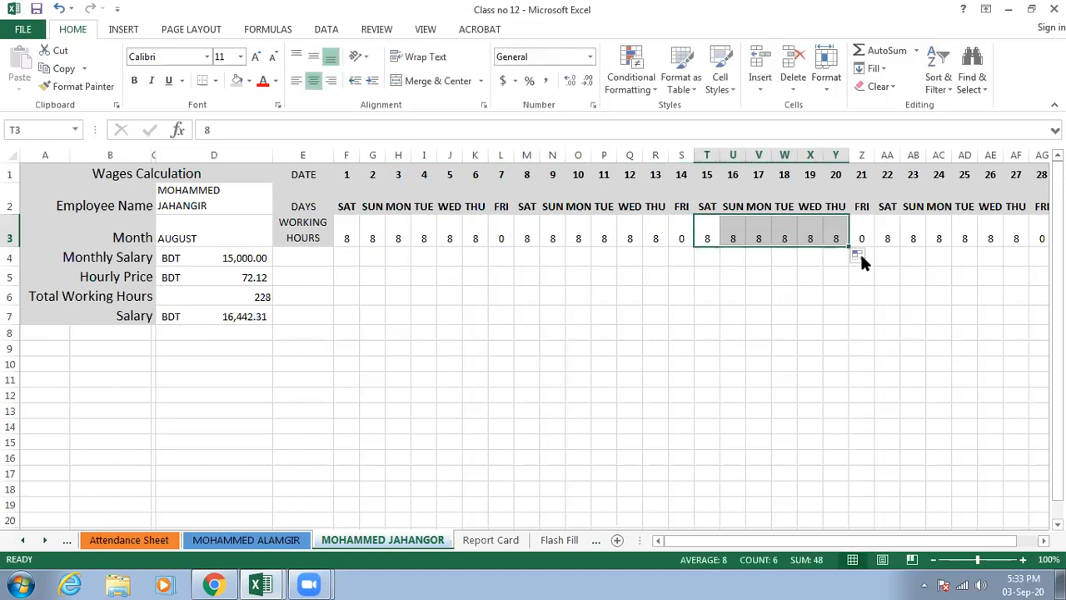
# - Review the second employee's hourly price, salary and monthly salary cells and the working hours through day 31
pyautogui.moveTo(754, 541)
pyautogui.mouseDown()
pyautogui.moveTo(857, 533)
pyautogui.moveTo(769, 540)
pyautogui.mouseUp()
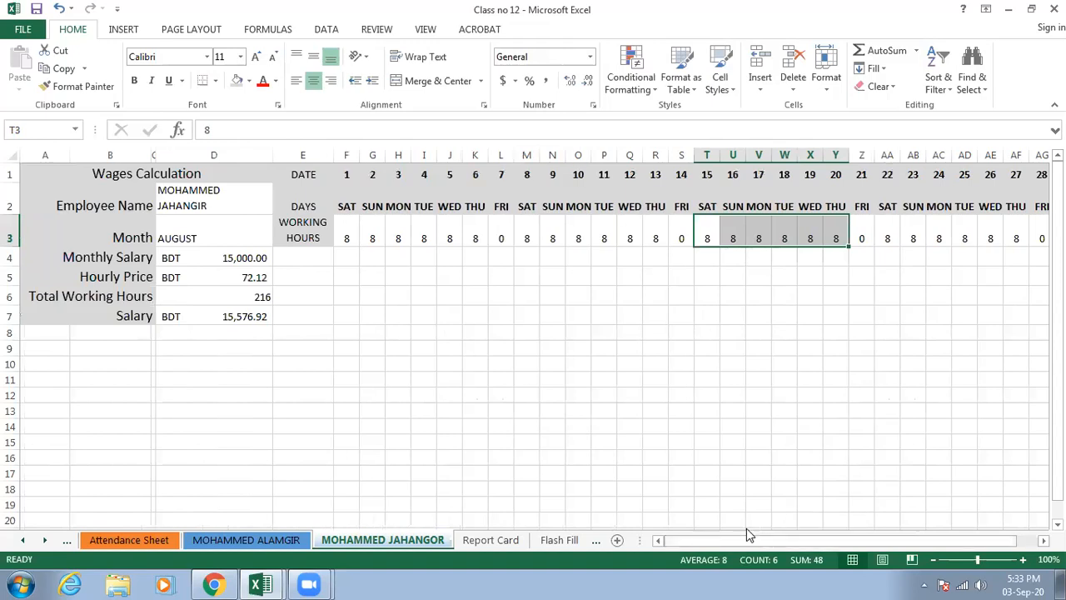
pyautogui.click(217, 276)
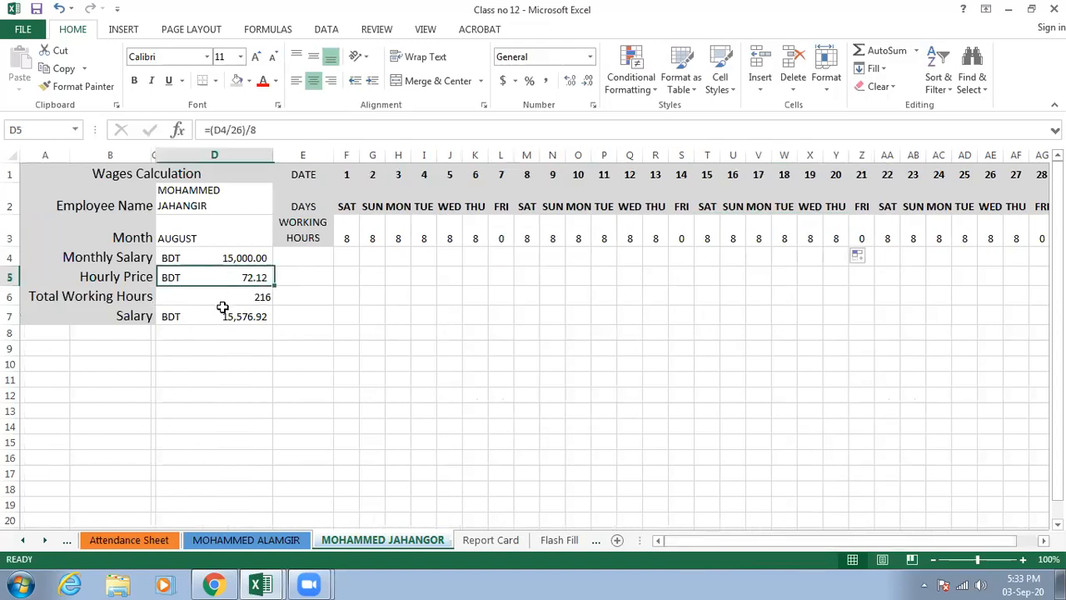
pyautogui.click(224, 315)
pyautogui.click(238, 263)
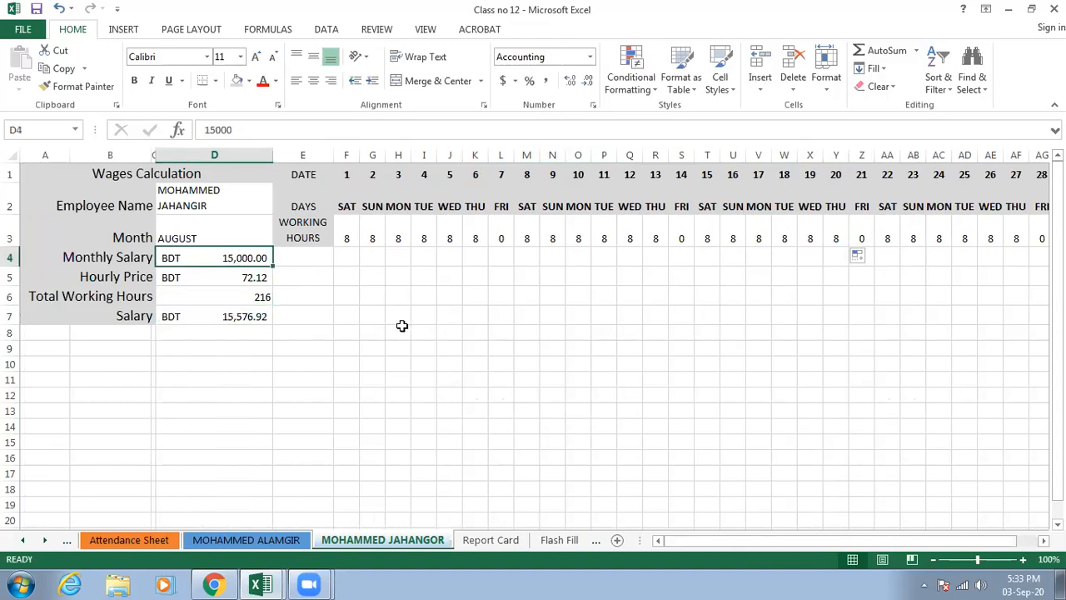
pyautogui.moveTo(713, 542); pyautogui.dragTo(741, 543)
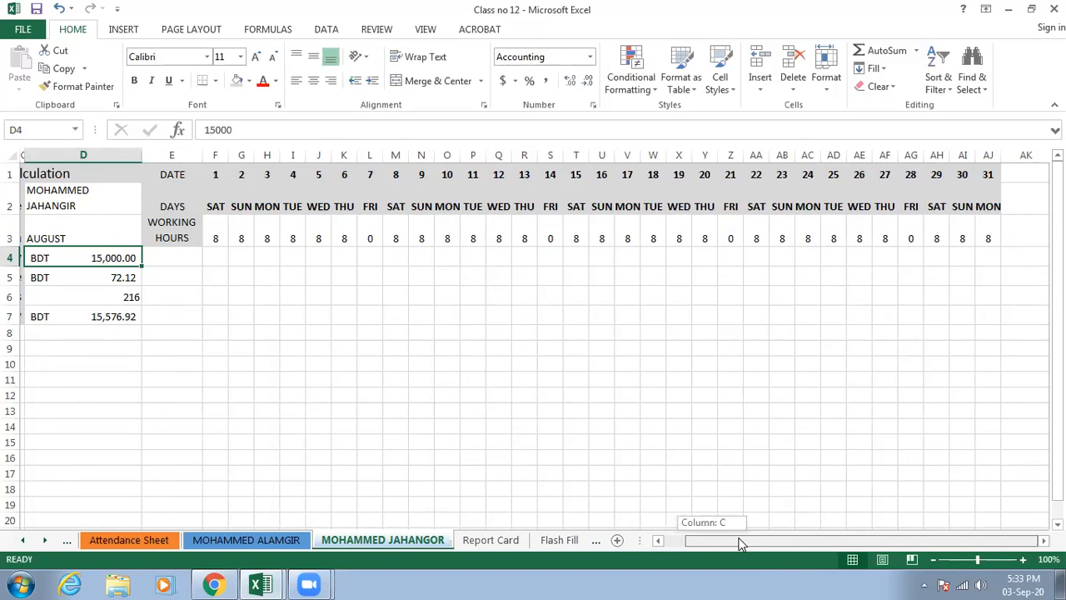
pyautogui.moveTo(724, 544); pyautogui.dragTo(644, 542)
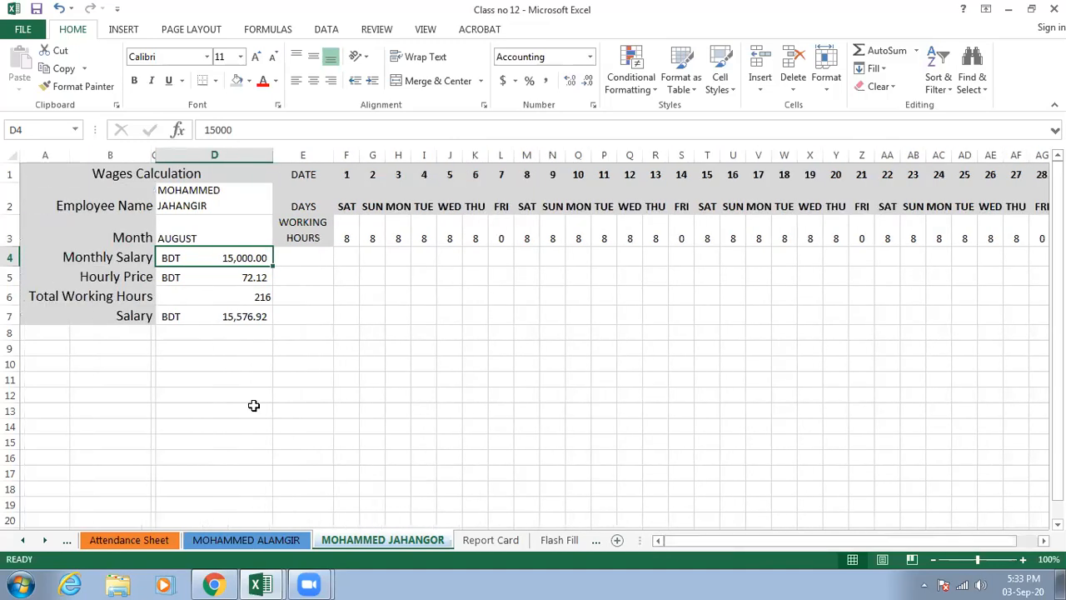
pyautogui.scroll(-2, 254, 406)
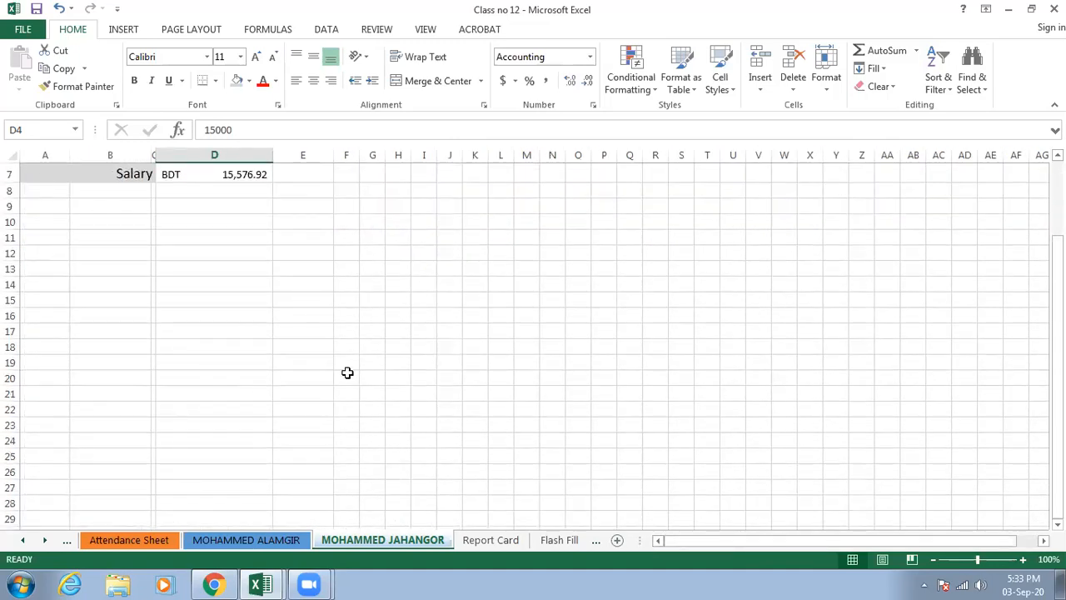
# - Add a new sheet and enter the labels EMPLOYEE NAME, MONTH and YEAR in cells A1 to A3
pyautogui.click(617, 541)
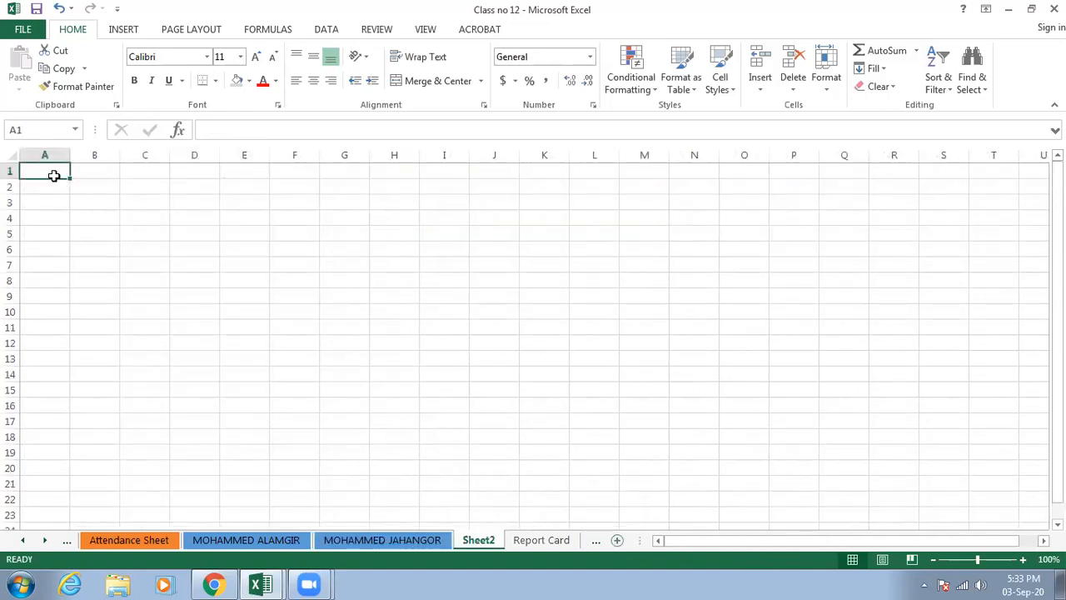
pyautogui.write('EMPLOYEE NAME')
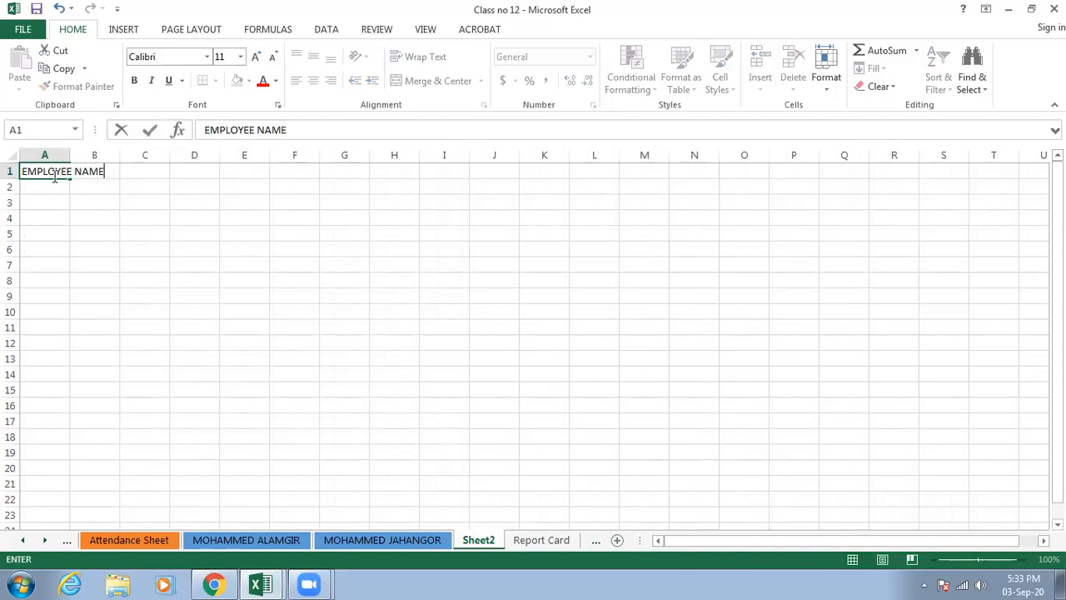
pyautogui.click(48, 184)
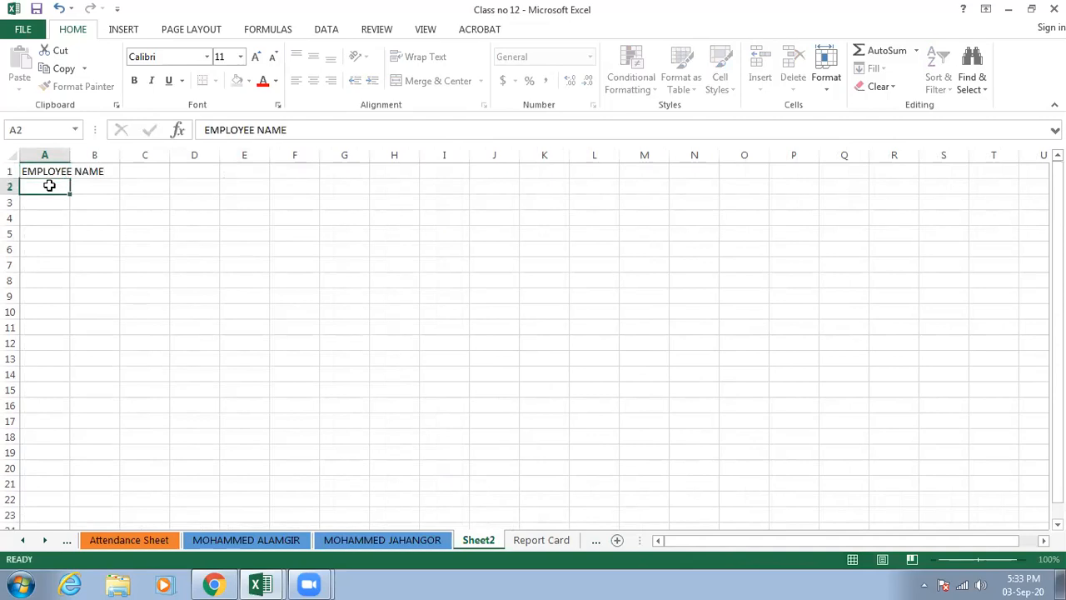
pyautogui.write('MONTH')
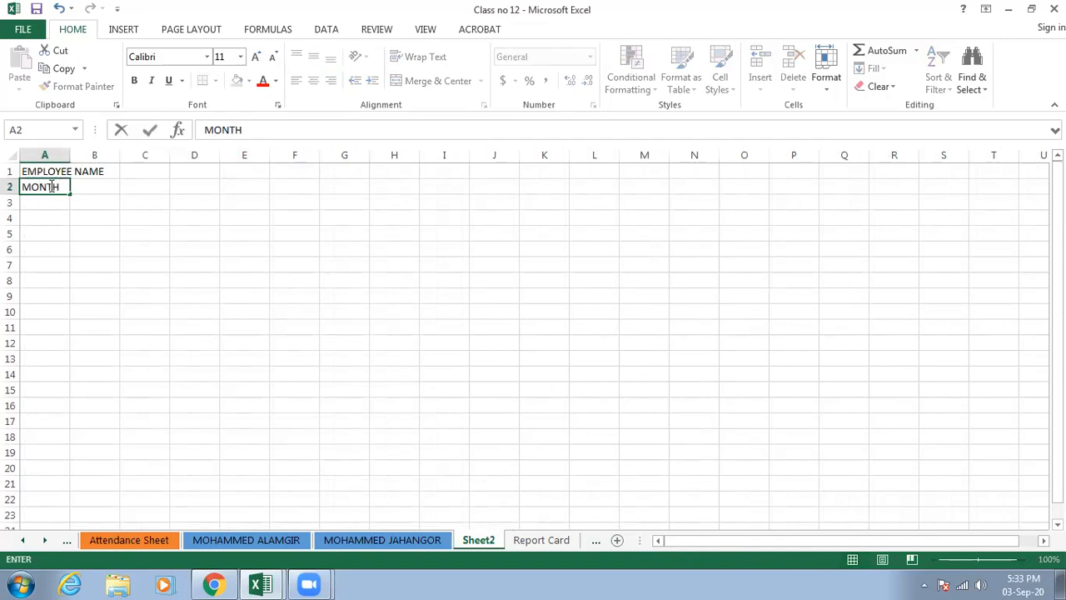
pyautogui.press('Return')
pyautogui.write('YEAR')
pyautogui.press('Return')
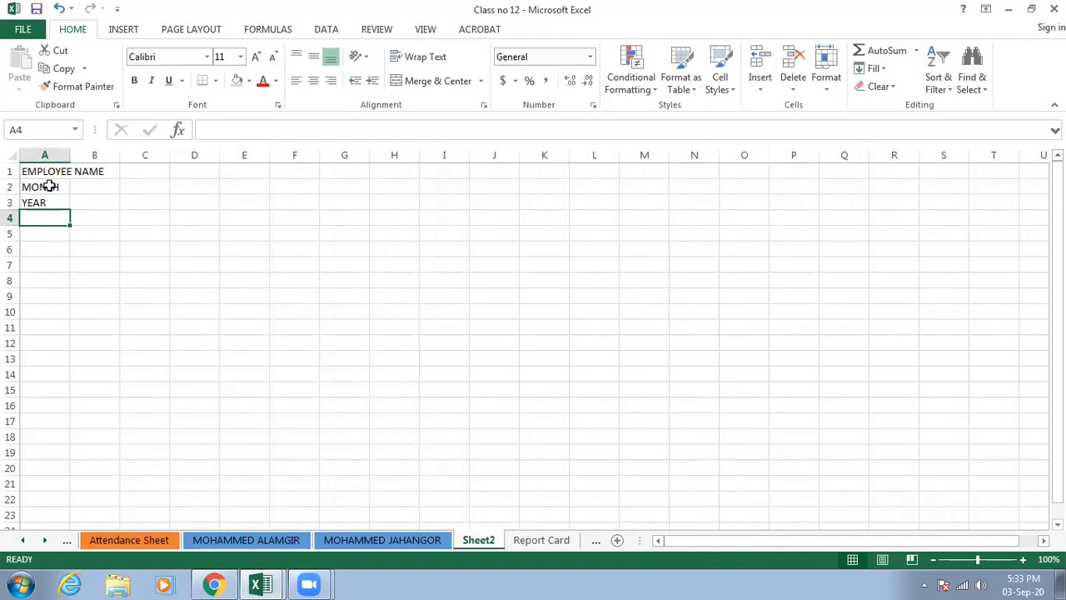
# - Enter the labels TOTAL WORKING DAYS in A4 and MONTHLY SALARY in A5, and widen column A to fit them
pyautogui.write('NOTAL WORKING DAYS')
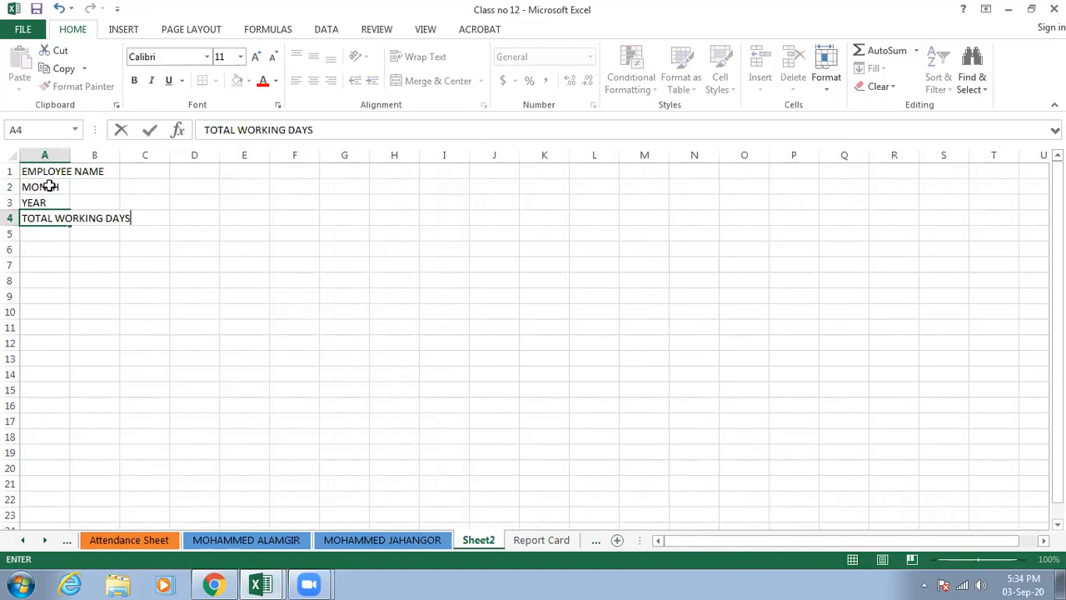
pyautogui.click(41, 236)
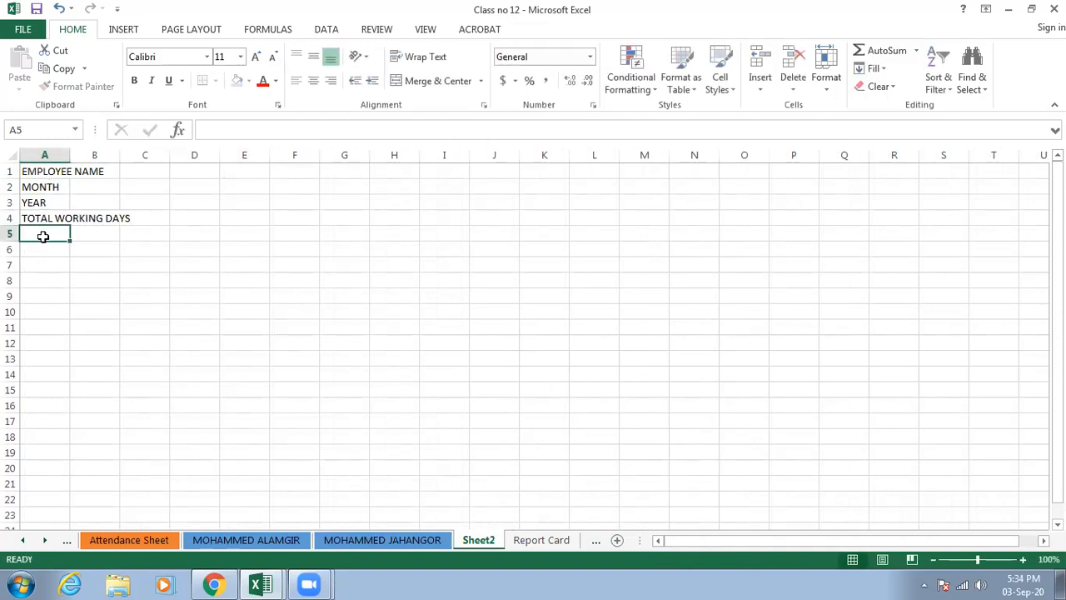
pyautogui.write('MONTH')
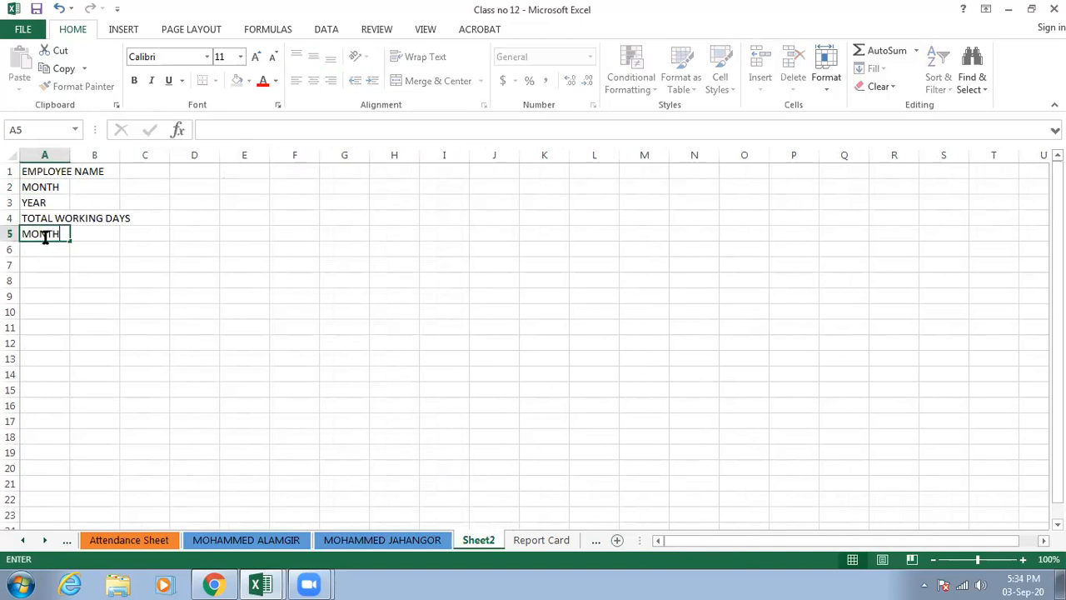
pyautogui.write('LY SALARY')
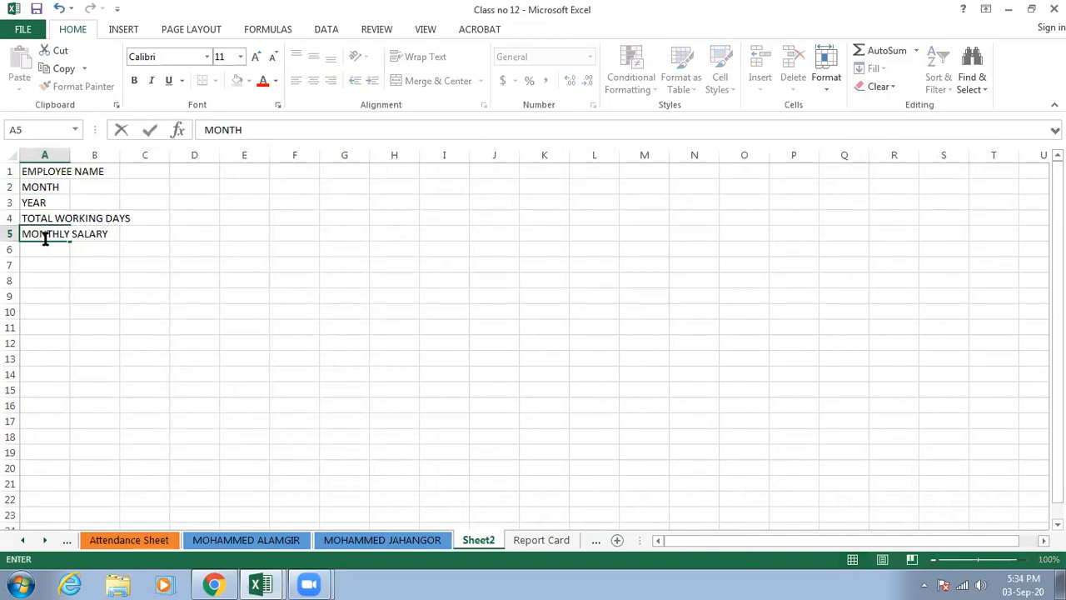
pyautogui.click(40, 253)
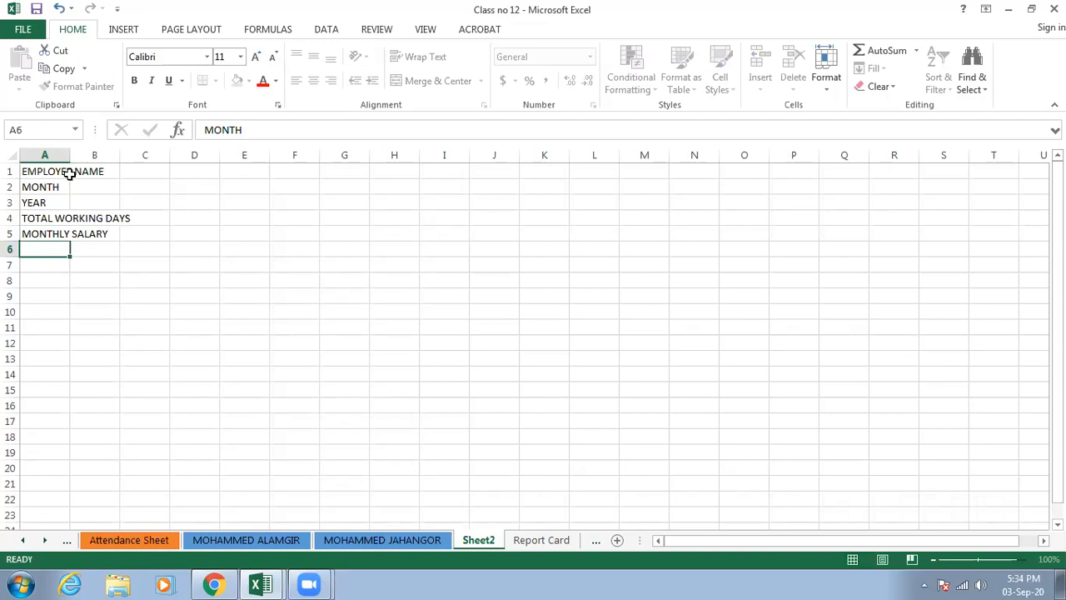
pyautogui.moveTo(70, 155); pyautogui.dragTo(142, 160)
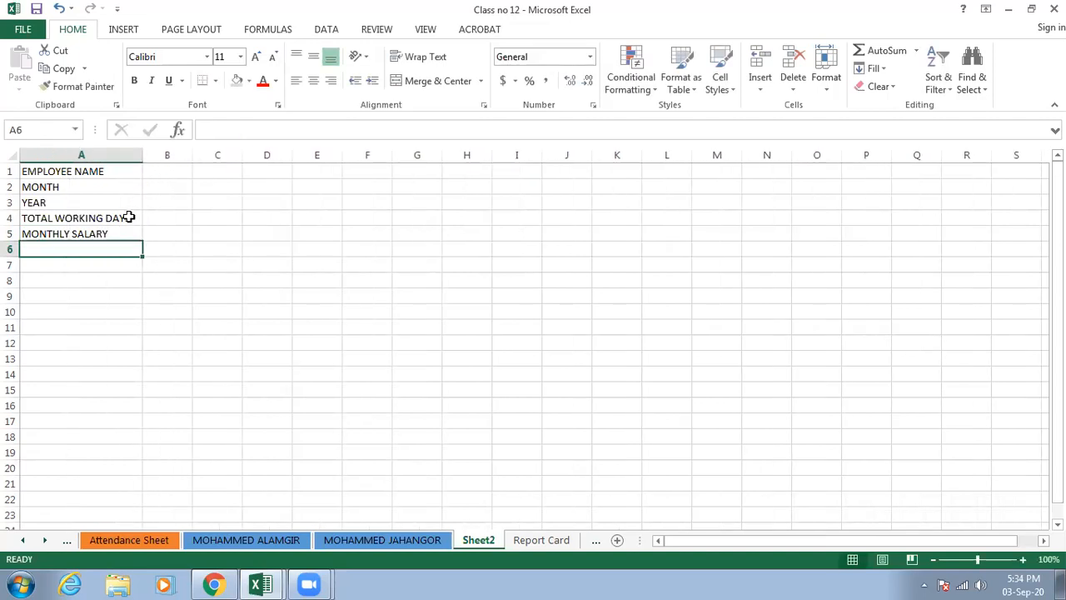
# - Enter the employee's name in cell B1 of the new sheet and widen column B to fit it
pyautogui.click(167, 171)
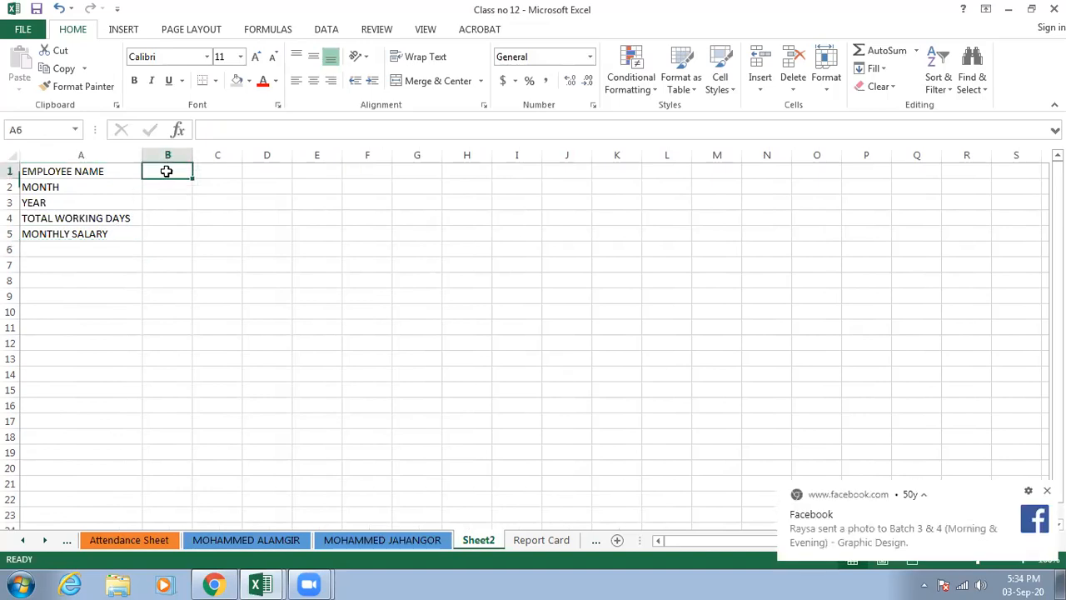
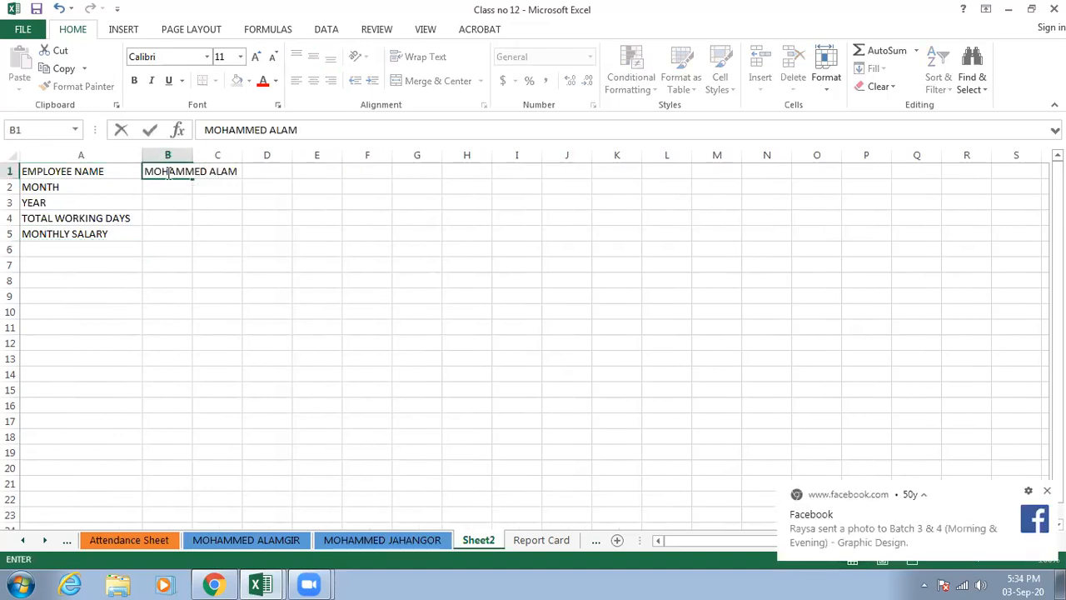
pyautogui.click(183, 187)
pyautogui.moveTo(194, 158); pyautogui.dragTo(265, 160)
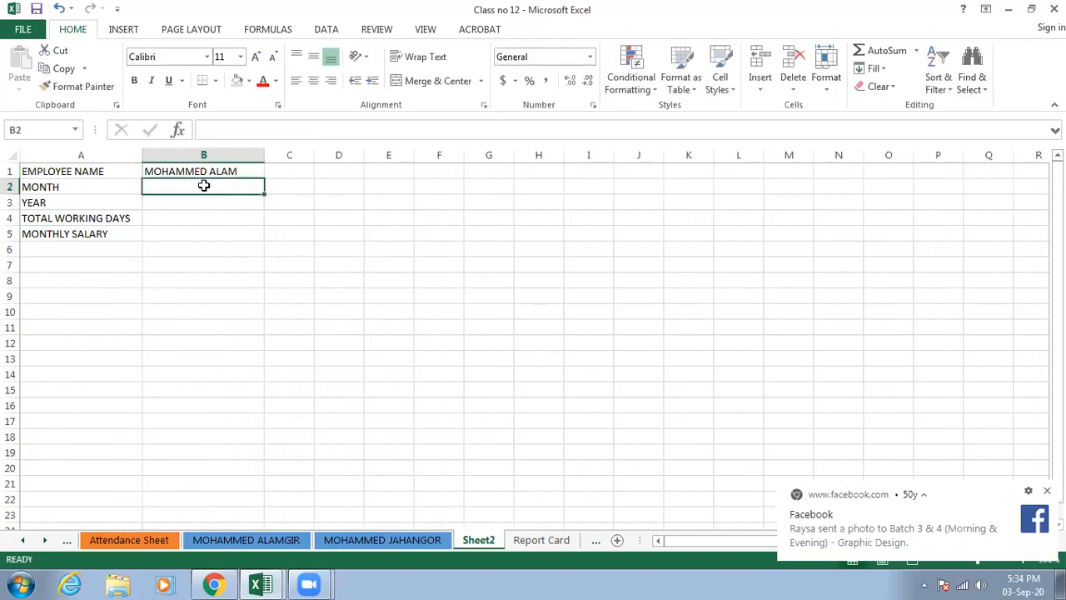
# - Enter JAN as the month in B2, 2020 as the year in B3 and 31 as the total working days in B4
pyautogui.write('JAN')
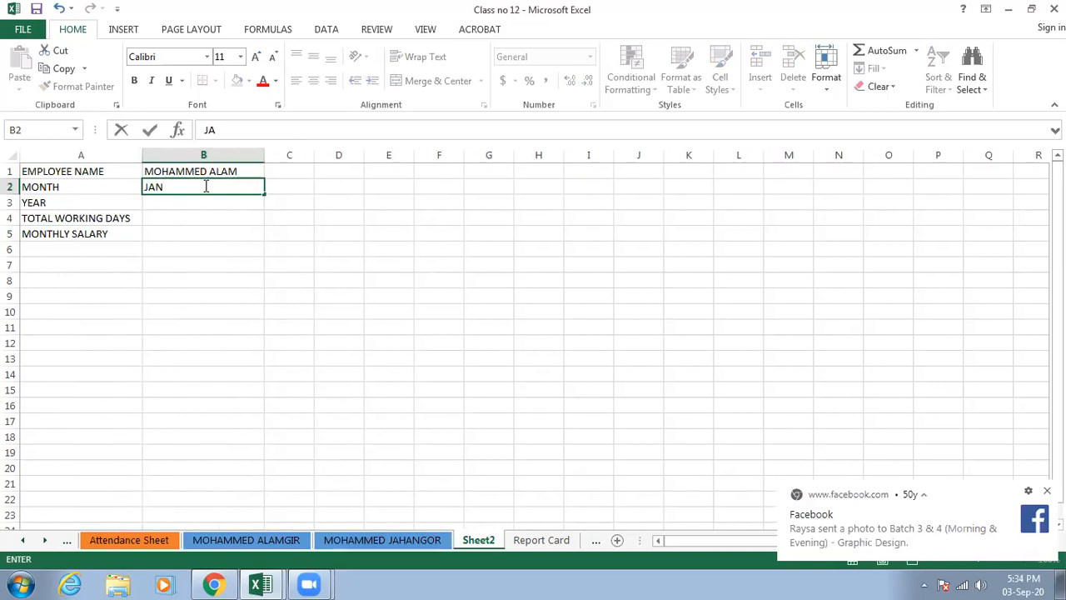
pyautogui.press('Return')
pyautogui.write('2020')
pyautogui.press('Return')
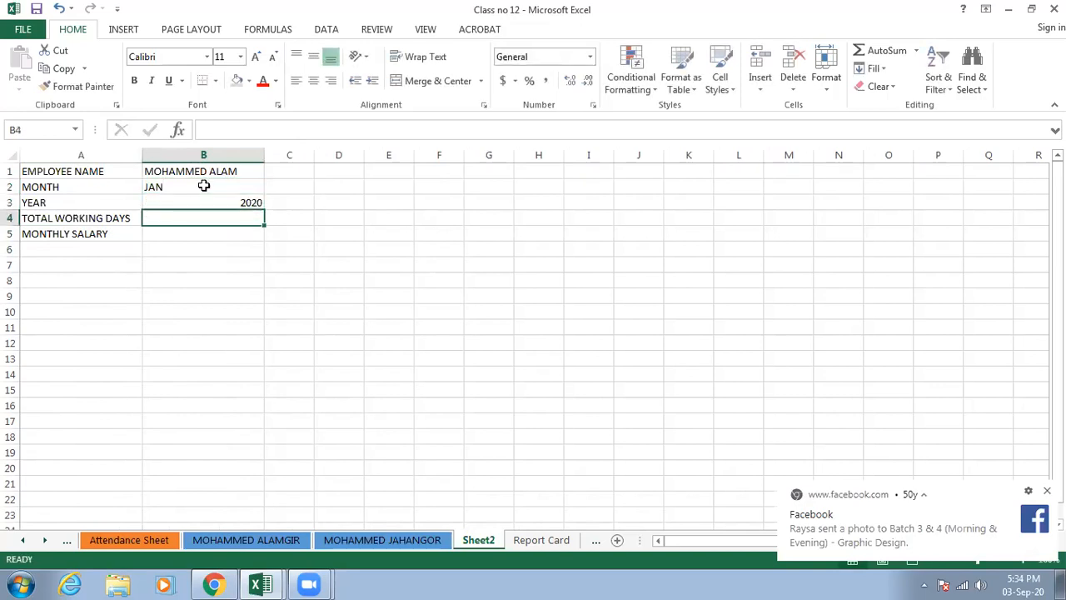
pyautogui.write('31')
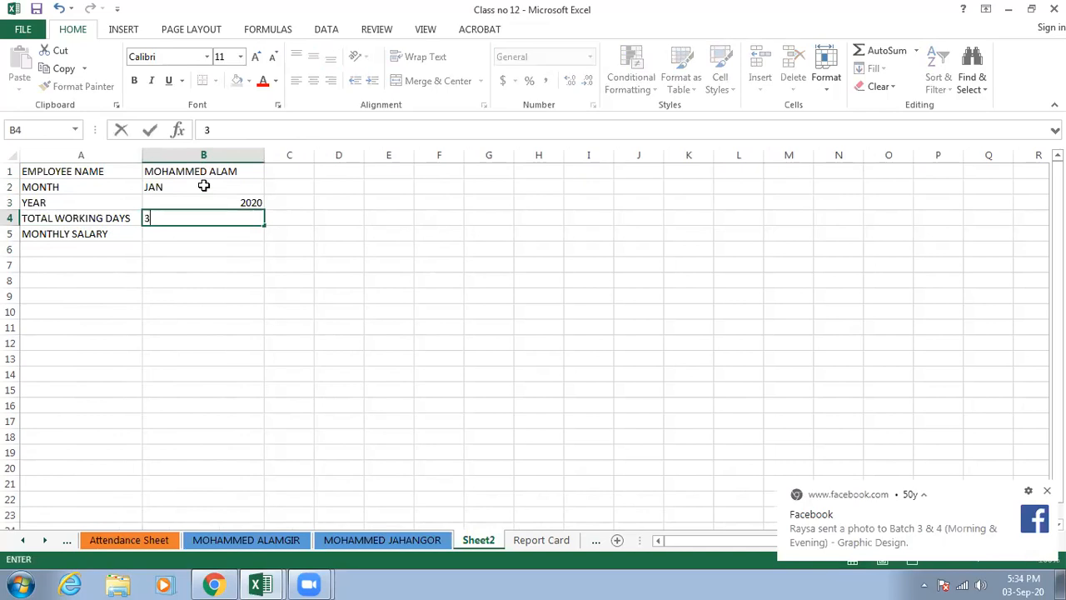
# - Apply the dollar accounting format to cell B5 and enter a monthly salary of 600
pyautogui.click(191, 231)
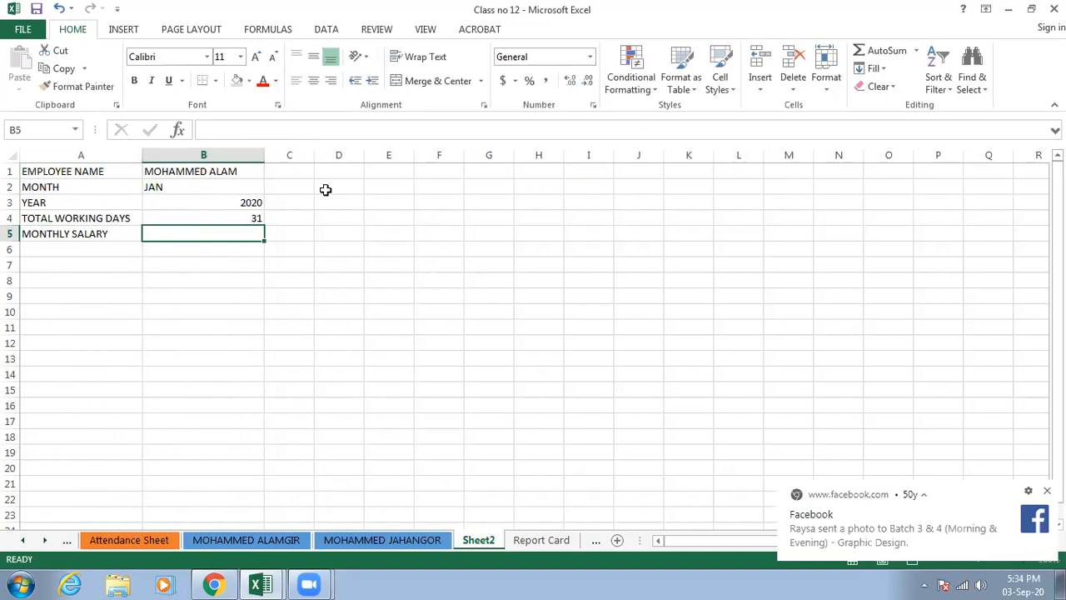
pyautogui.click(504, 81)
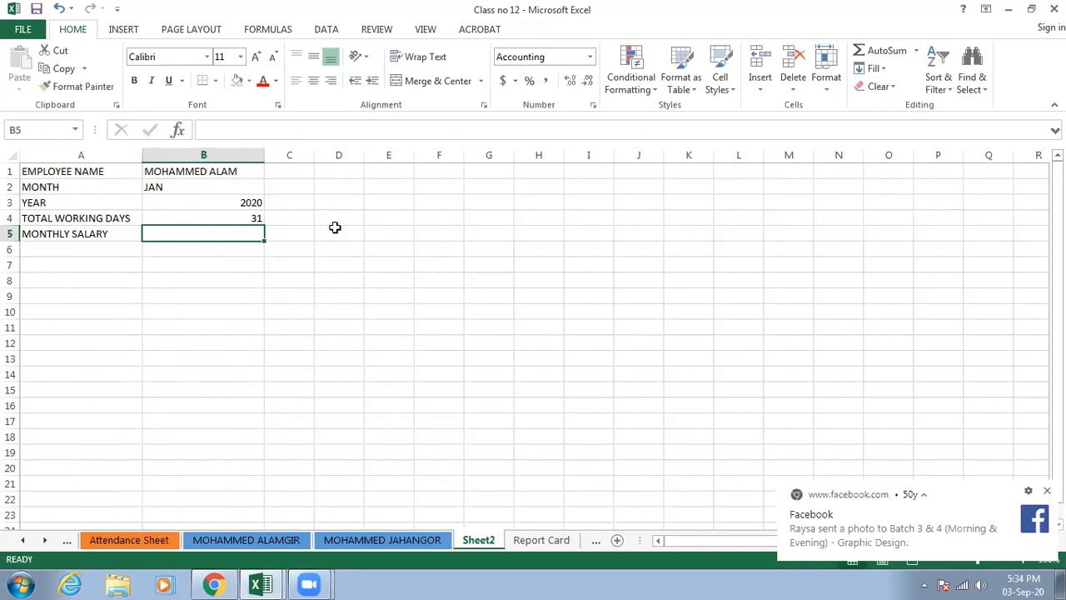
pyautogui.write('600')
pyautogui.click(244, 282)
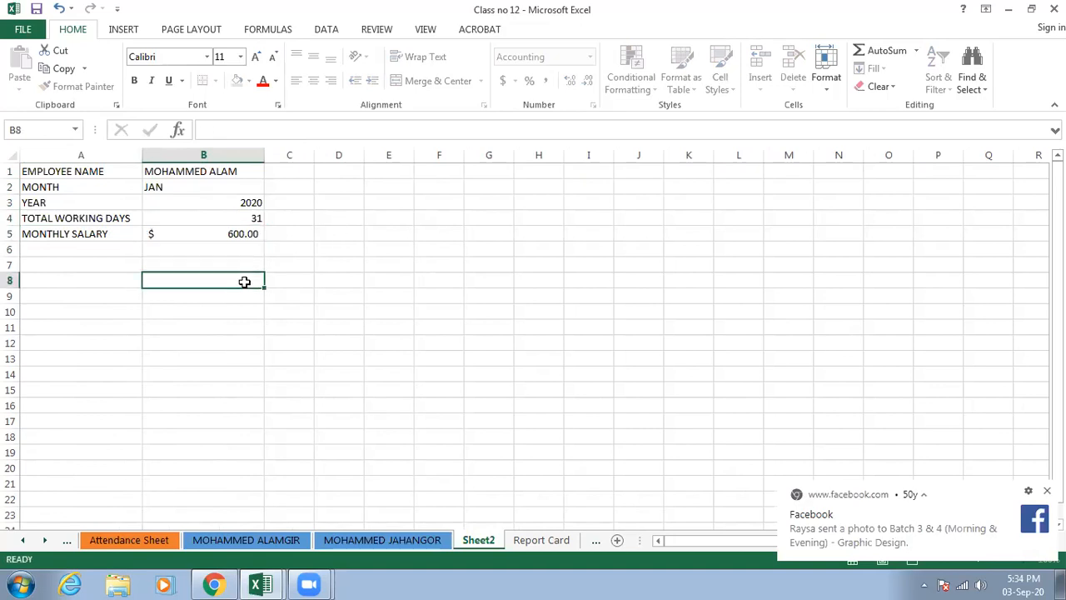
# - Enter the label SALARY in cell A6 below MONTHLY SALARY
pyautogui.click(100, 251)
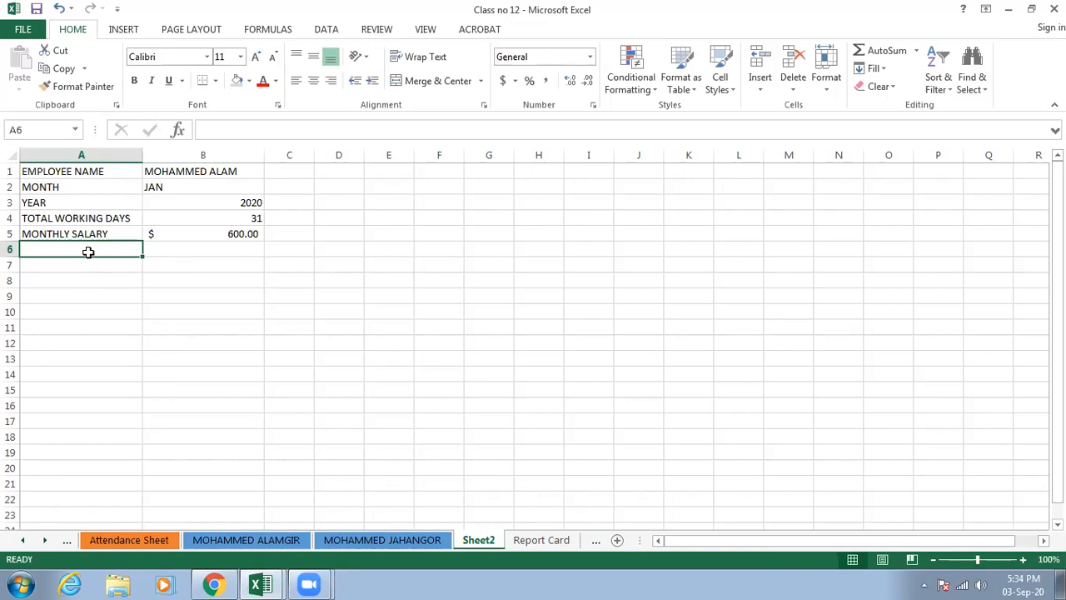
pyautogui.write('SALA')
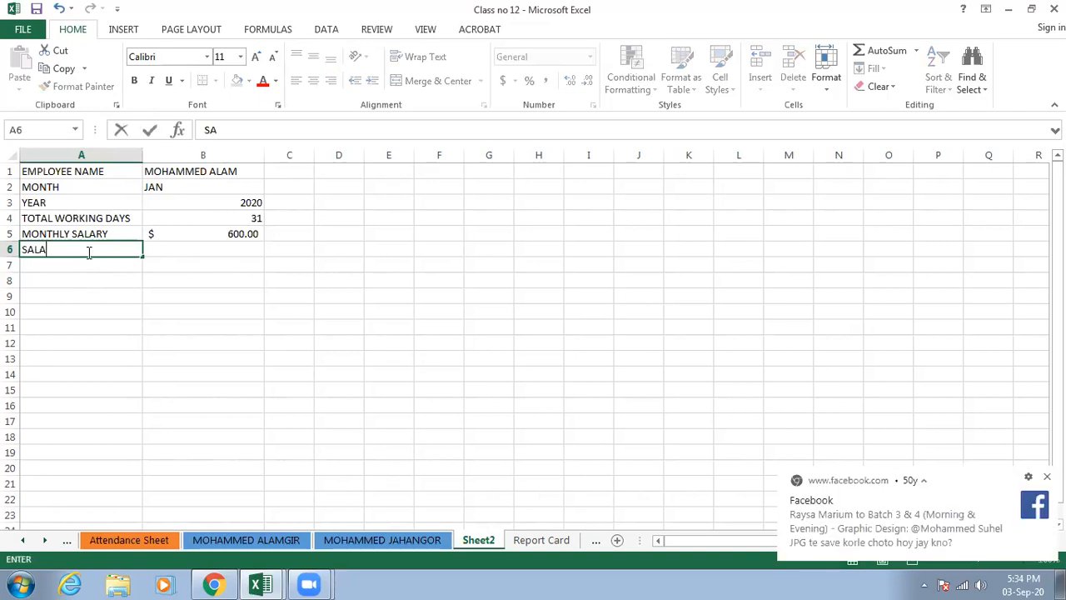
pyautogui.write('RY')
# - Try calculating the salary in B6 with the formula =B4*B5, and clear the cell again
pyautogui.click(154, 250)
pyautogui.write('=')
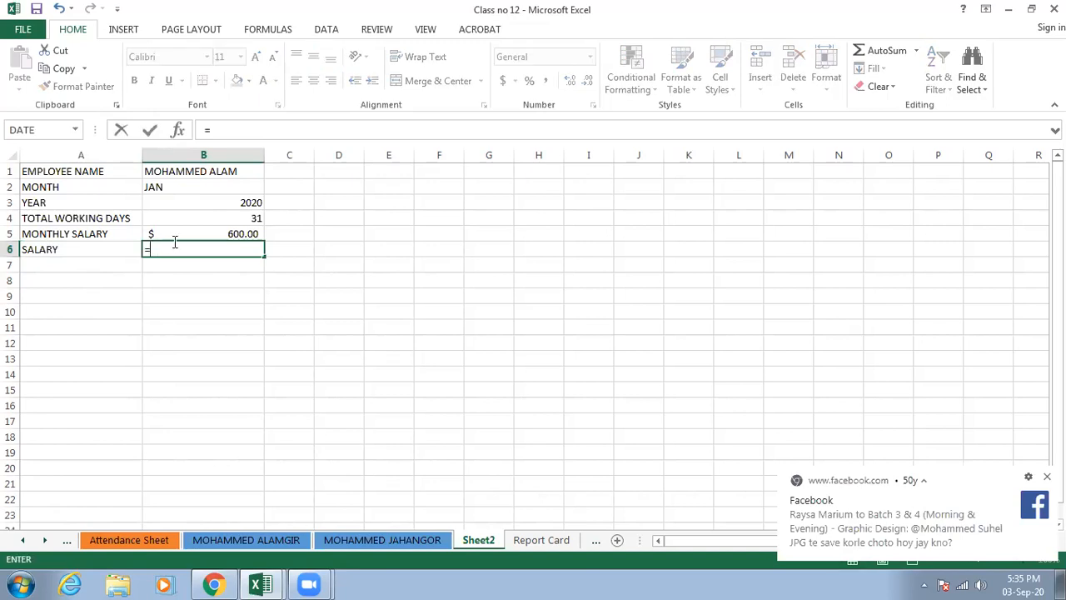
pyautogui.click(207, 218)
pyautogui.write('*')
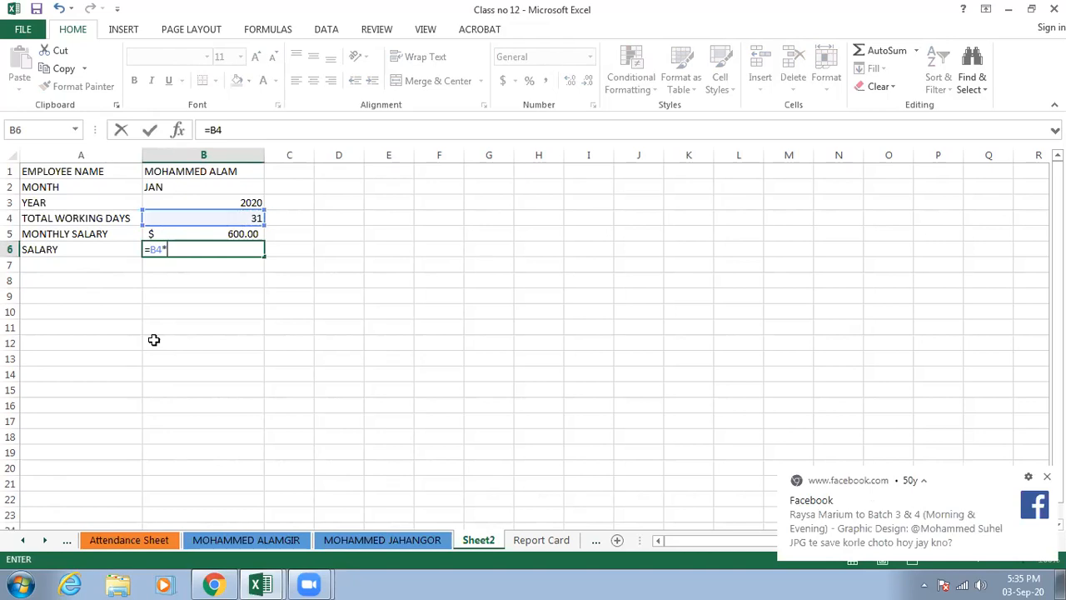
pyautogui.click(221, 236)
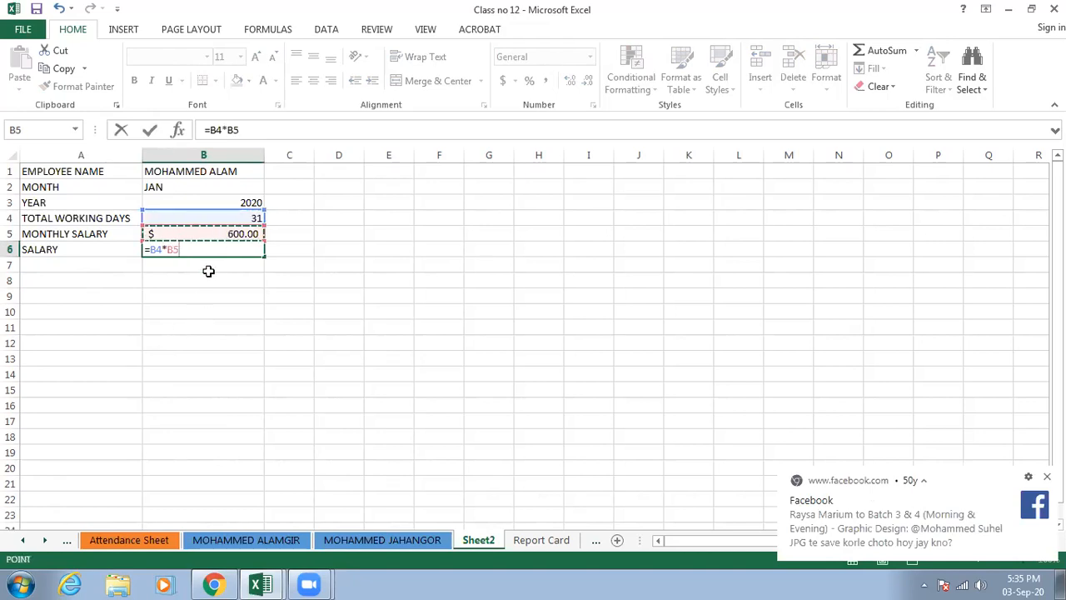
pyautogui.press('Return')
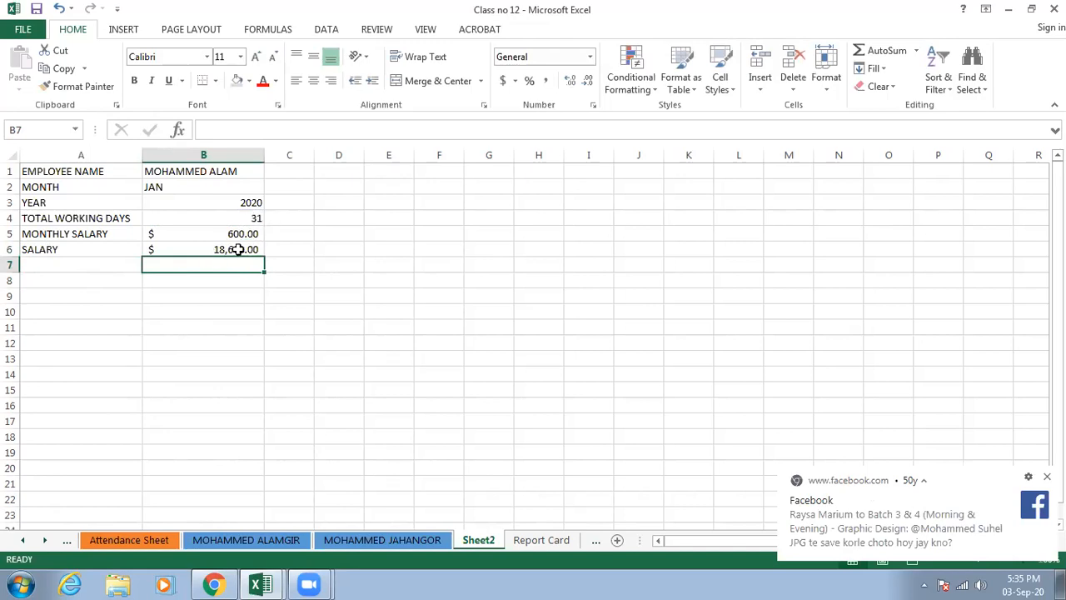
pyautogui.click(238, 249)
pyautogui.press('Delete')
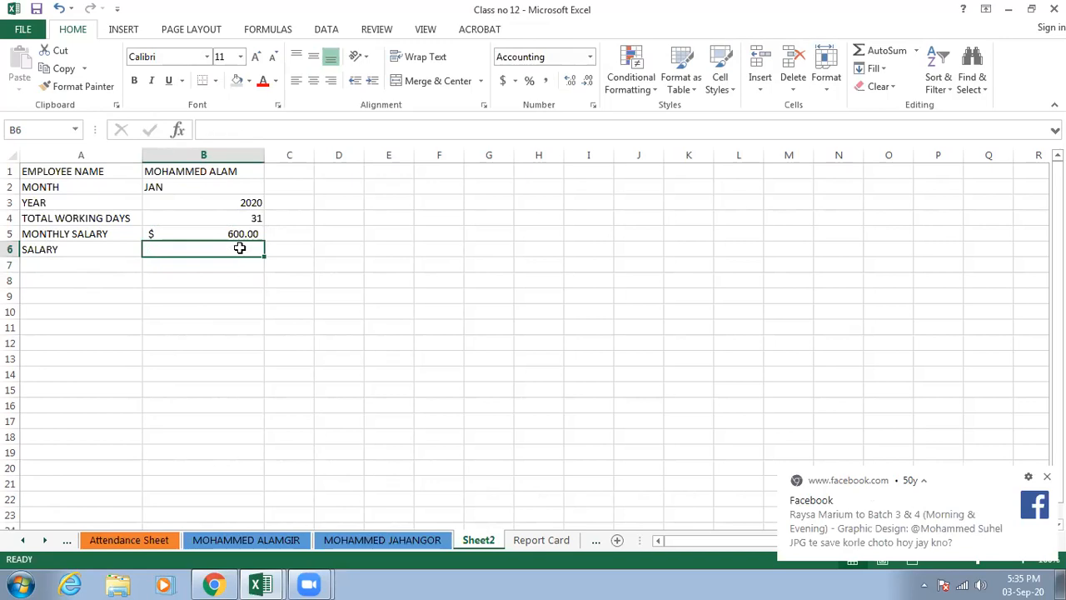
# - Calculate the salary in B6 from the daily rate and working days with the formula =(B5/30)*B4
pyautogui.click(245, 233)
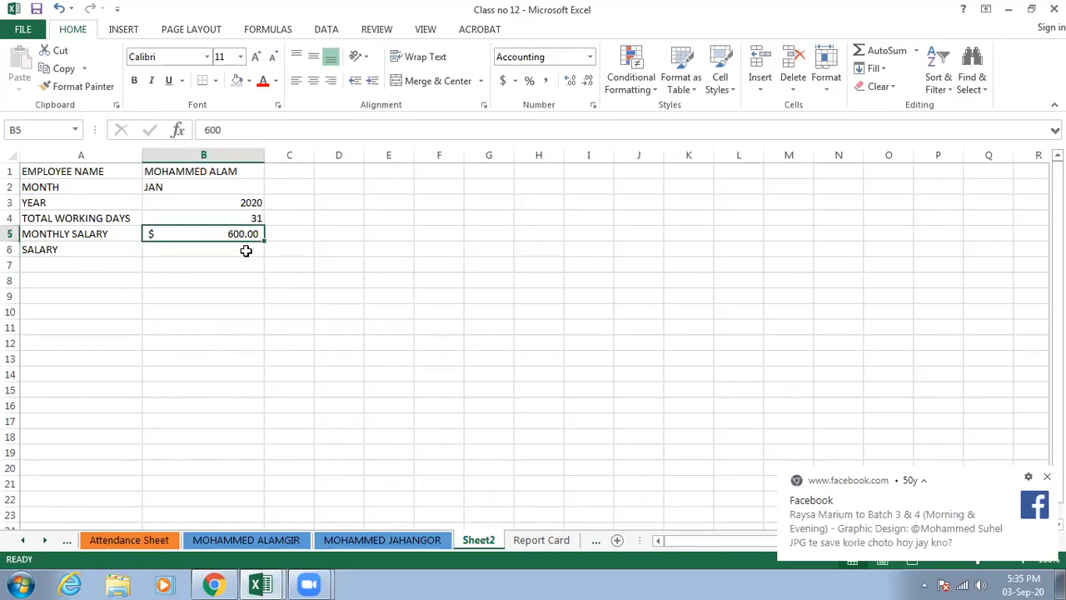
pyautogui.click(245, 250)
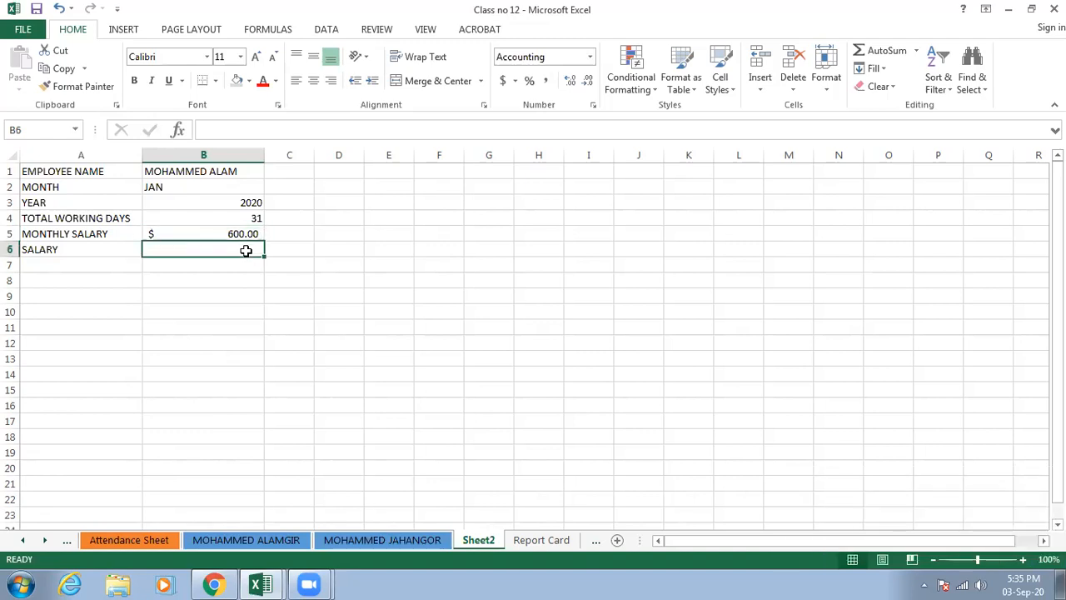
pyautogui.write('=(')
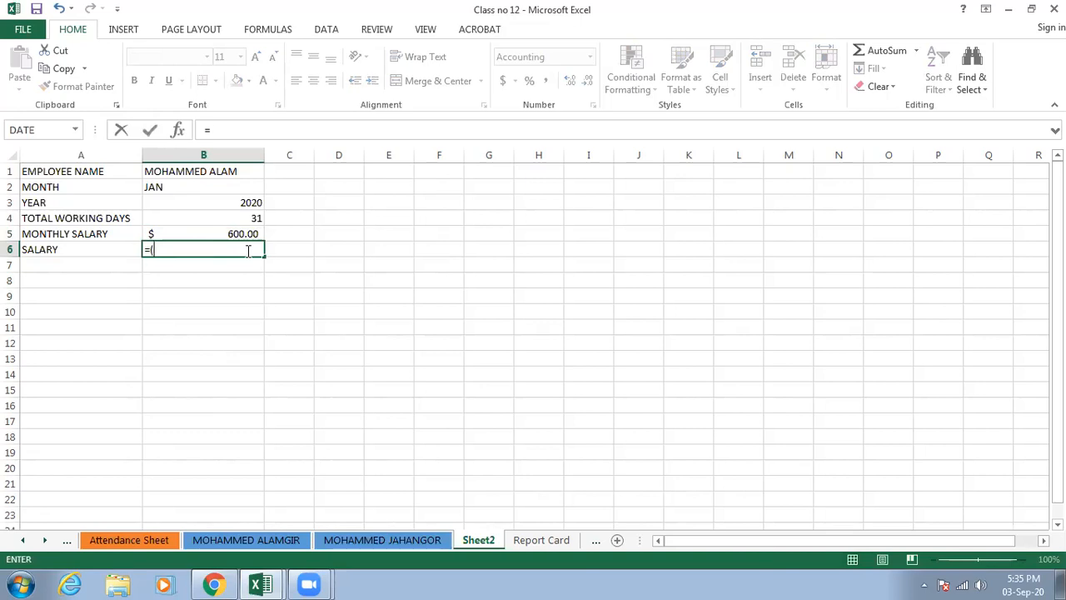
pyautogui.click(243, 234)
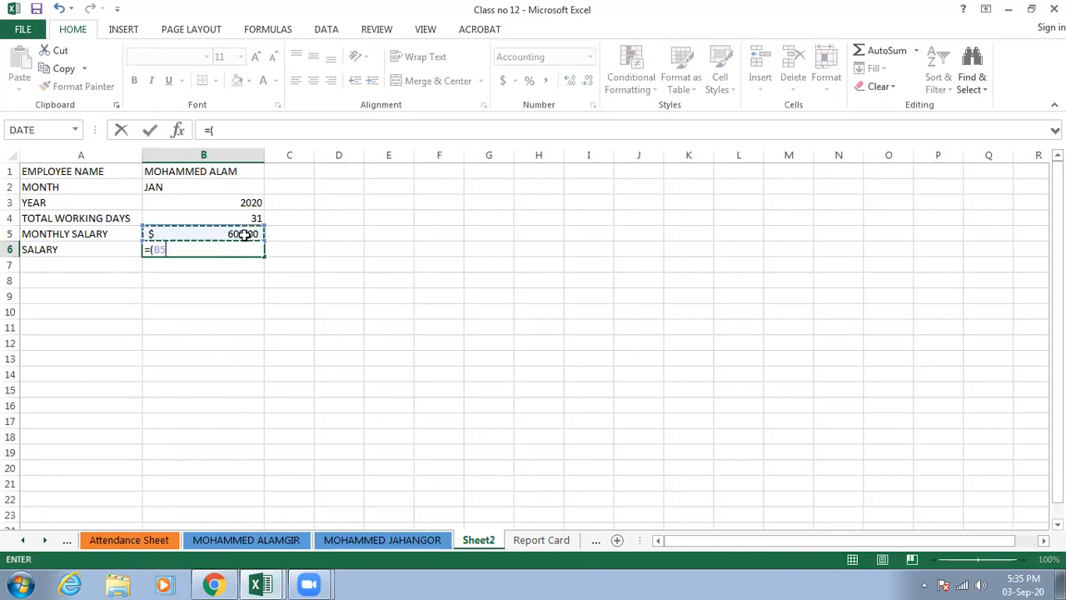
pyautogui.write('/')
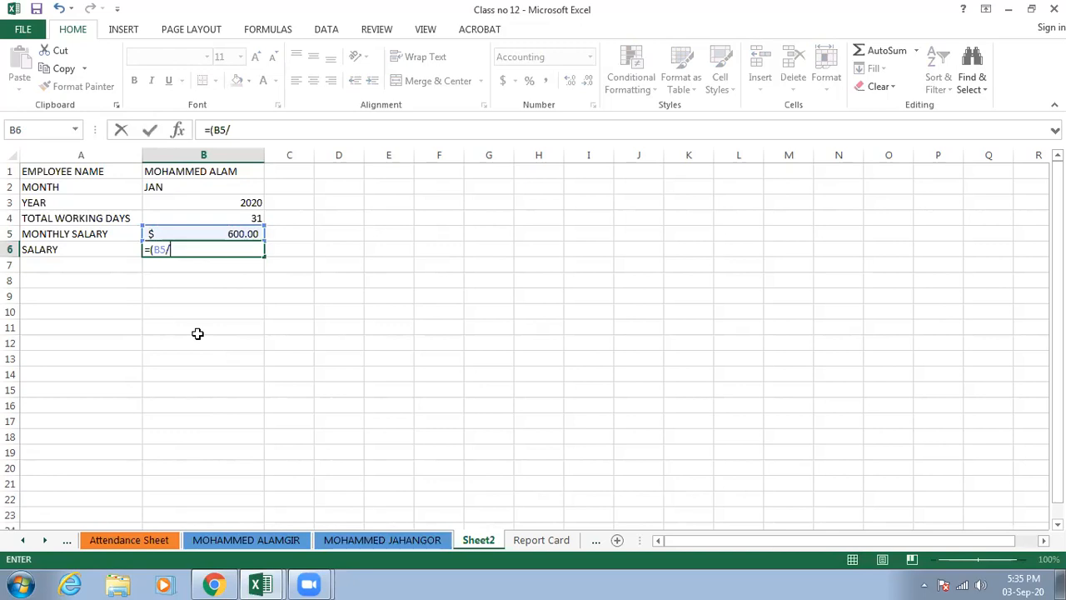
pyautogui.write('30)*')
pyautogui.click(240, 218)
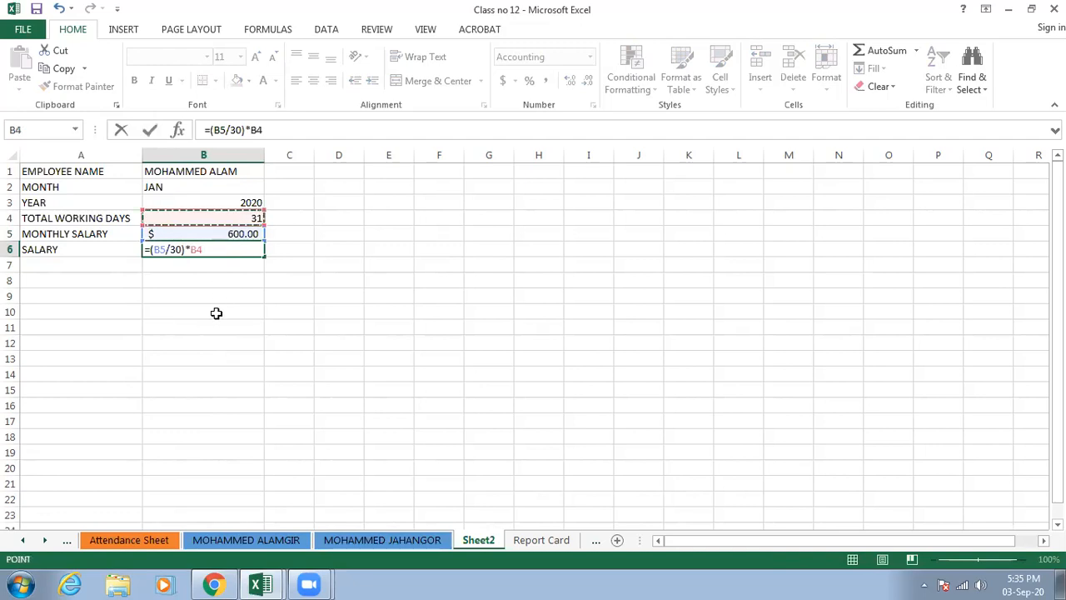
pyautogui.press('Return')
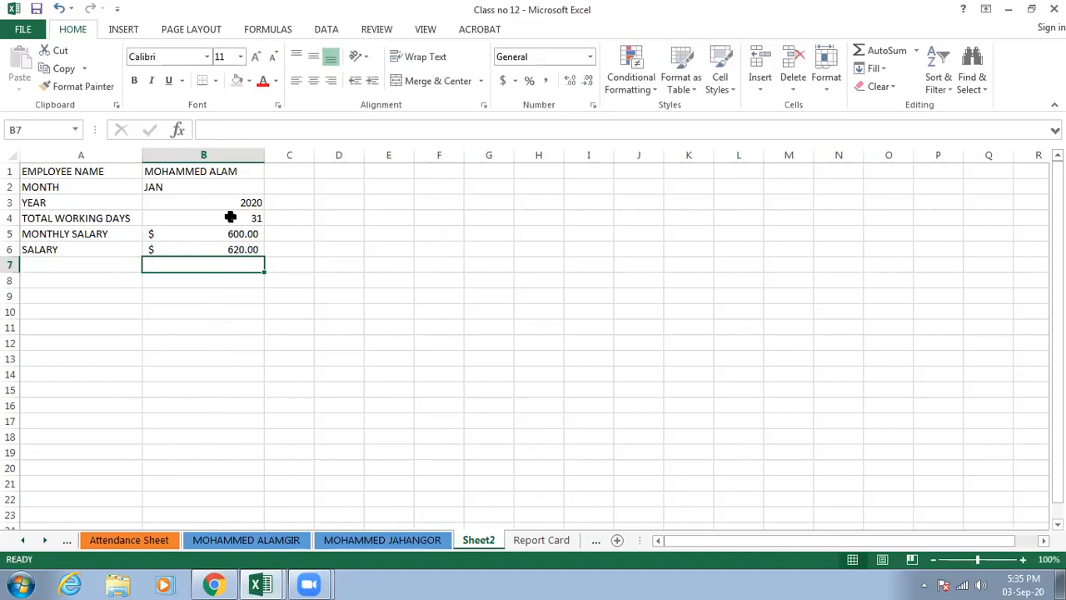
# - Check the salary formula's cells and test it by setting the total working days in B4 to 26
pyautogui.press('Up')
pyautogui.press('Up')
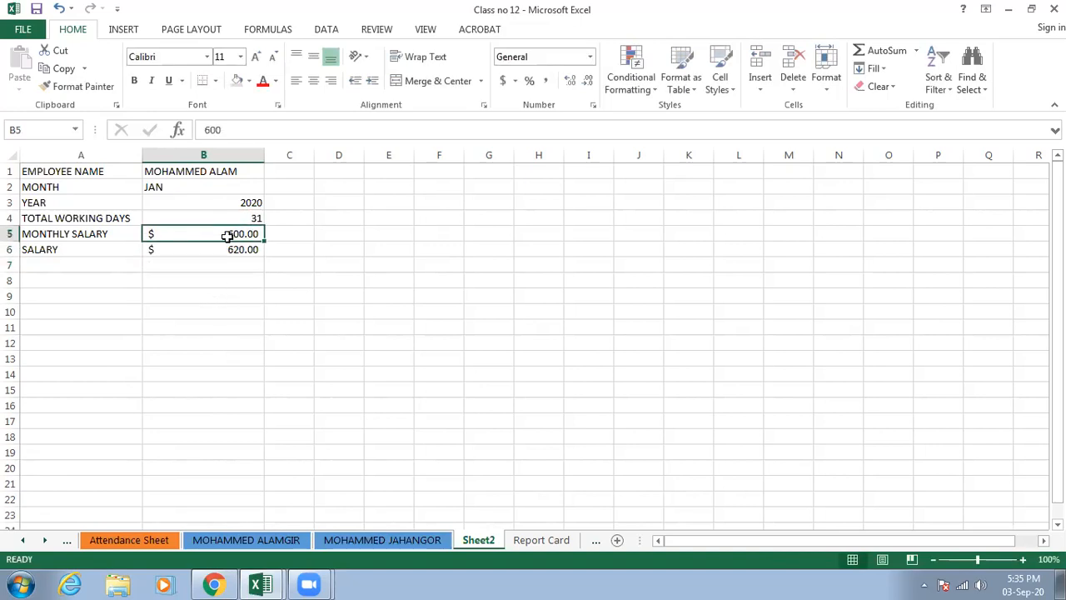
pyautogui.click(246, 218)
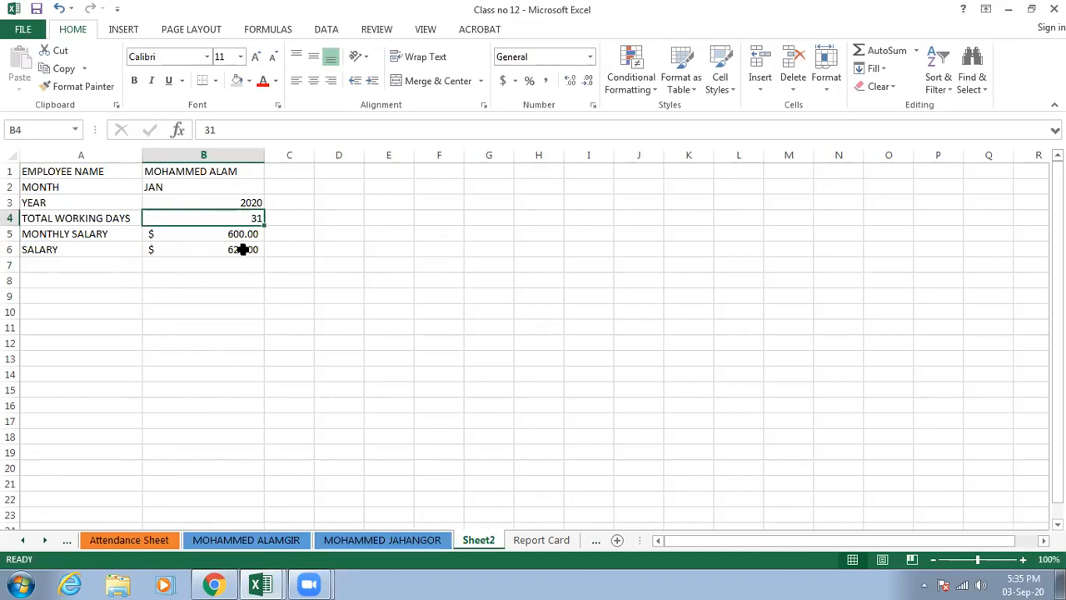
pyautogui.click(244, 249)
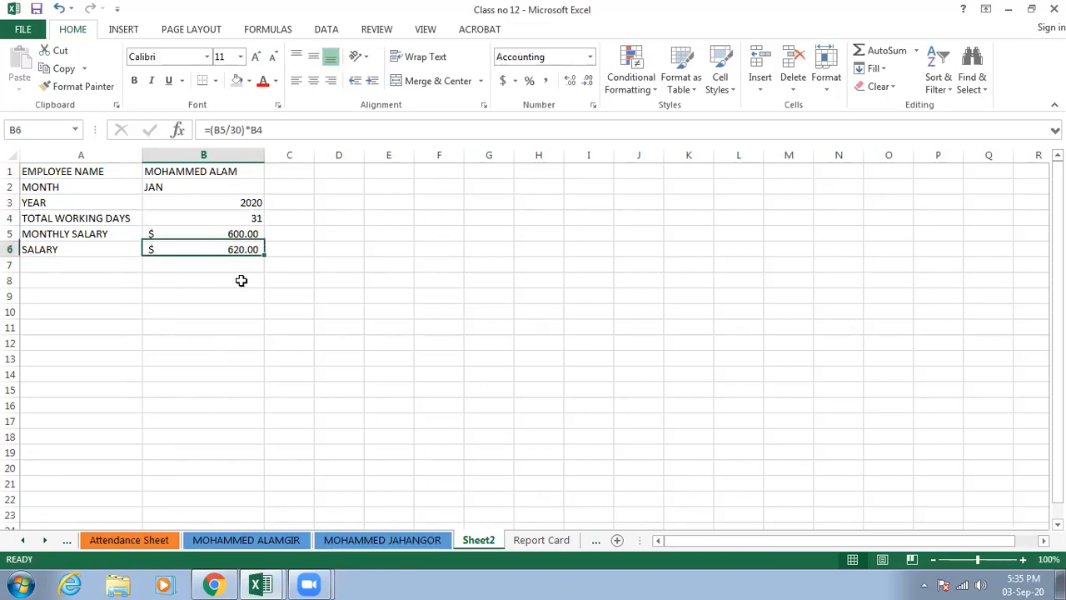
pyautogui.click(203, 219)
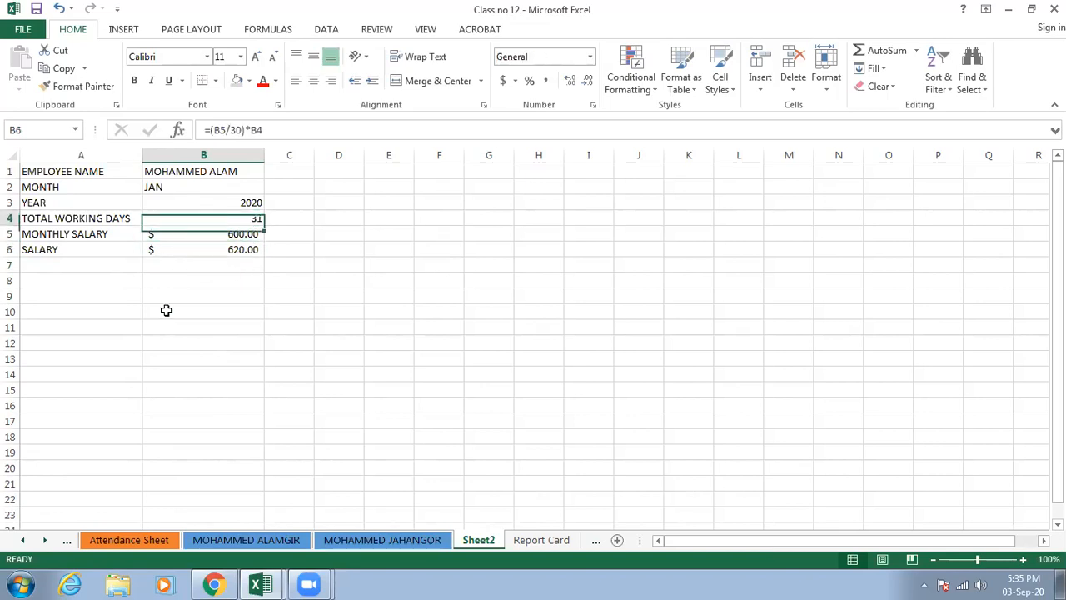
pyautogui.write('26')
pyautogui.click(169, 377)
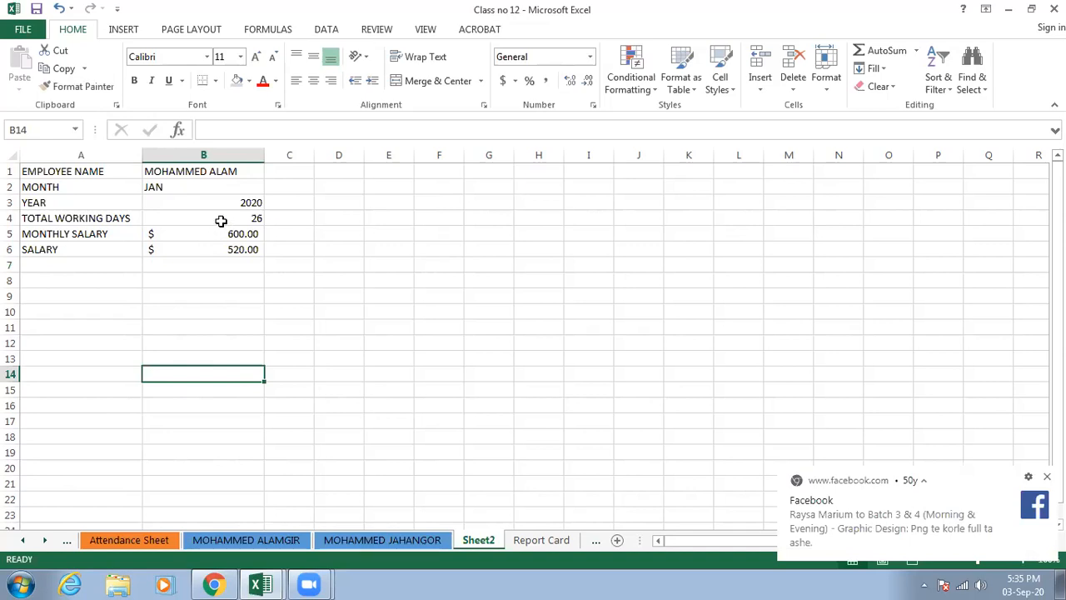
# - Set the total working days in B4 to 28
pyautogui.click(220, 221)
pyautogui.write('28')
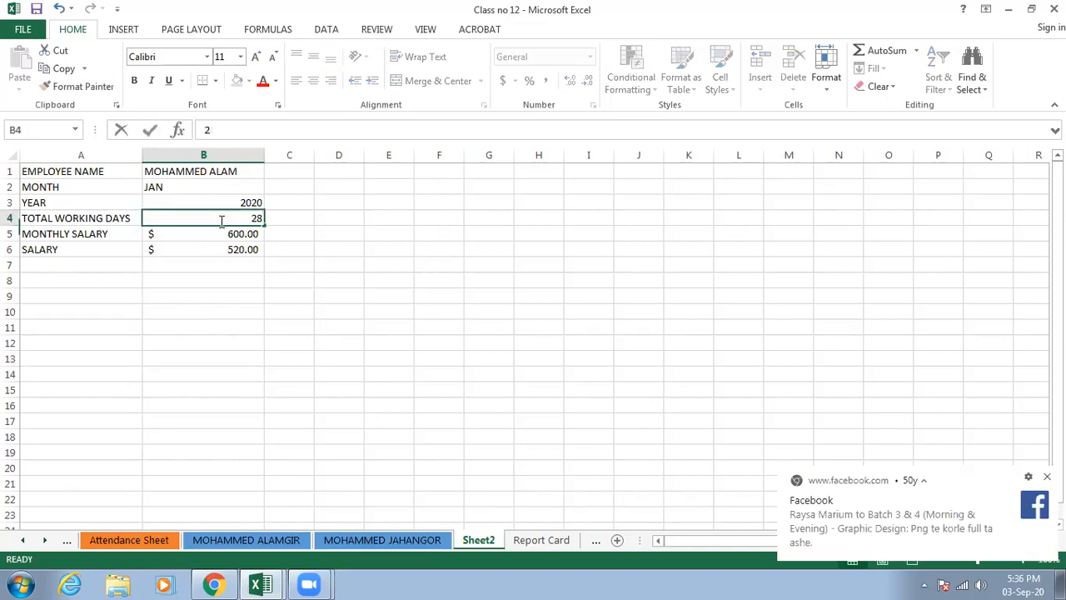
pyautogui.click(187, 297)
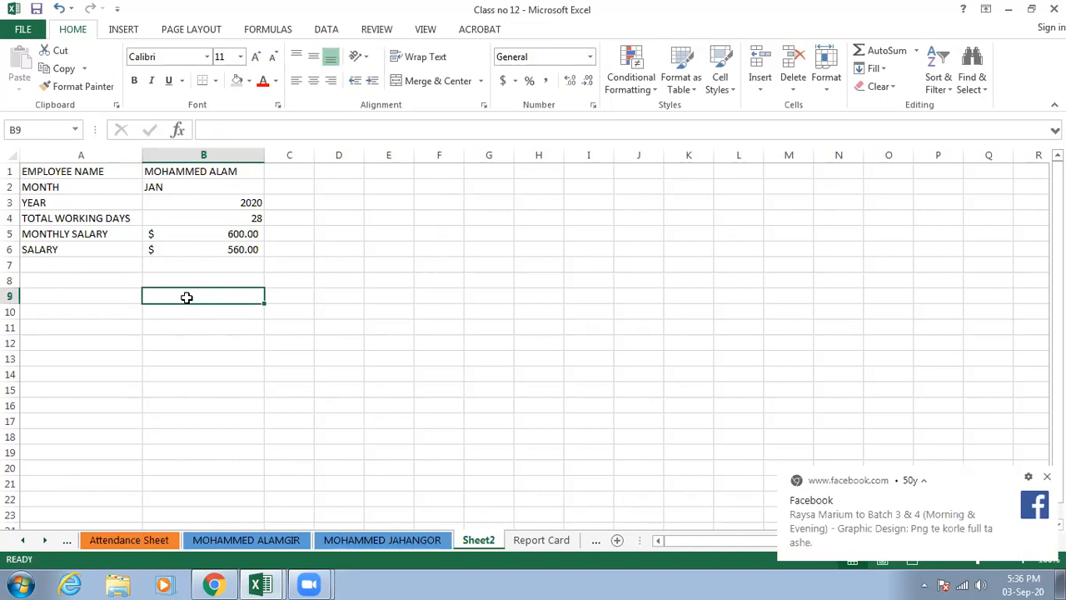
# - Enter the heading EMPLOYEE NAME in cell E1 and widen column E to about 17.9
pyautogui.click(399, 170)
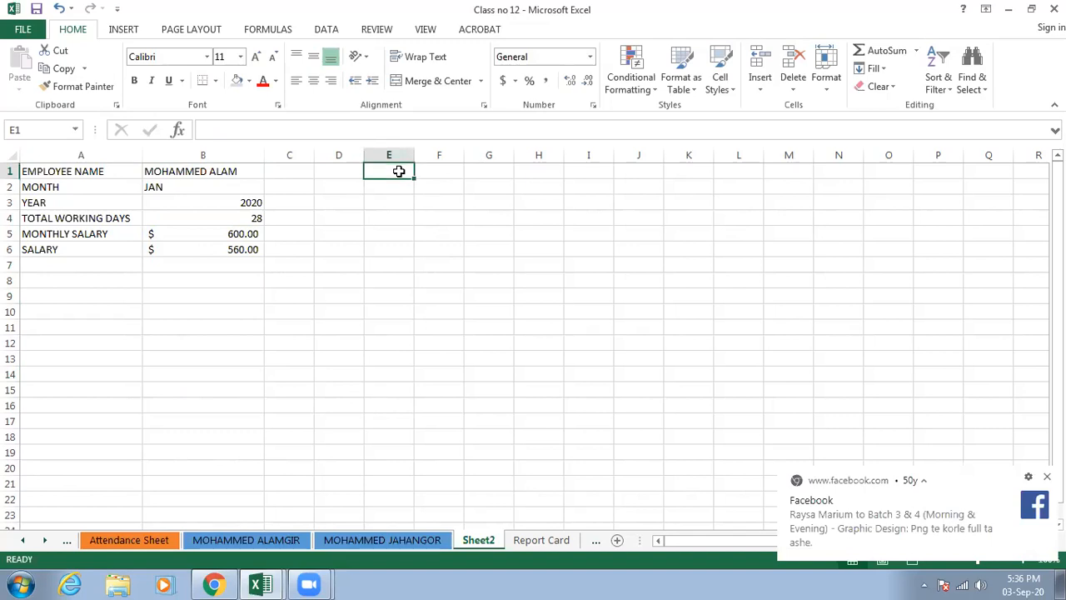
pyautogui.write('EM')
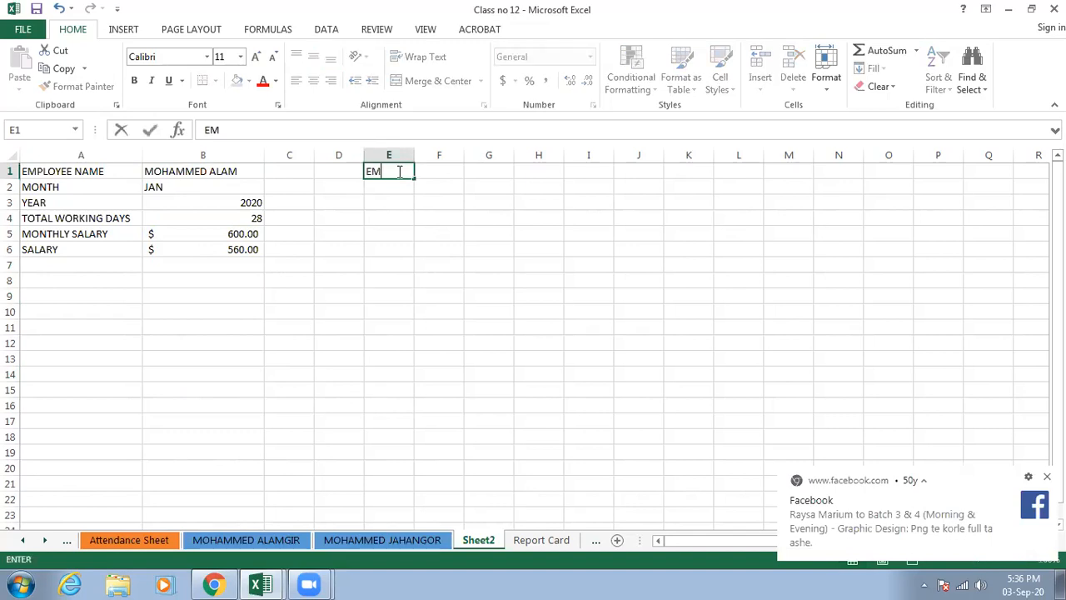
pyautogui.write('PLOYEE NAME')
pyautogui.click(395, 217)
pyautogui.moveTo(413, 150); pyautogui.dragTo(464, 148)
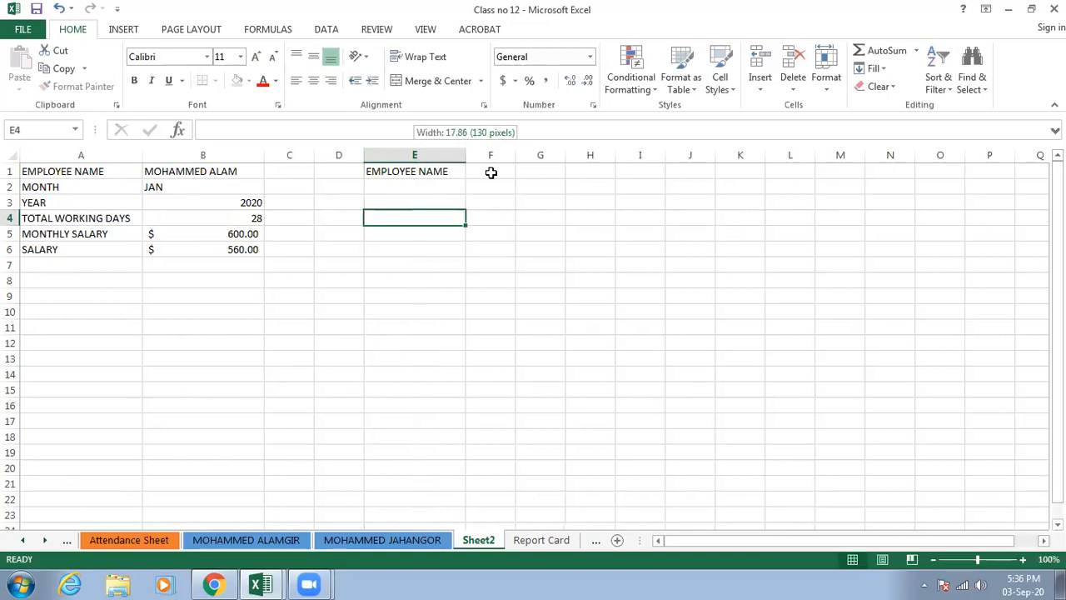
# - Enter the heading MONTHLY SALARY in F1, wrap its text and widen column F slightly to fit it
pyautogui.click(491, 172)
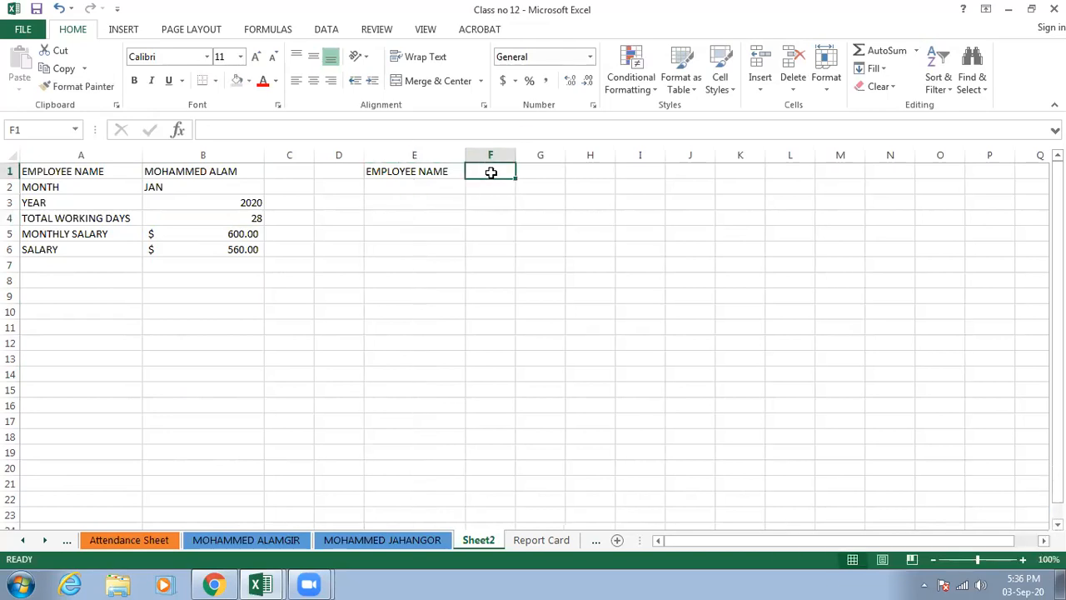
pyautogui.write('MONTHLY SALARY')
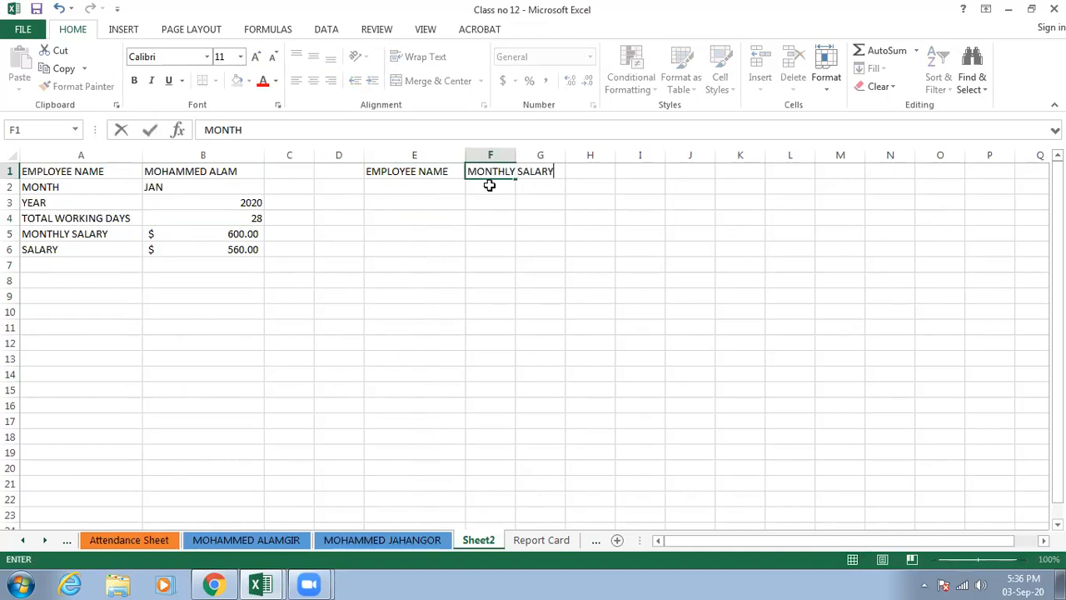
pyautogui.press('Return')
pyautogui.click(495, 173)
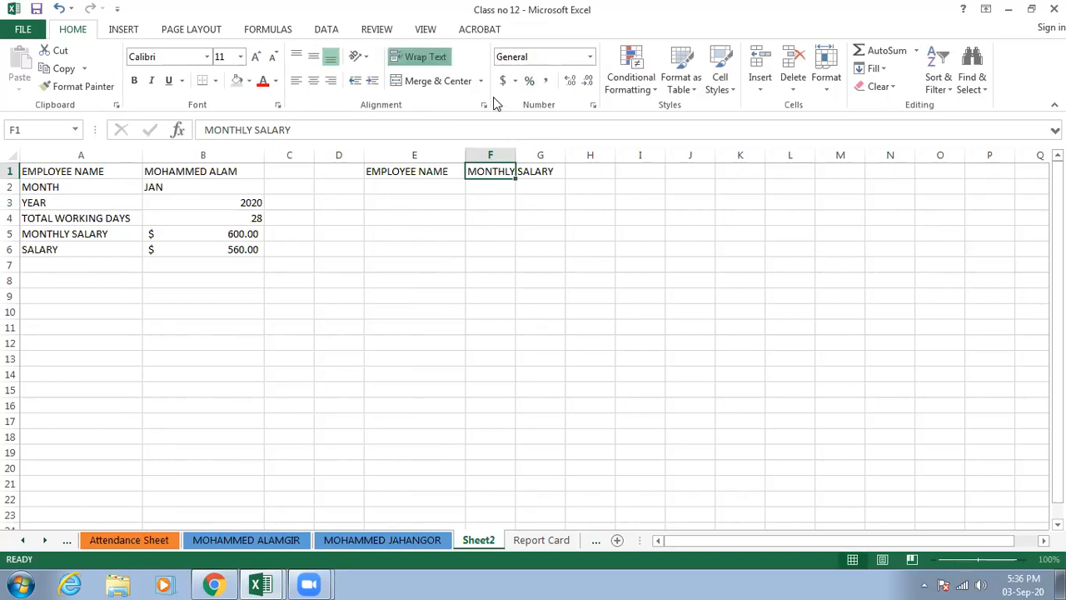
pyautogui.click(446, 58)
pyautogui.moveTo(516, 155); pyautogui.dragTo(526, 155)
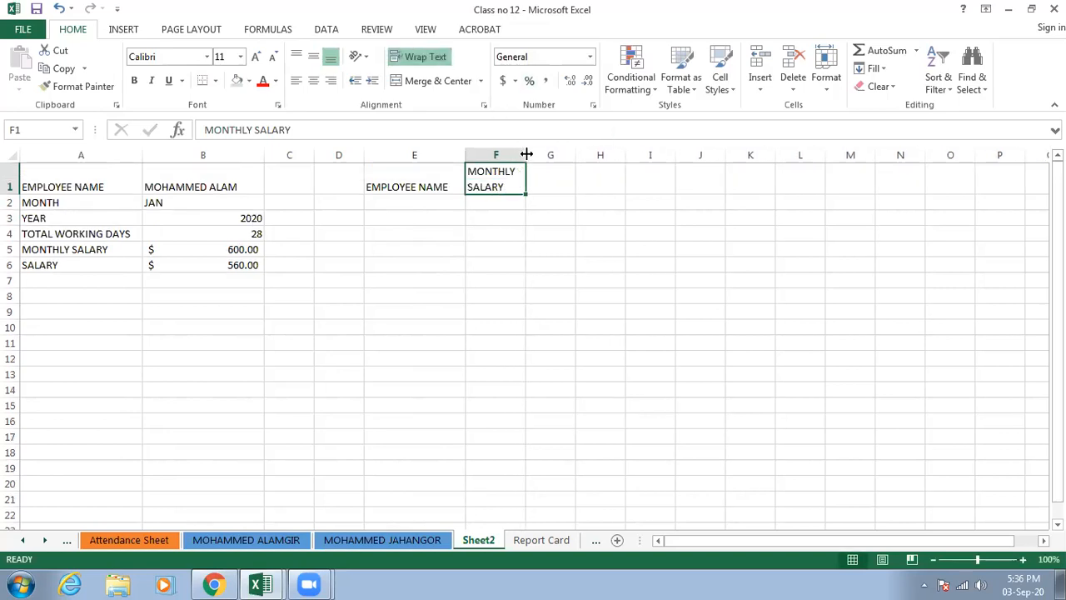
pyautogui.click(539, 174)
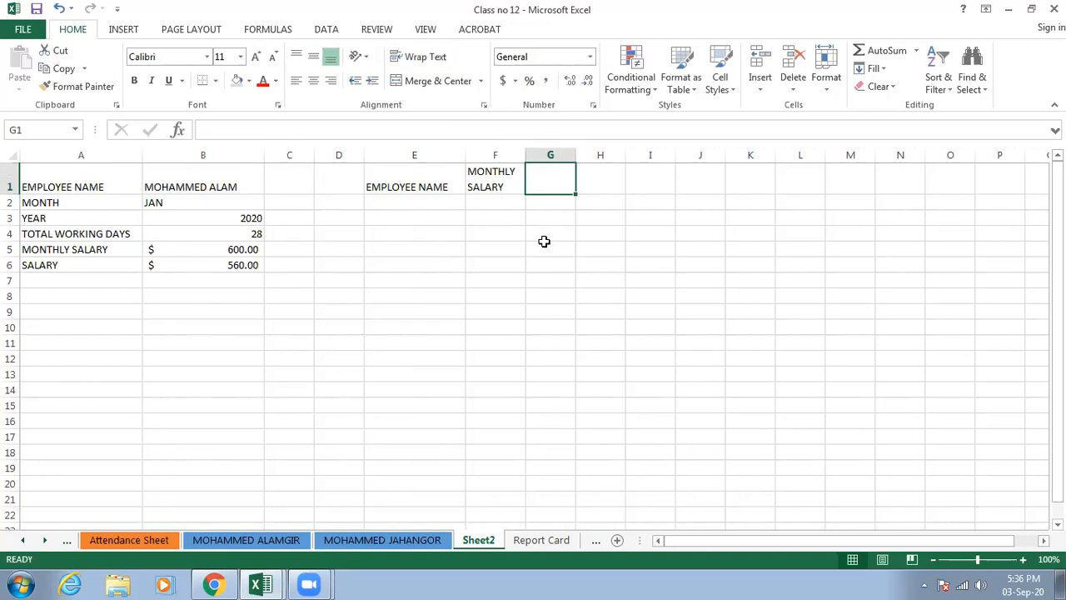
# - Enter the heading TOTAL WORKING DAYS in G1, wrap its text and widen column G to about 11.9
pyautogui.write('TOTAL WORKING DAYS')
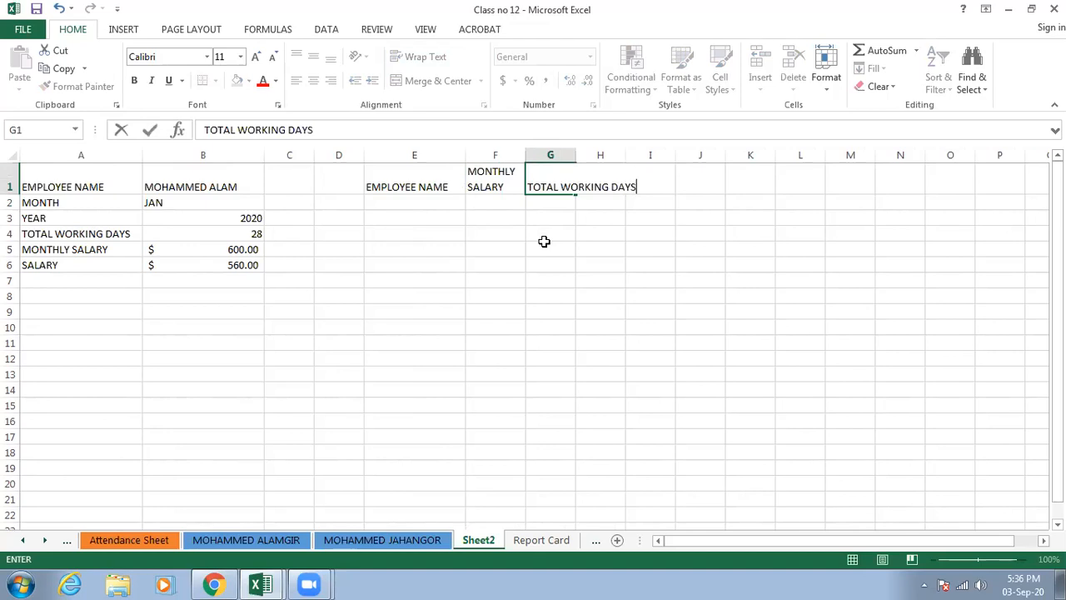
pyautogui.click(544, 241)
pyautogui.click(566, 185)
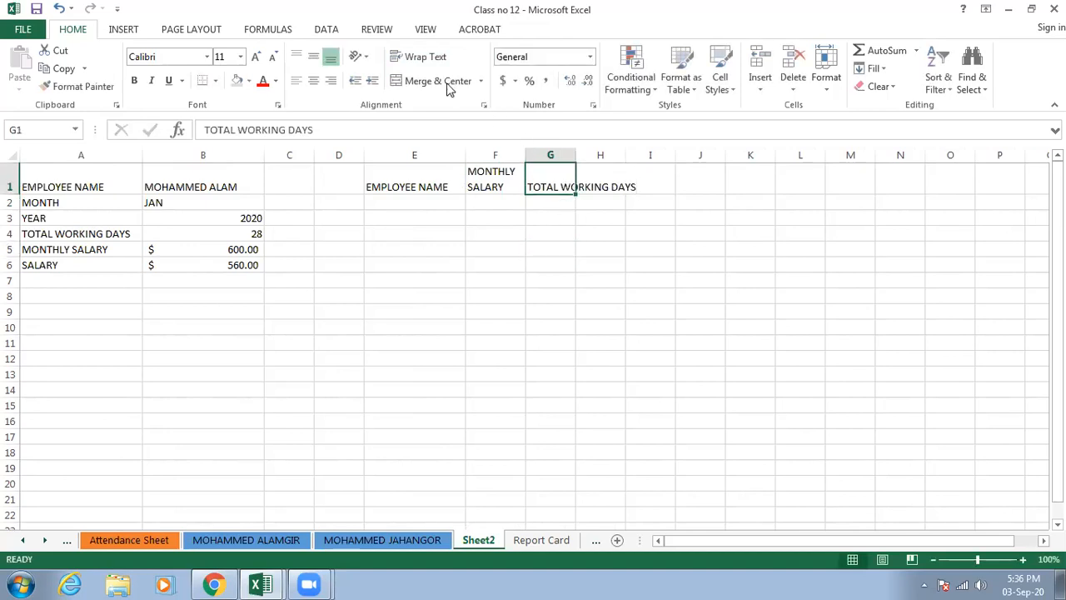
pyautogui.click(428, 58)
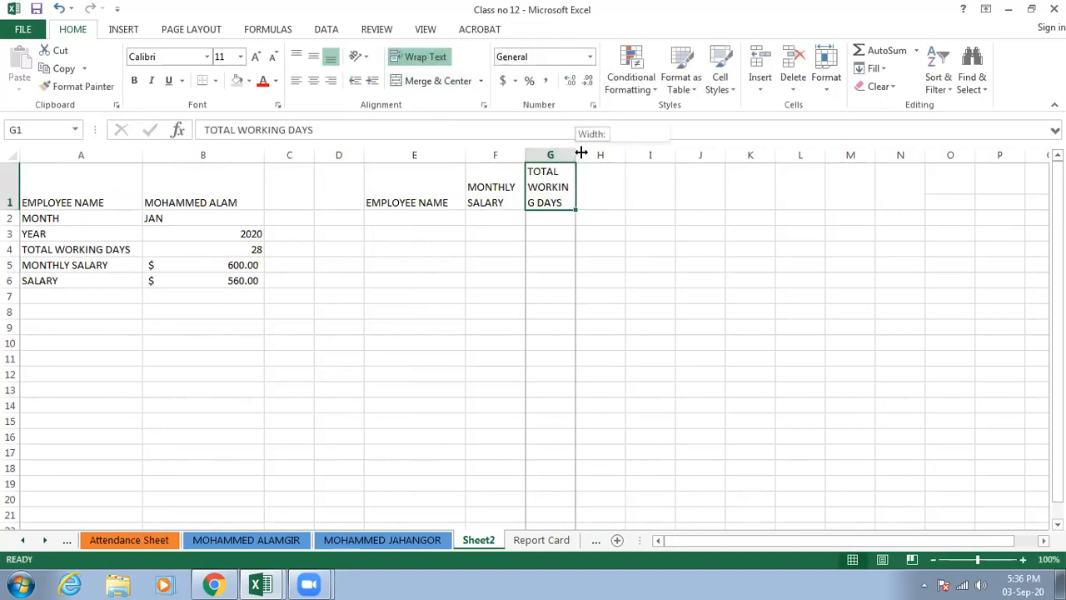
pyautogui.moveTo(576, 154); pyautogui.dragTo(594, 153)
pyautogui.click(594, 152)
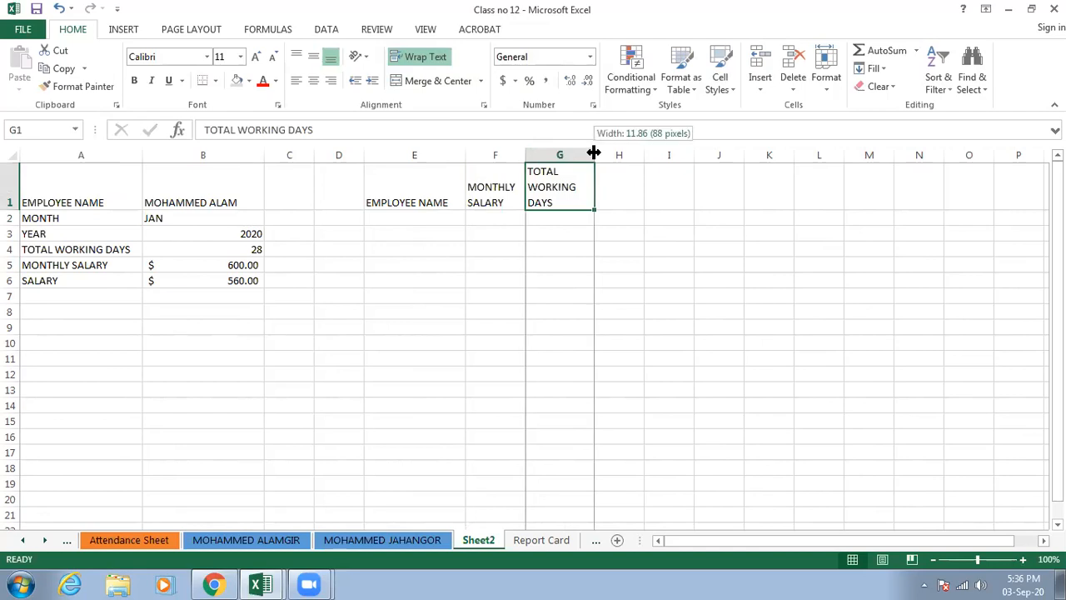
# - Enter the heading SALARY in H1 and centre the headings in E1:H1 both horizontally and vertically
pyautogui.click(617, 185)
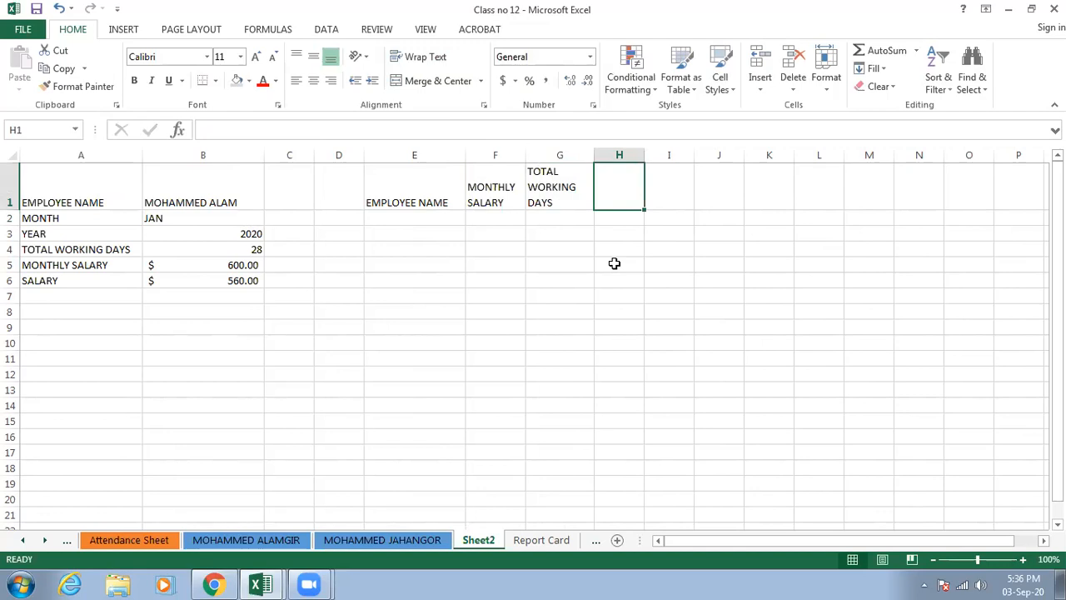
pyautogui.write('SALARY')
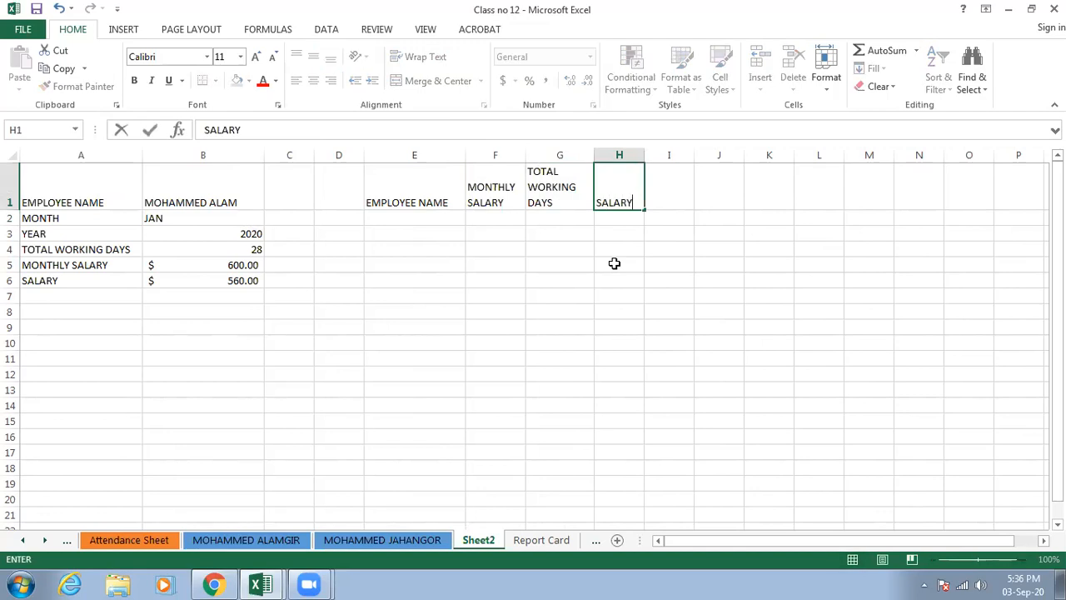
pyautogui.click(614, 263)
pyautogui.moveTo(437, 198); pyautogui.dragTo(606, 195)
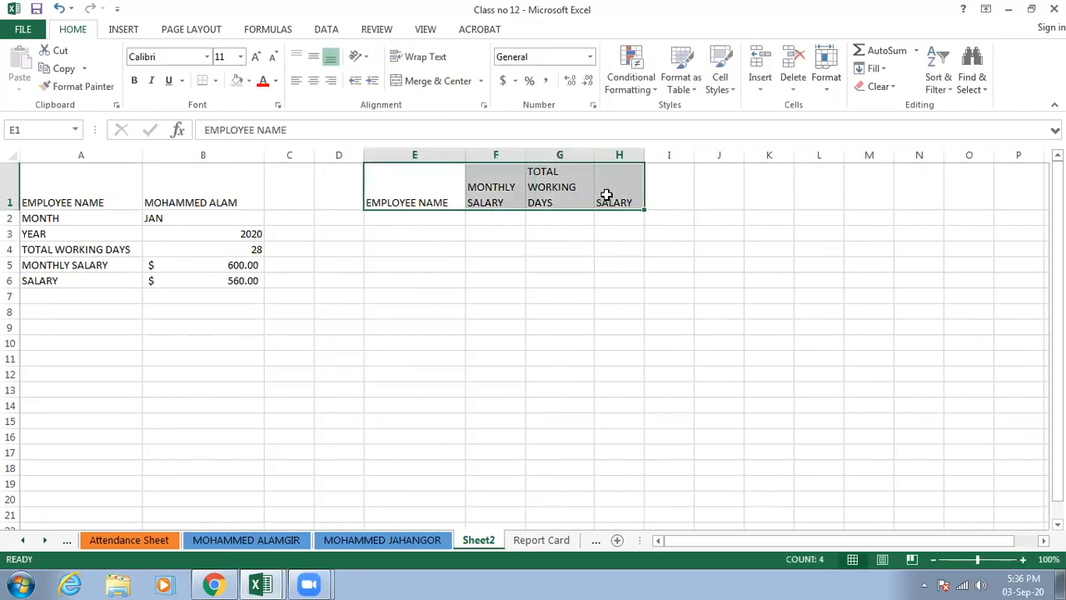
pyautogui.click(314, 83)
pyautogui.click(314, 56)
# - Enter the two employees' full names in E2 and E3 and widen column E to fit them
pyautogui.click(408, 216)
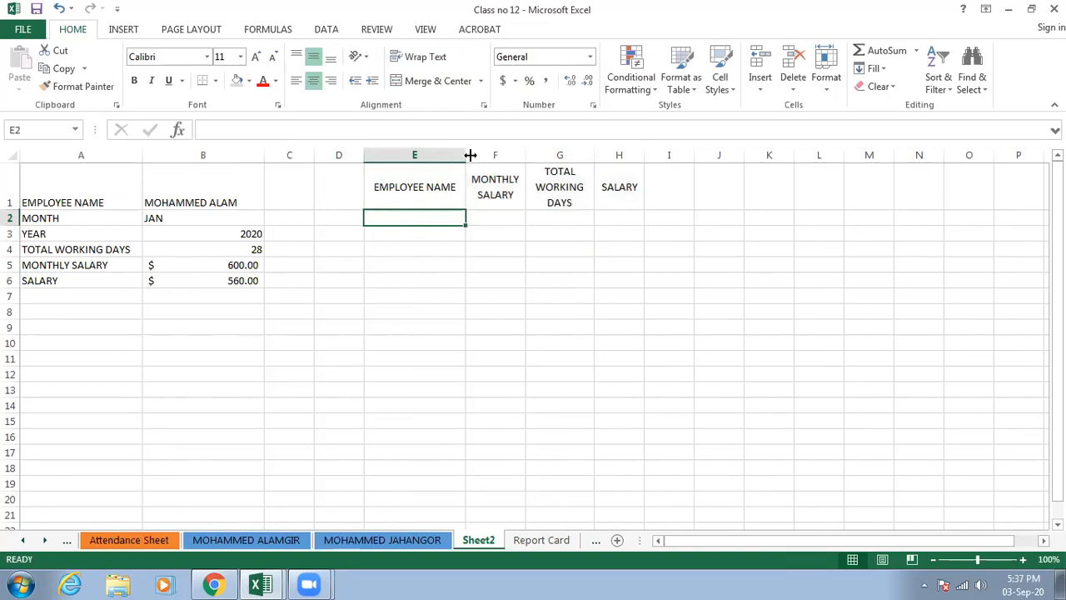
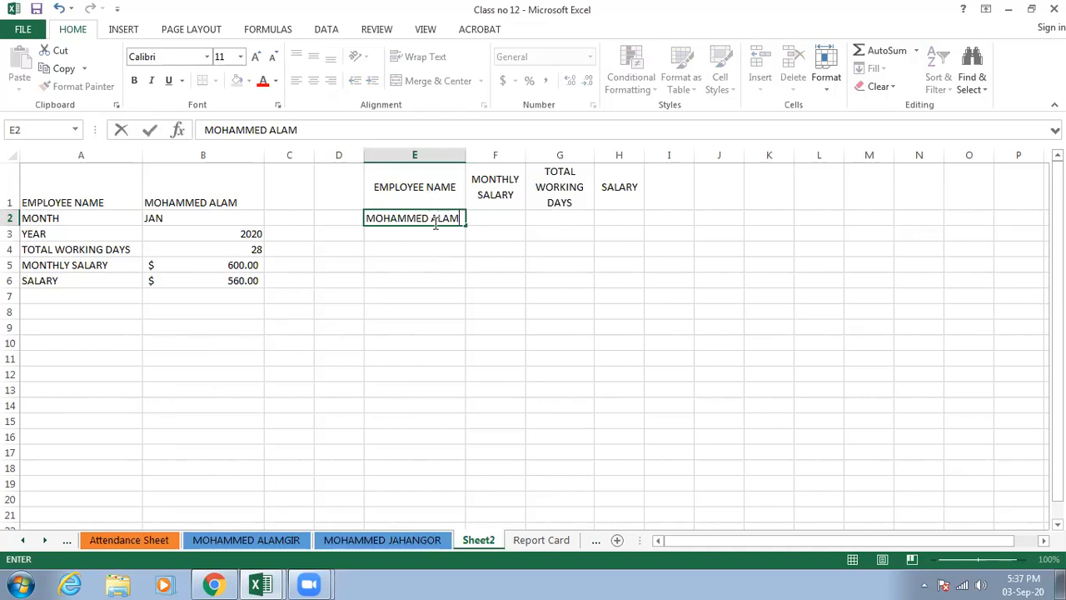
pyautogui.click(427, 233)
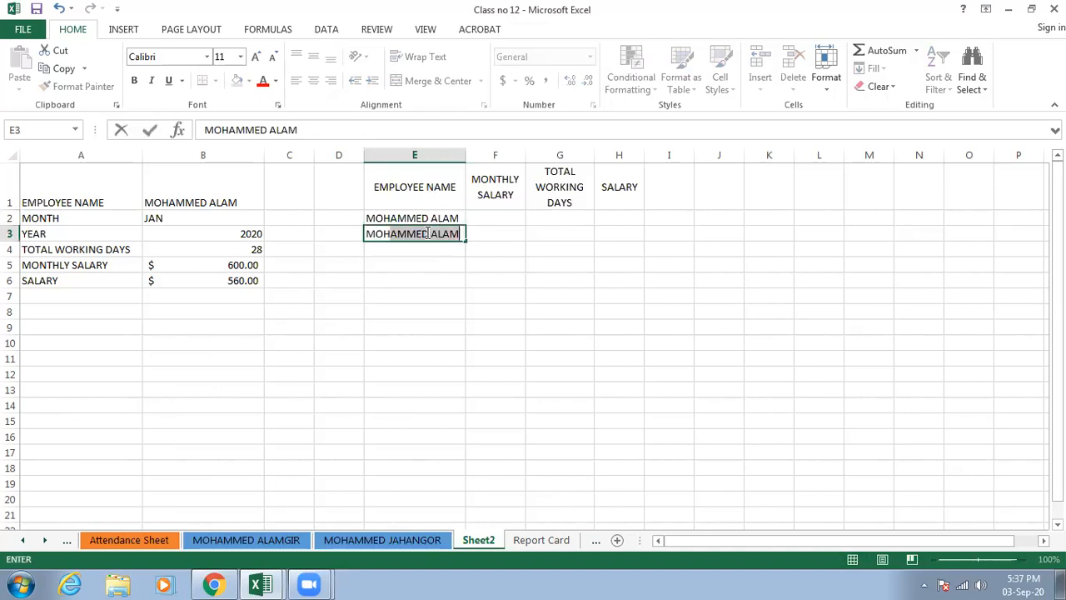
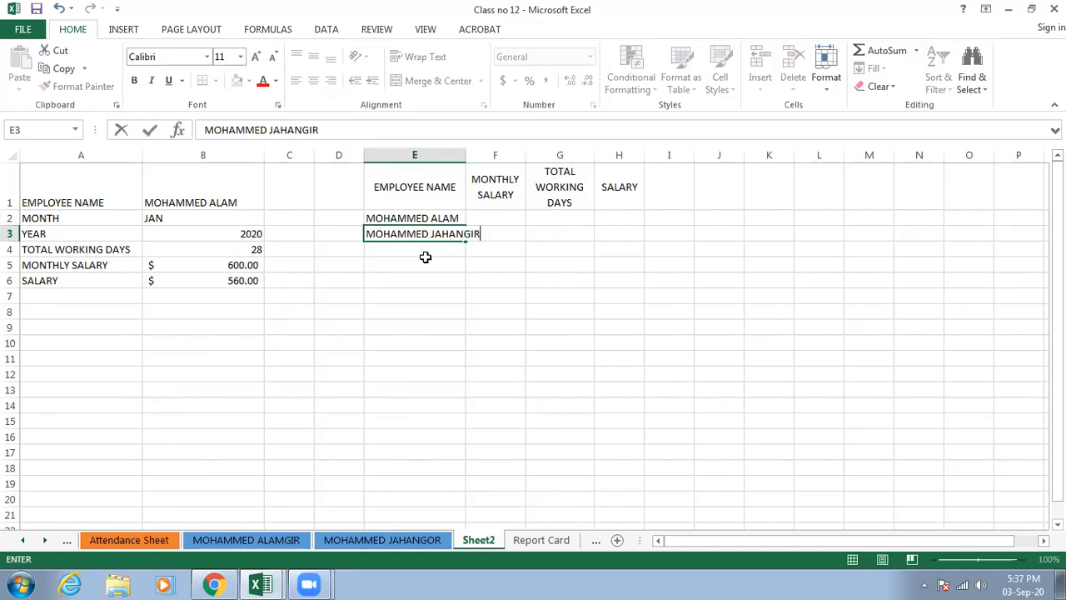
pyautogui.click(425, 263)
pyautogui.moveTo(466, 156); pyautogui.dragTo(489, 156)
# - Enter monthly salaries of 600 in F2 and 500 in F3, both in dollar Accounting format
pyautogui.click(519, 221)
pyautogui.click(503, 80)
pyautogui.write('600')
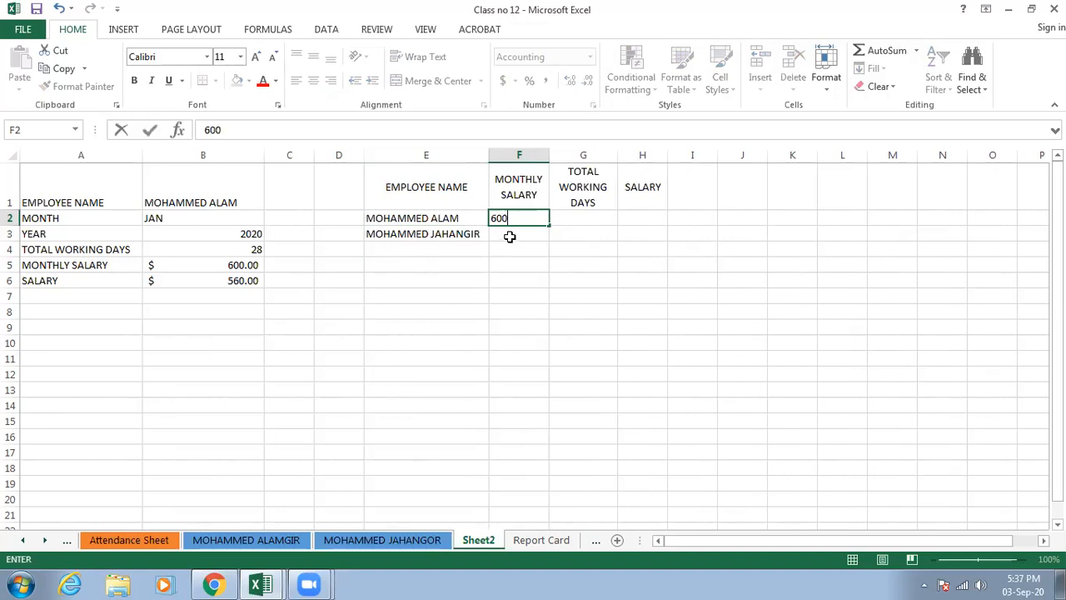
pyautogui.press('Return')
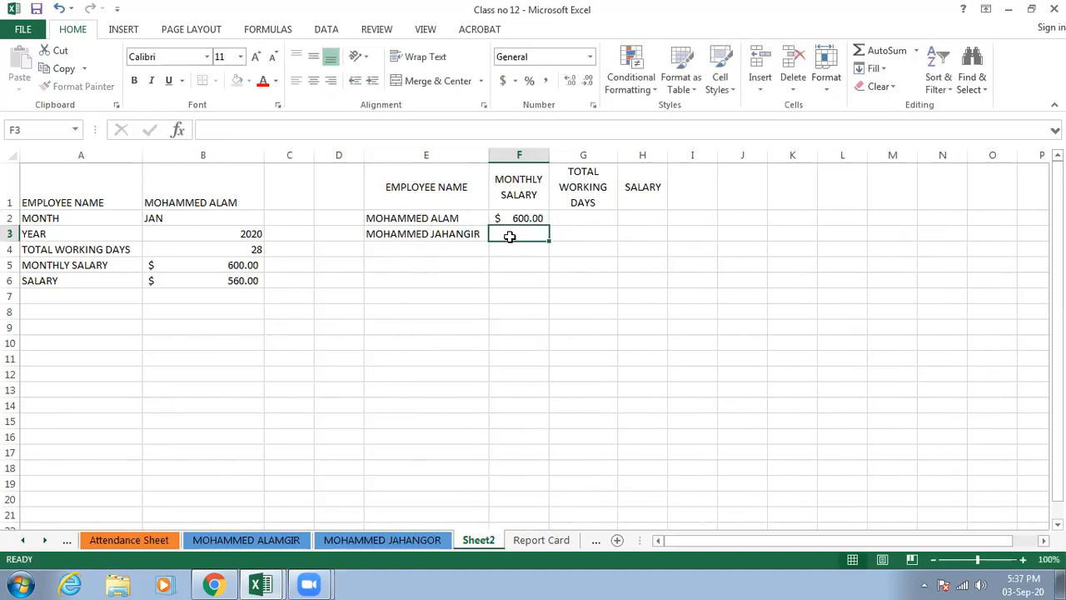
pyautogui.click(507, 81)
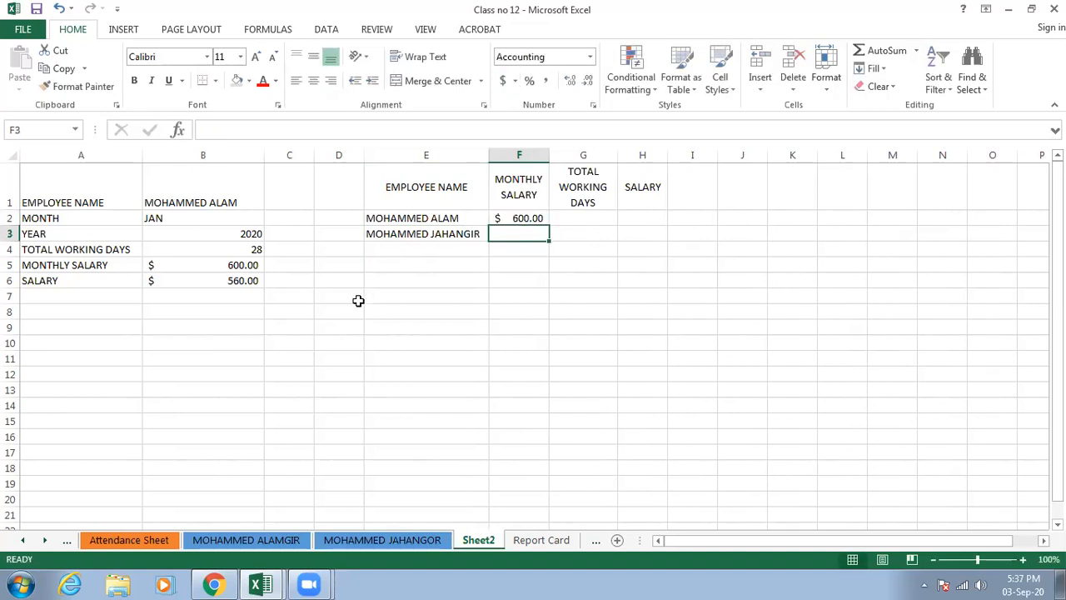
pyautogui.write('500')
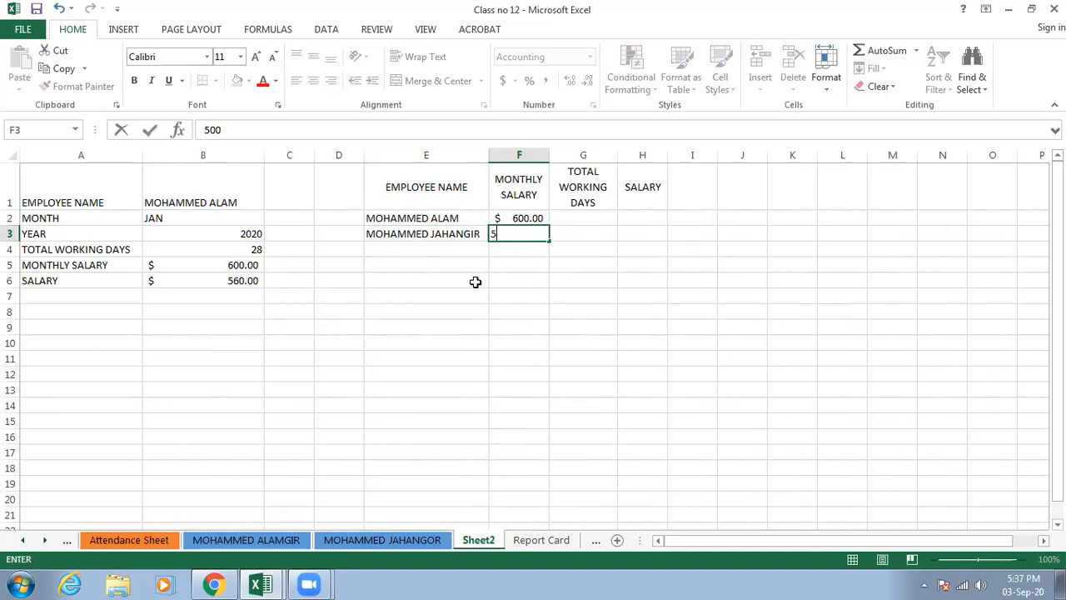
pyautogui.click(590, 238)
# - Enter the total working days as 31 in G2 and 25 in G3, and select the first employee's salary cell H2
pyautogui.click(631, 222)
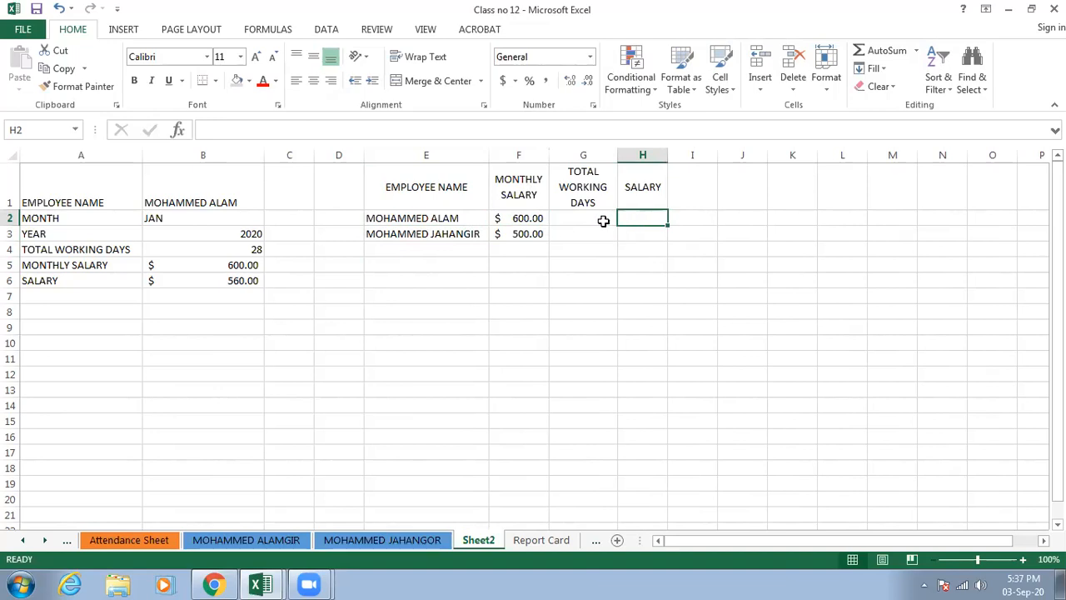
pyautogui.click(604, 221)
pyautogui.write('31')
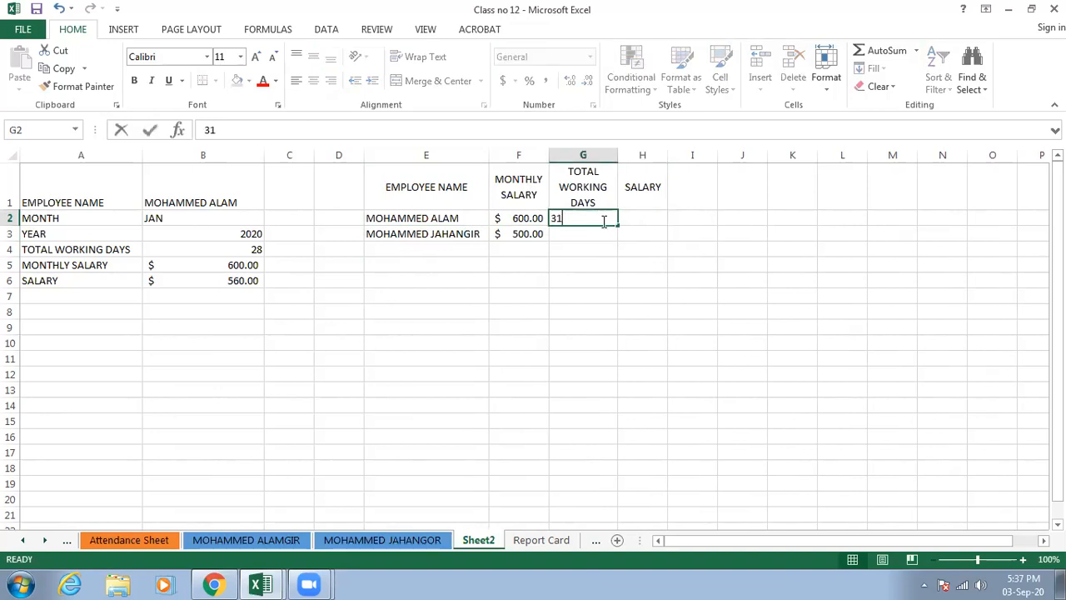
pyautogui.click(566, 233)
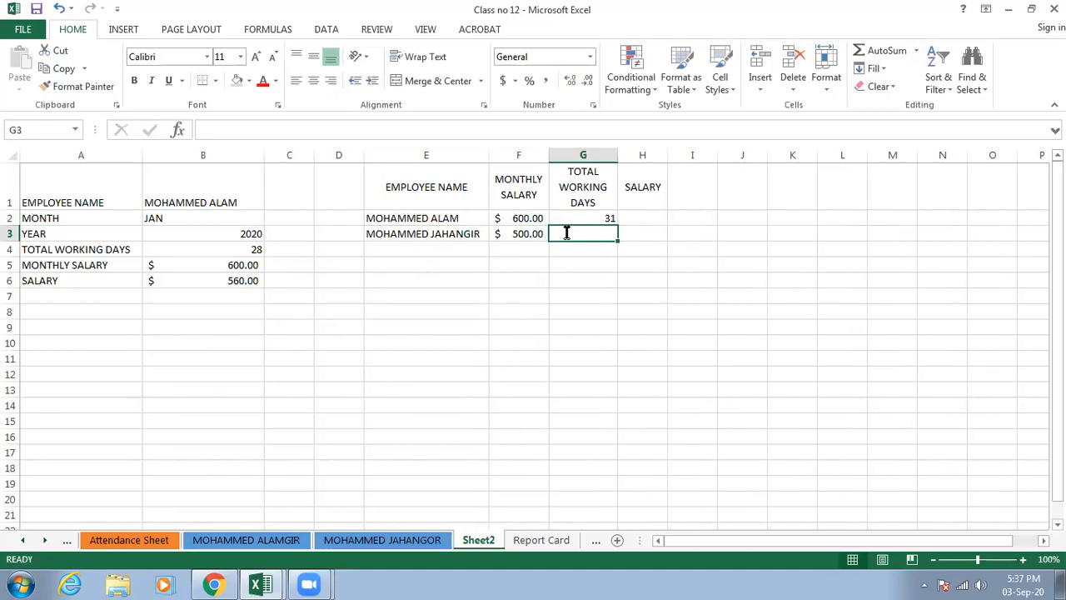
pyautogui.write('25')
pyautogui.click(585, 259)
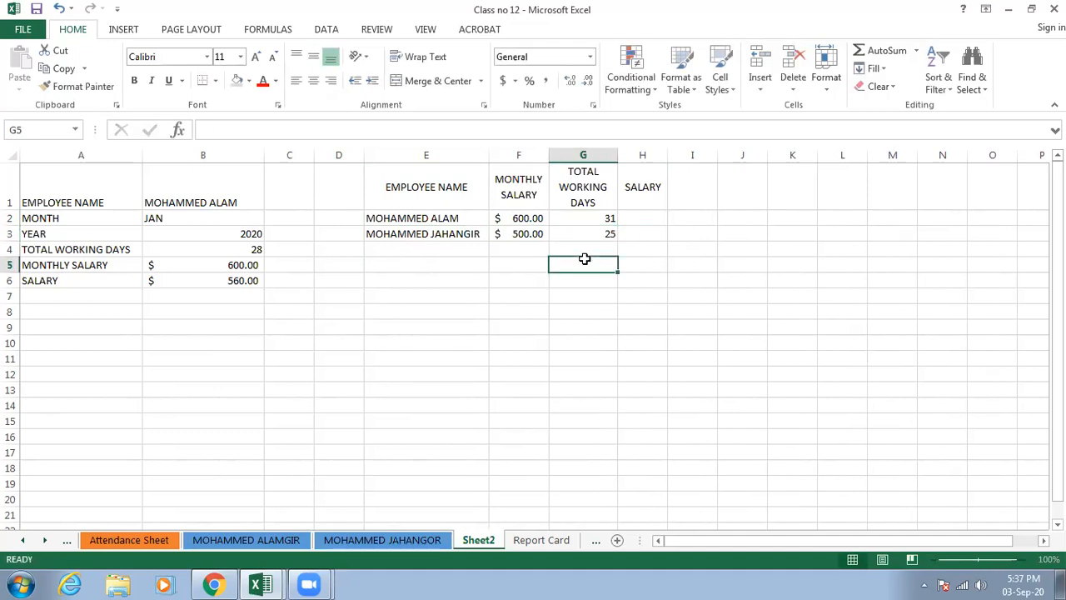
pyautogui.click(635, 214)
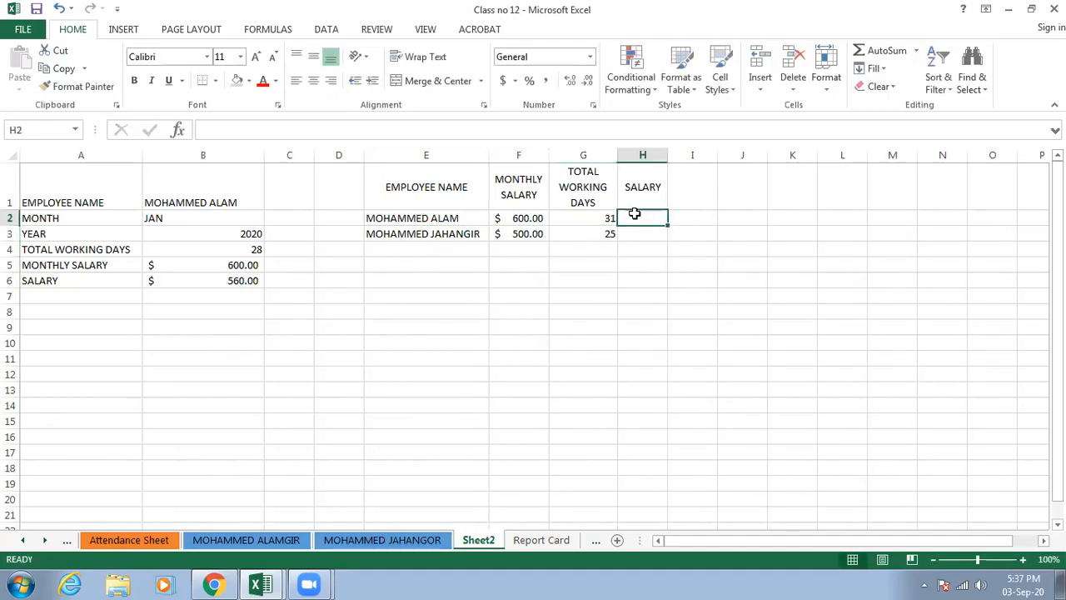